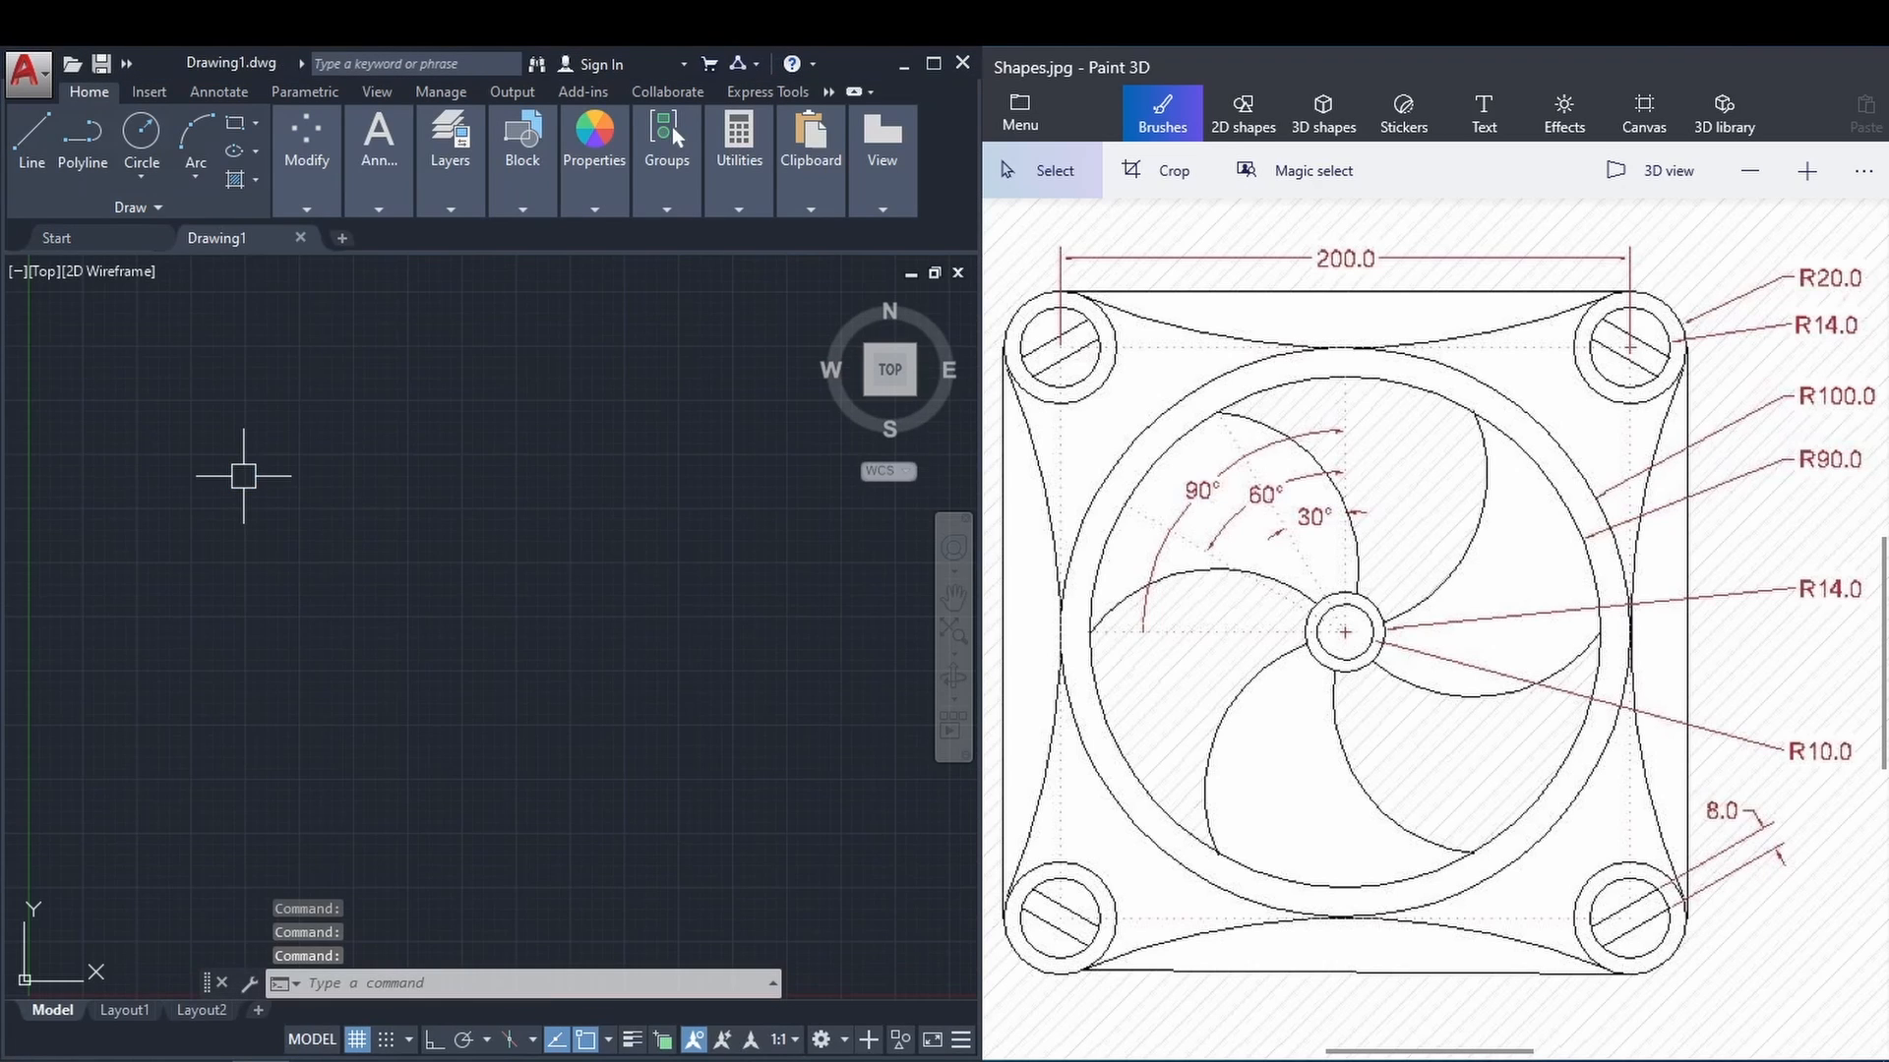
Configure the drawing units to decimal length with 0.0 precision and millimeters as the insertion scale.
left_click(605, 489)
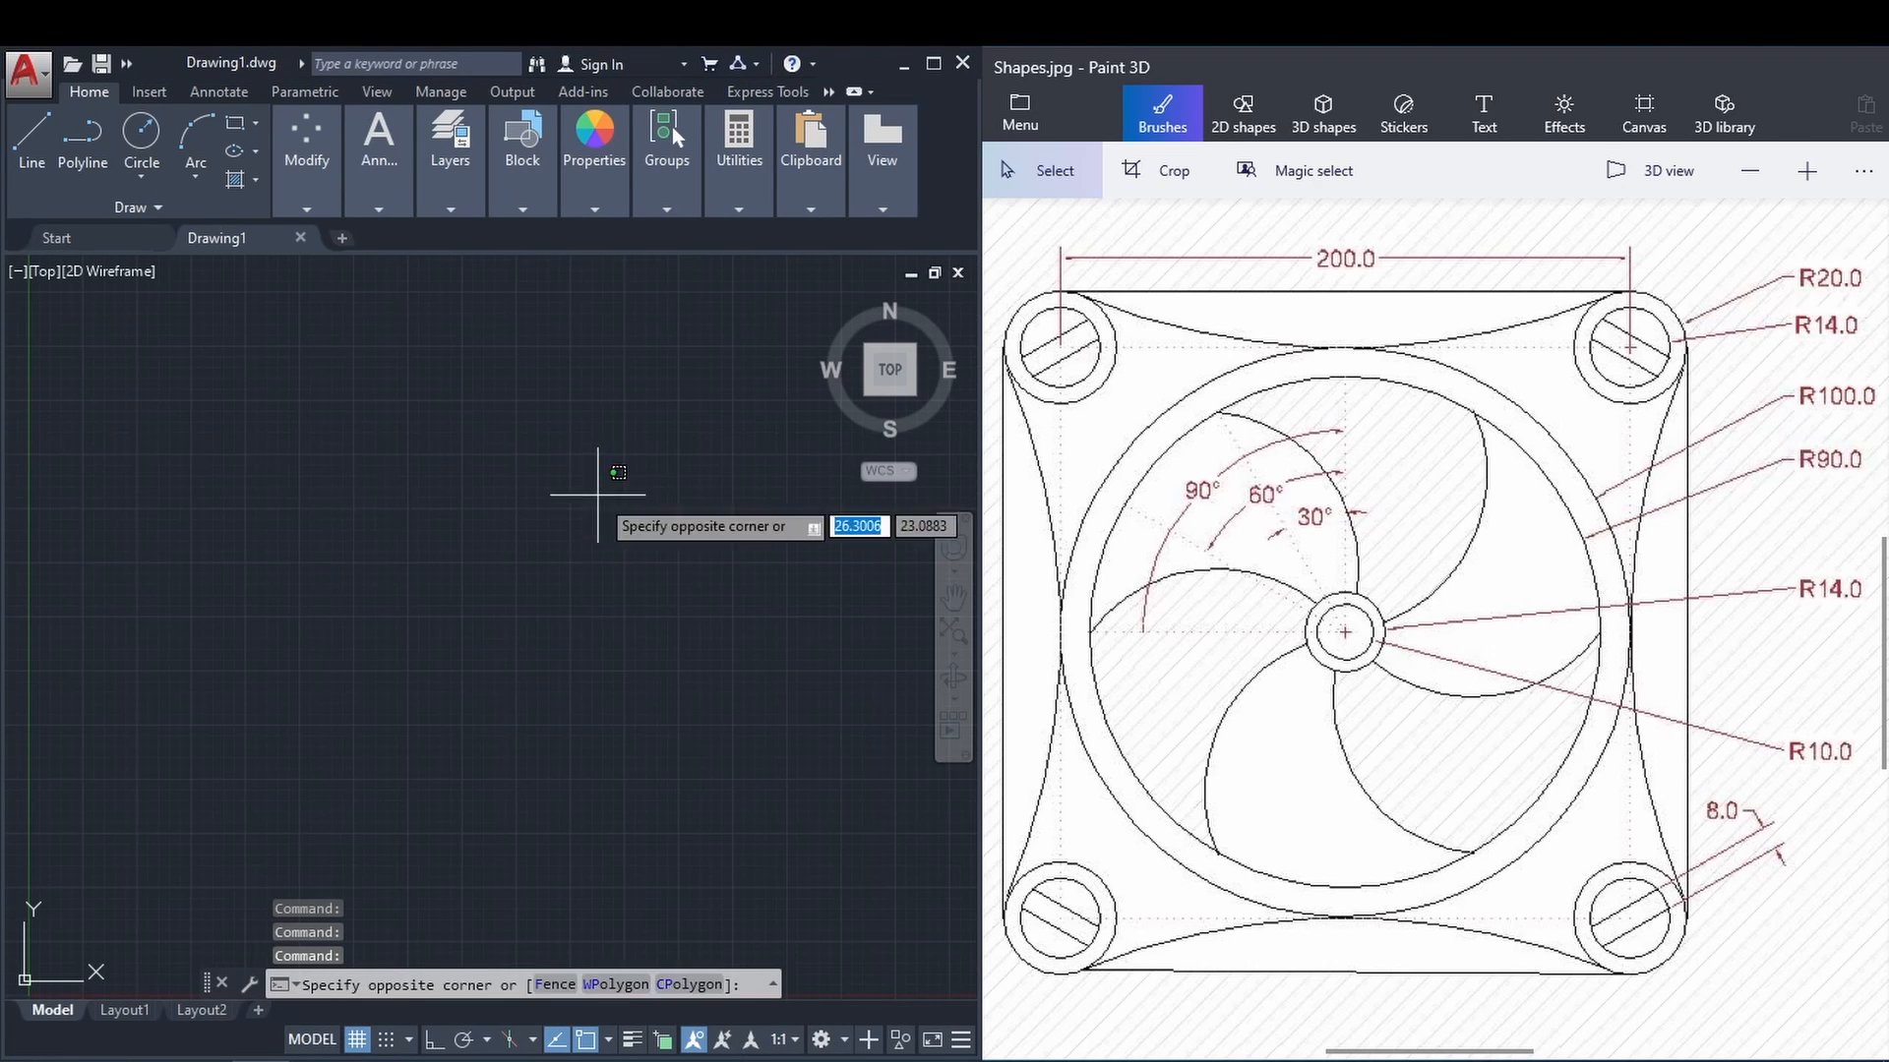
type("u")
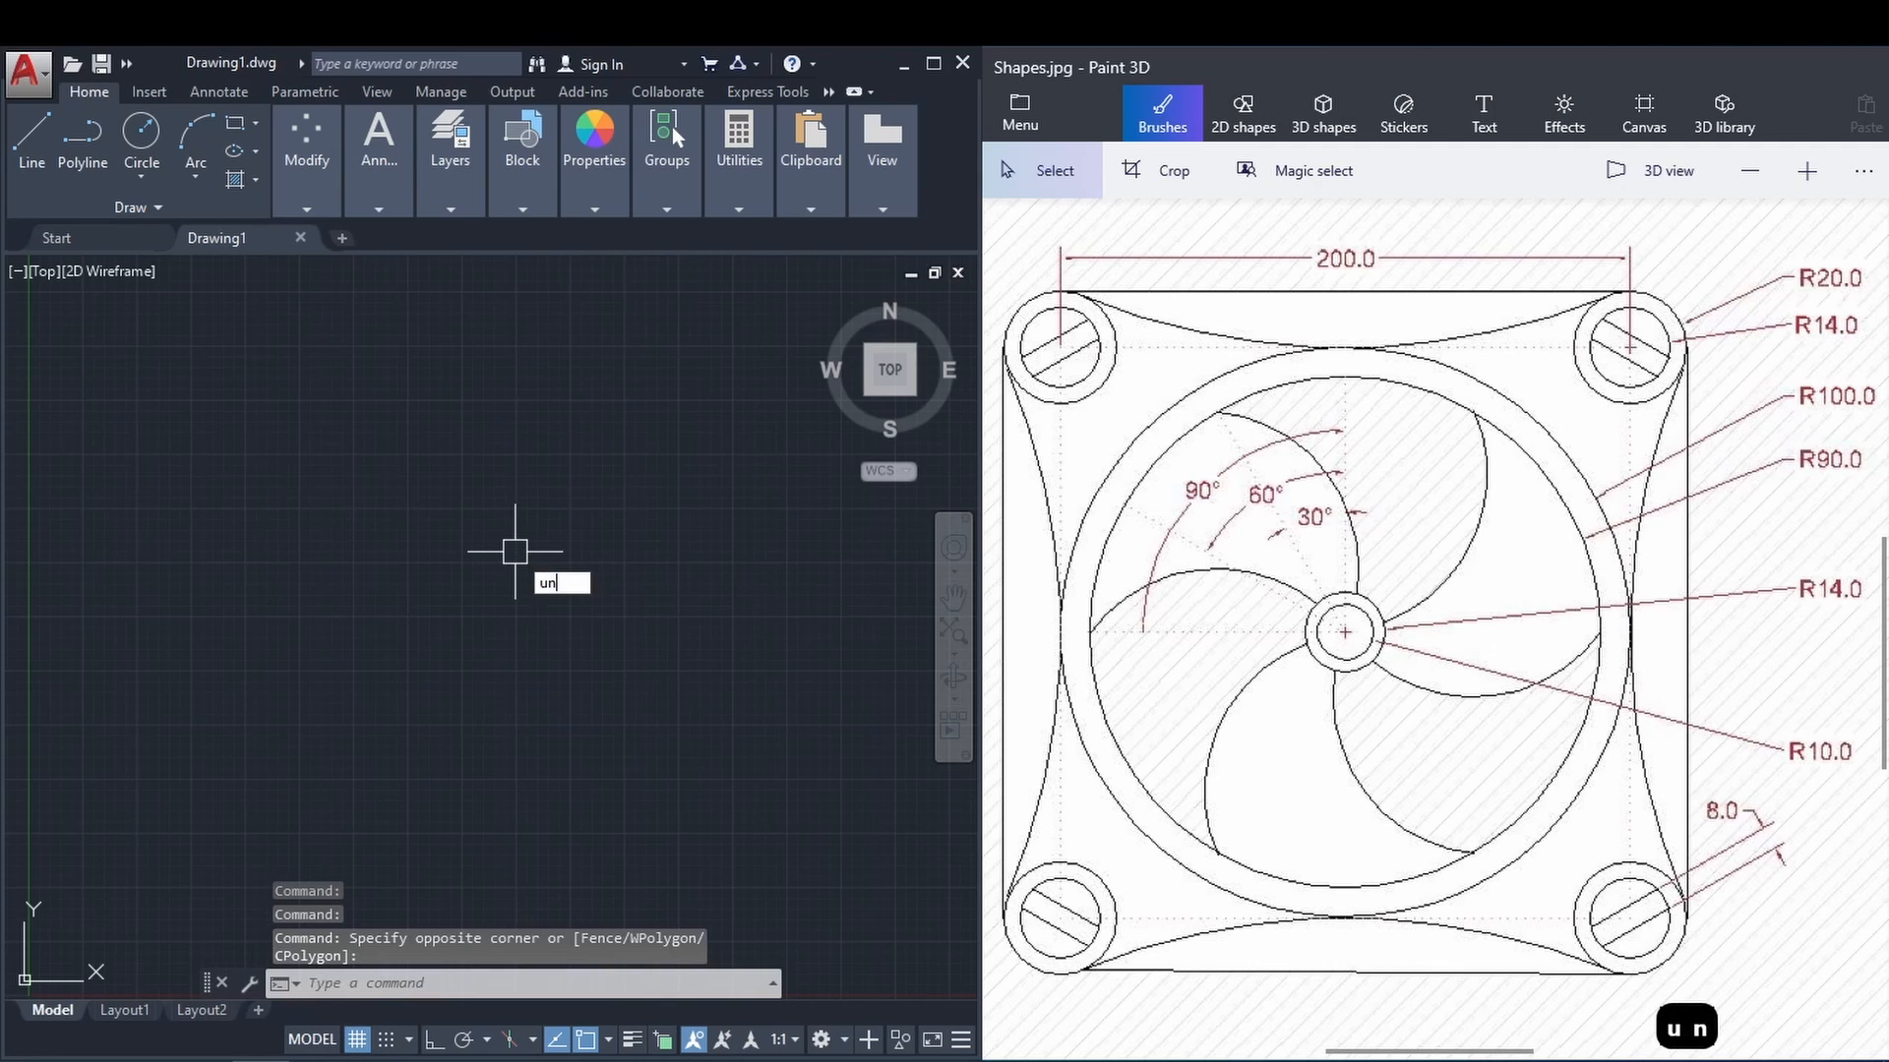
type("n")
key("Return")
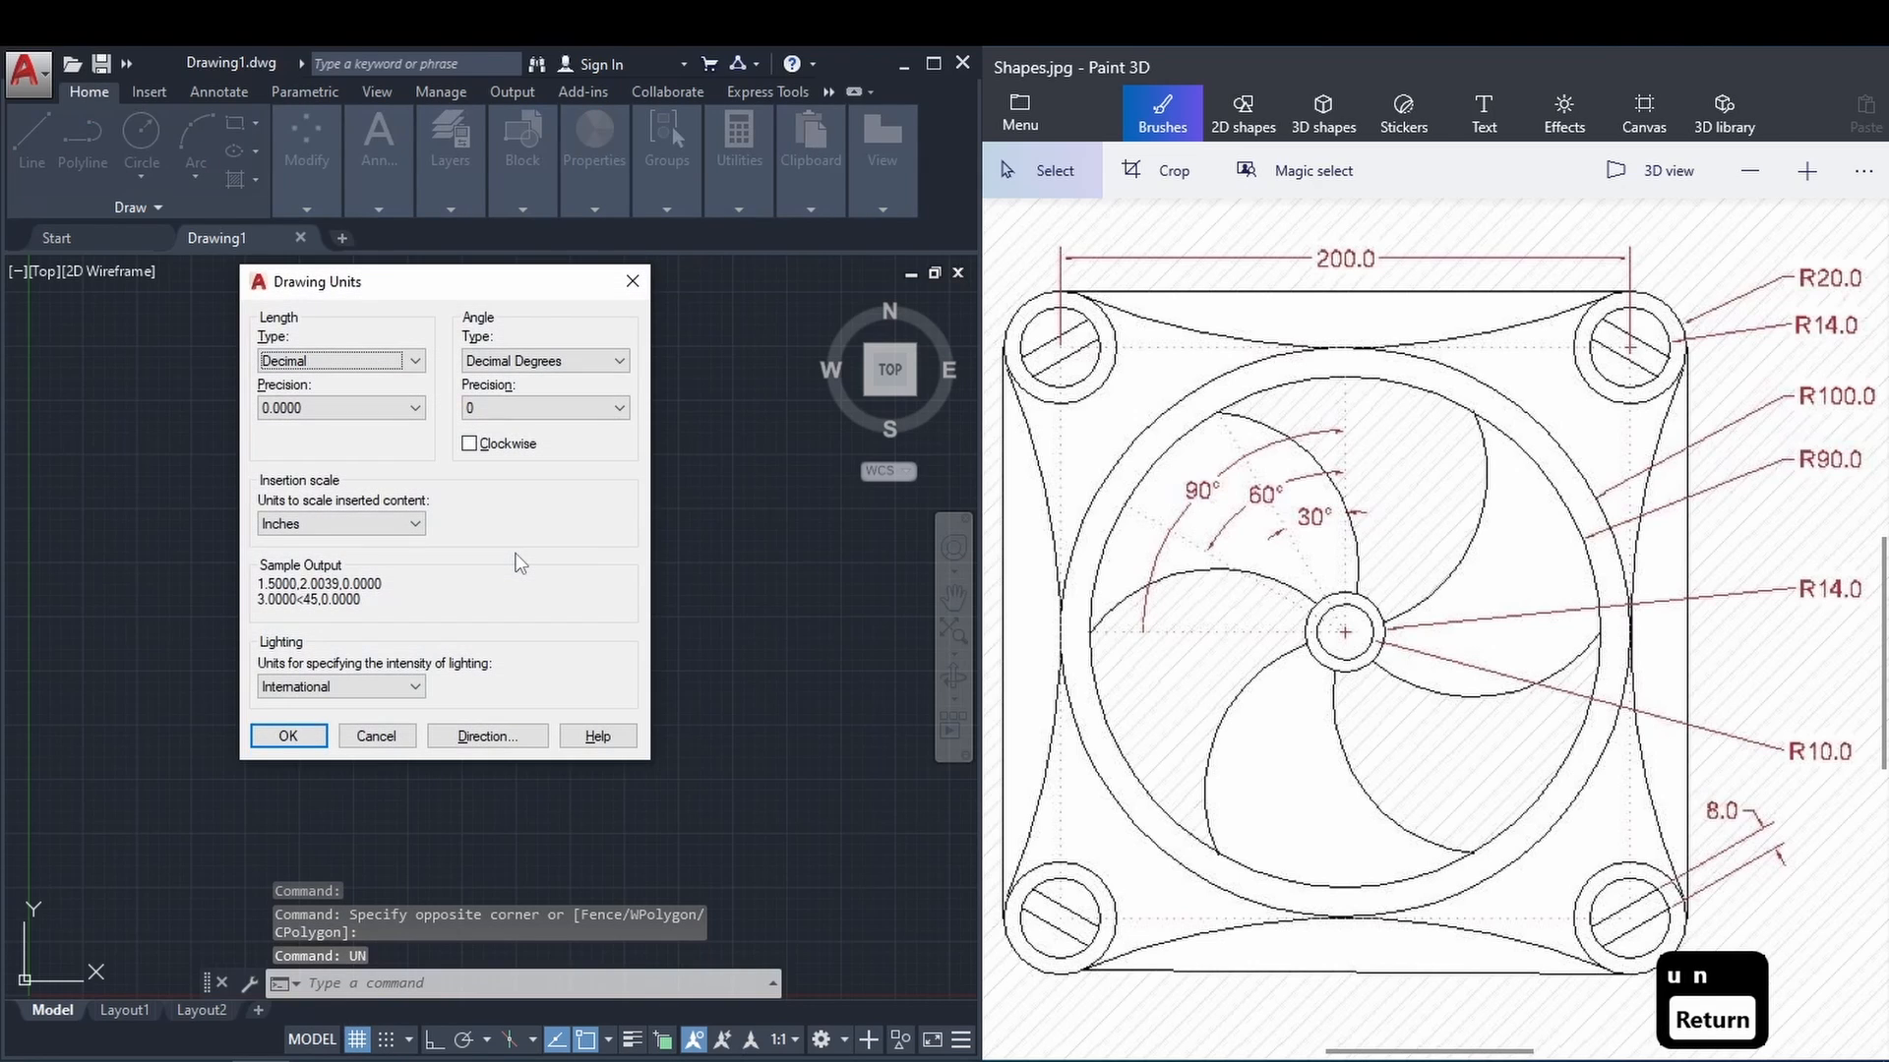
left_click(334, 361)
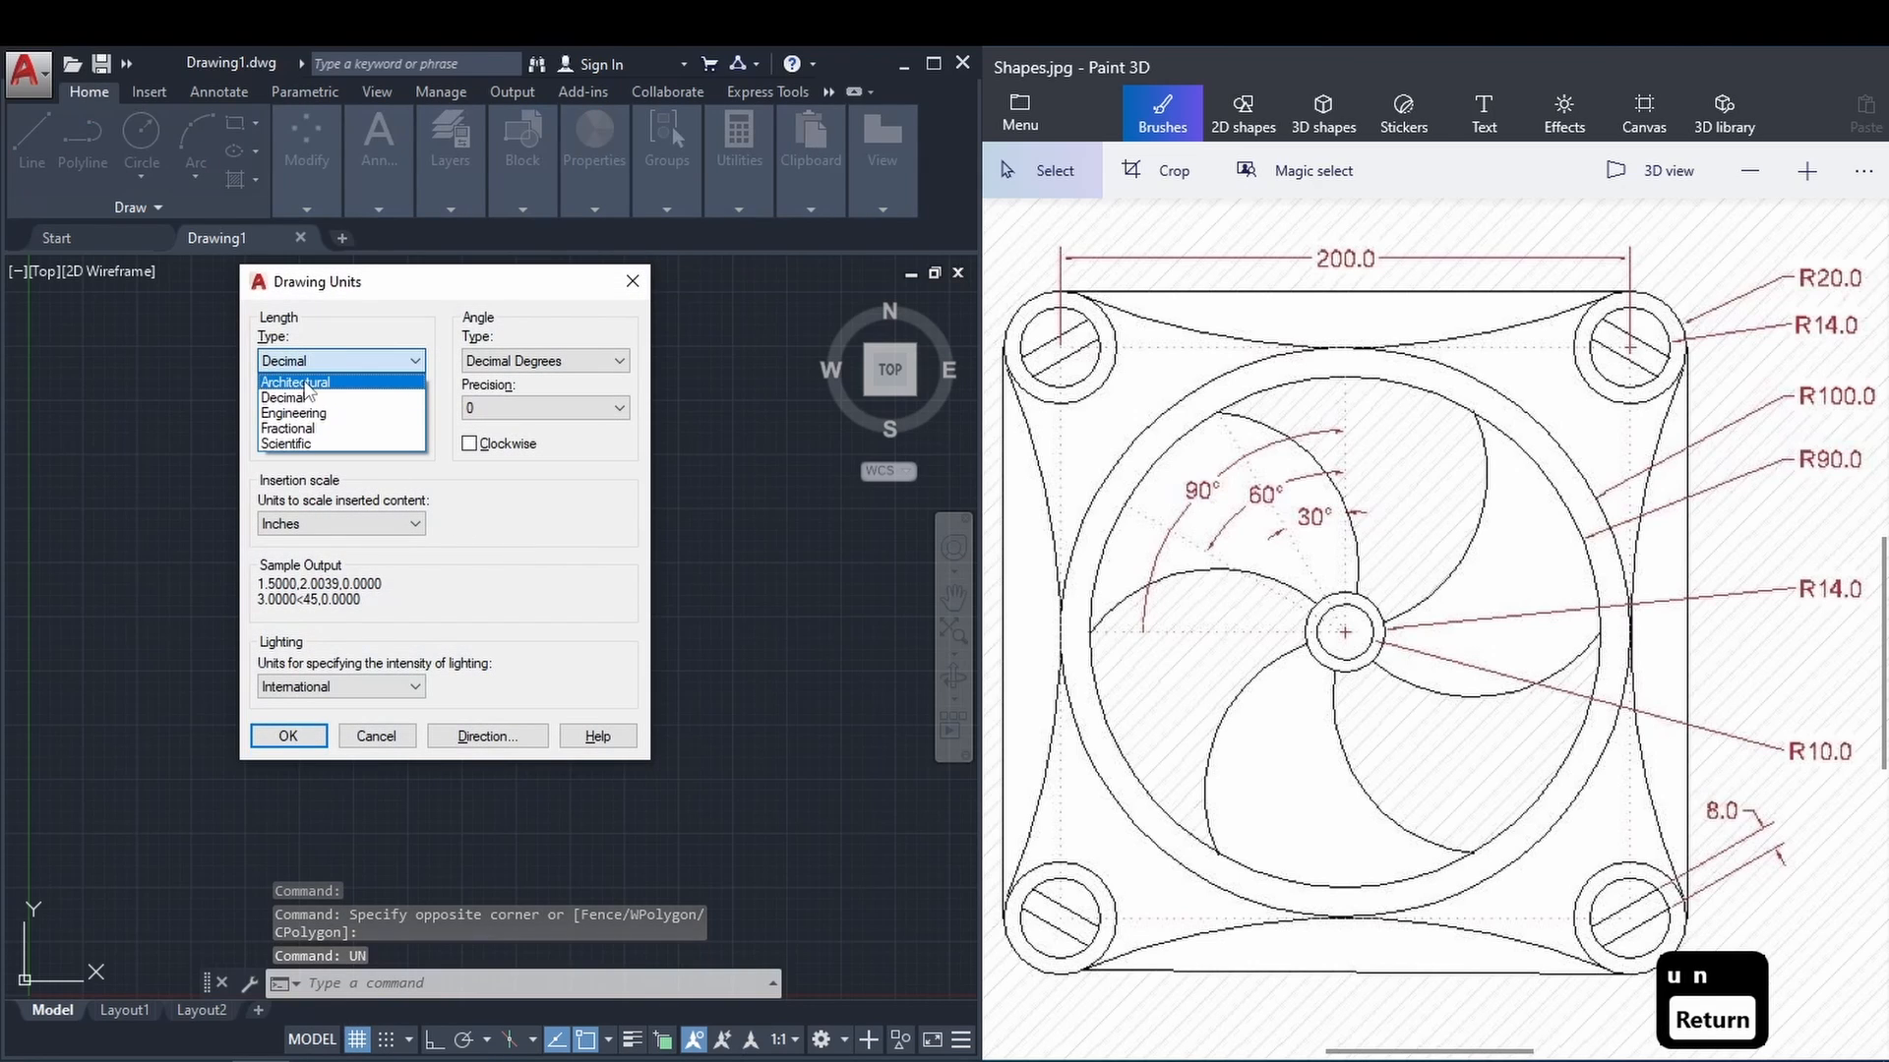
left_click(305, 398)
left_click(304, 409)
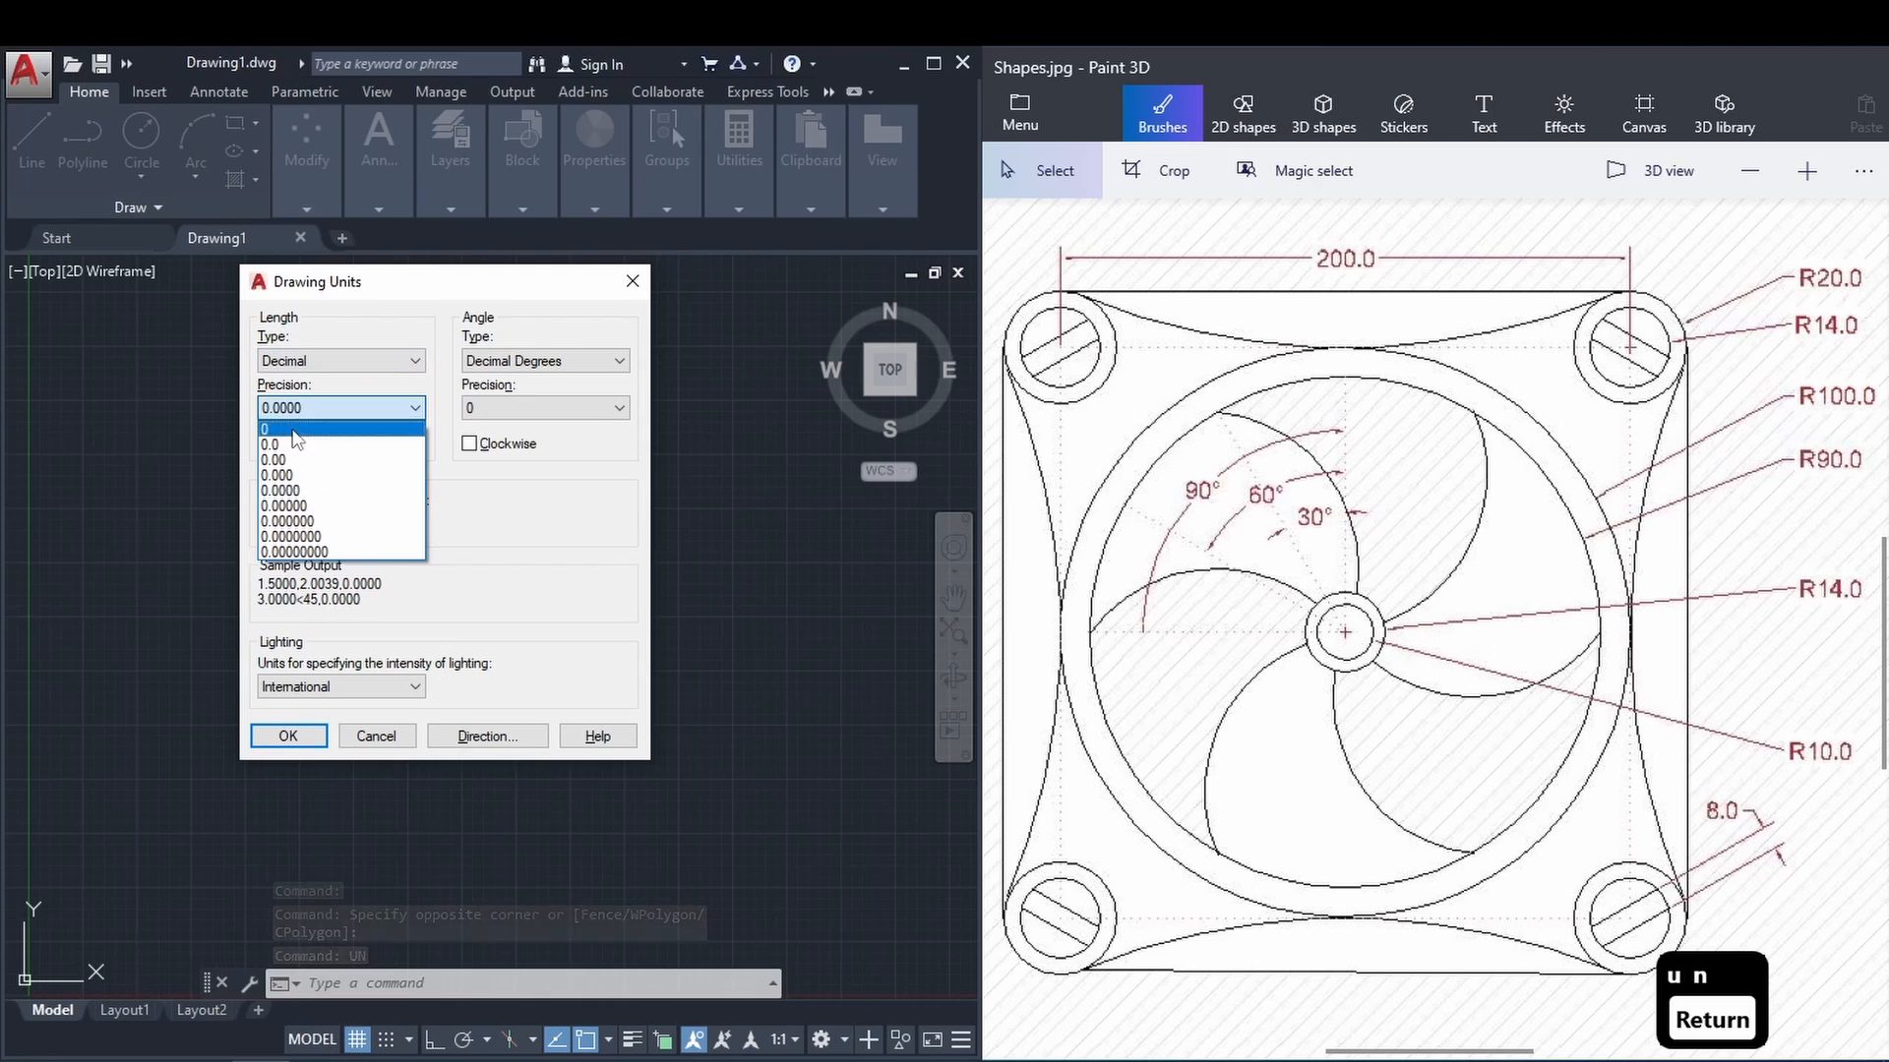
left_click(281, 441)
left_click(283, 522)
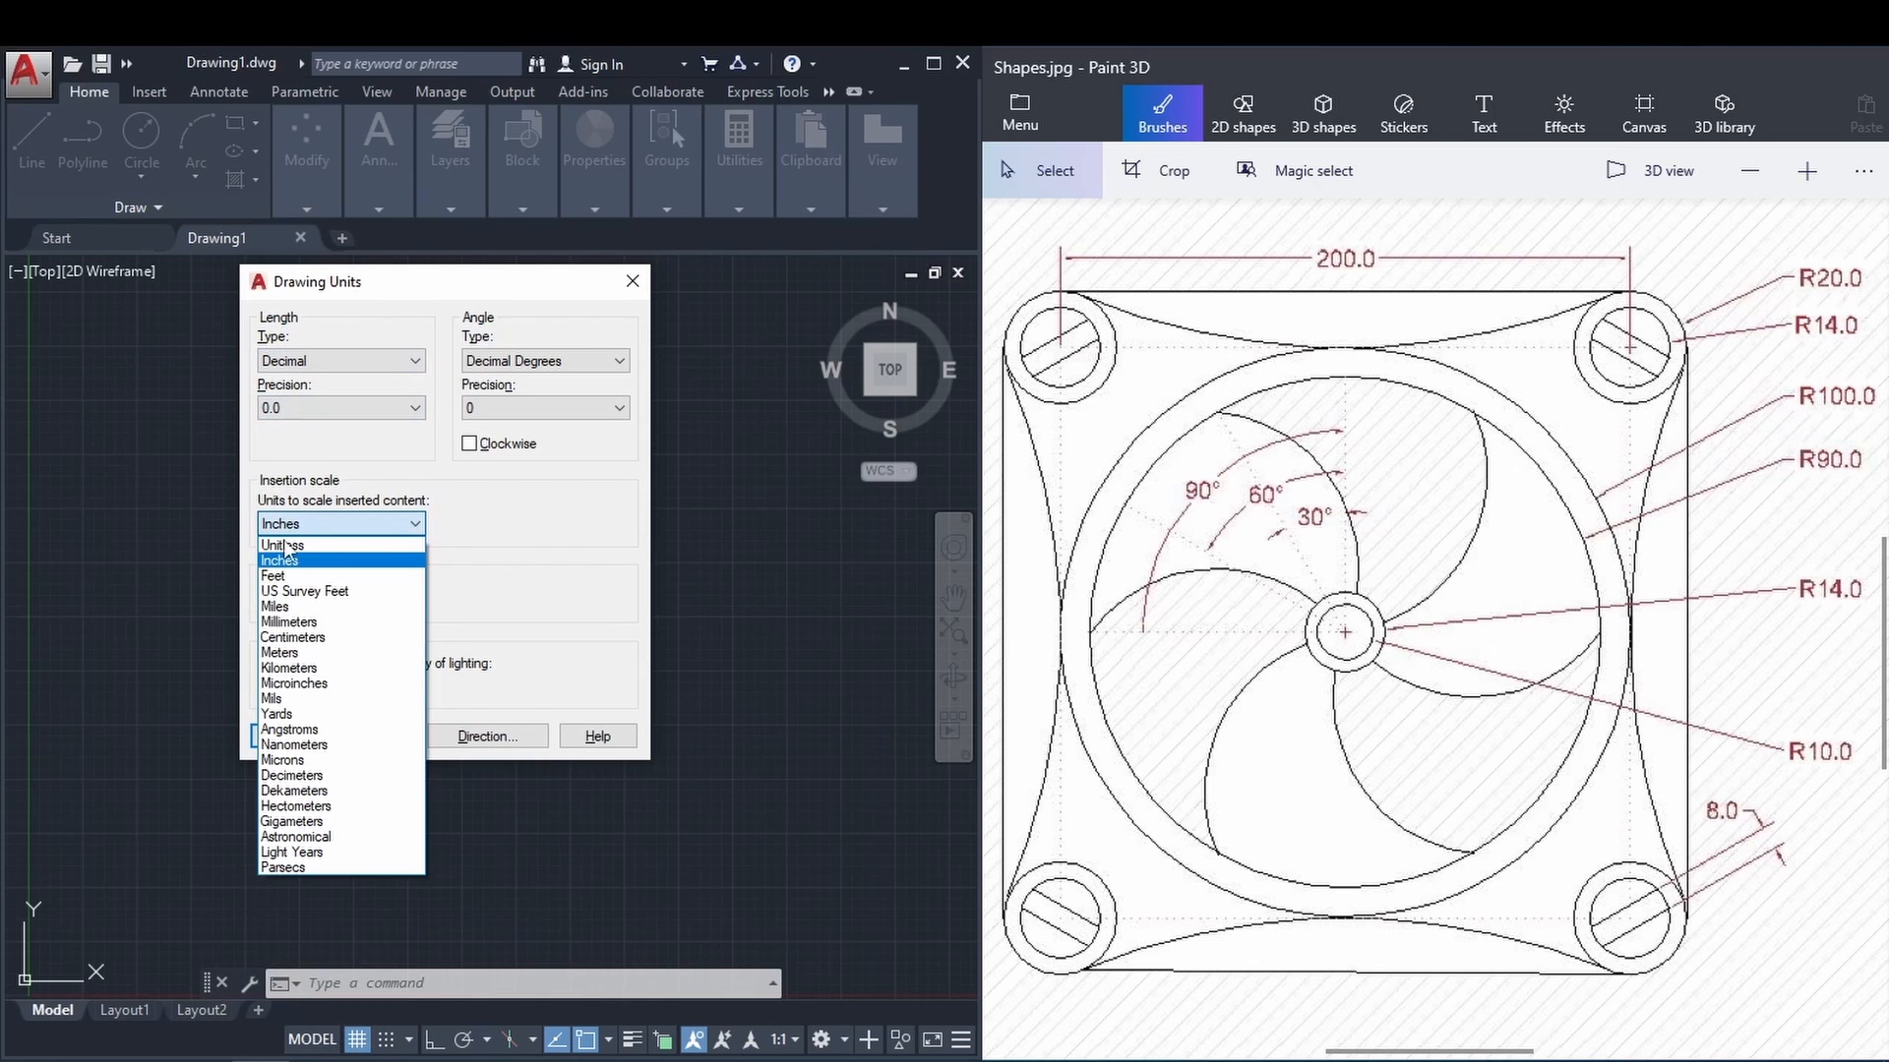
left_click(284, 623)
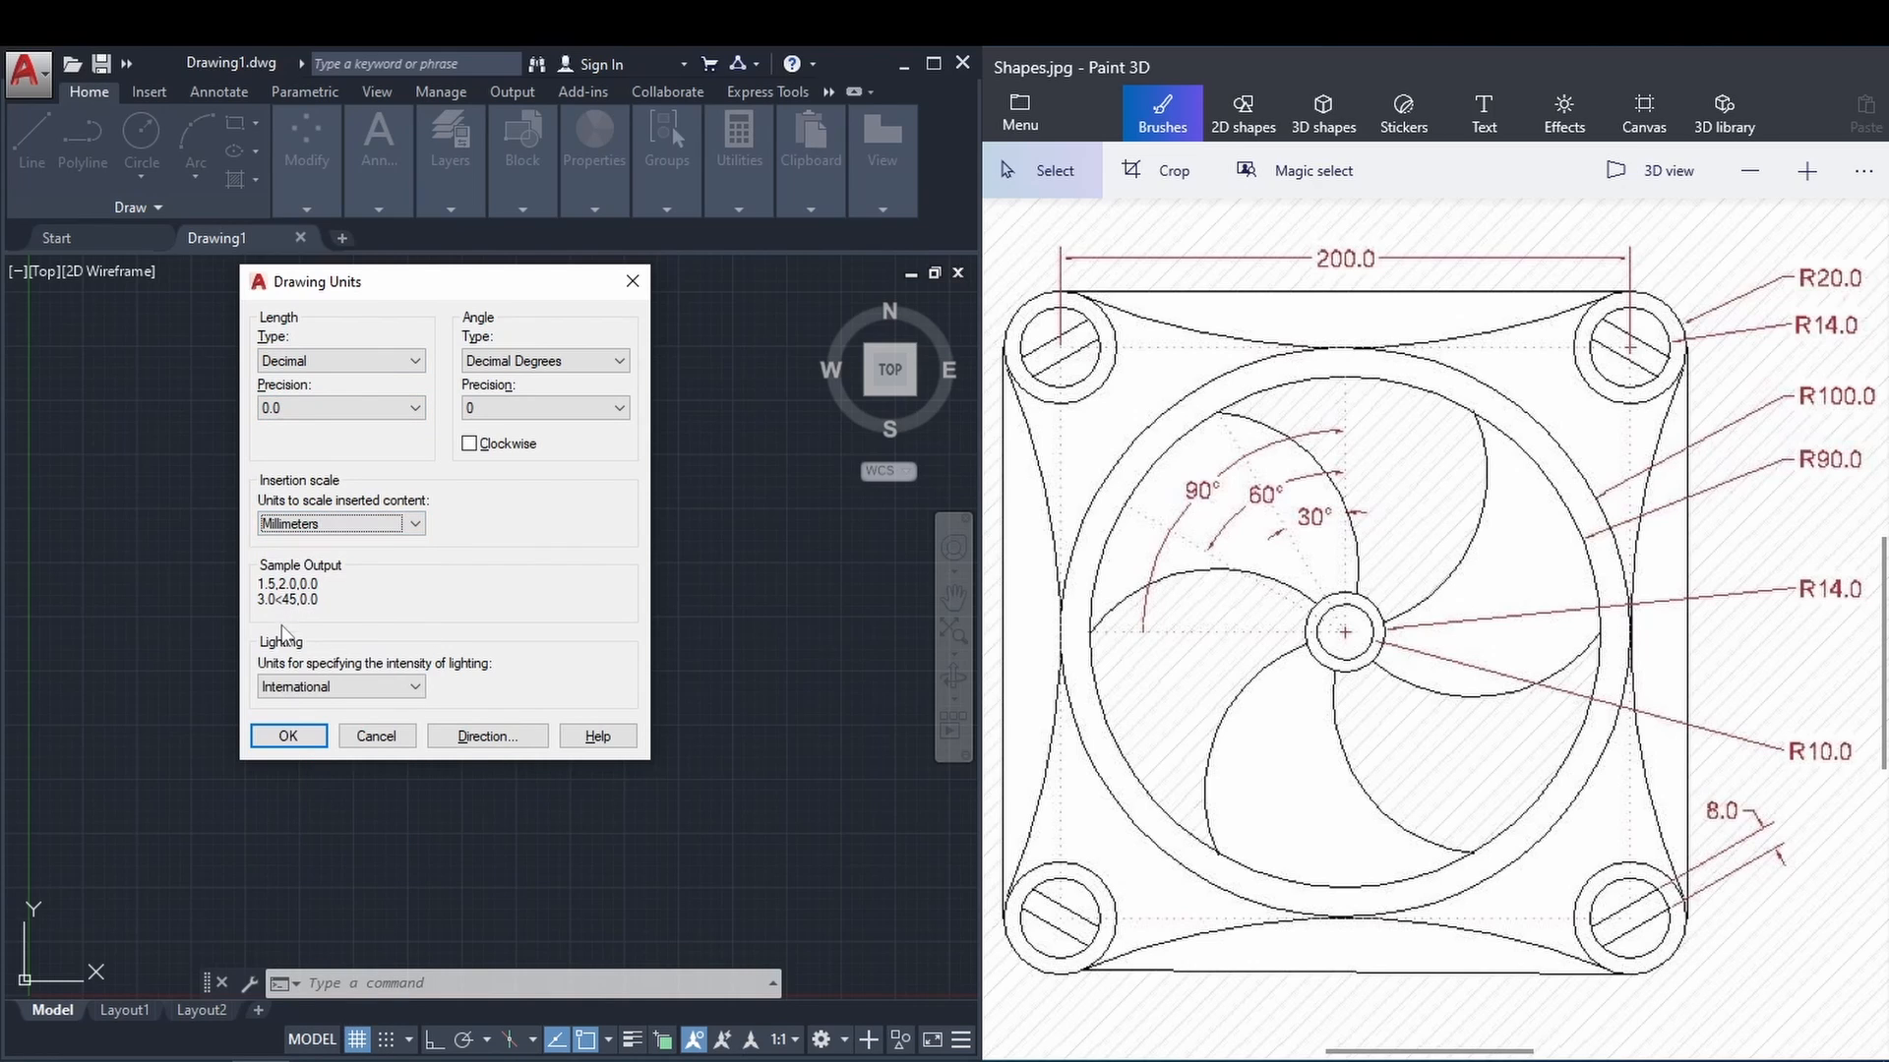
left_click(288, 736)
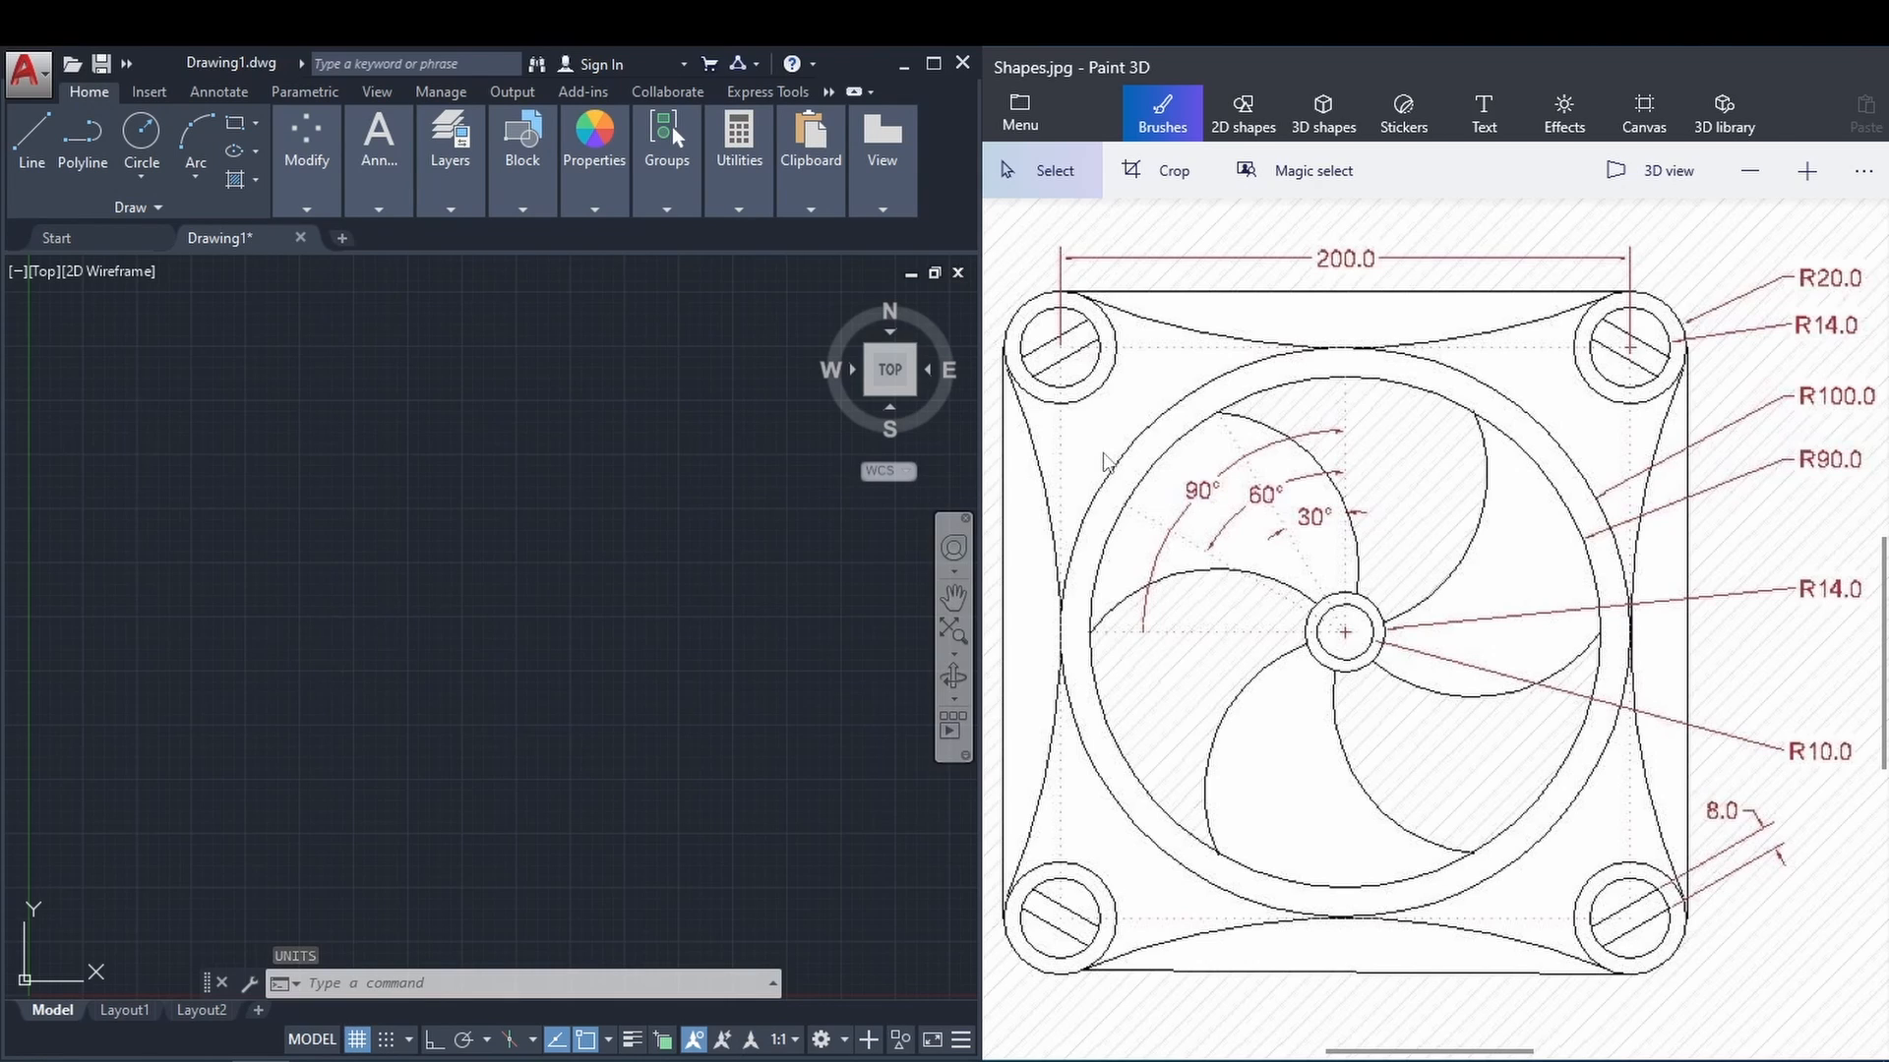
Mark the 200.0 dimension on the Paint 3D reference image, and draw a 200 by 200 mm square in AutoCAD.
left_click(1185, 371)
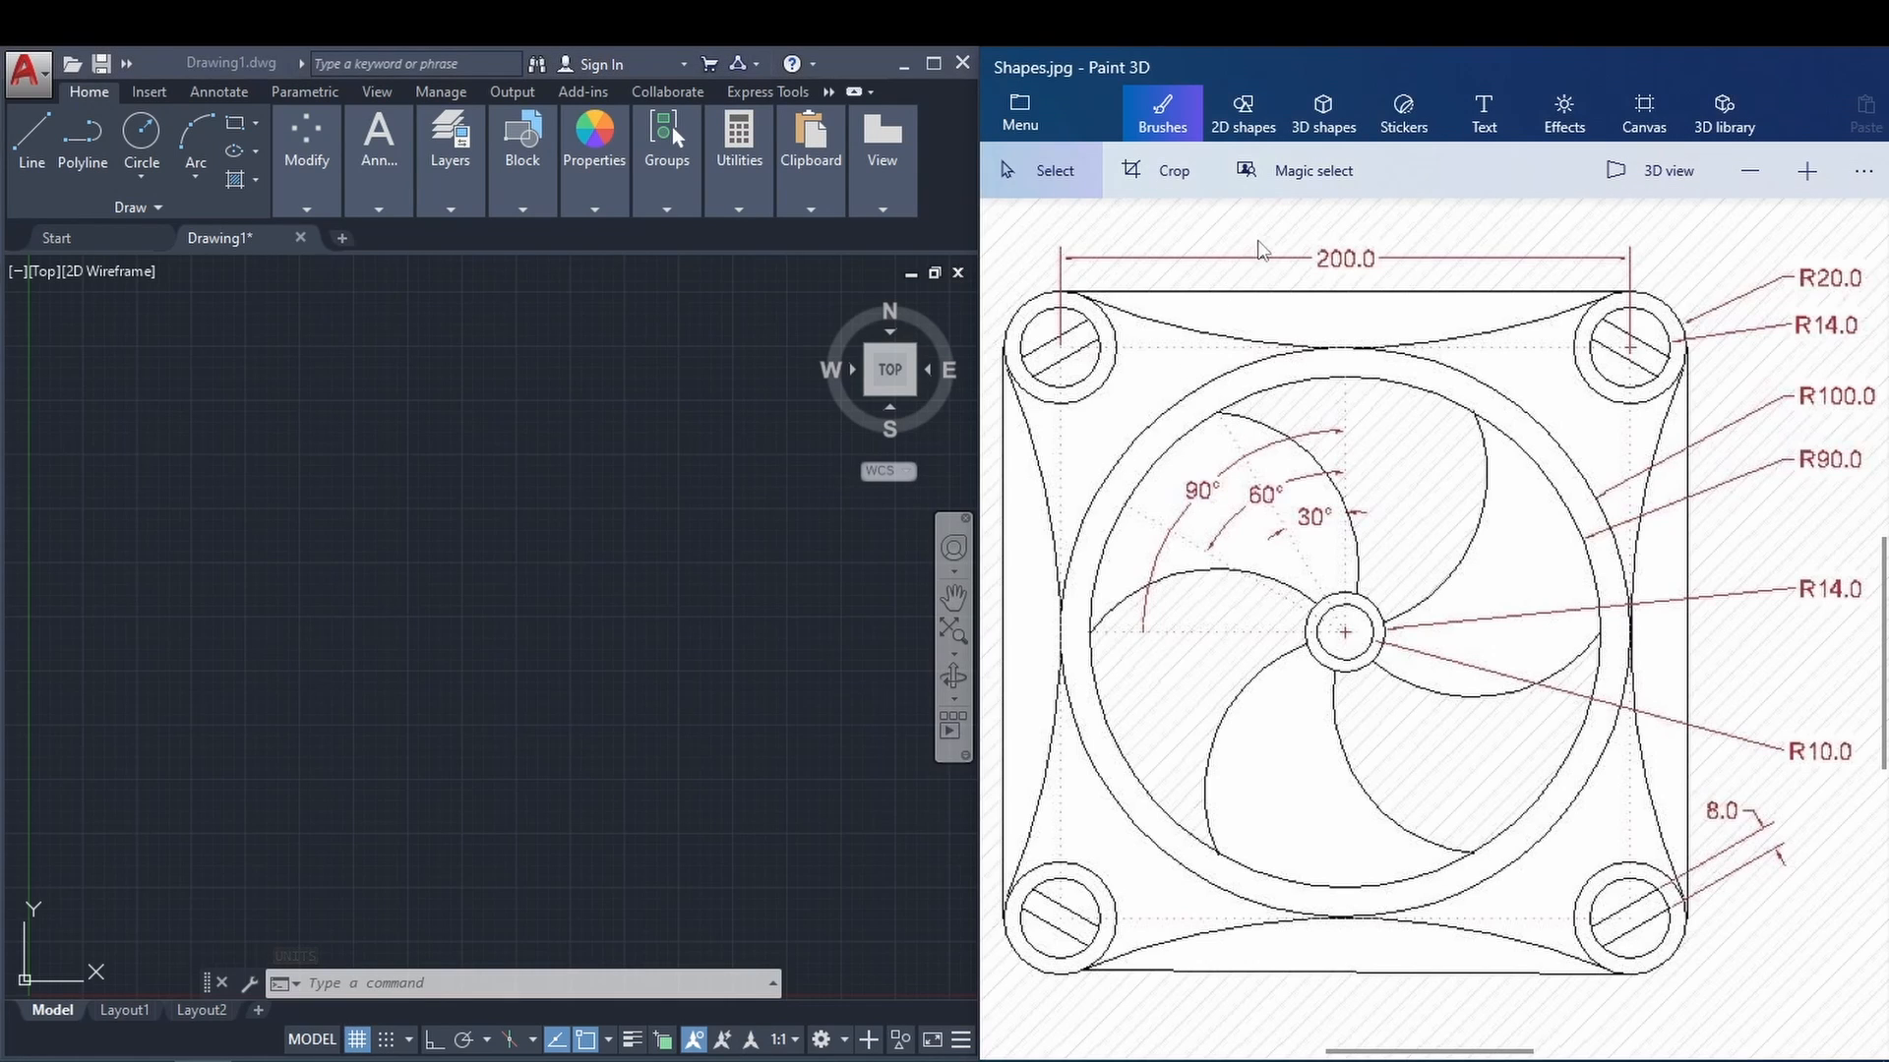
left_click_drag(1344, 256, 1417, 279)
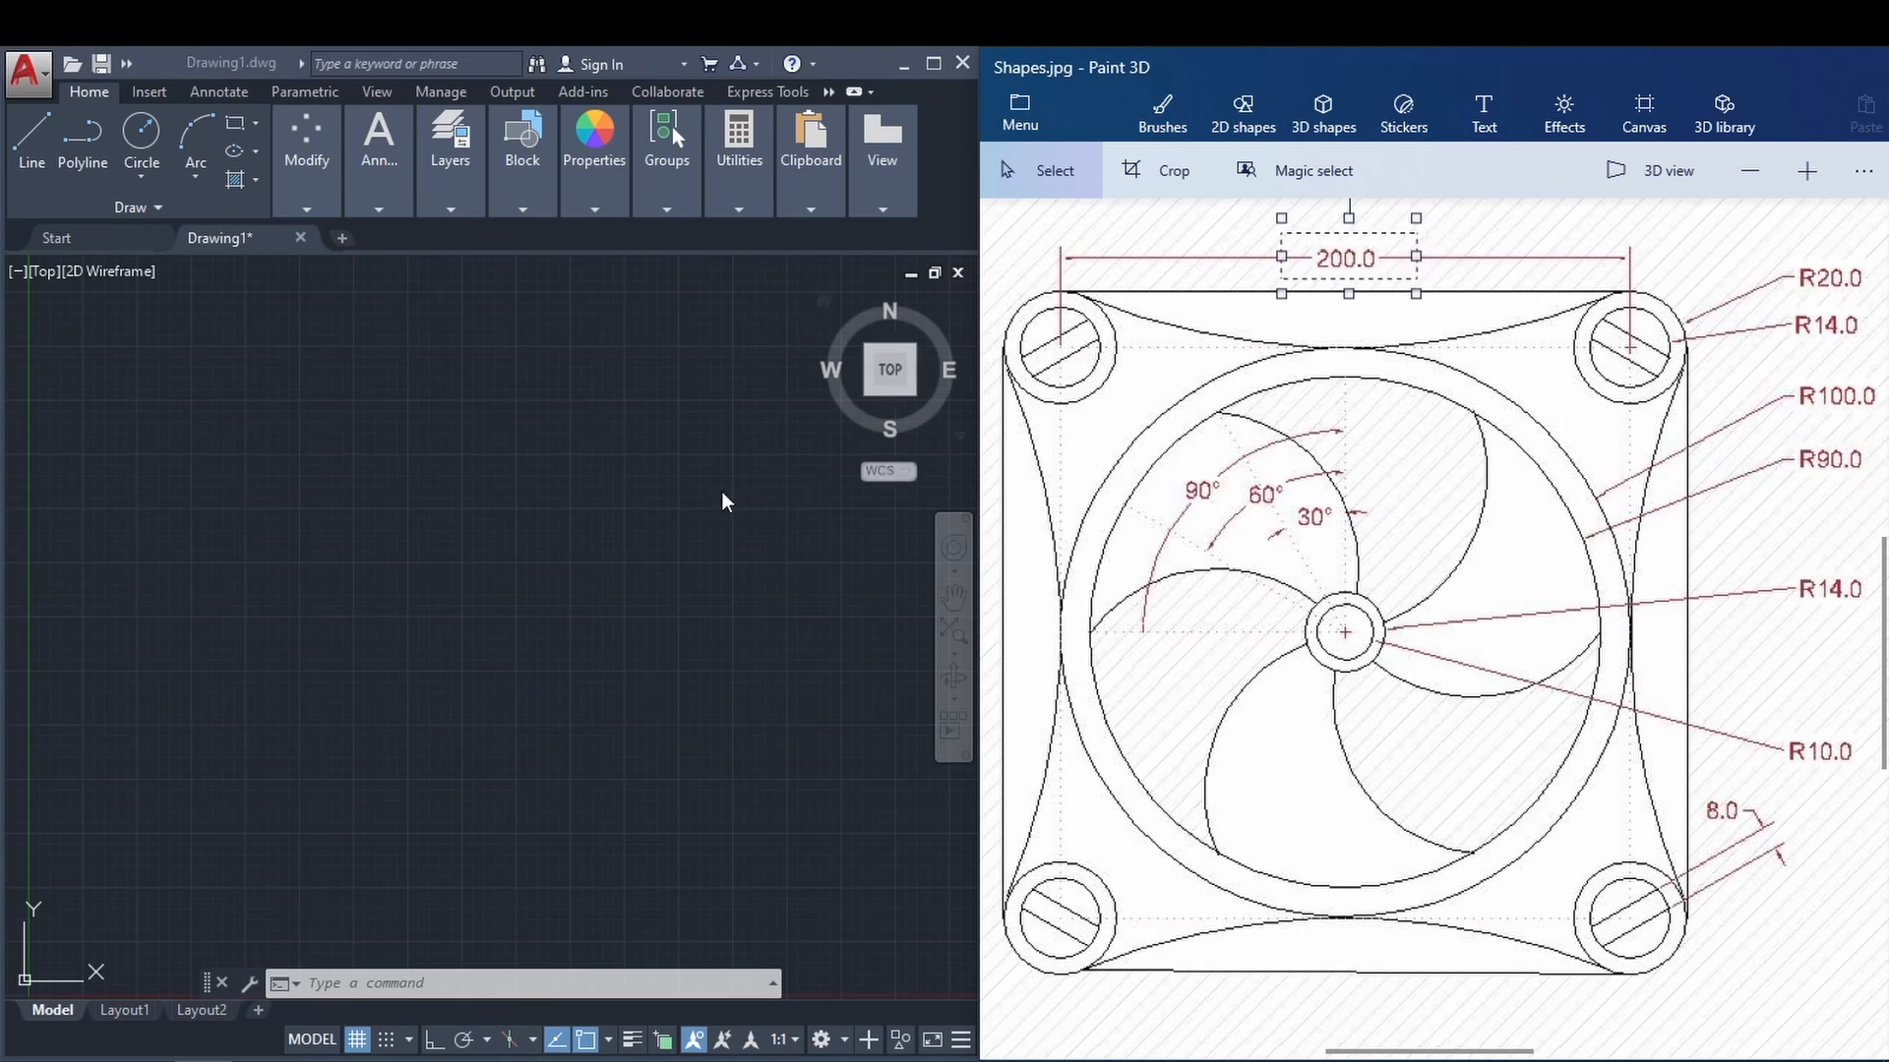
left_click(542, 542)
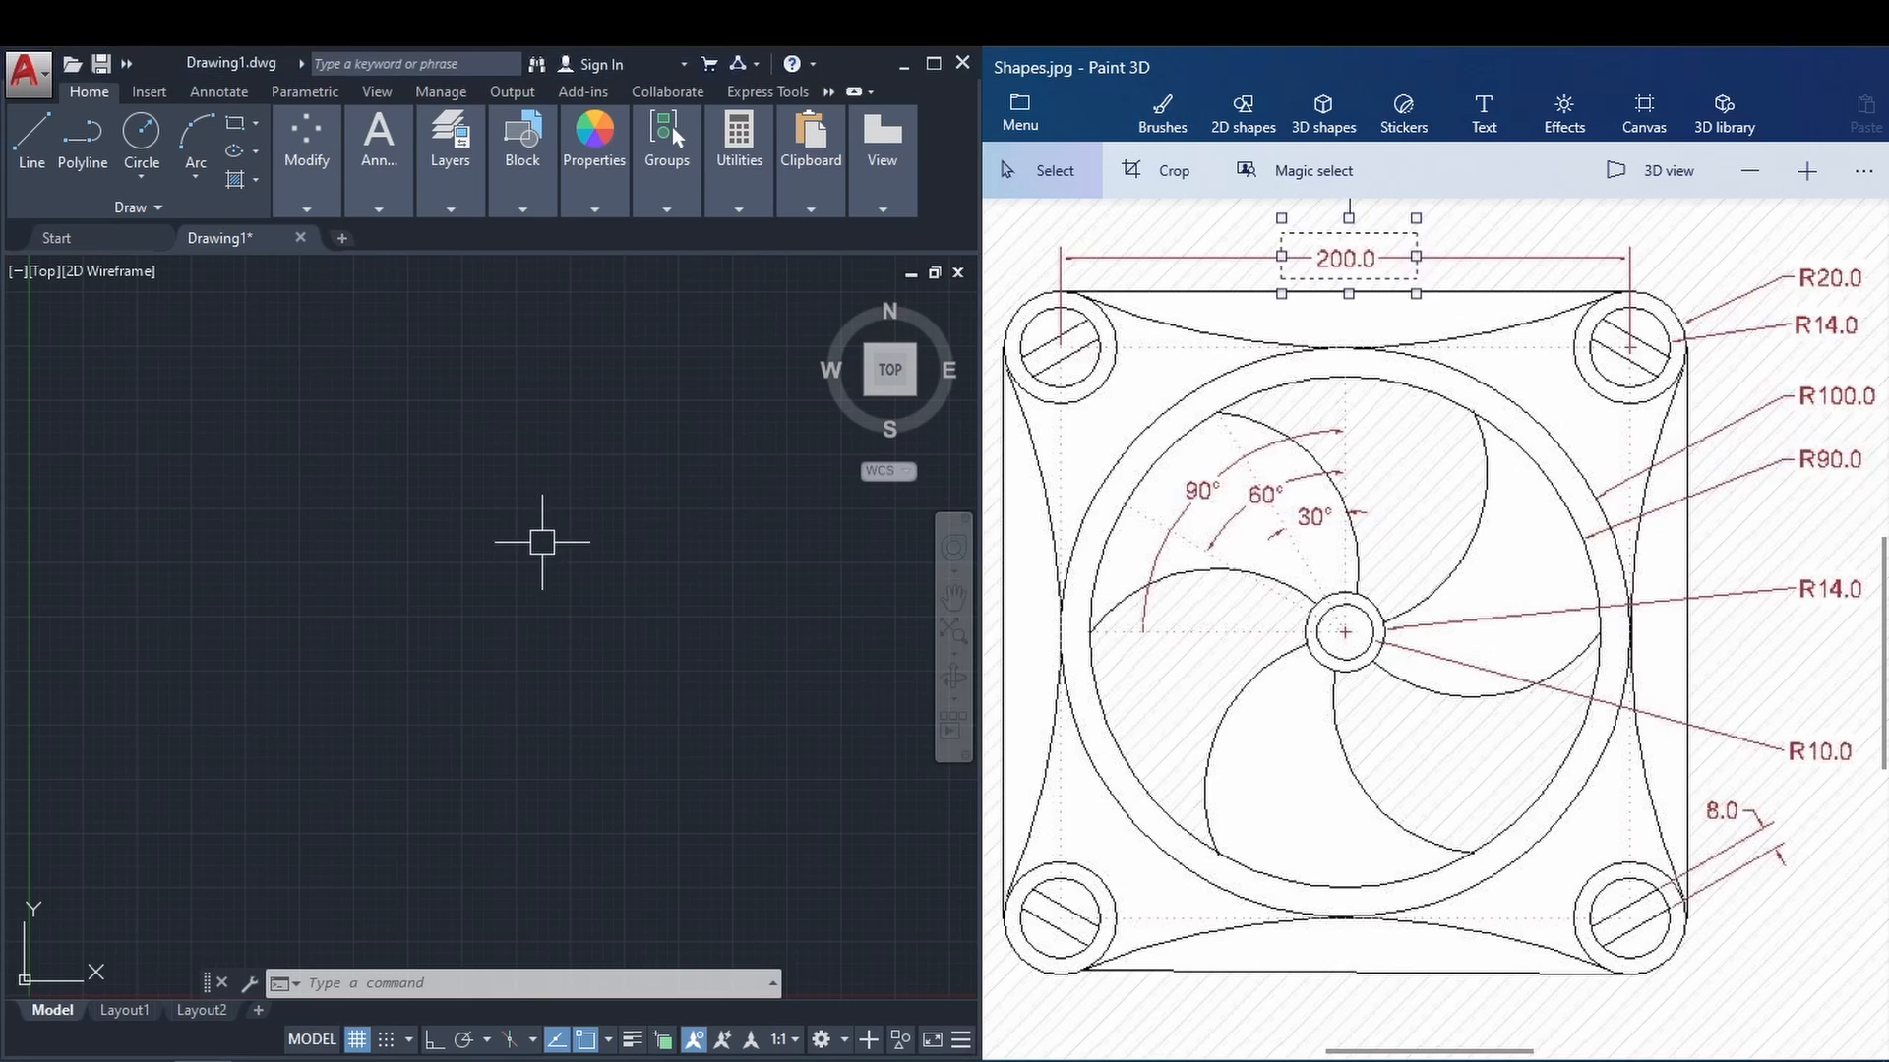
left_click(233, 125)
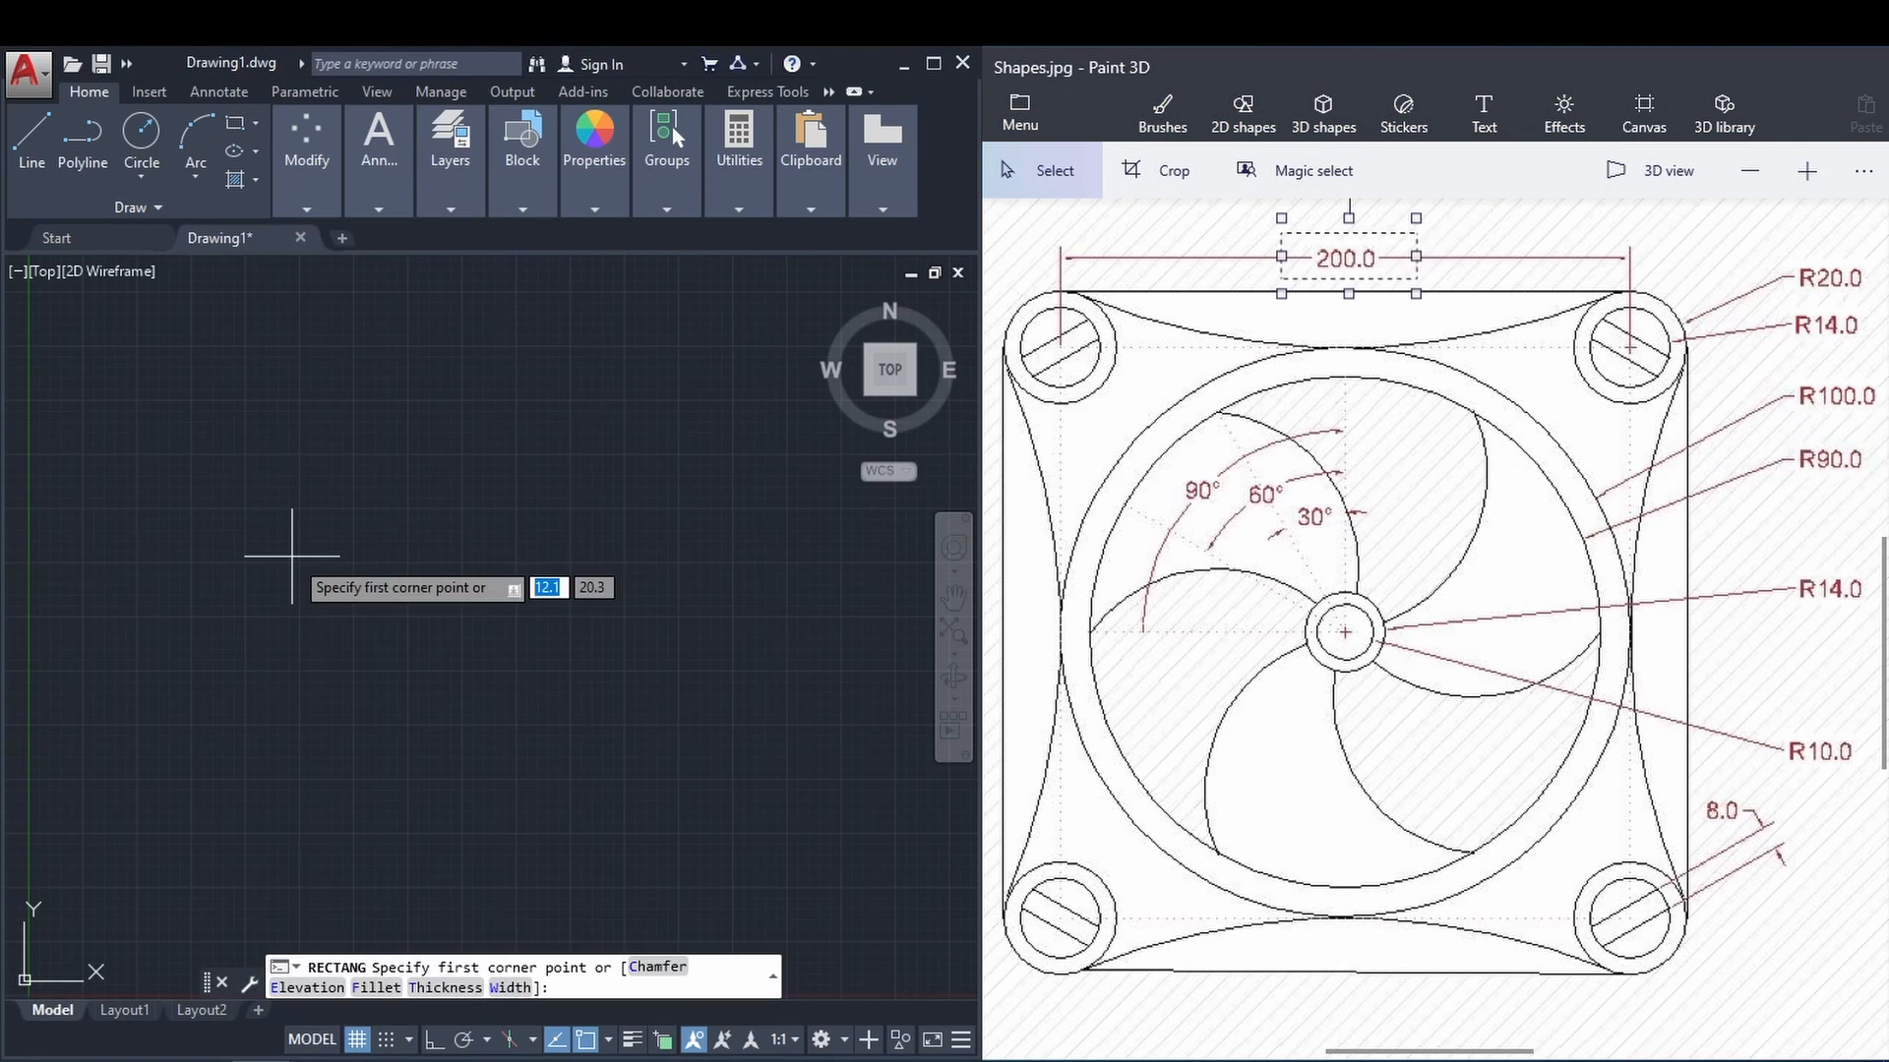
left_click(219, 436)
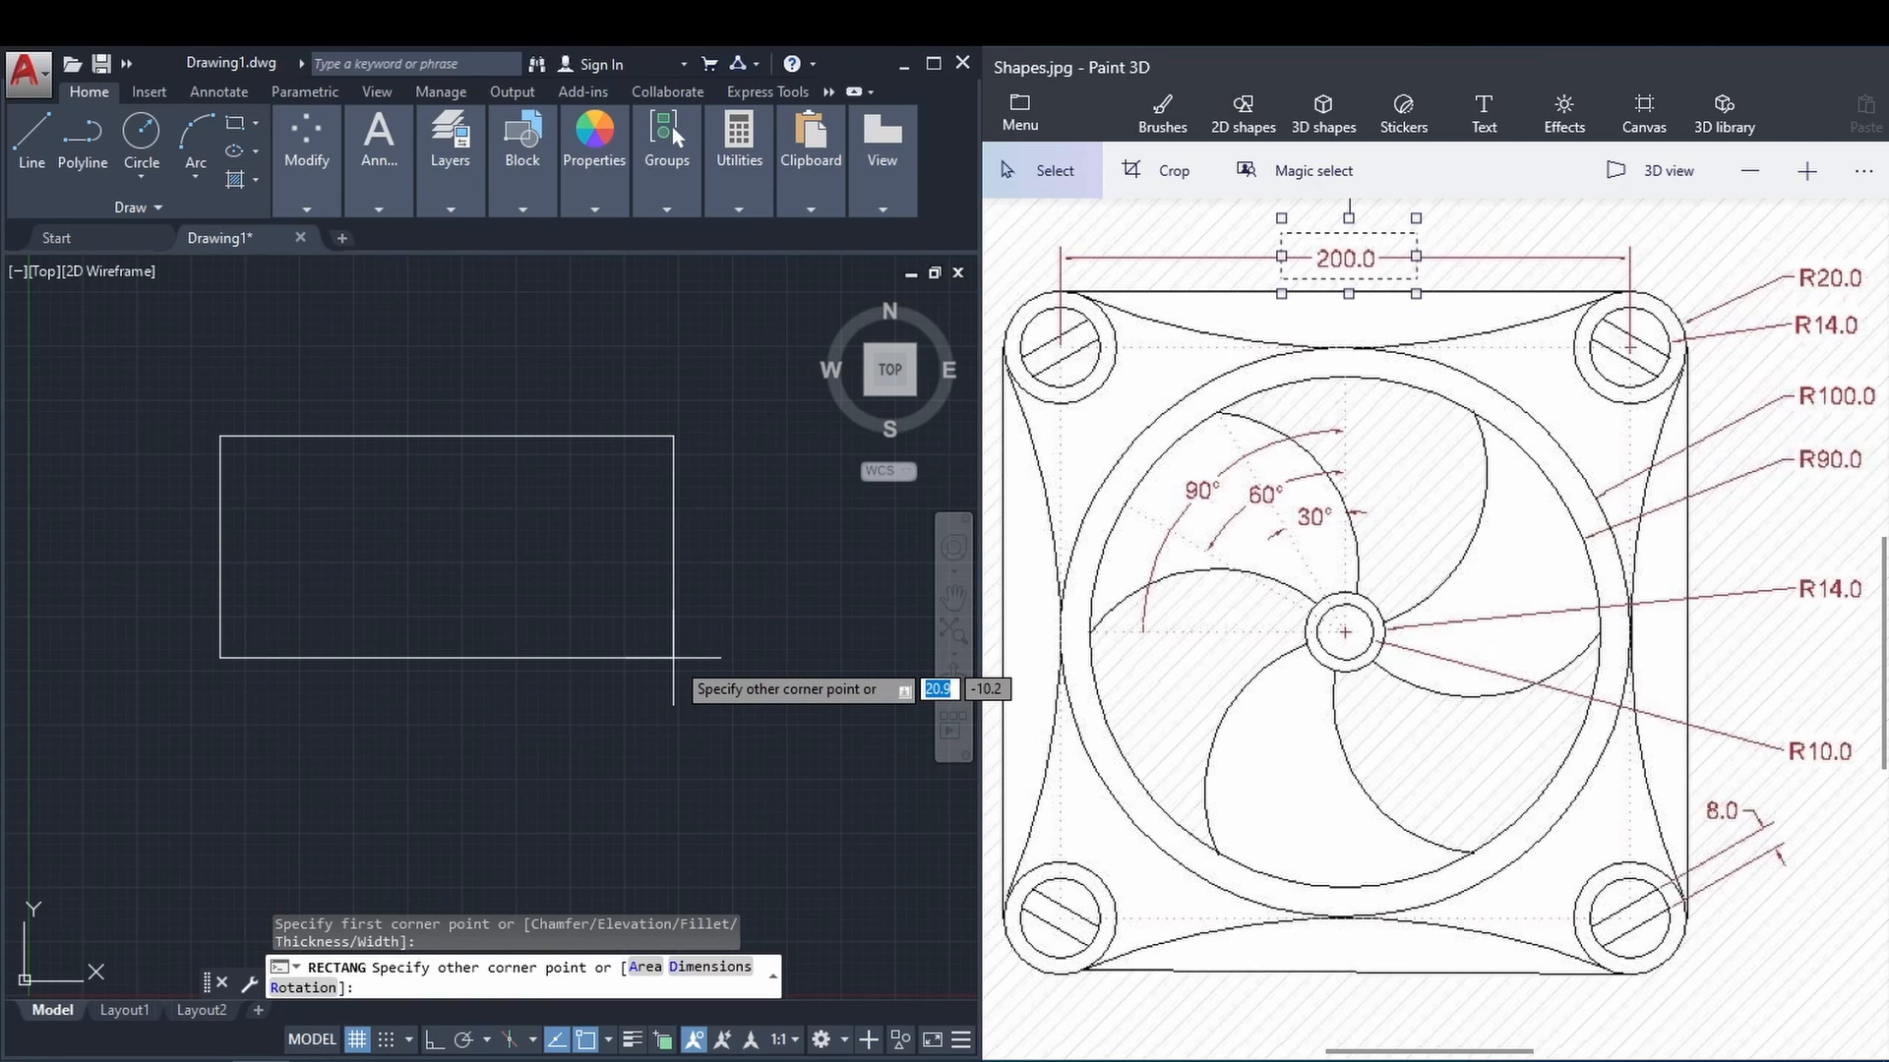
type("@")
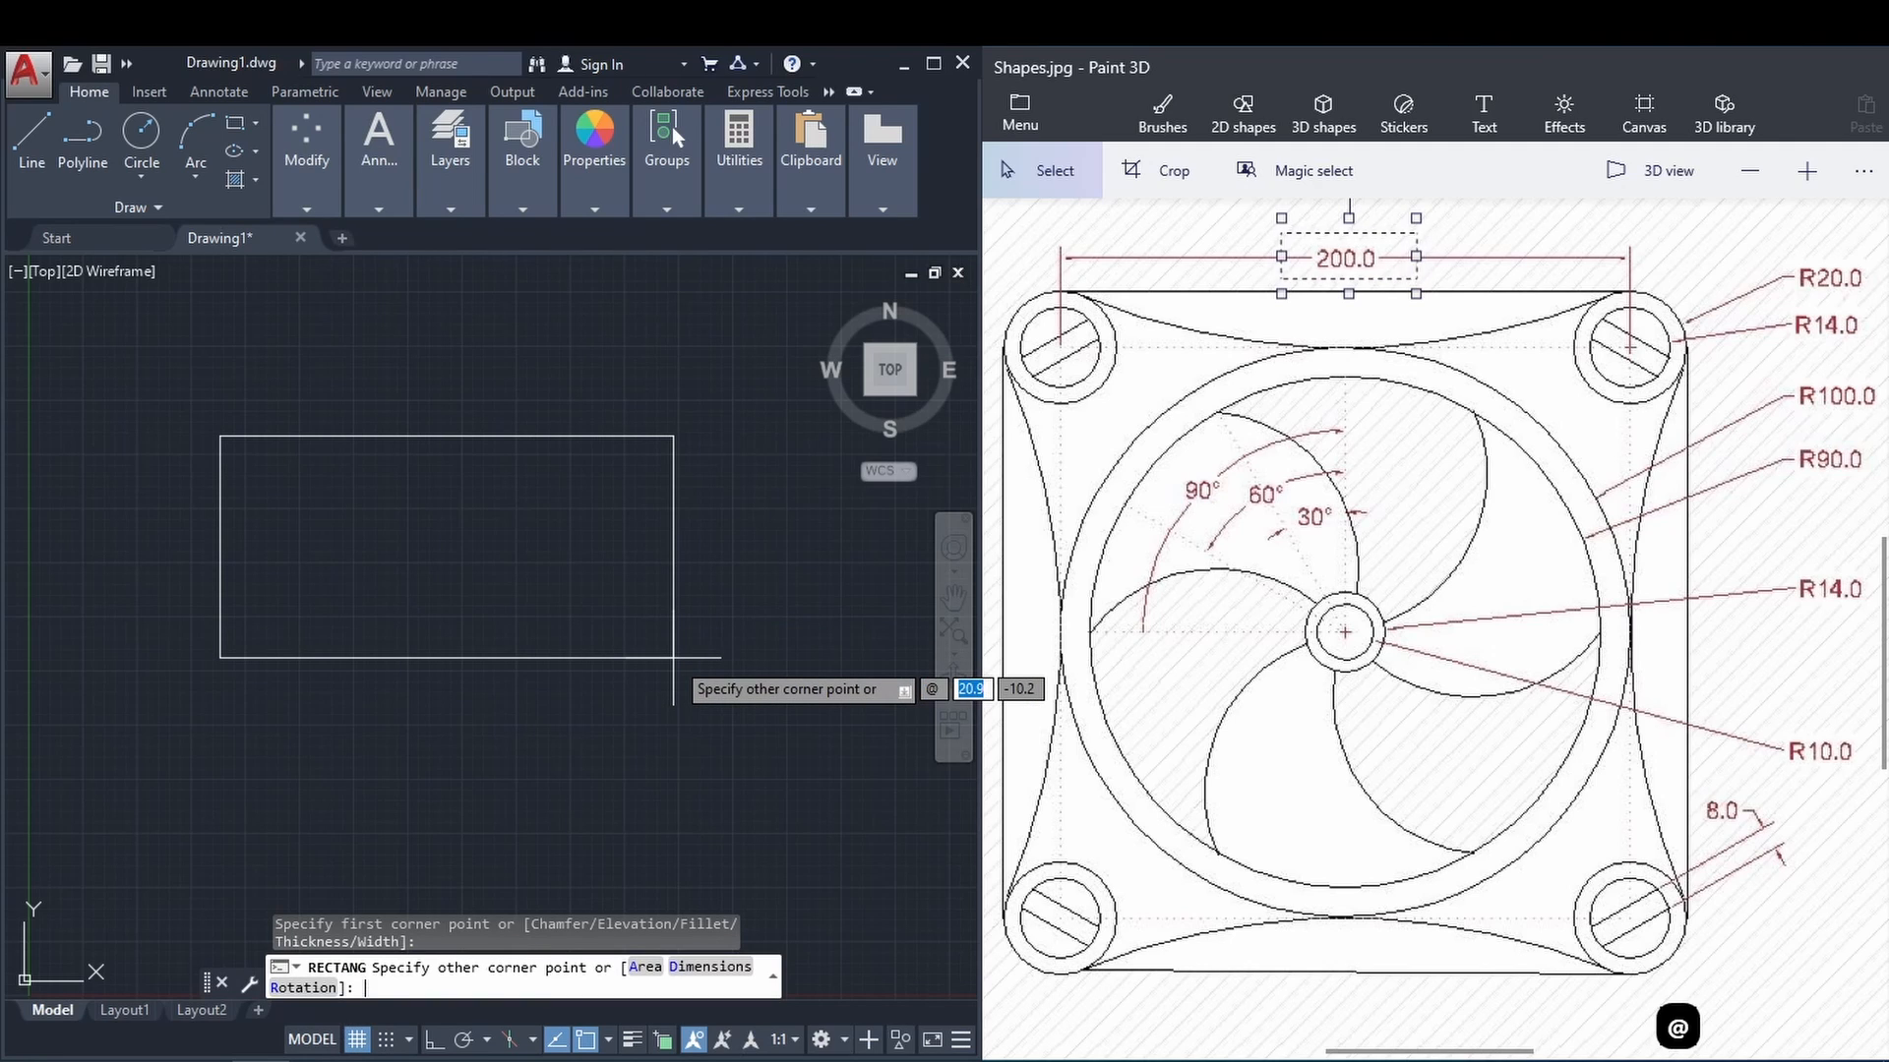
type("200,2")
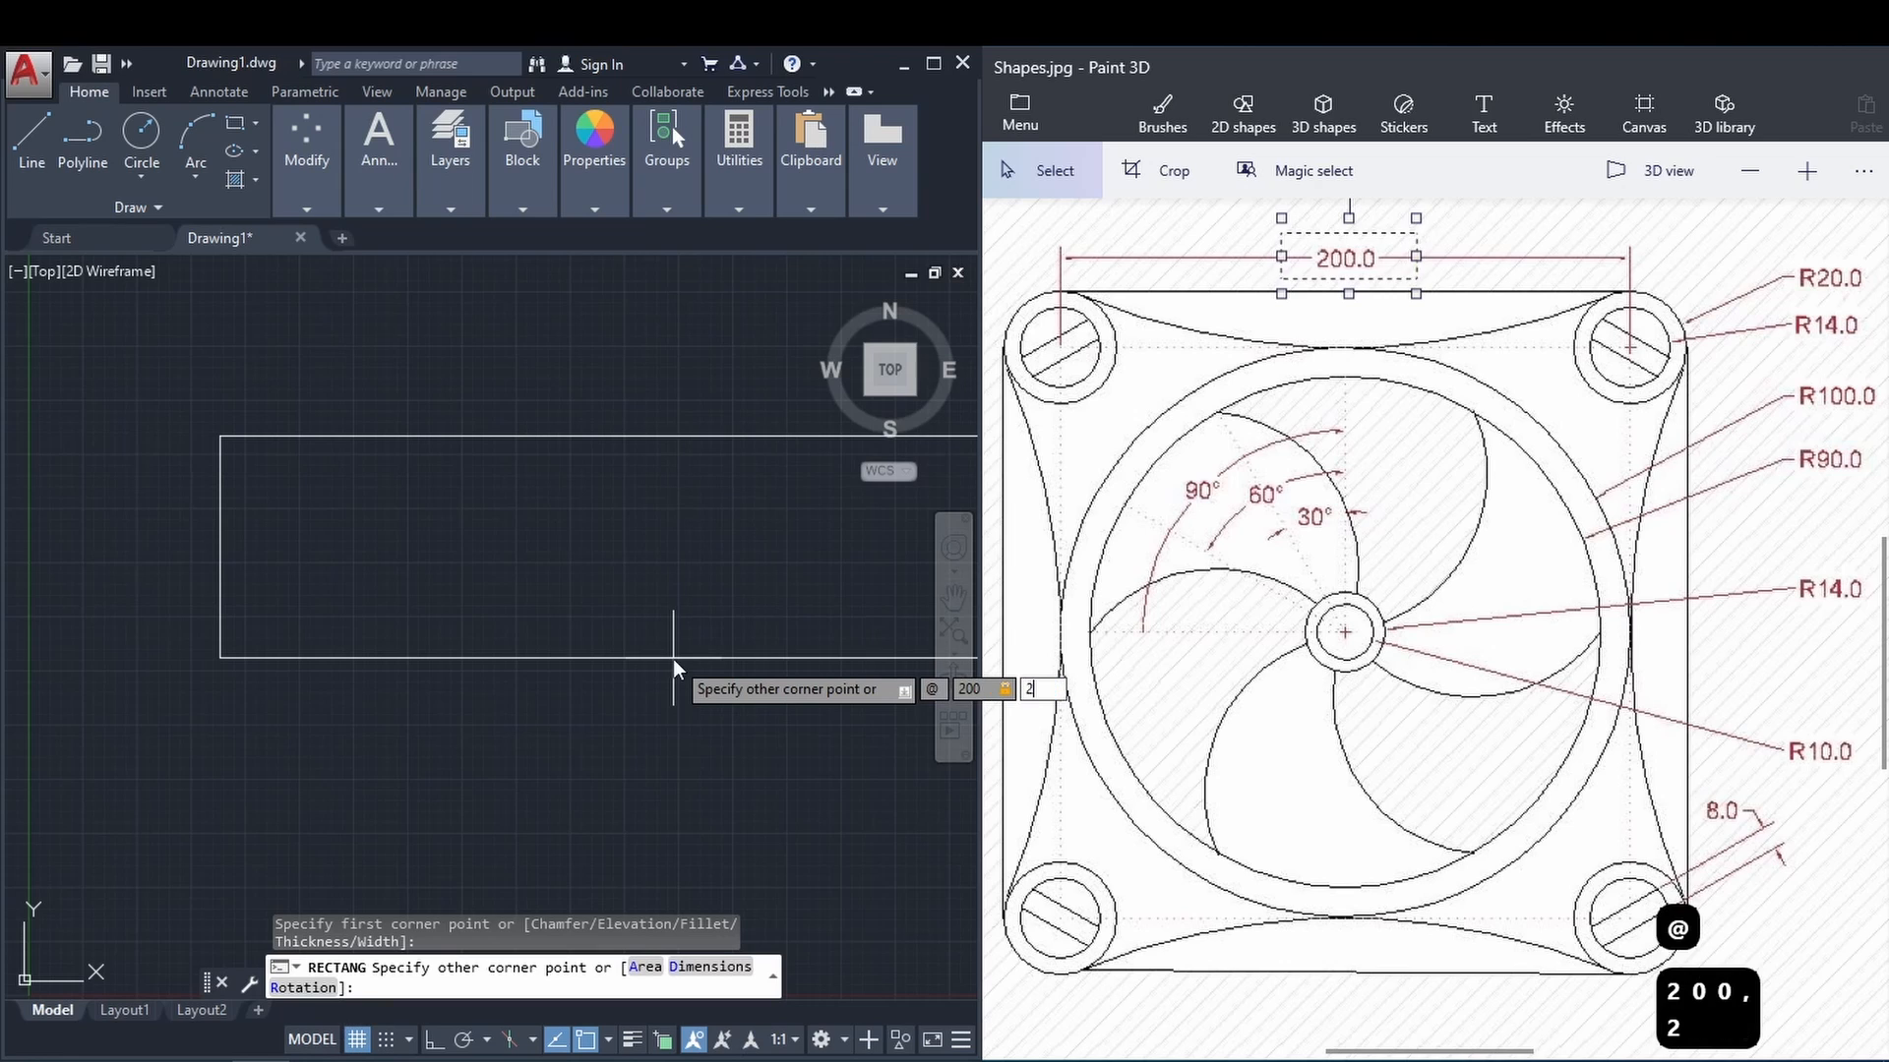
type("00")
key("Return")
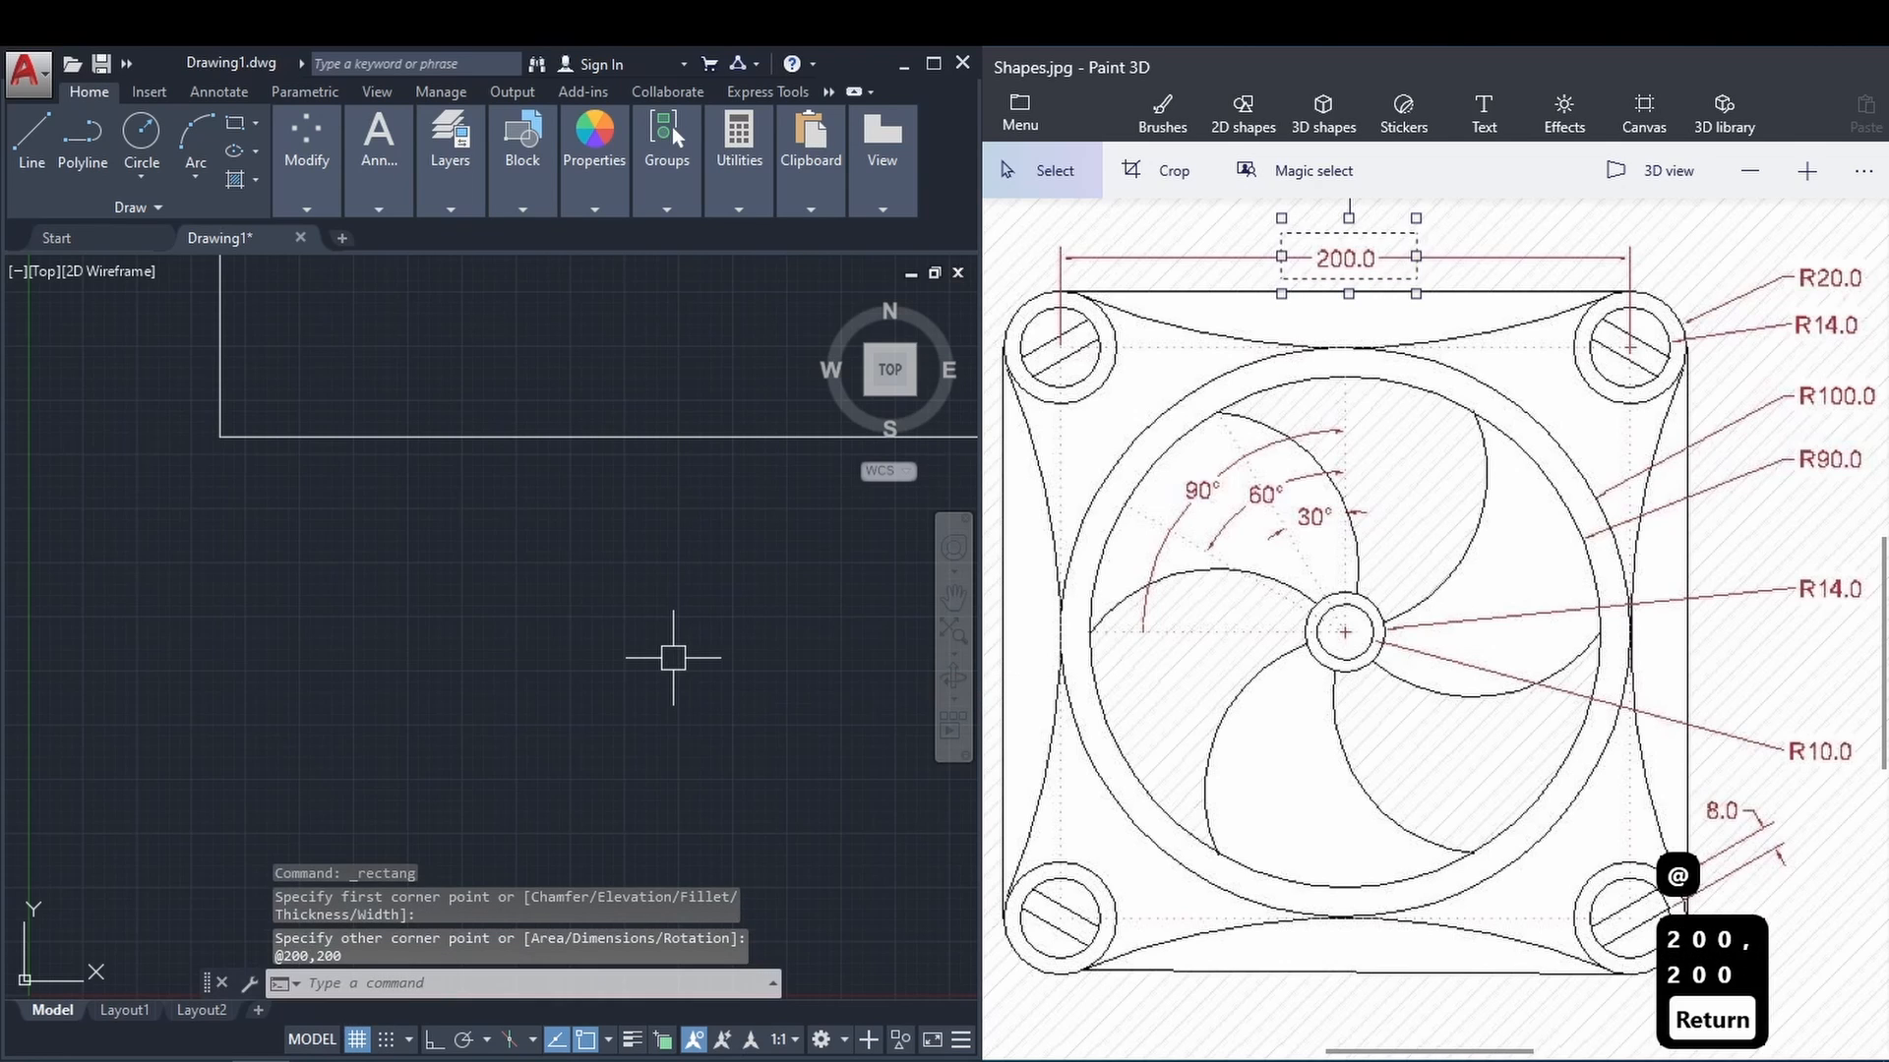
scroll(285, 841, "down", 4)
scroll(175, 766, "down", 6)
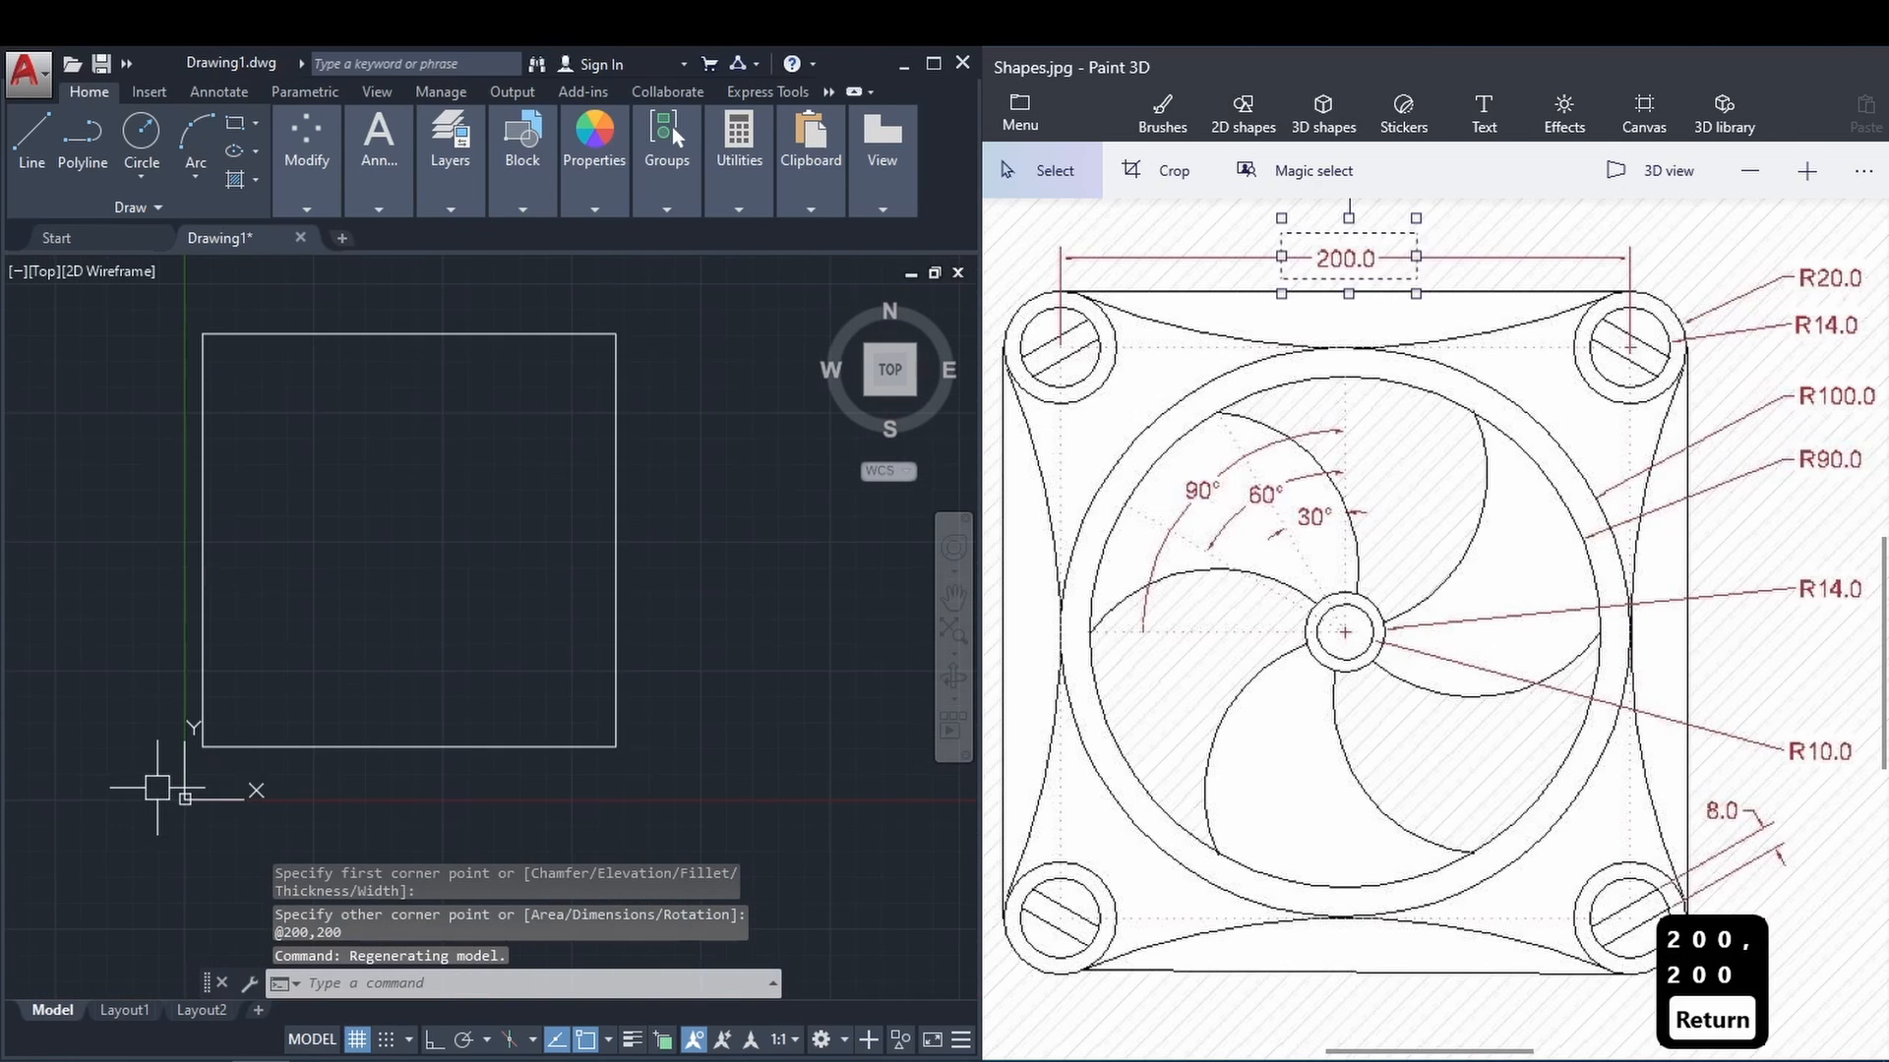
Move the square to the right and upward, away from the drawing origin.
left_click(261, 753)
type("m")
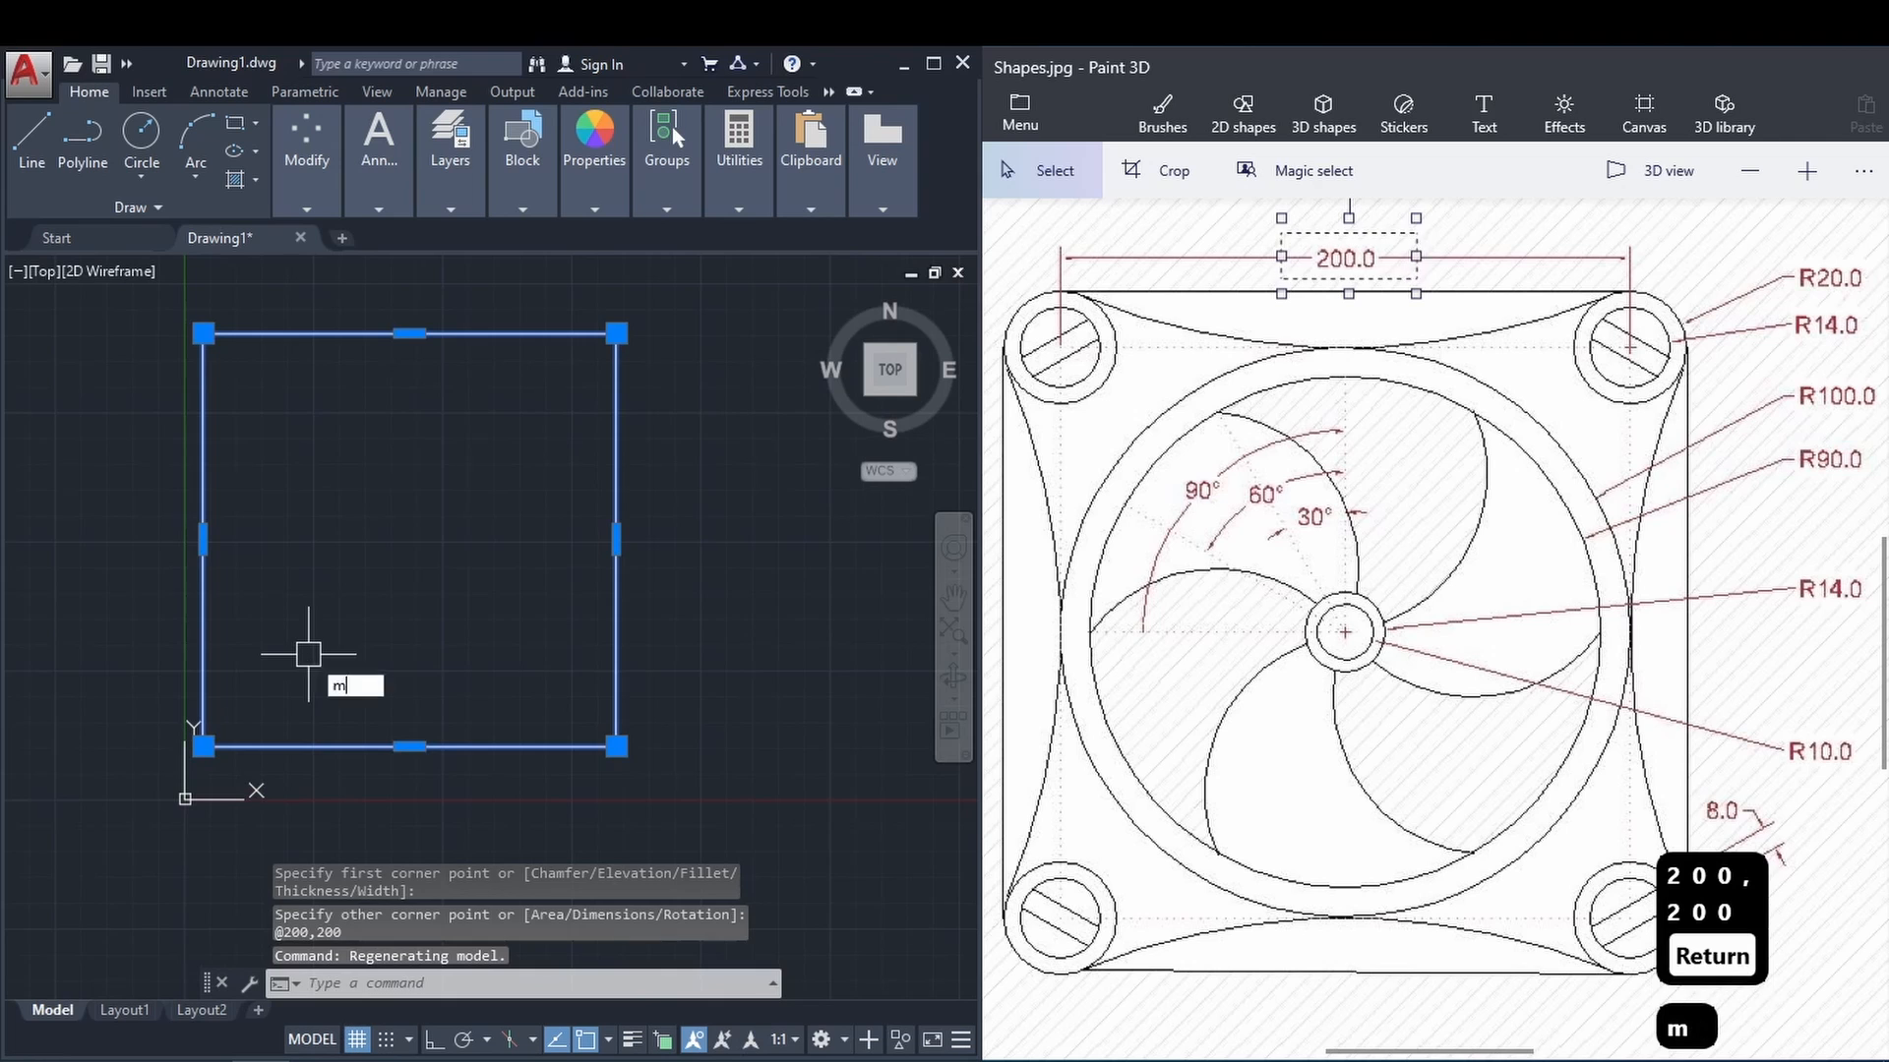
key("space")
left_click(203, 640)
left_click(484, 640)
key("space")
left_click(588, 686)
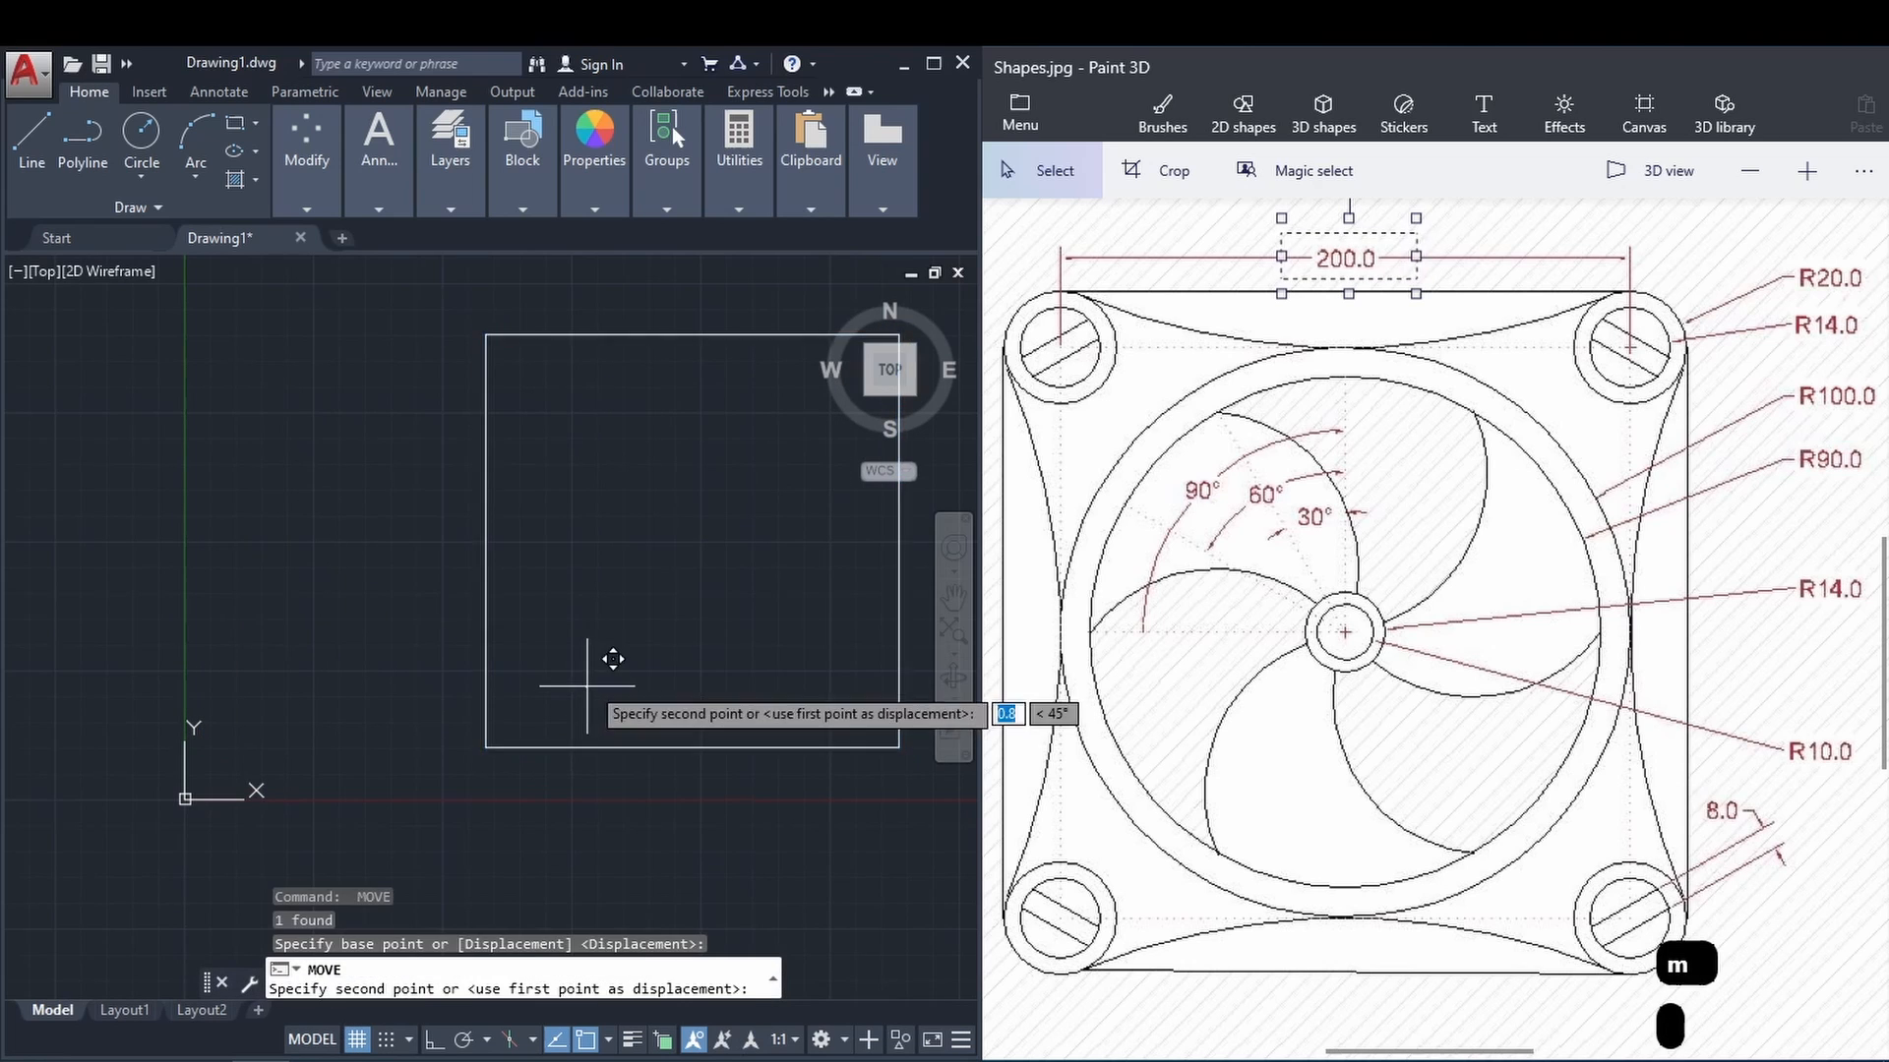
left_click(599, 520)
middle_click_drag(632, 509, 359, 692)
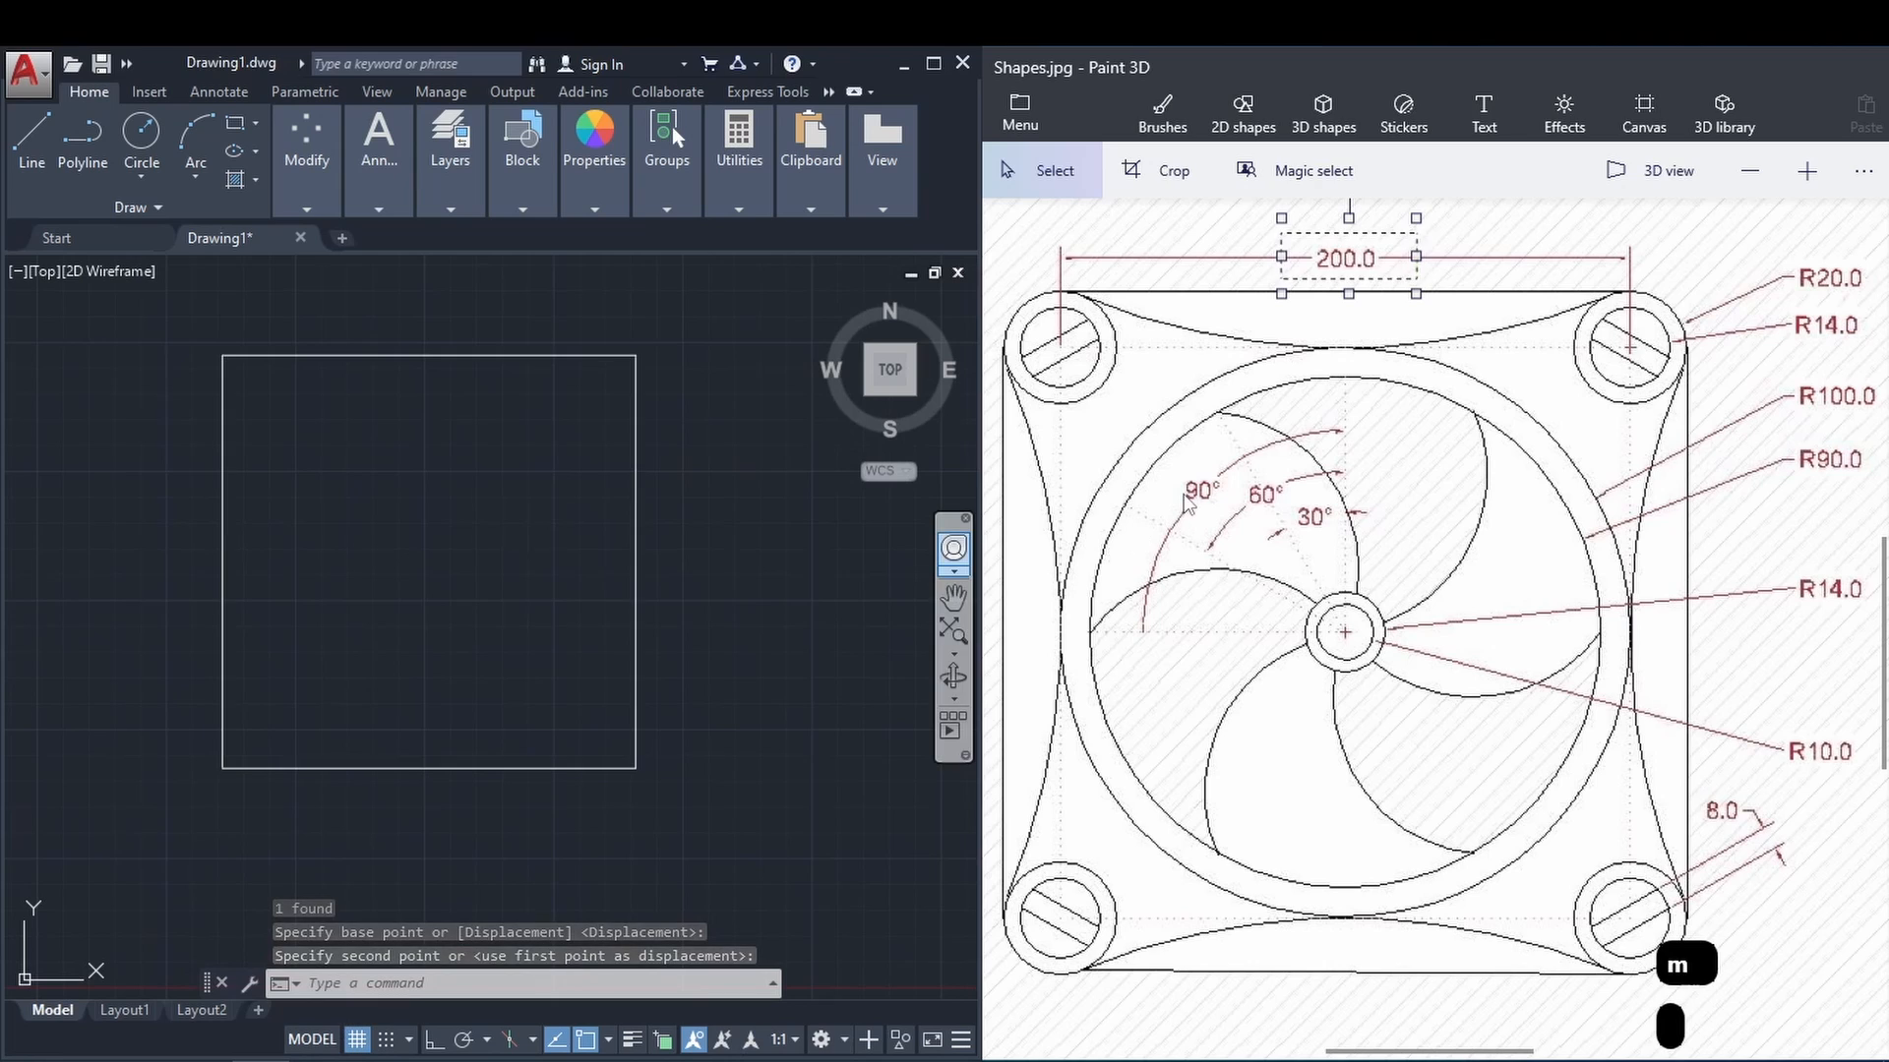
Mark the R20.0 label on the Paint 3D reference, and draw a 20 mm radius circle centred on the square's upper-right corner in AutoCAD.
left_click(1216, 511)
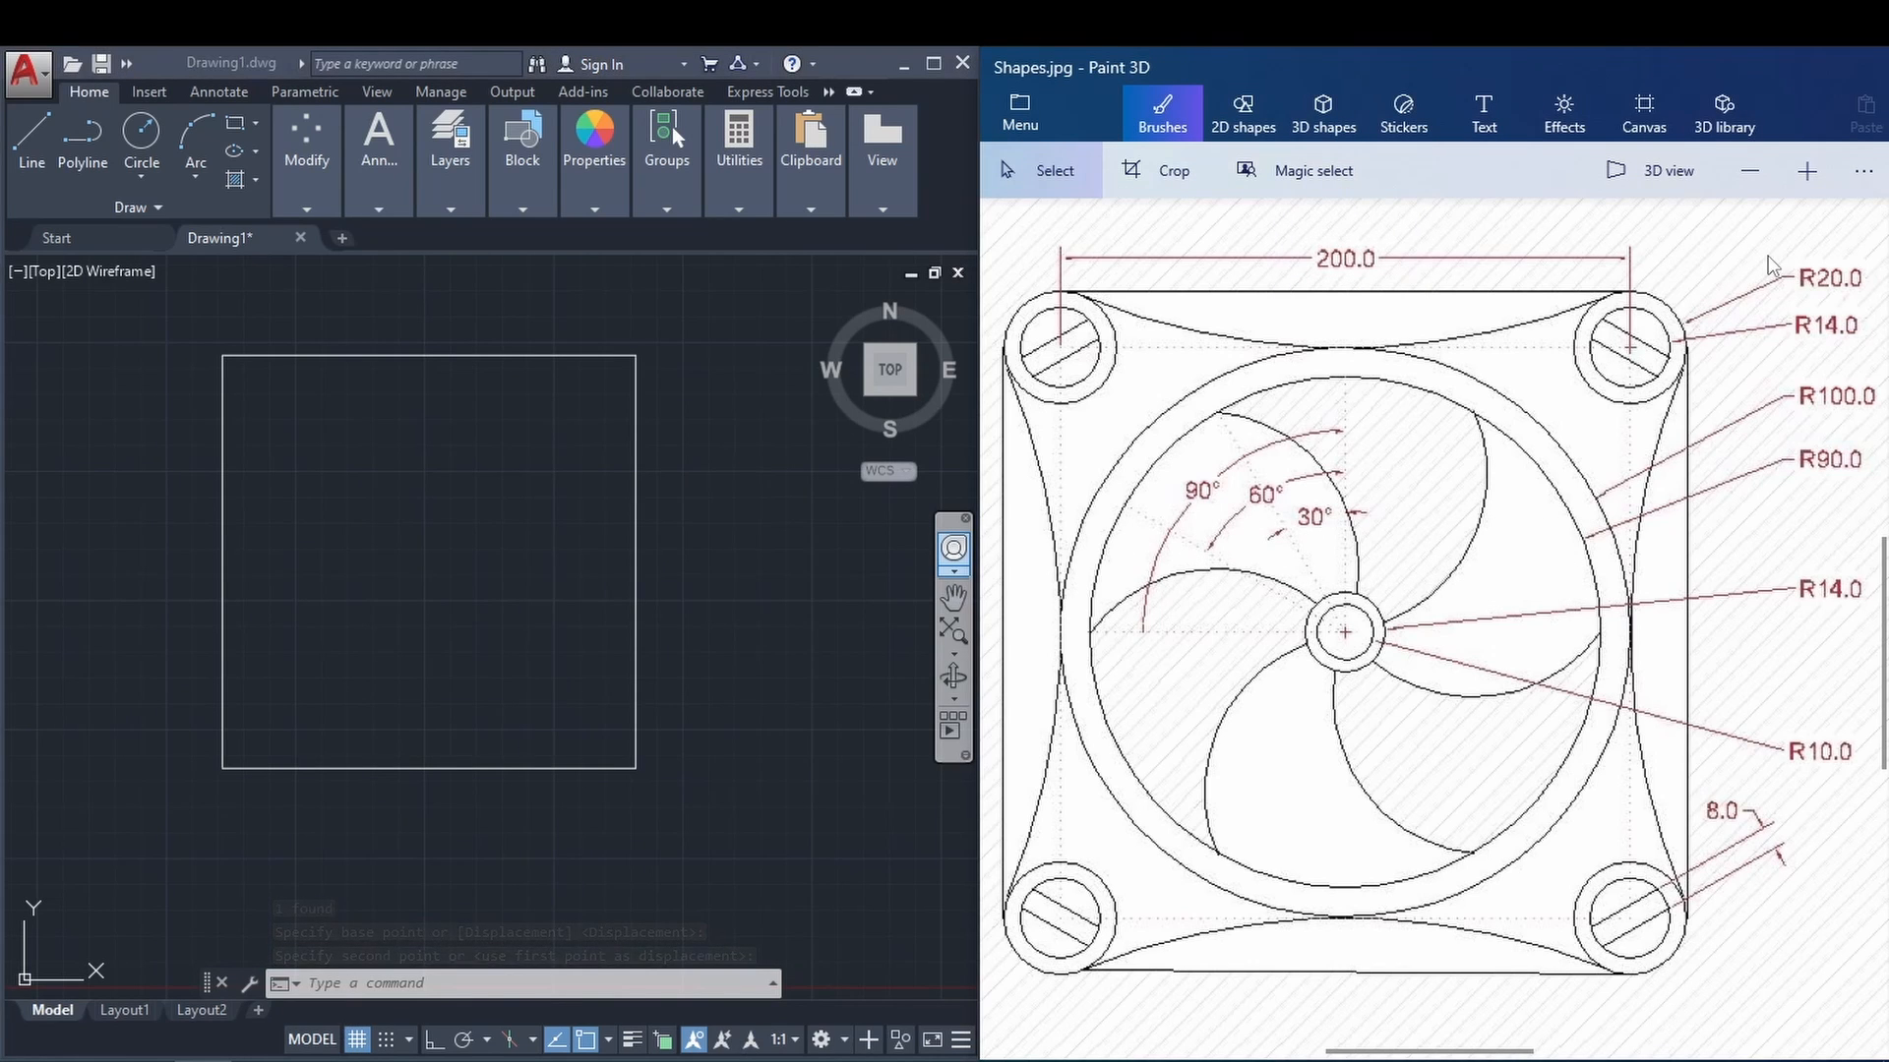
left_click_drag(1881, 320, 1882, 321)
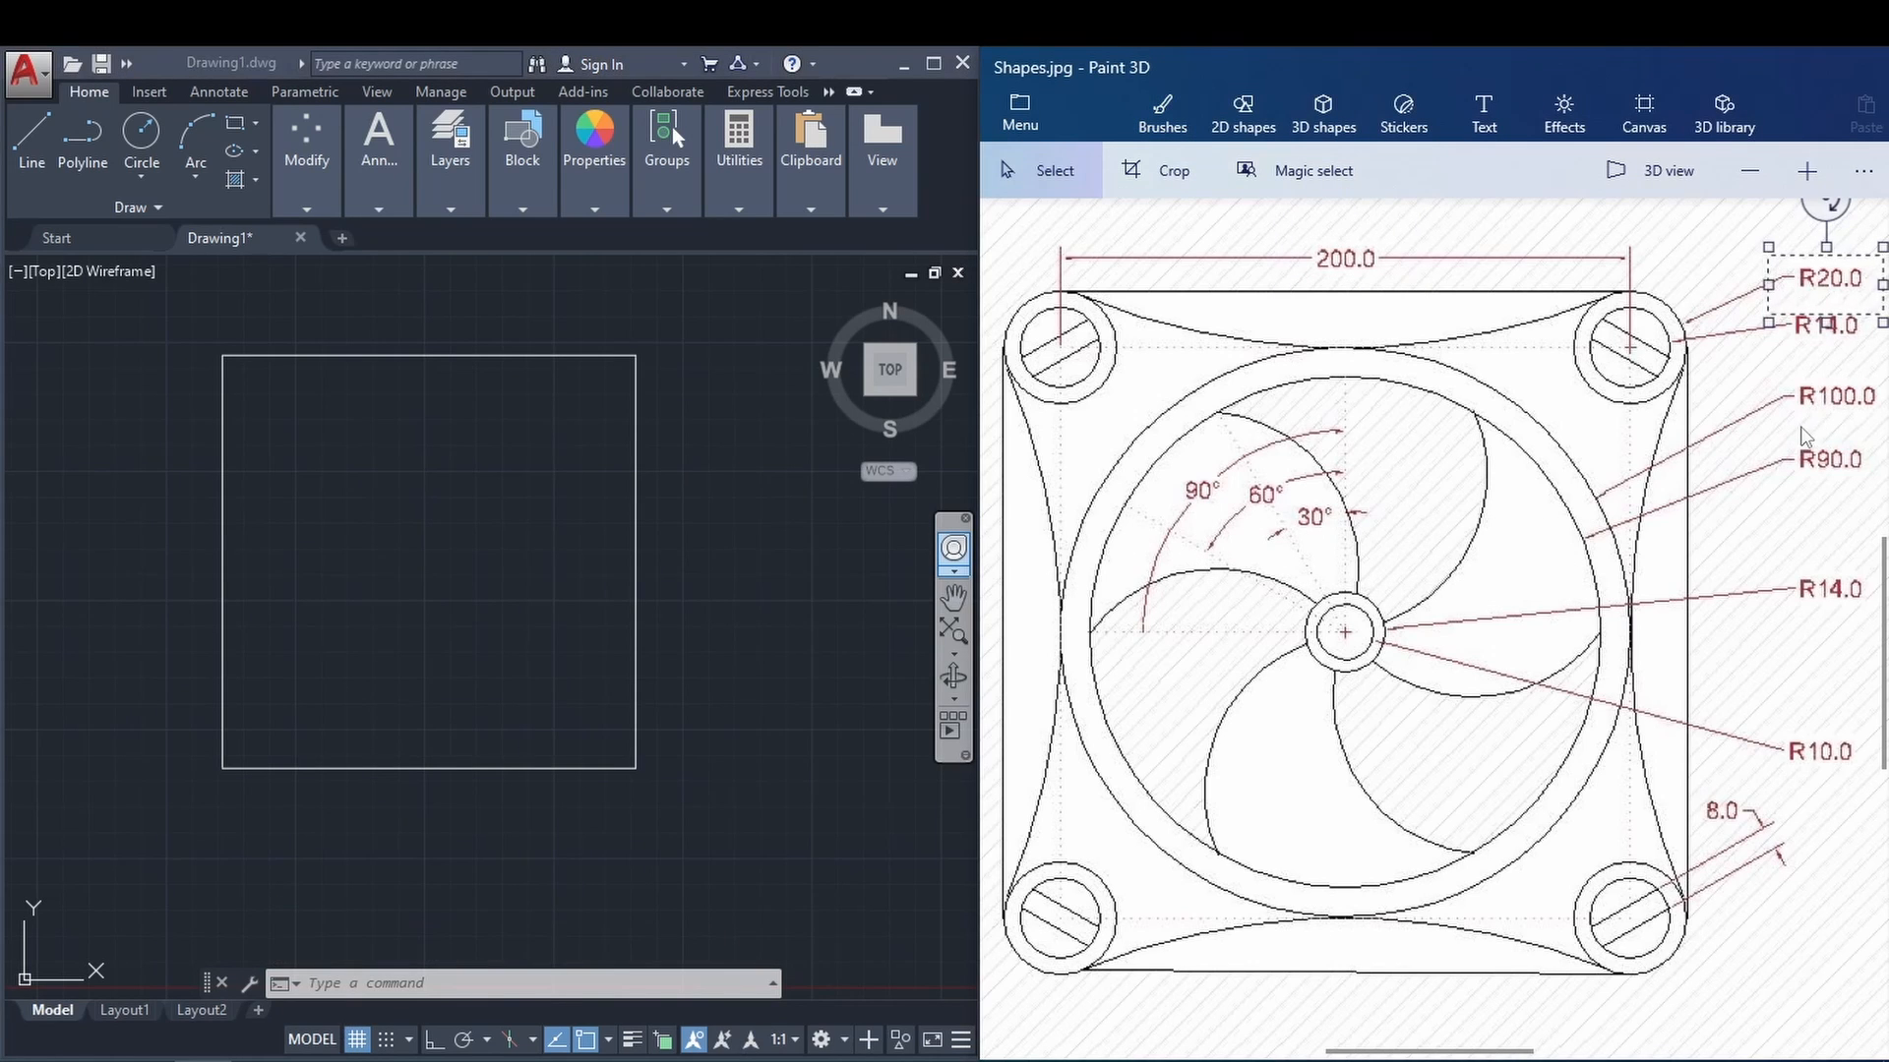
left_click(514, 464)
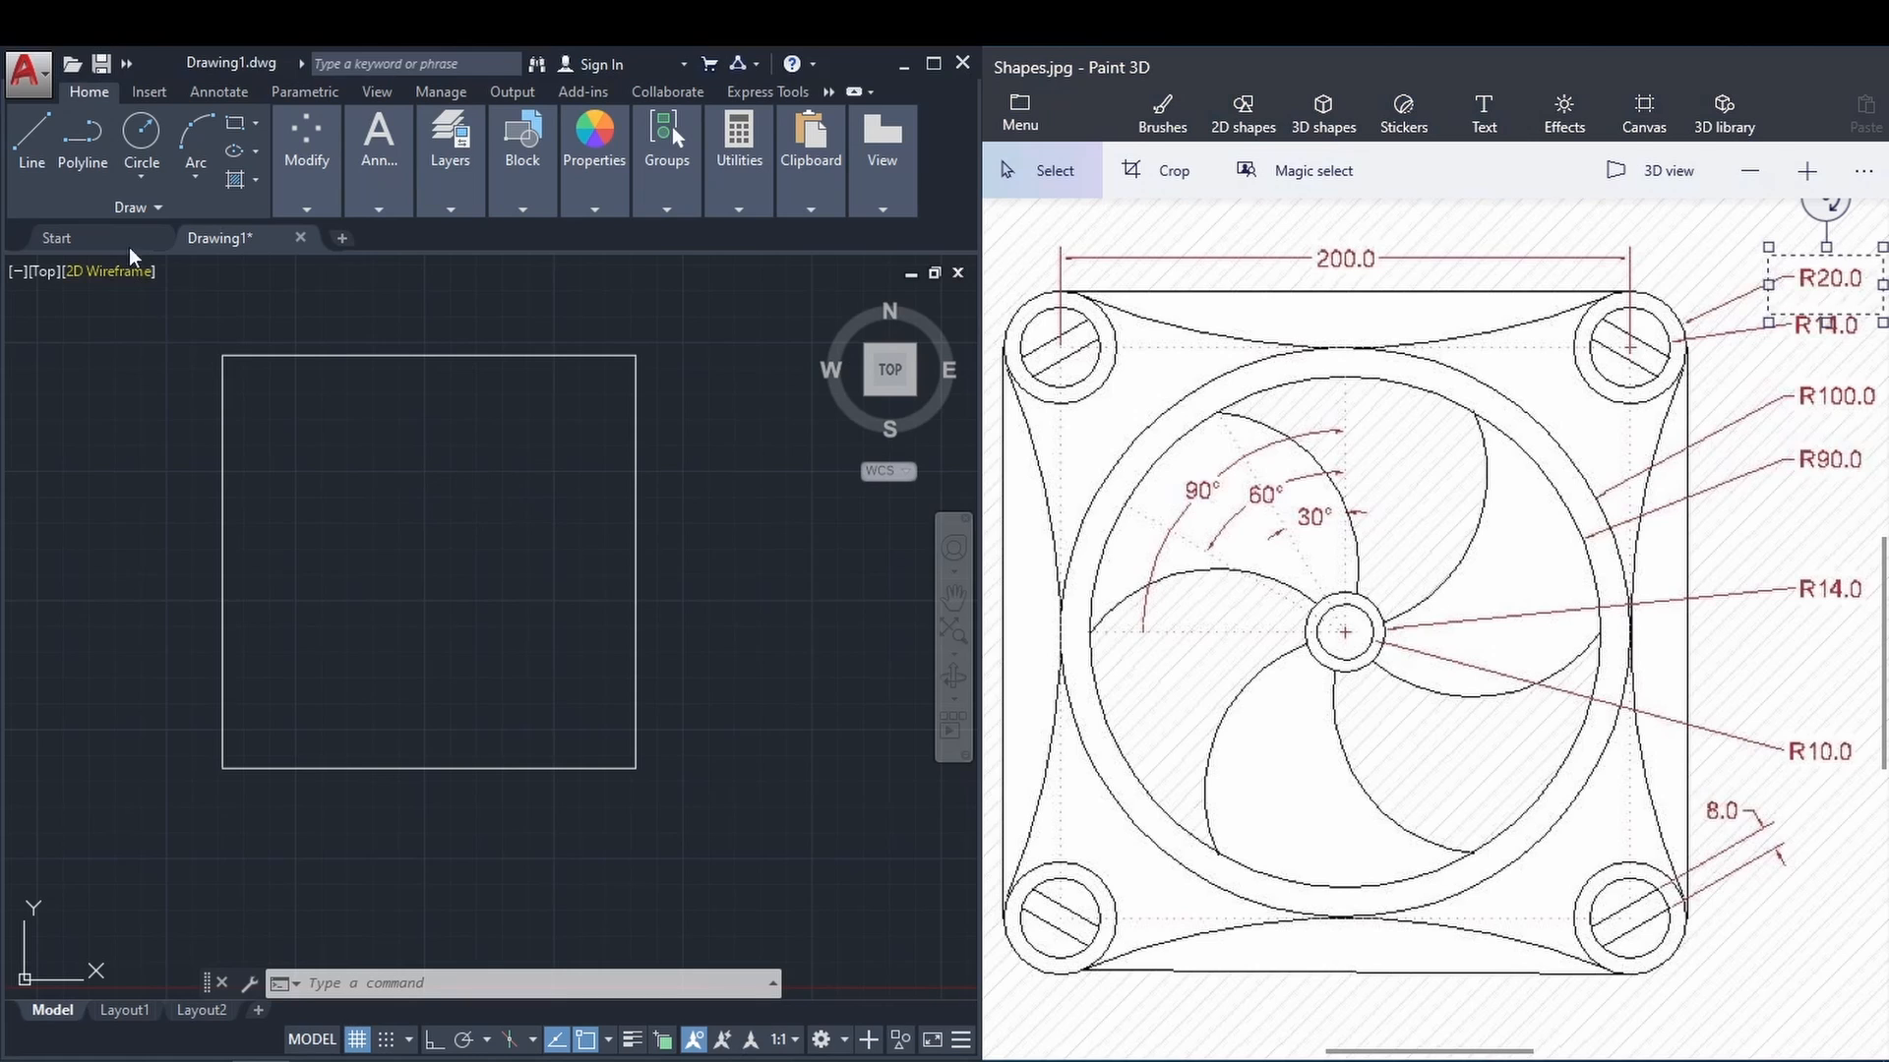
left_click(137, 179)
left_click(191, 224)
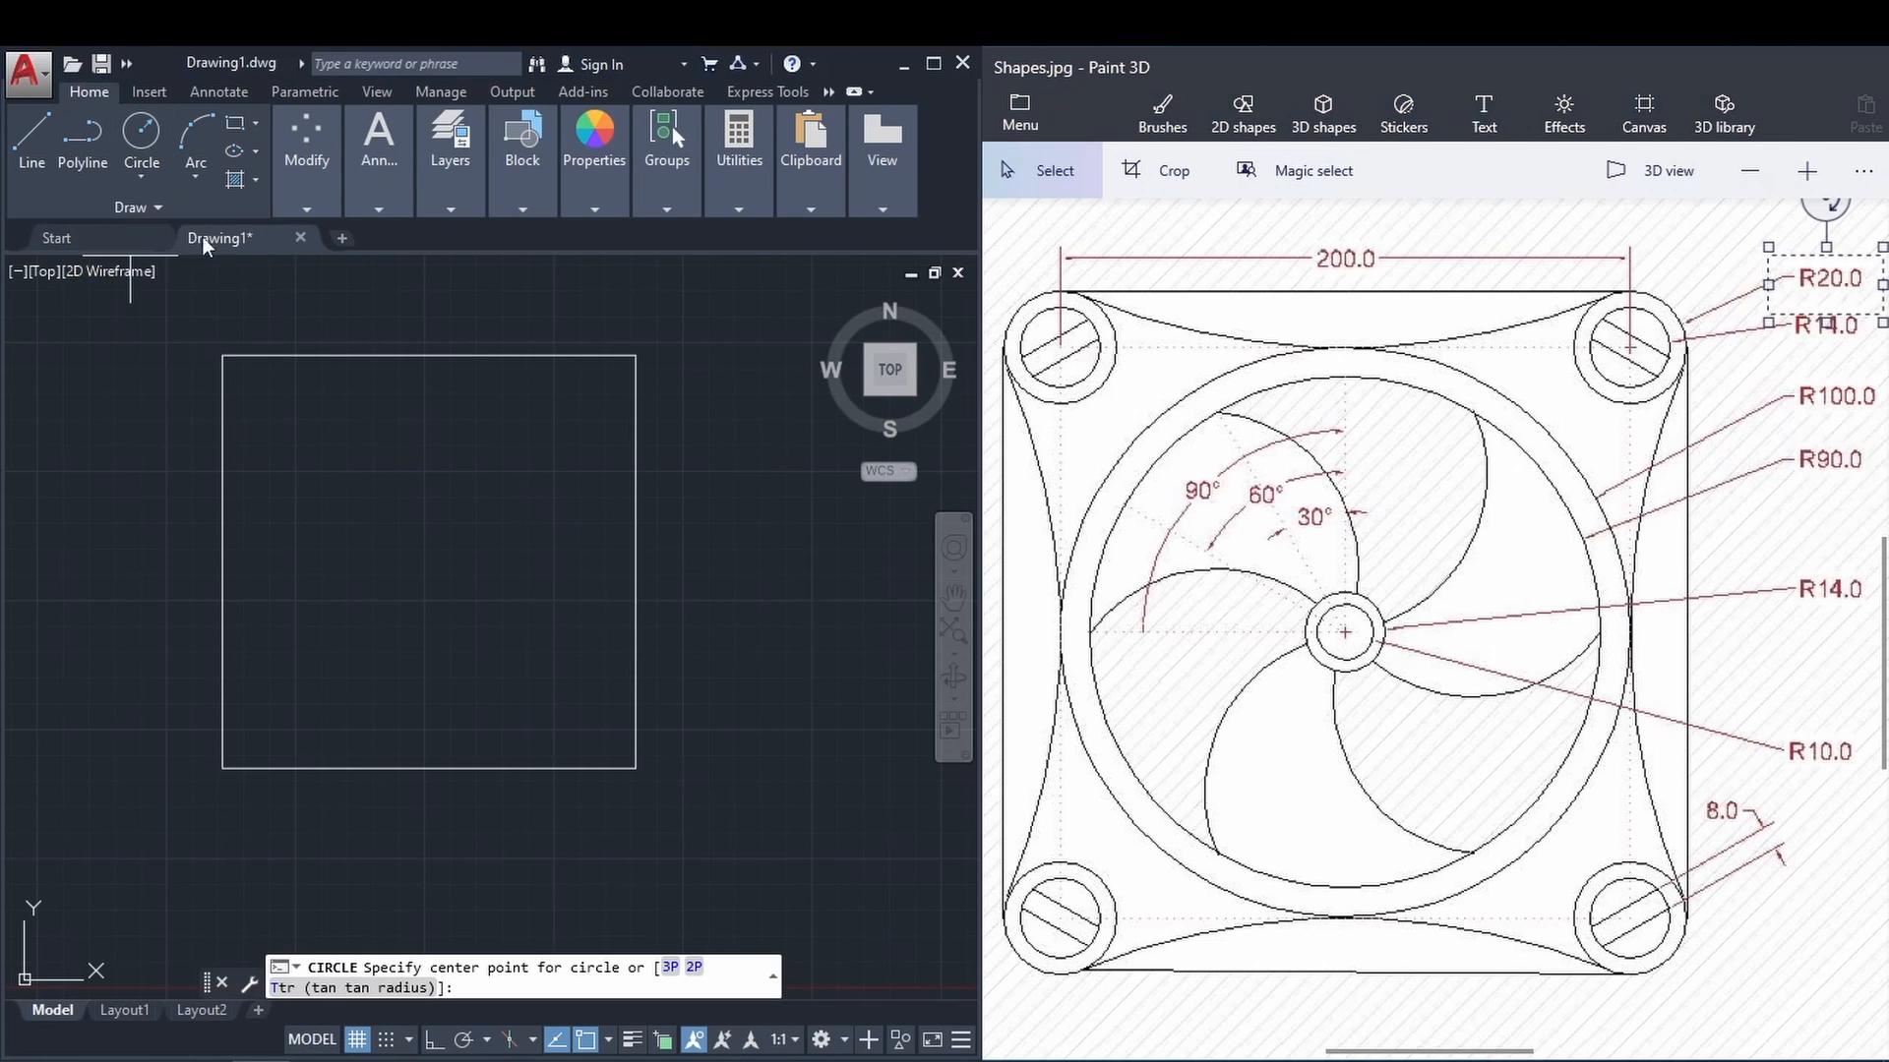
left_click(635, 355)
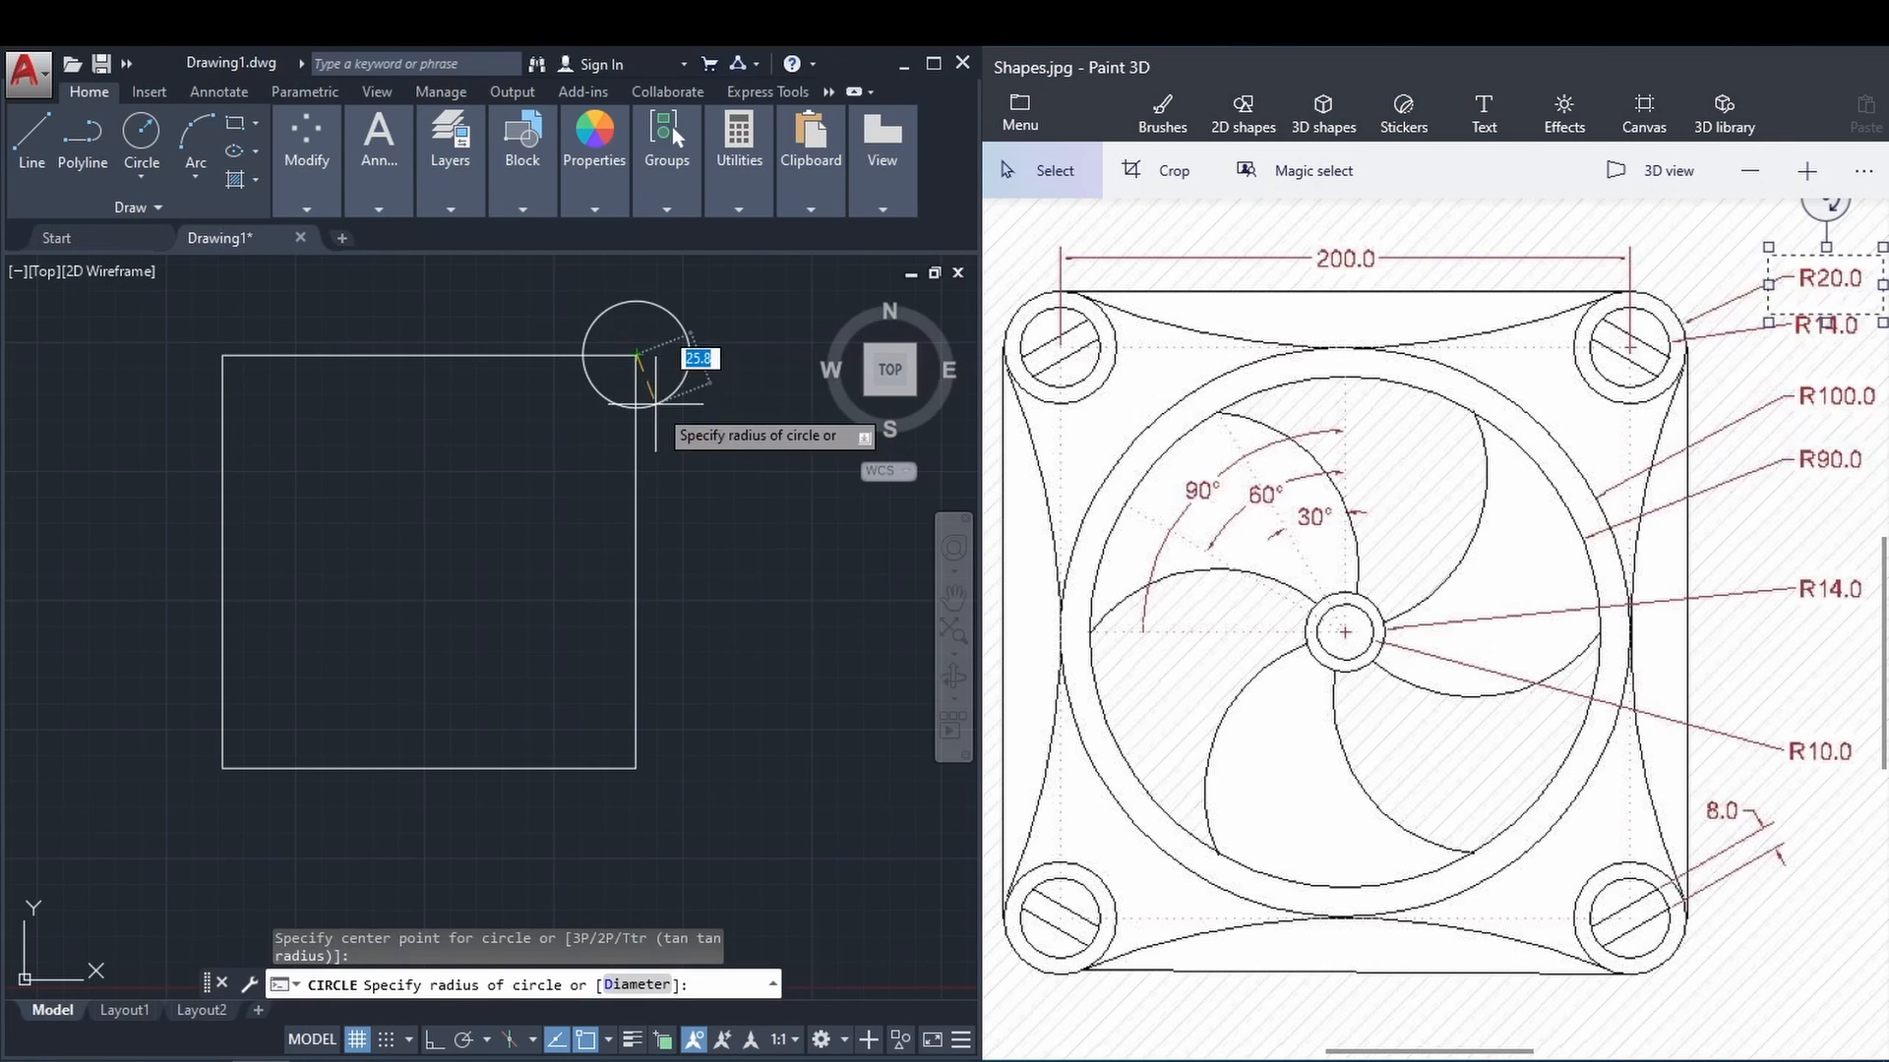
type("20")
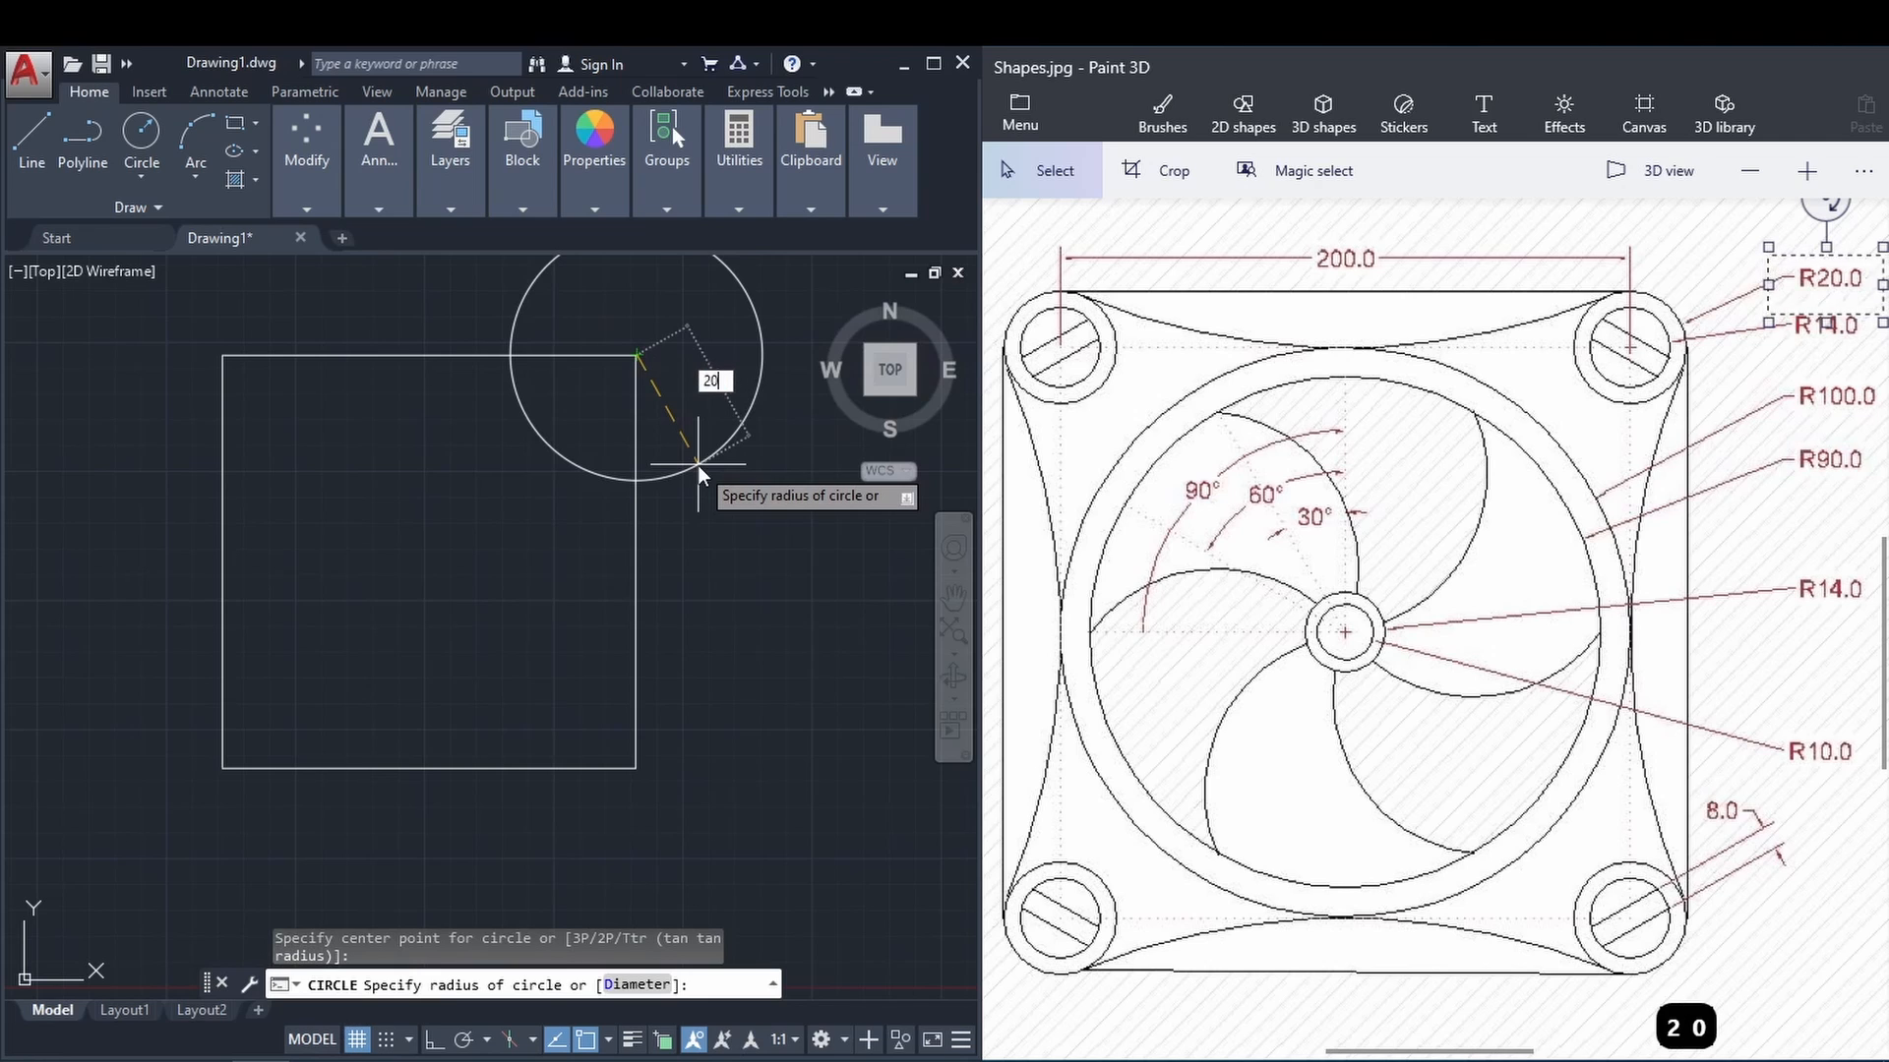
key("Return")
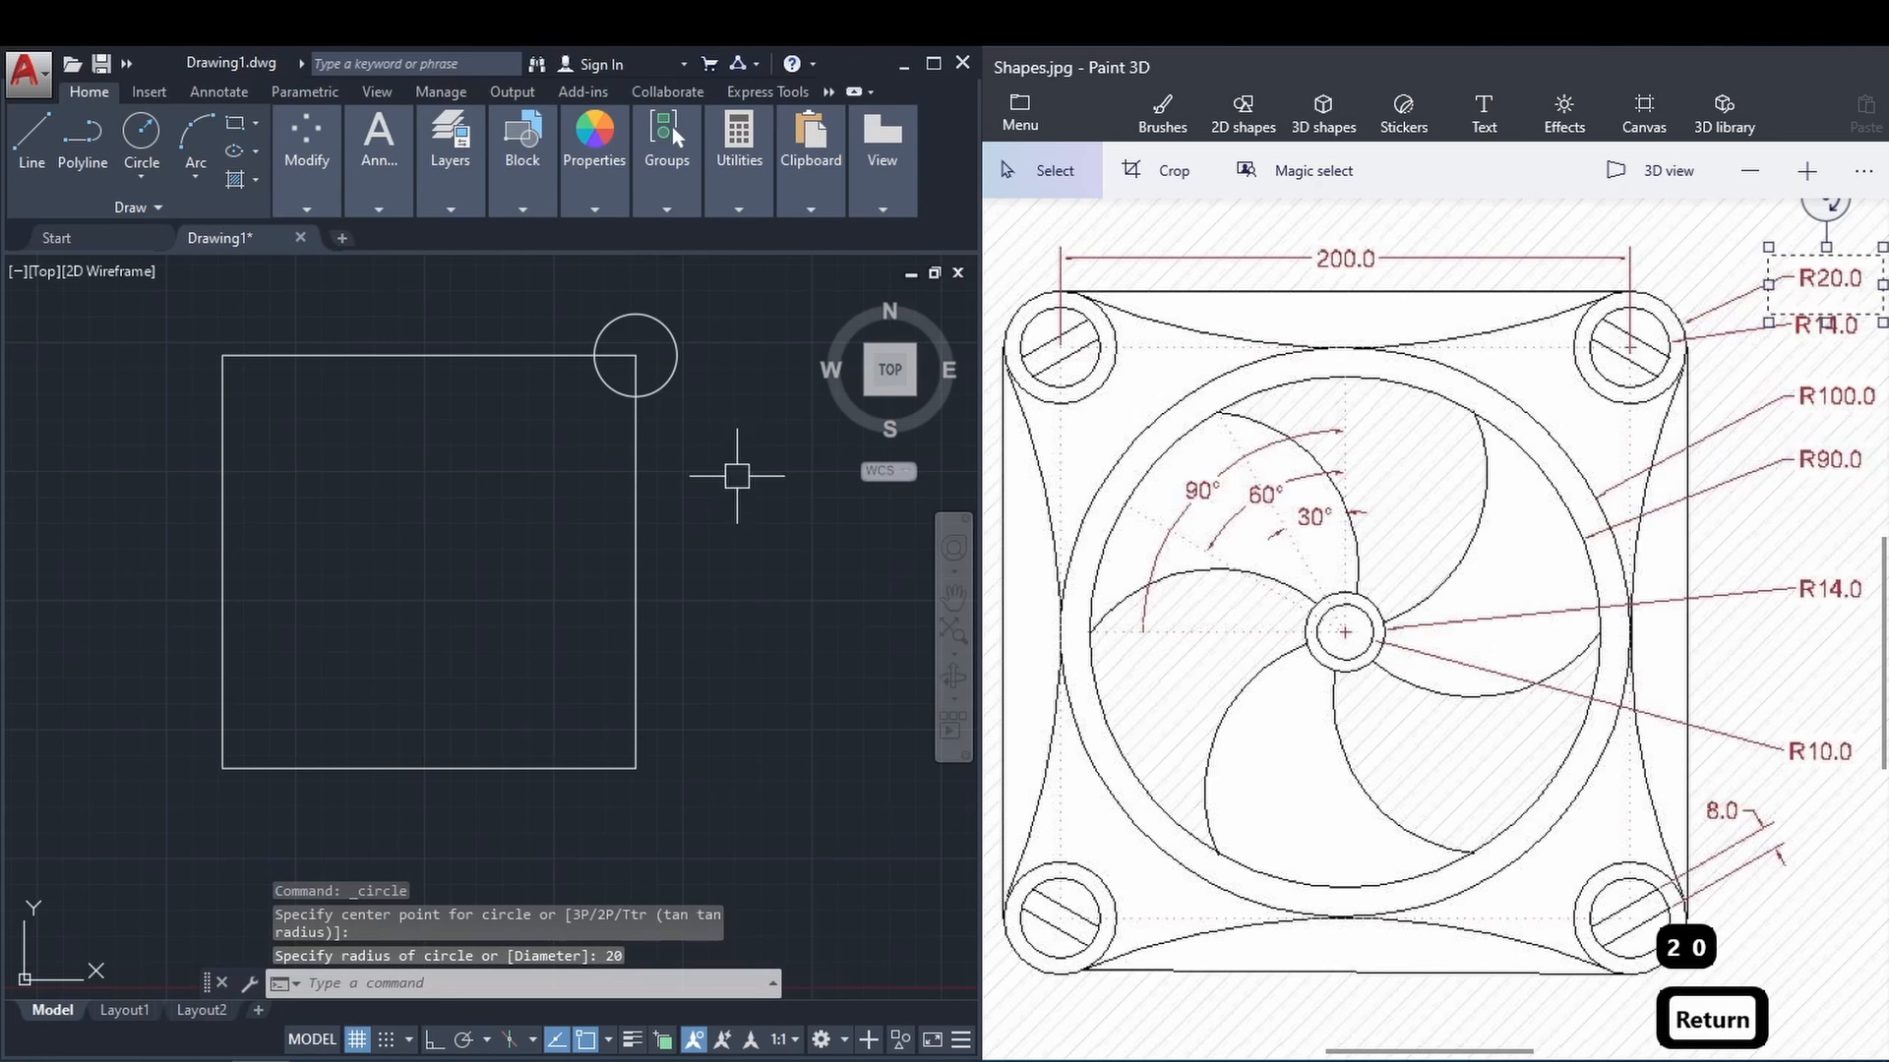
Mark the R14.0 corner label on the Paint 3D reference, and draw a concentric 14 mm radius circle at the same corner in AutoCAD.
left_click(1801, 341)
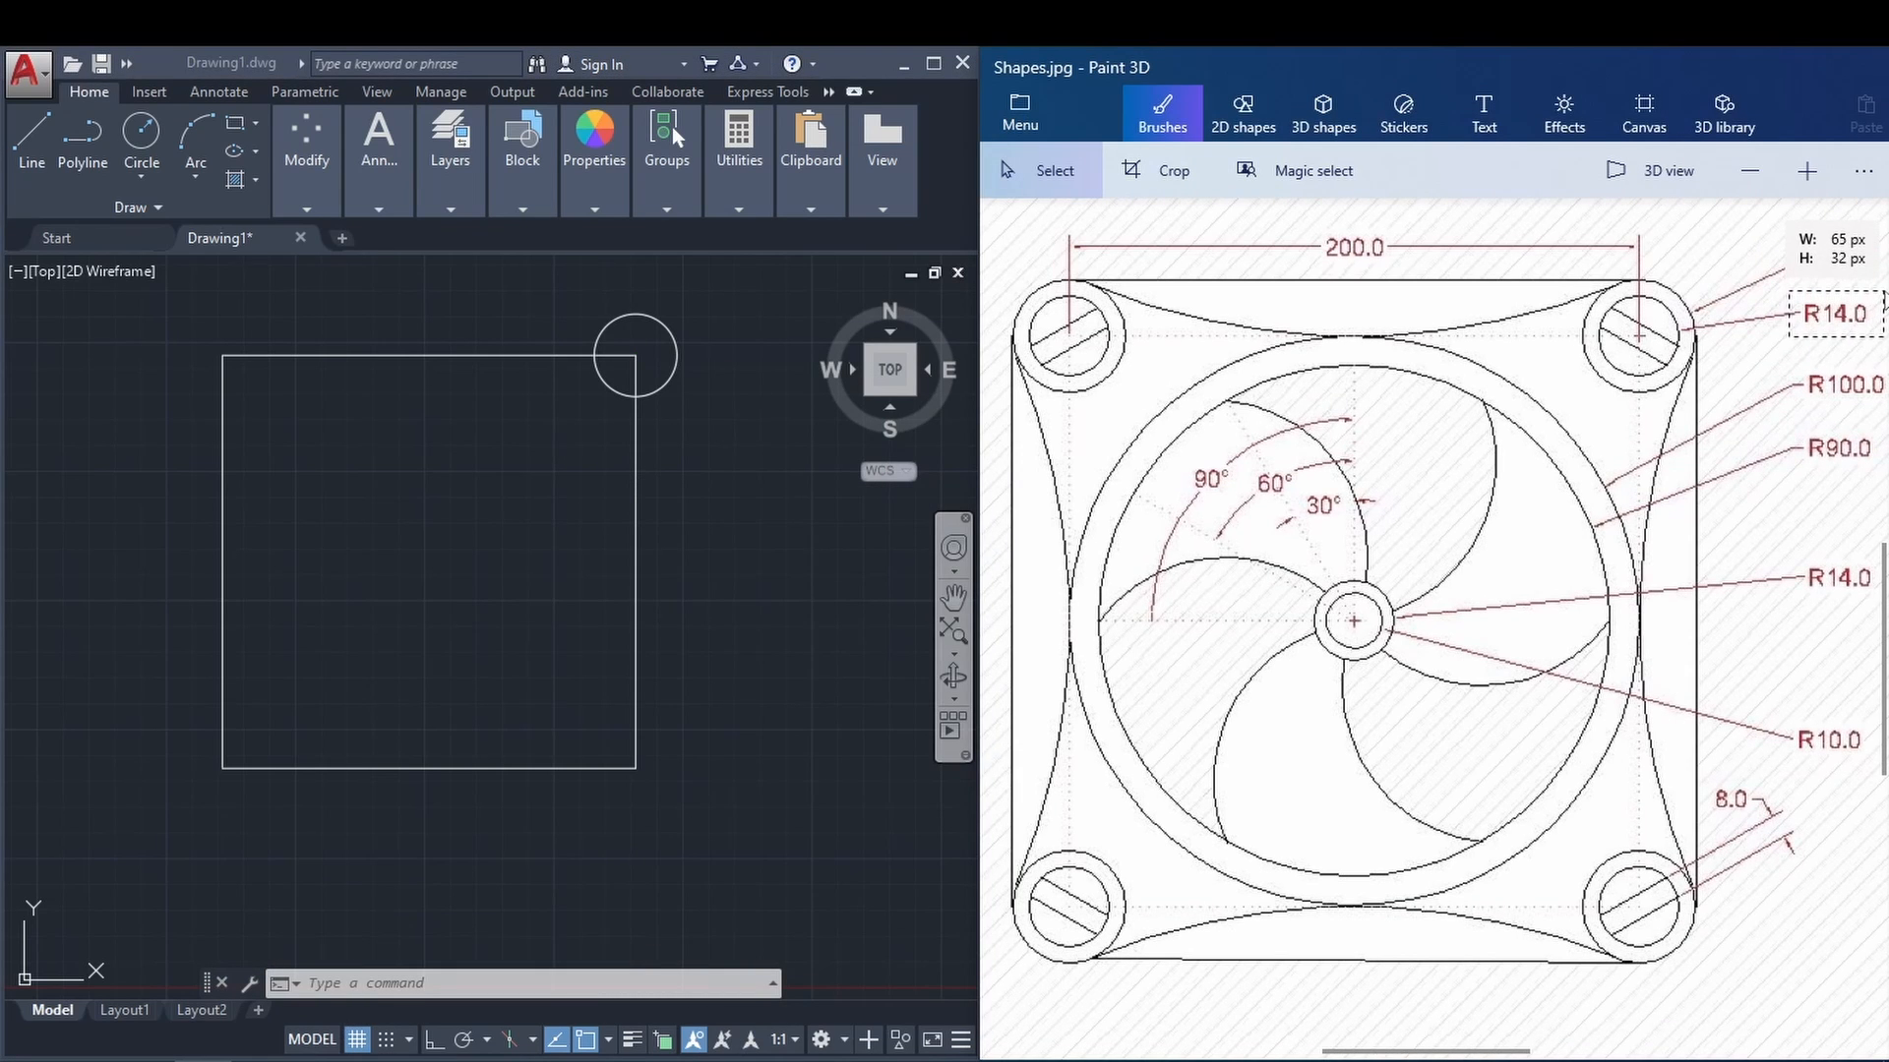
left_click_drag(1884, 290, 1789, 337)
left_click(413, 525)
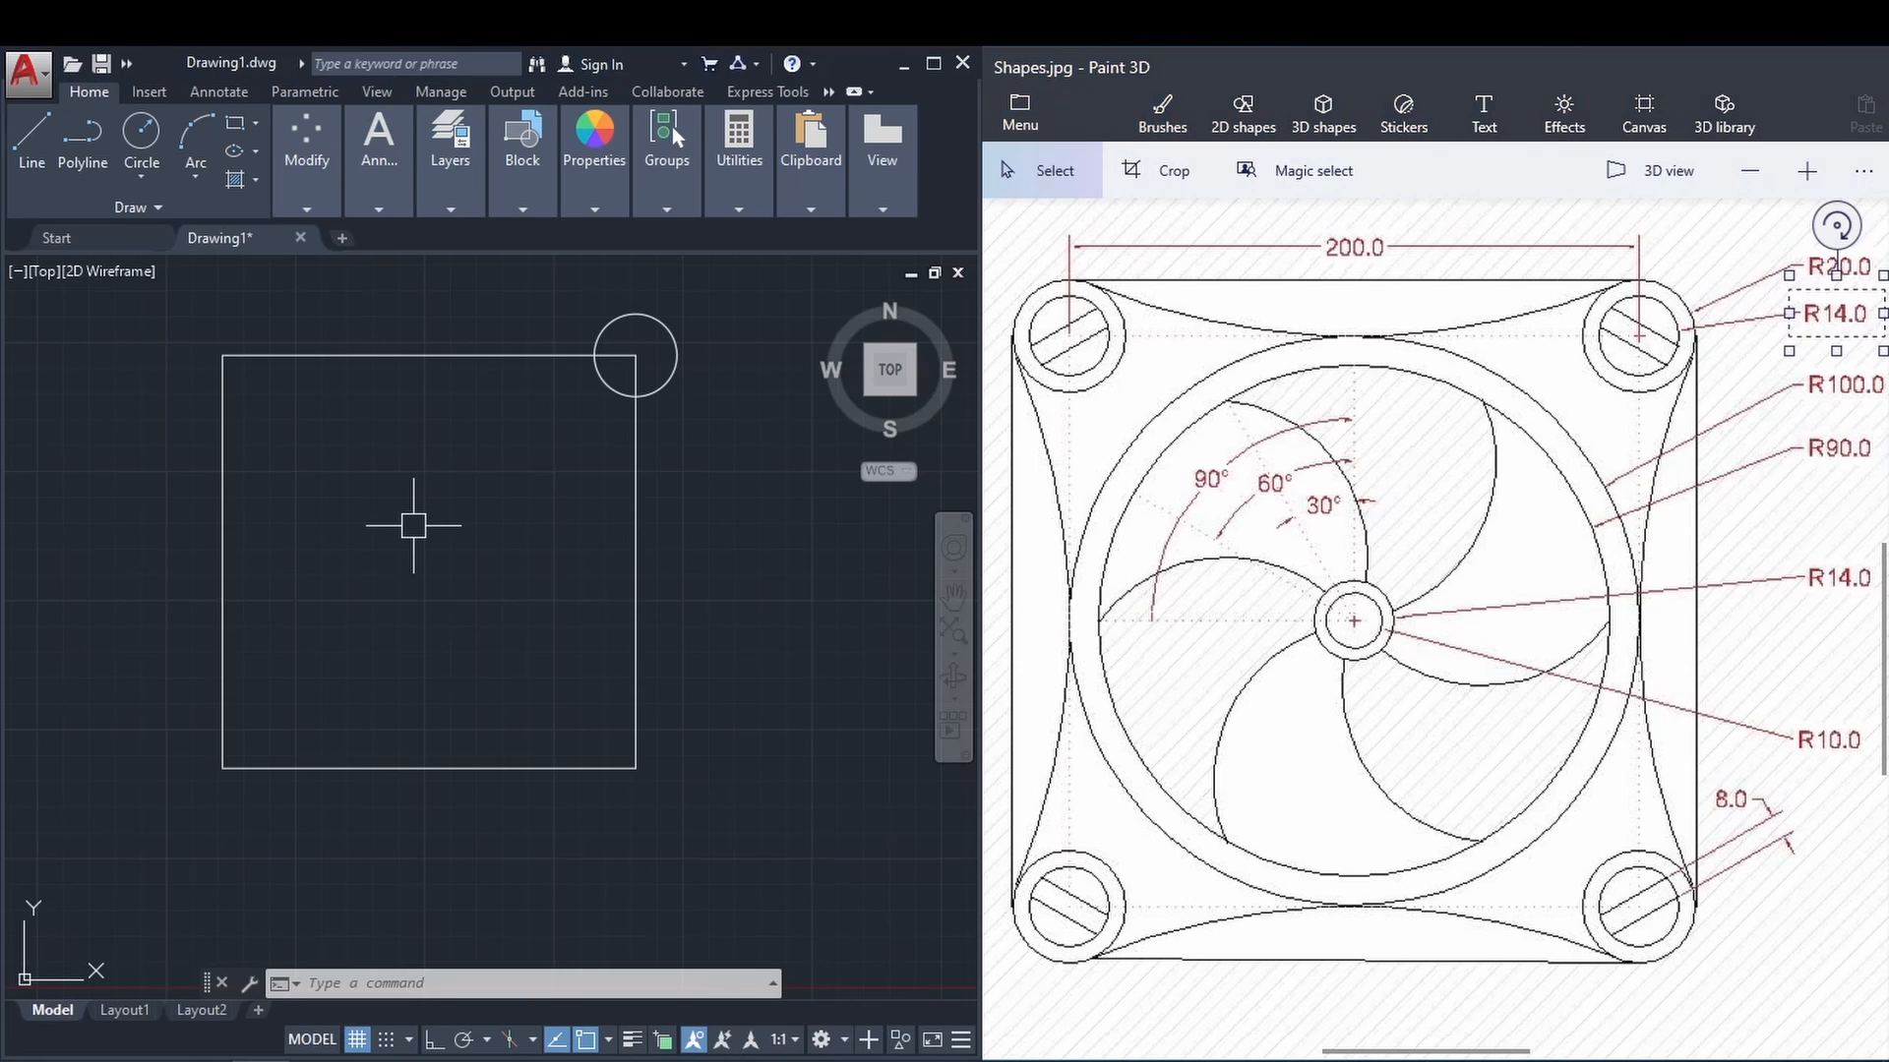
type("c")
key("Return")
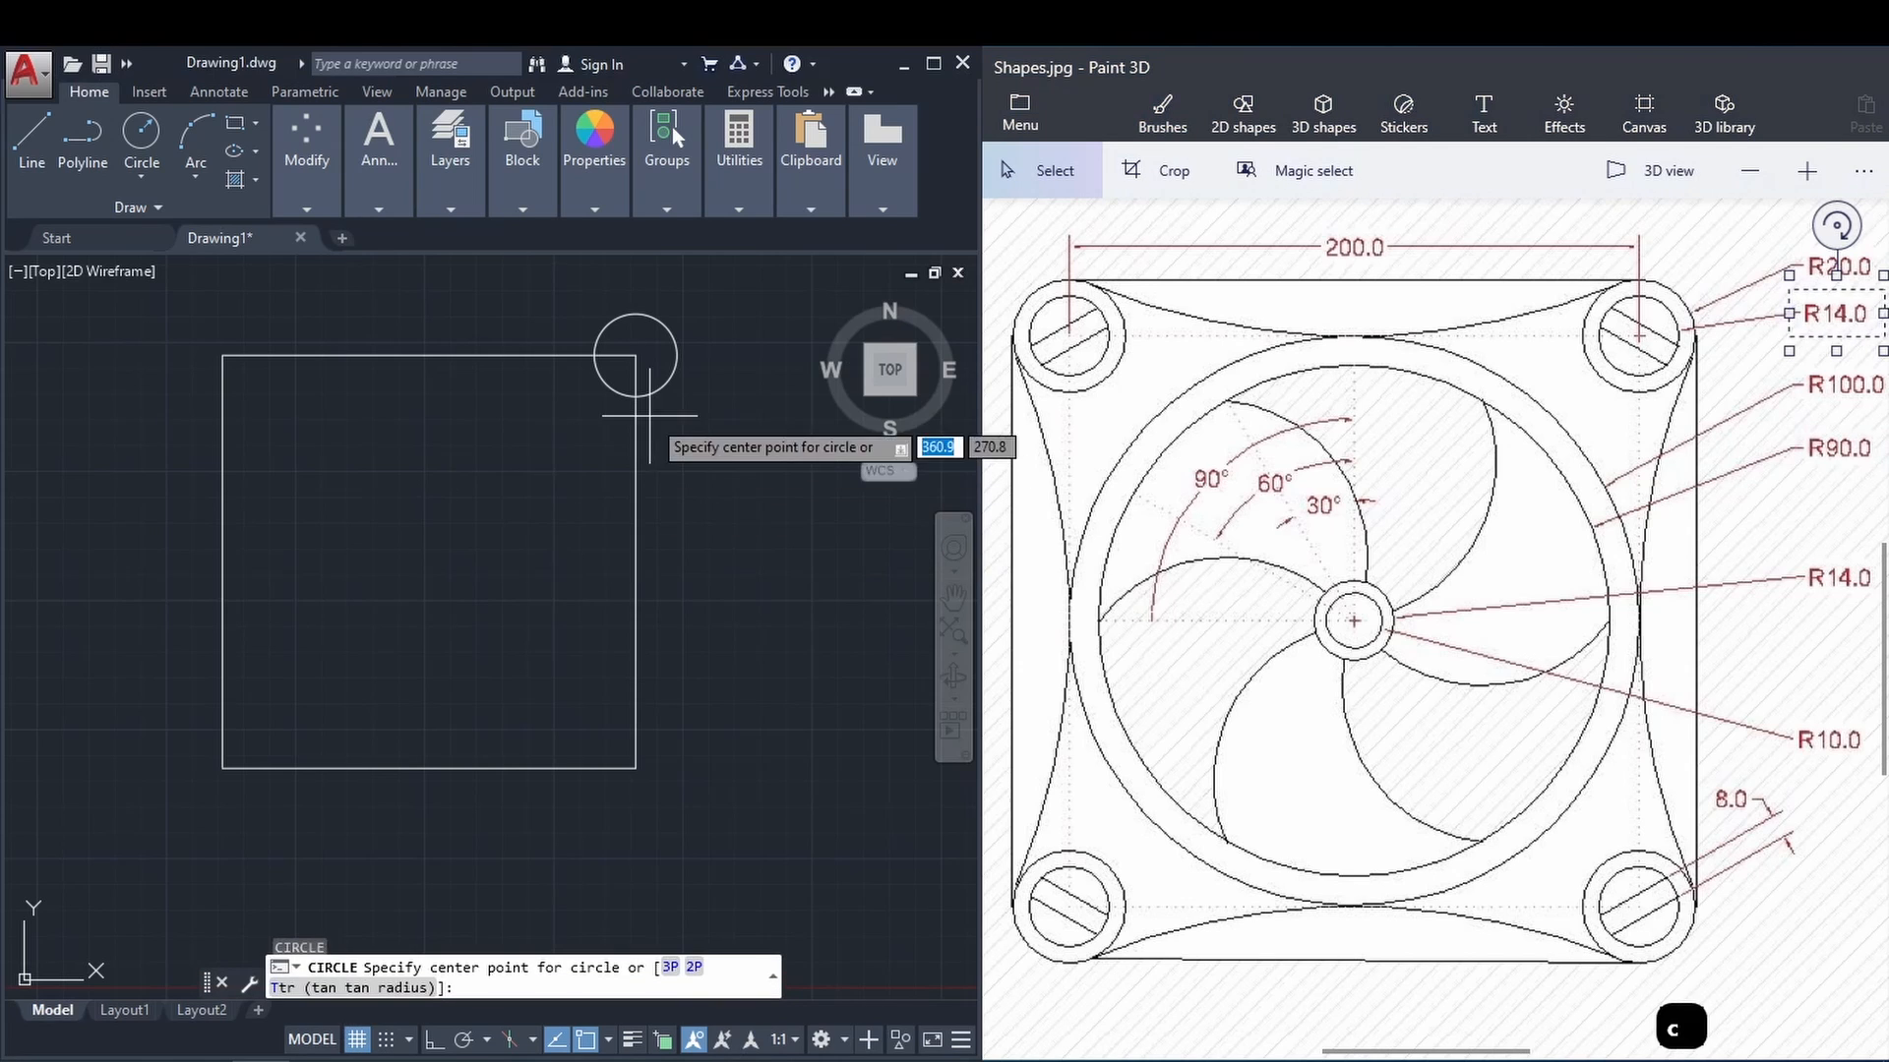
left_click(635, 355)
type("14")
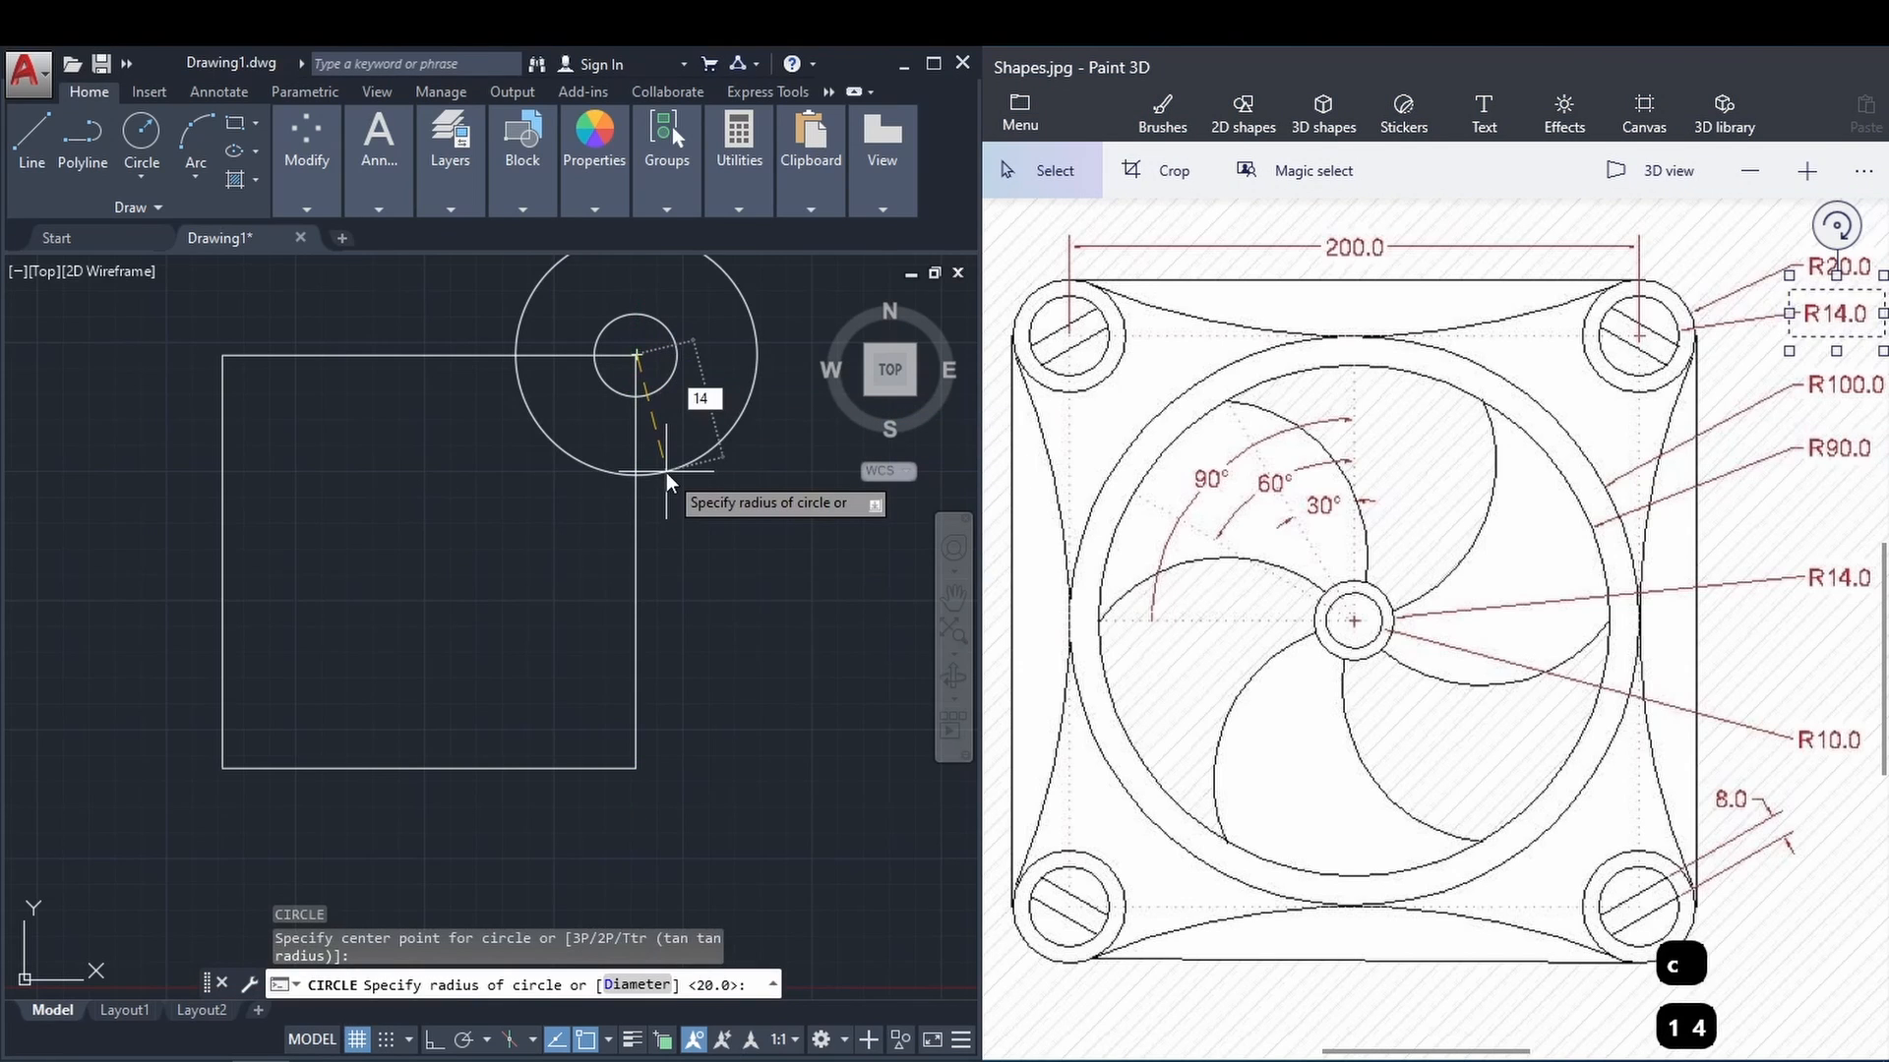
key("Return")
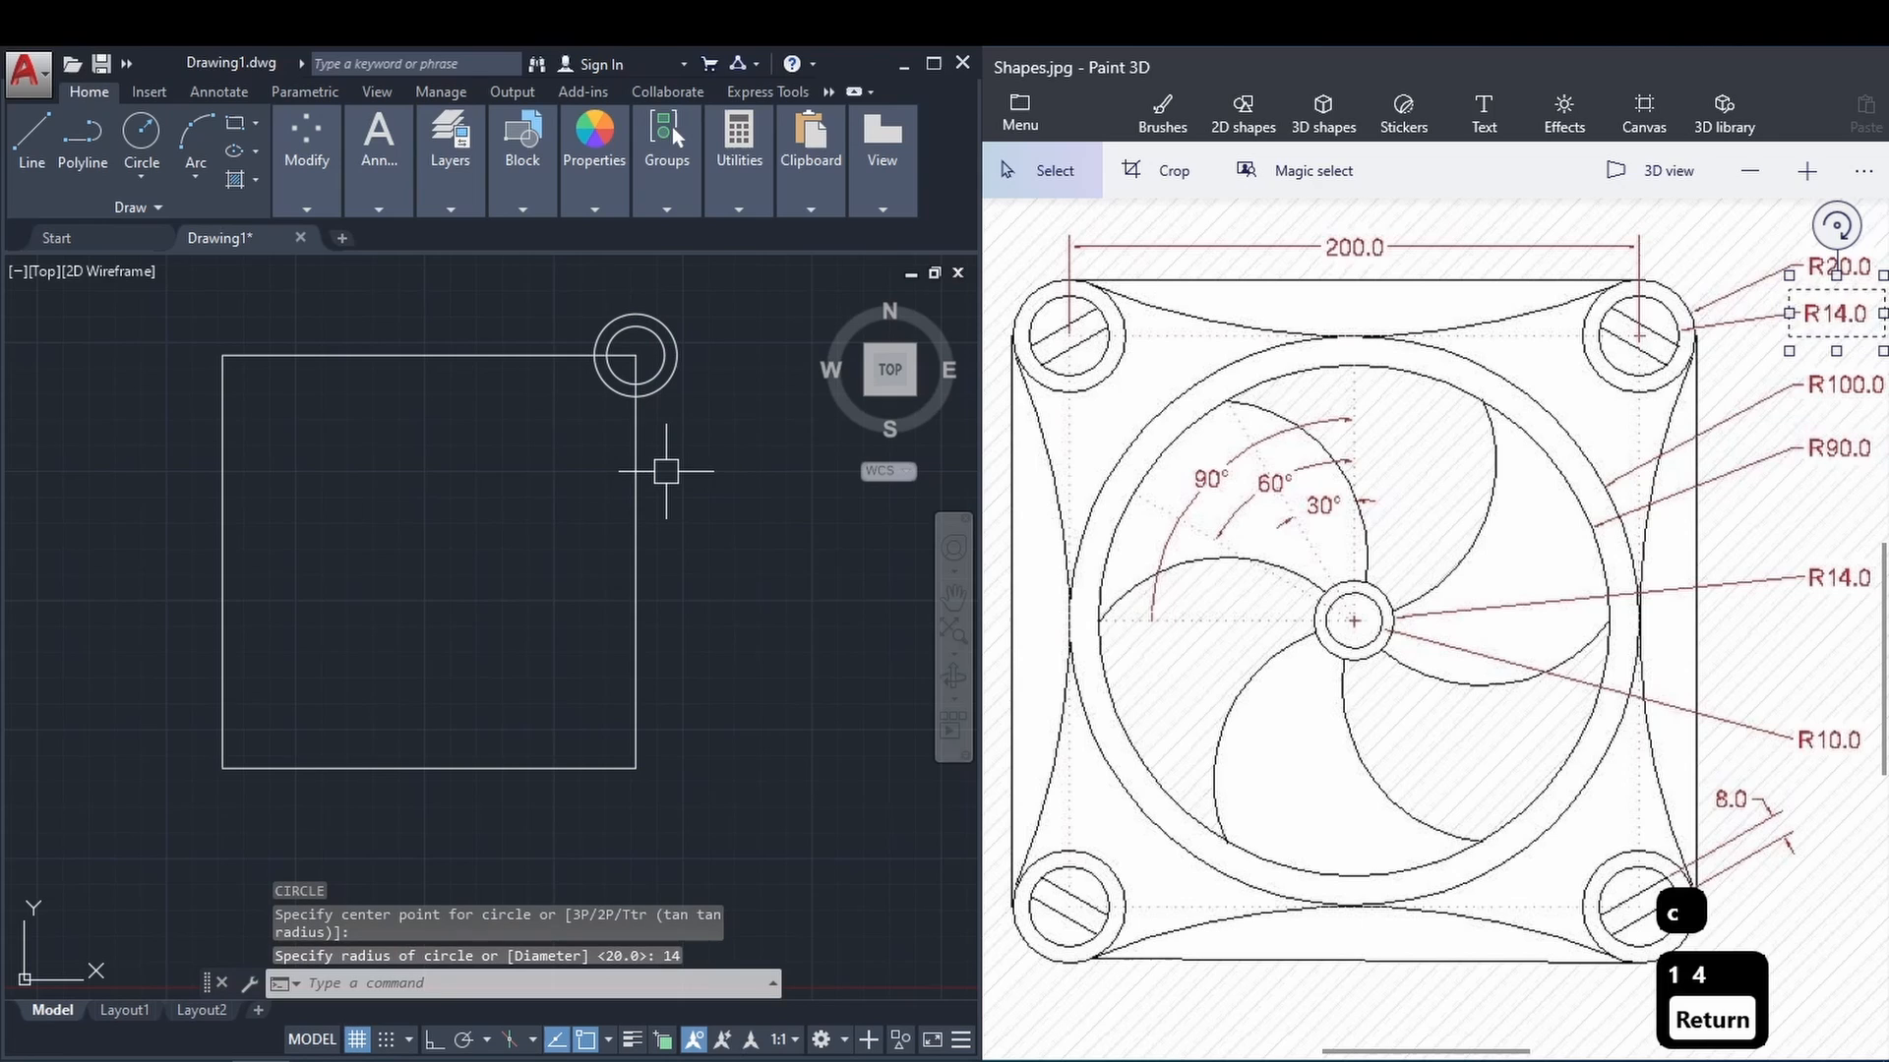
Mirror the two upper-right corner circles across the square's vertical midline, keeping the source circles.
left_click(718, 413)
left_click(654, 346)
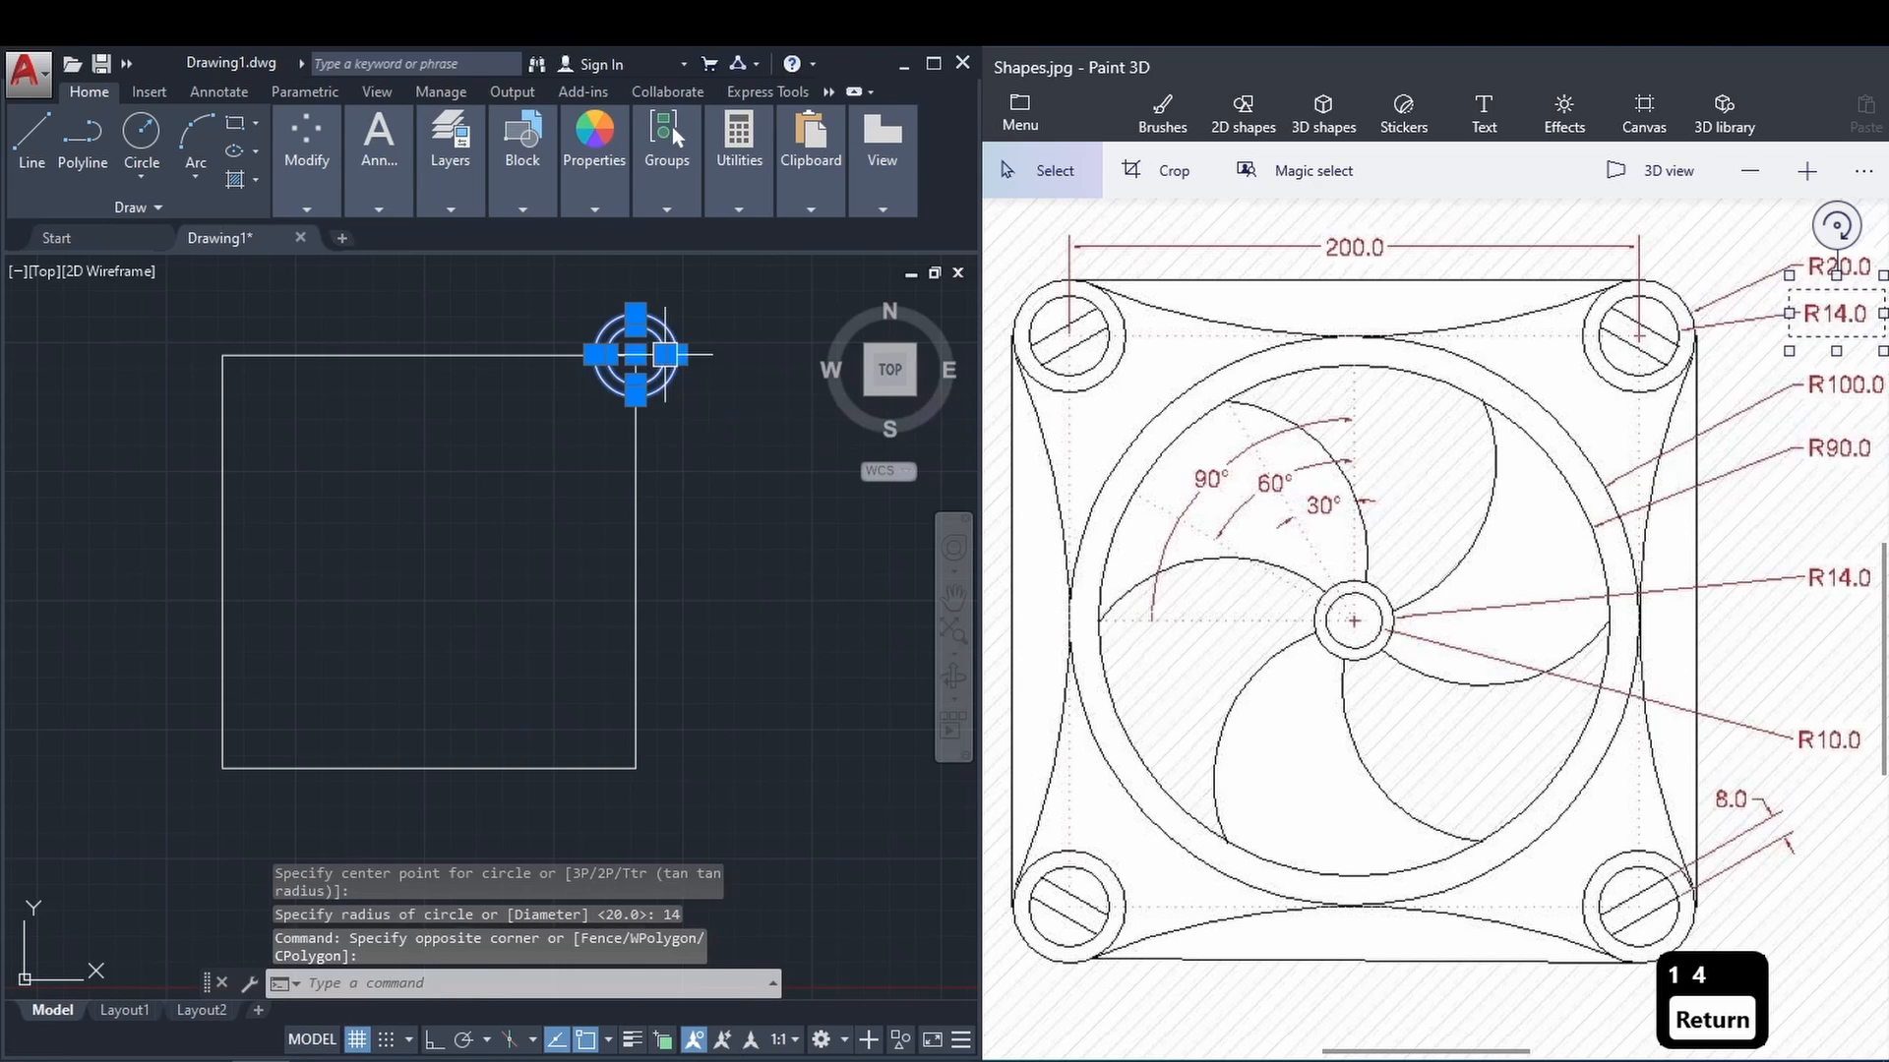
type("mi")
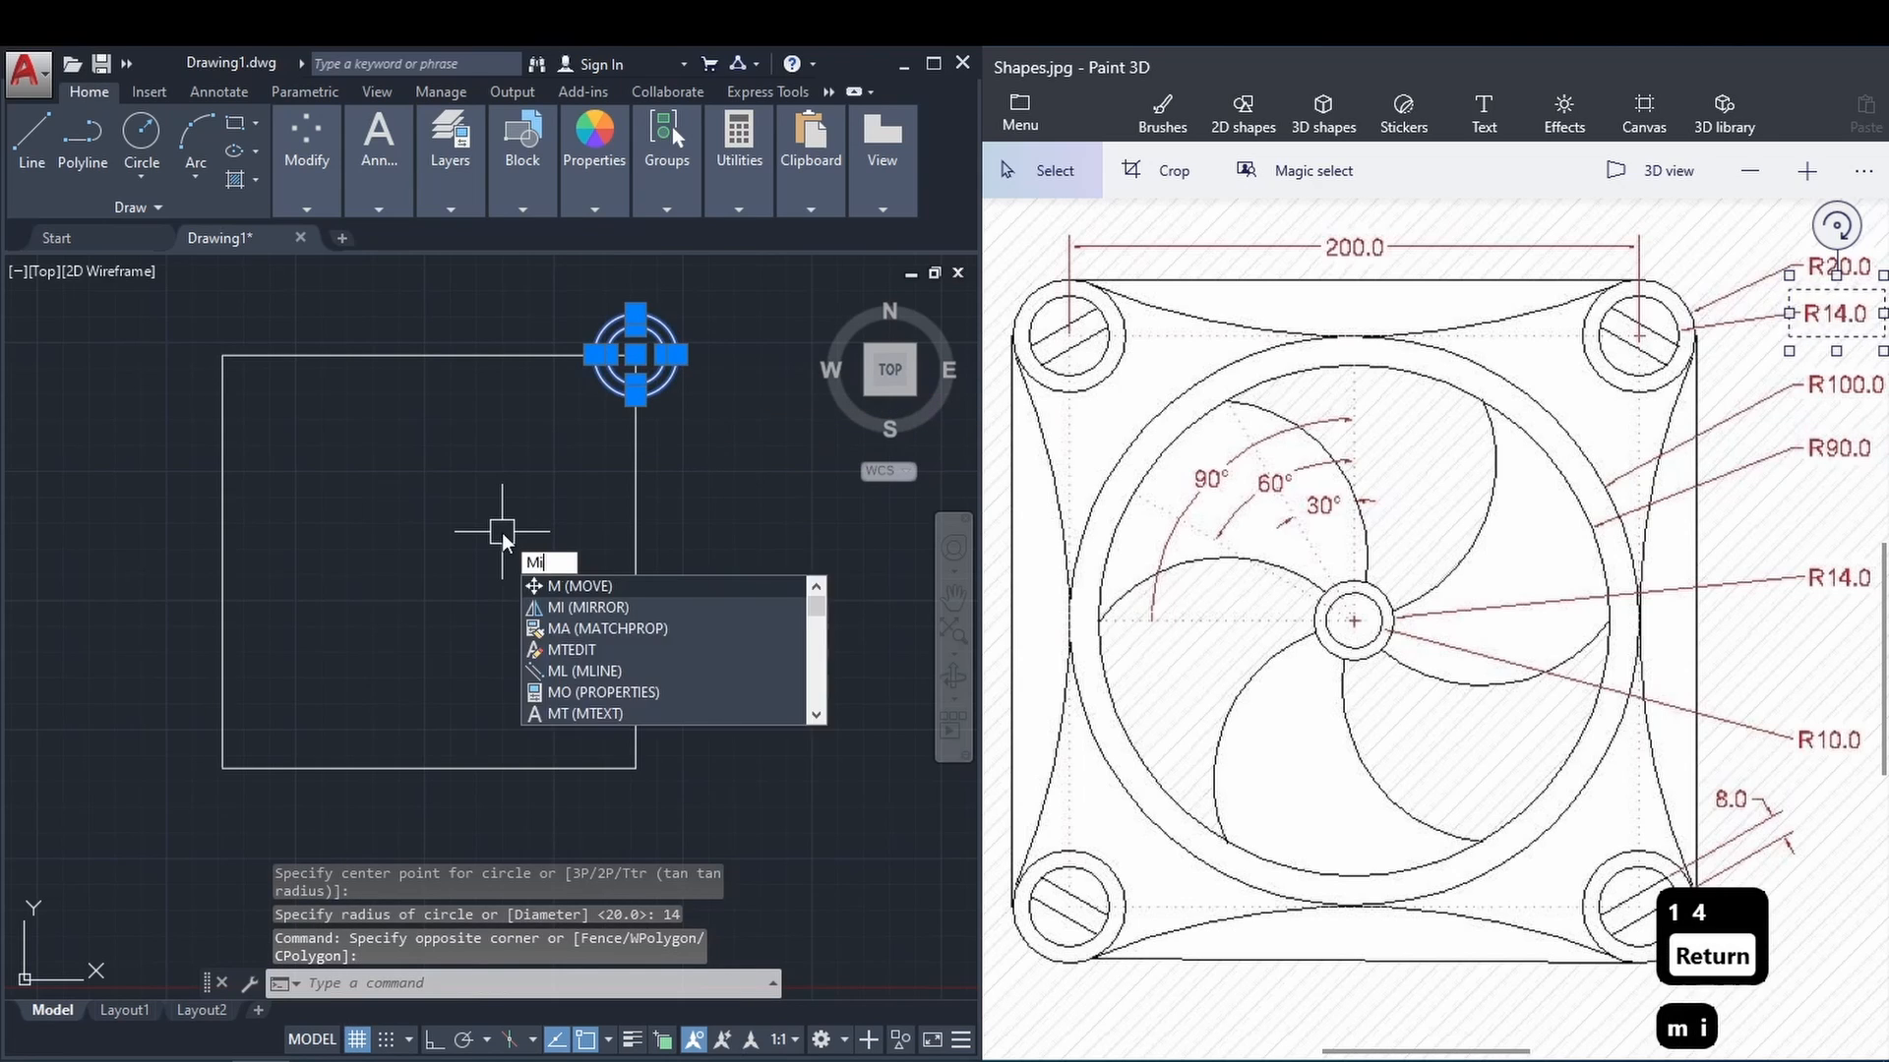
key("Return")
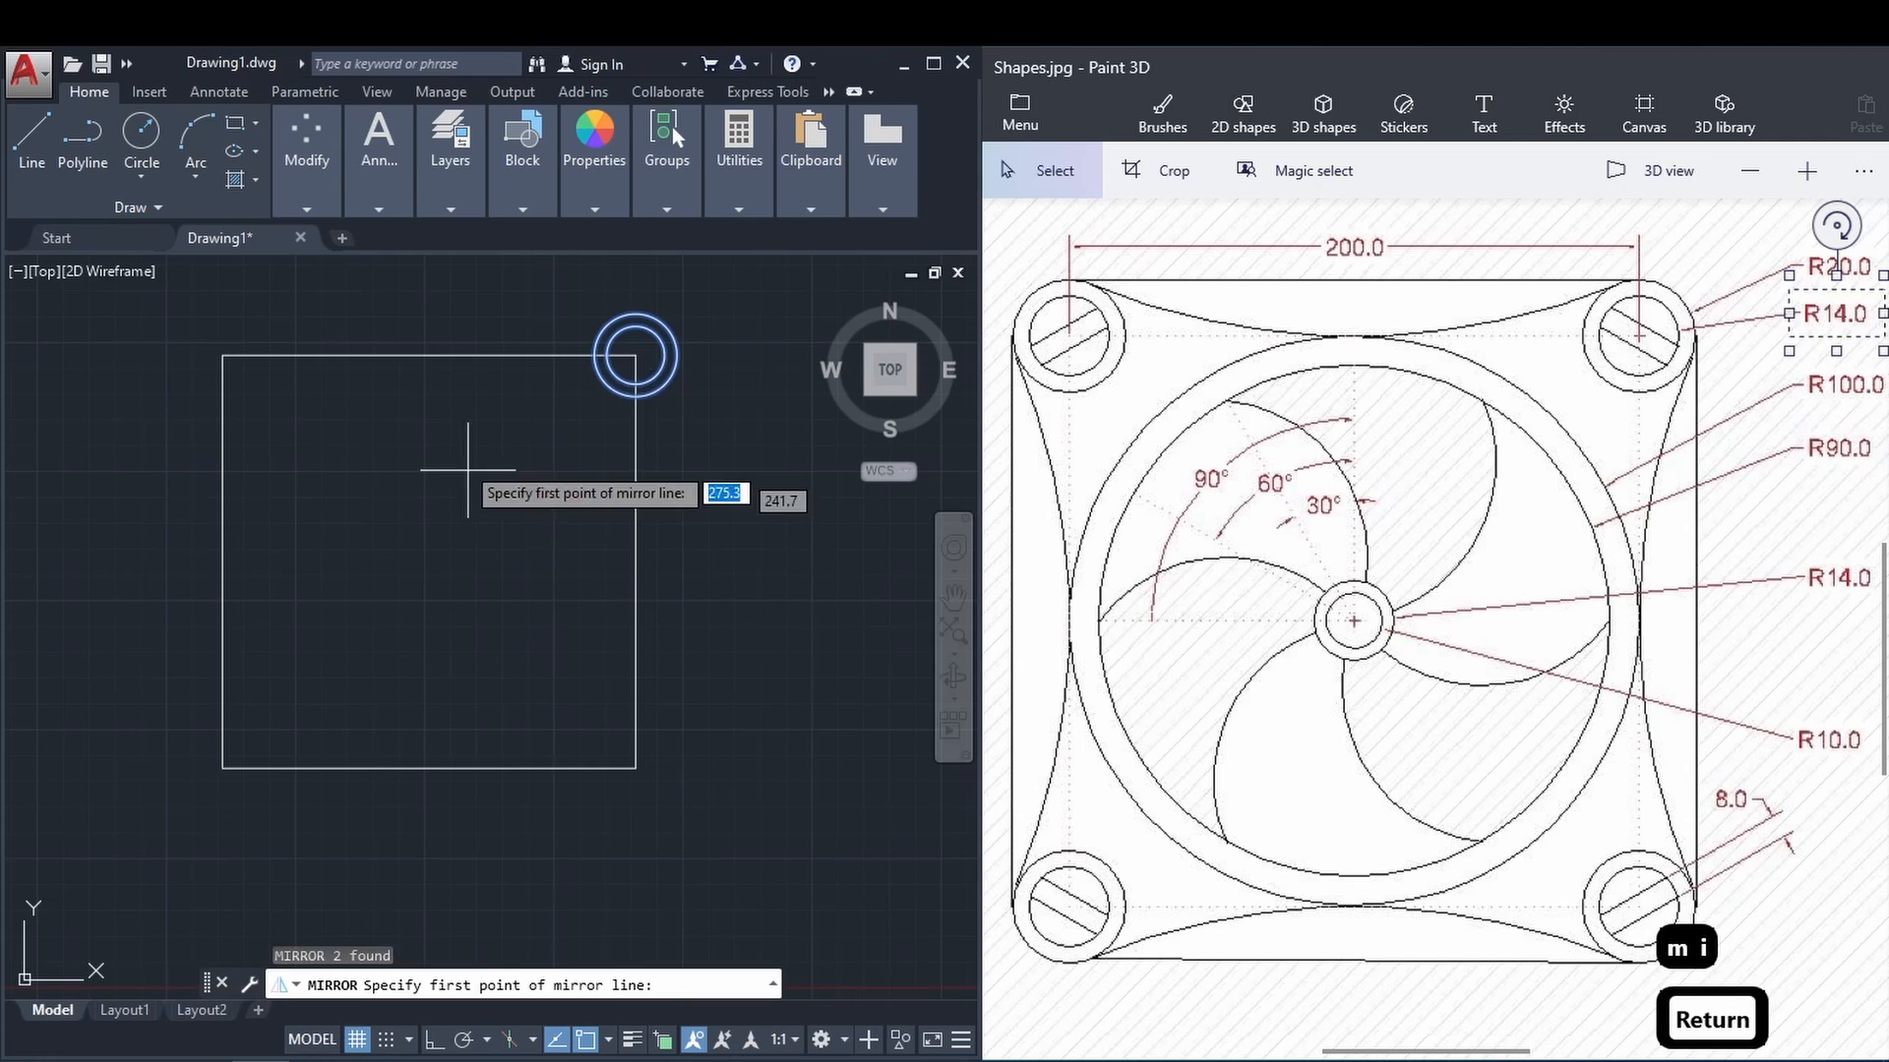
left_click(429, 356)
left_click(431, 759)
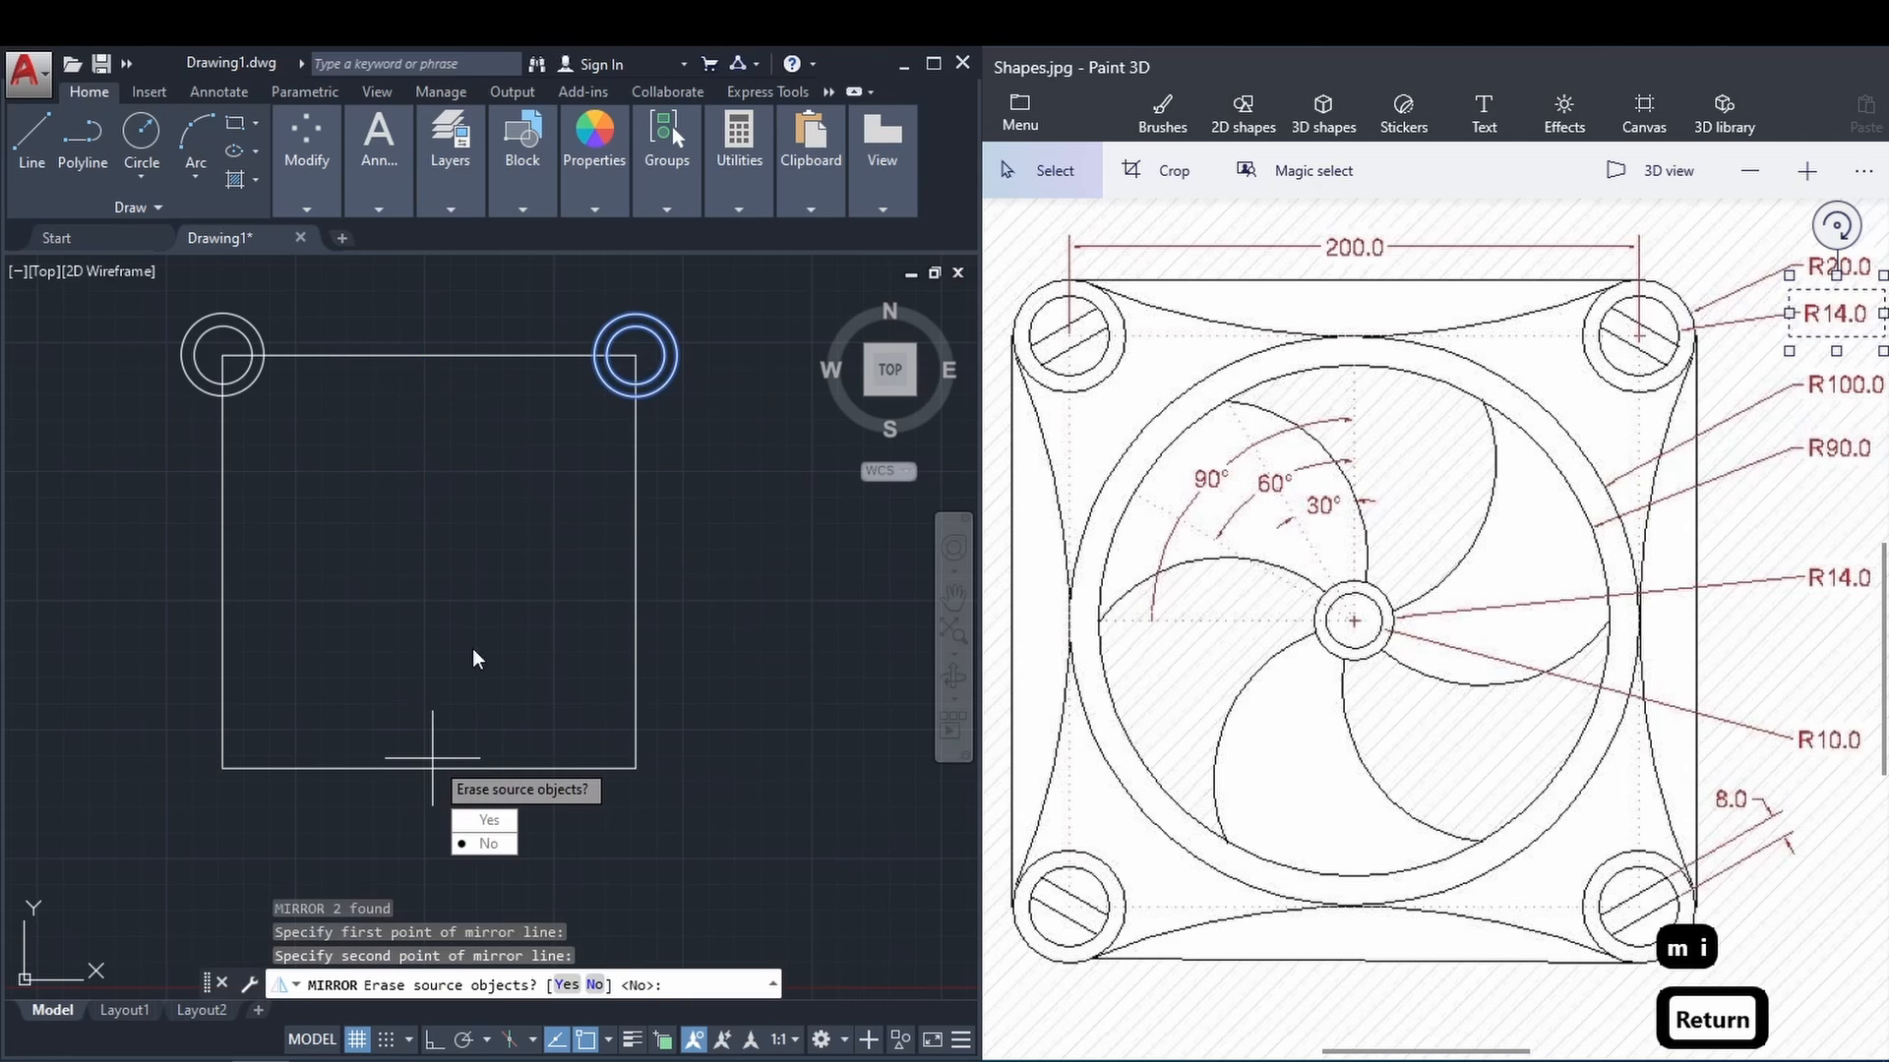
left_click(486, 843)
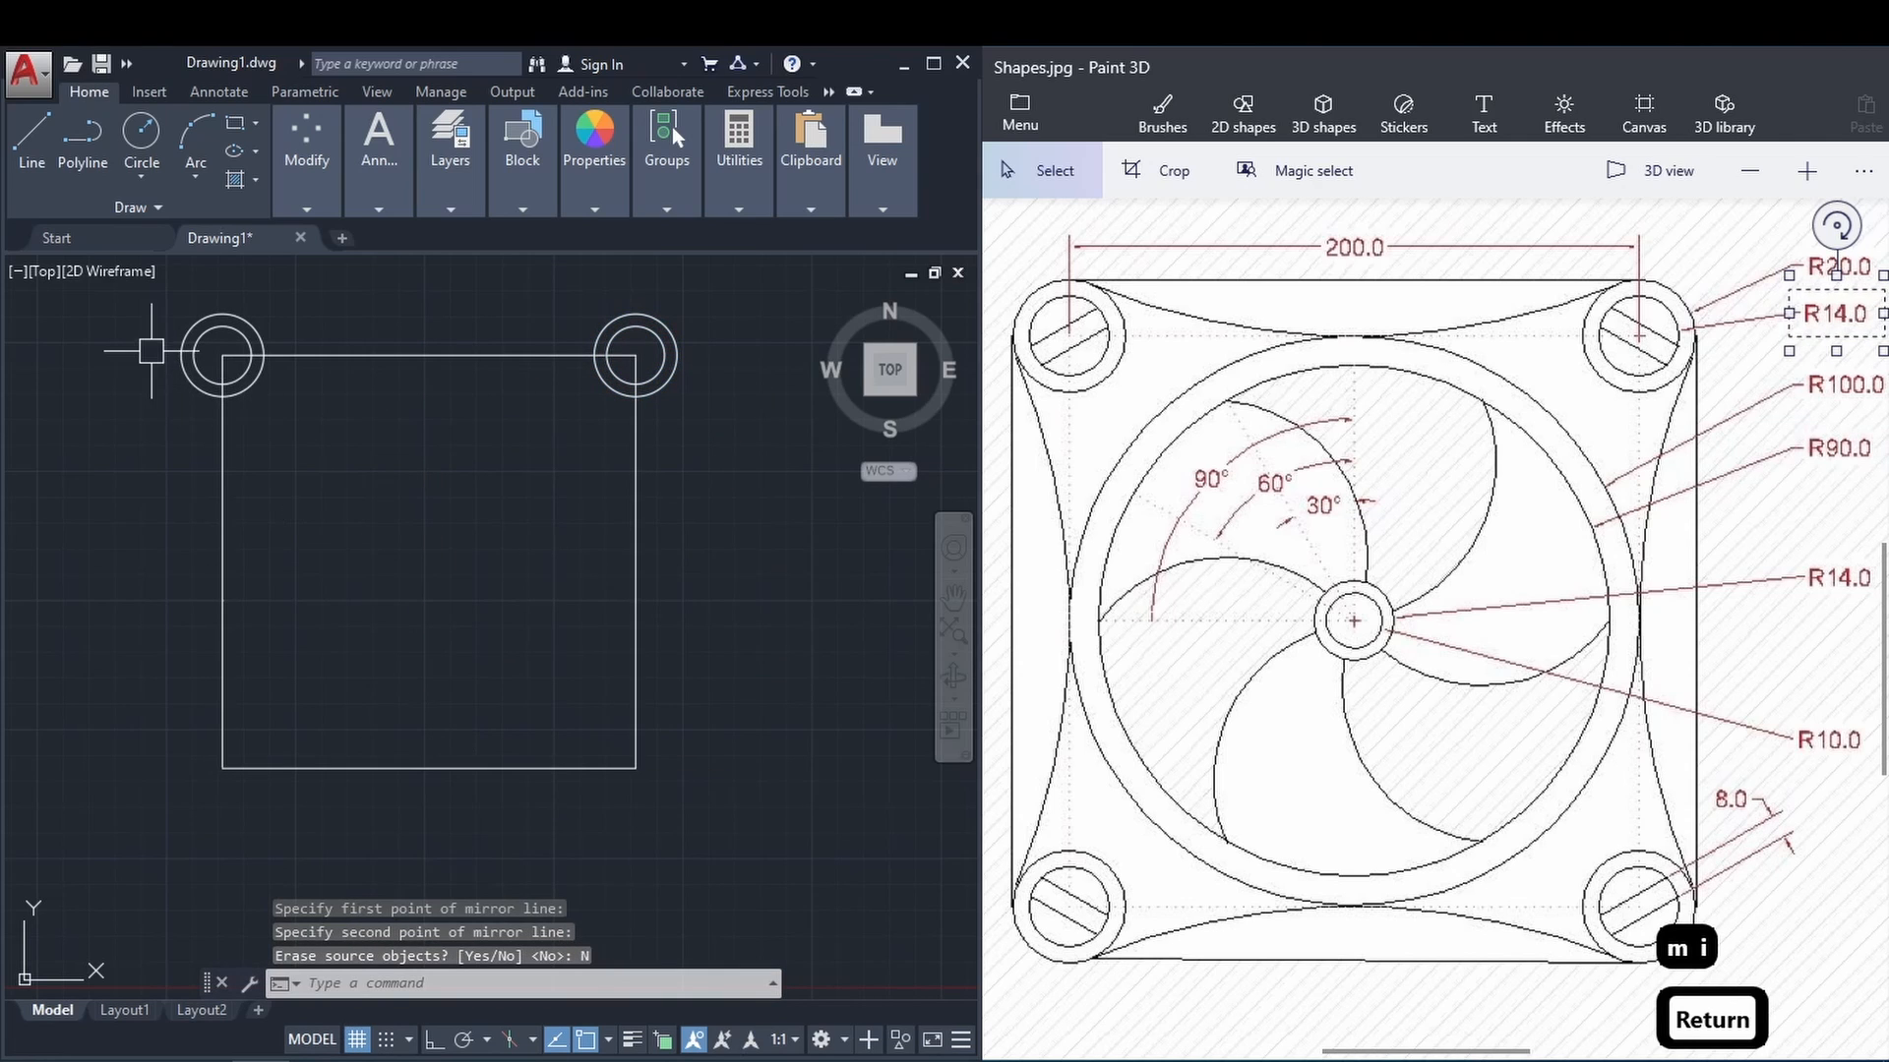
Mirror both upper pairs of corner circles across the square's horizontal midline to the lower corners, keeping the source circles.
left_click(146, 303)
left_click(324, 425)
left_click(388, 466)
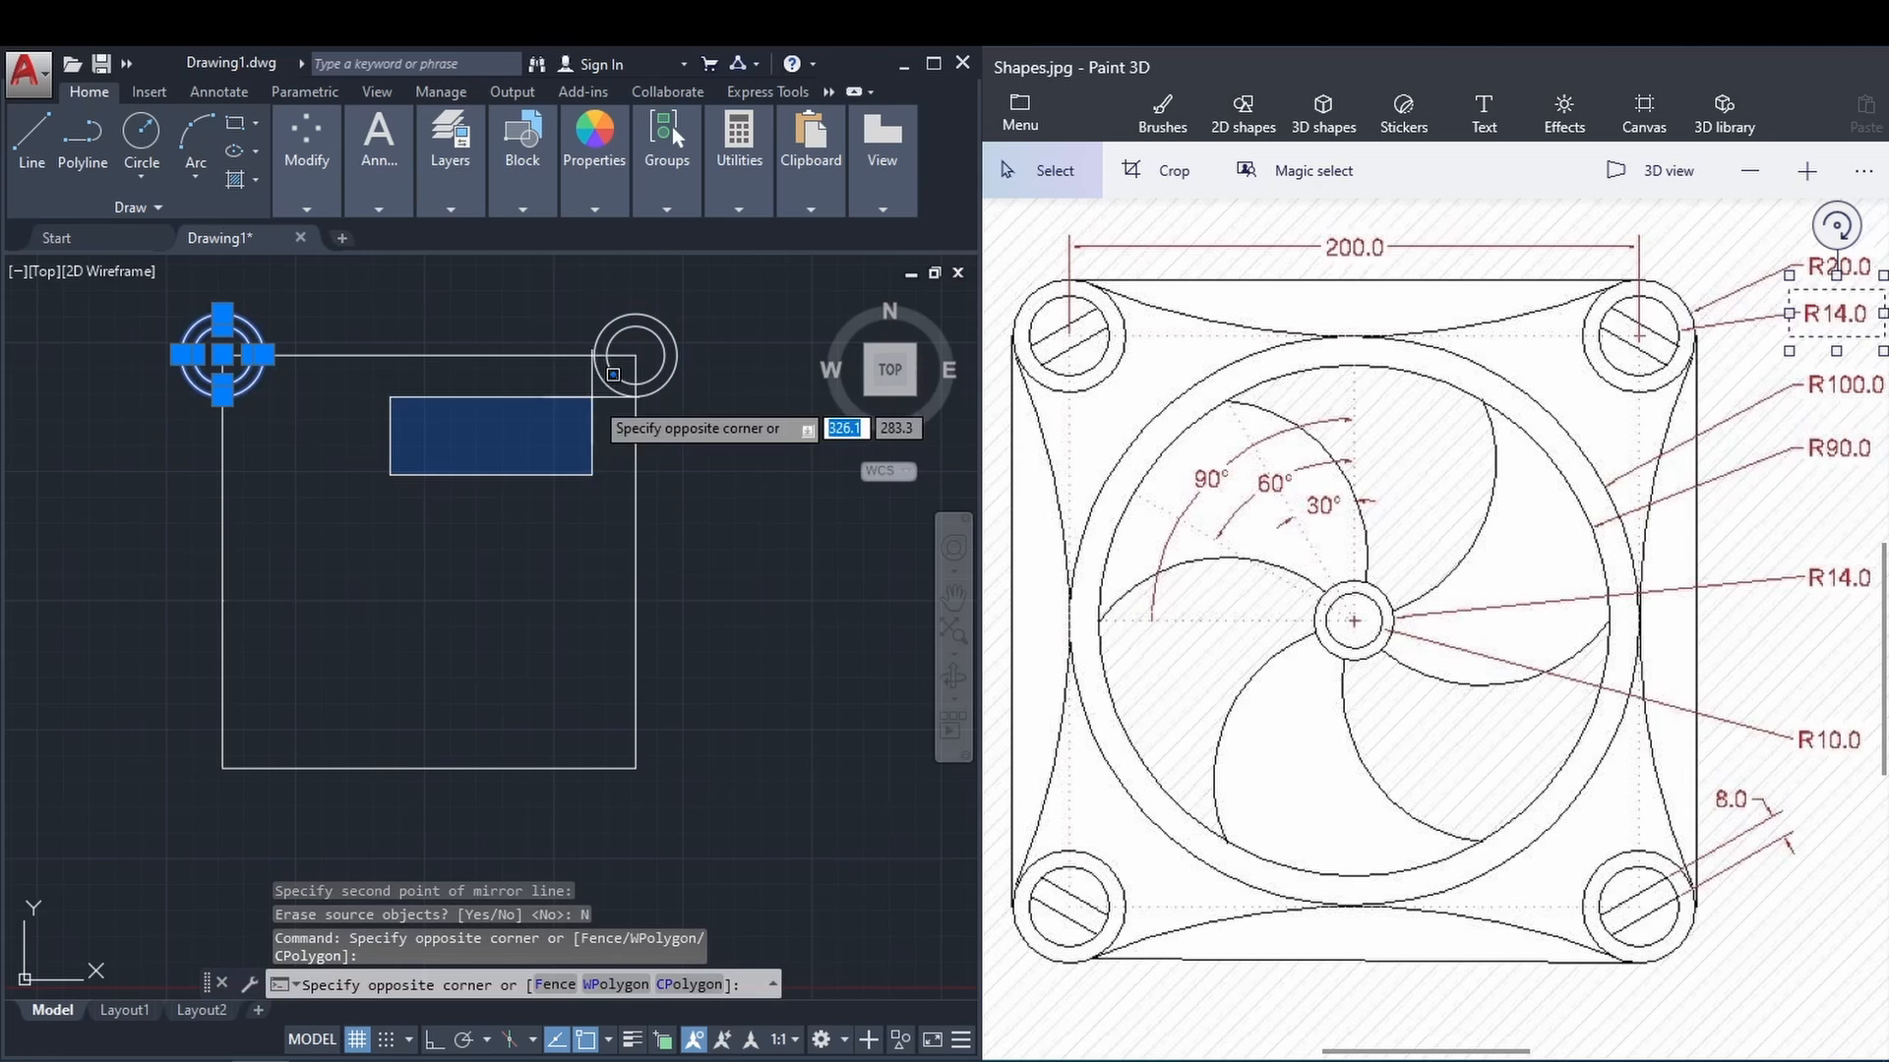
left_click(697, 291)
type("mi")
key("Return")
left_click(636, 561)
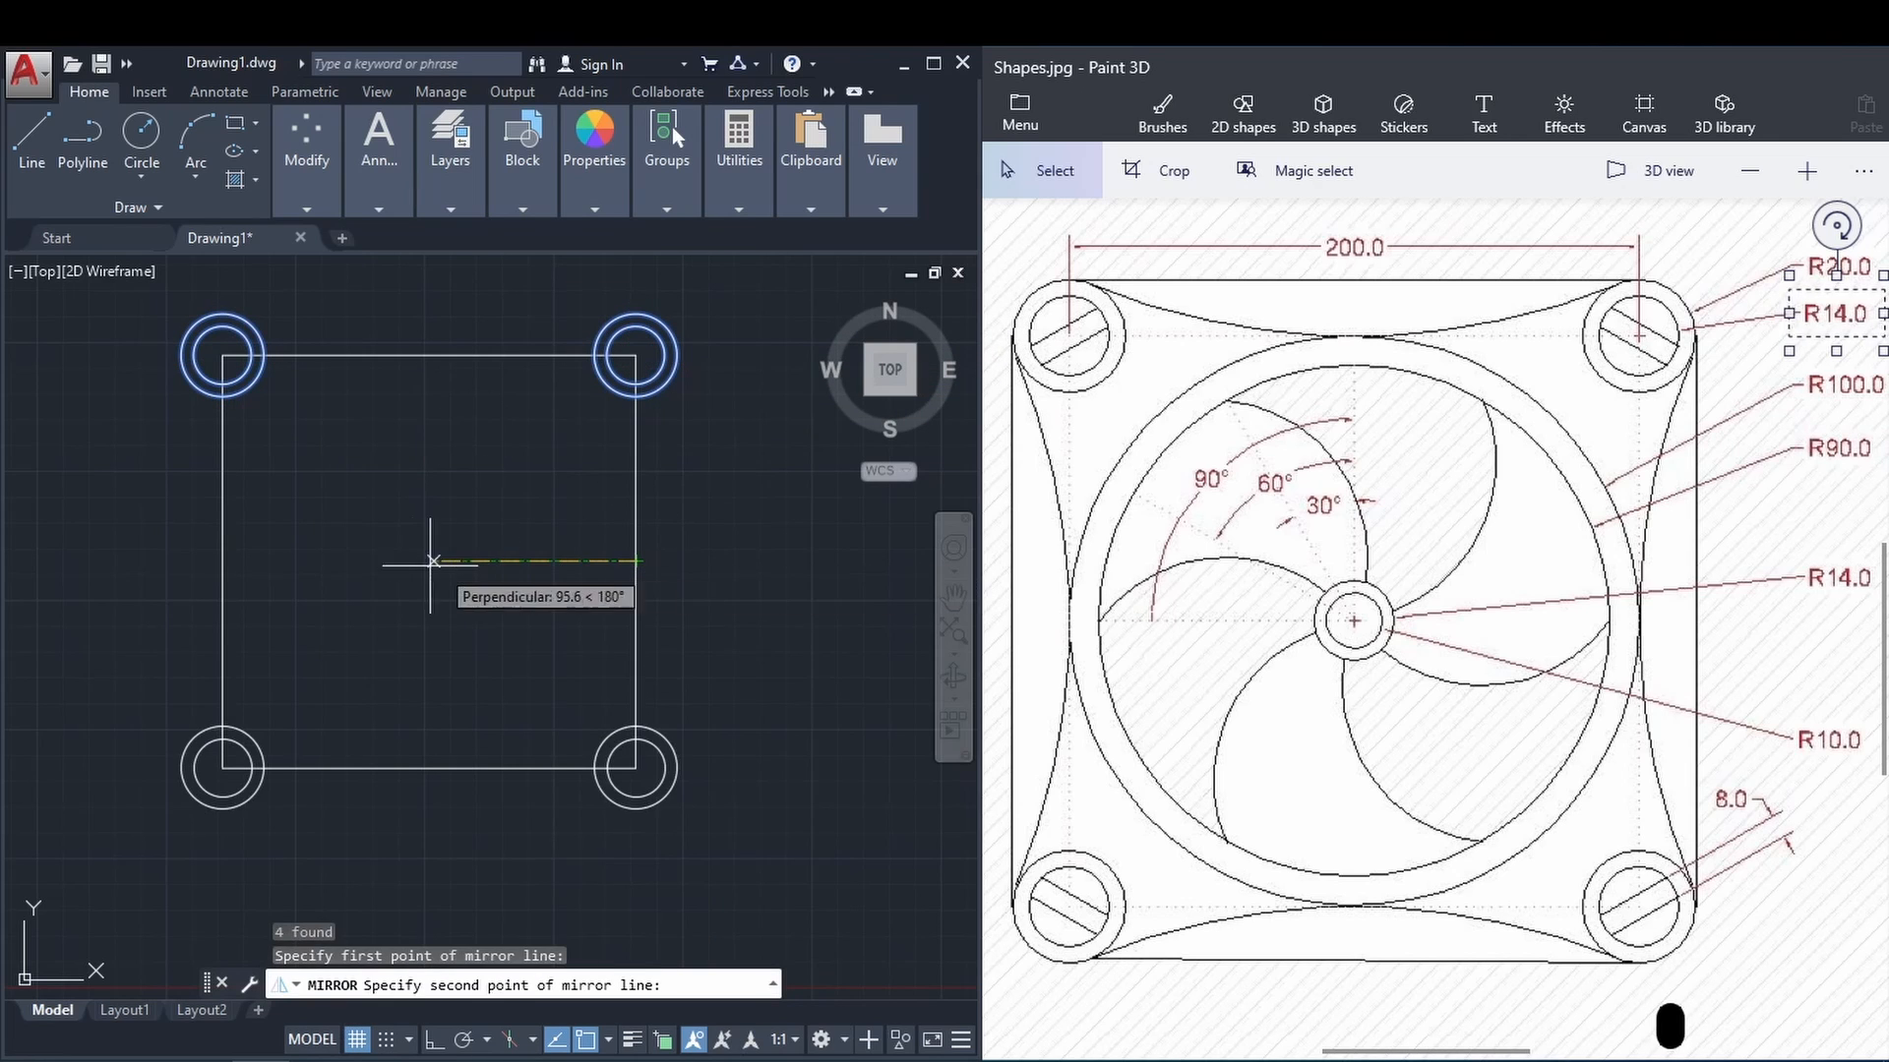
left_click(226, 563)
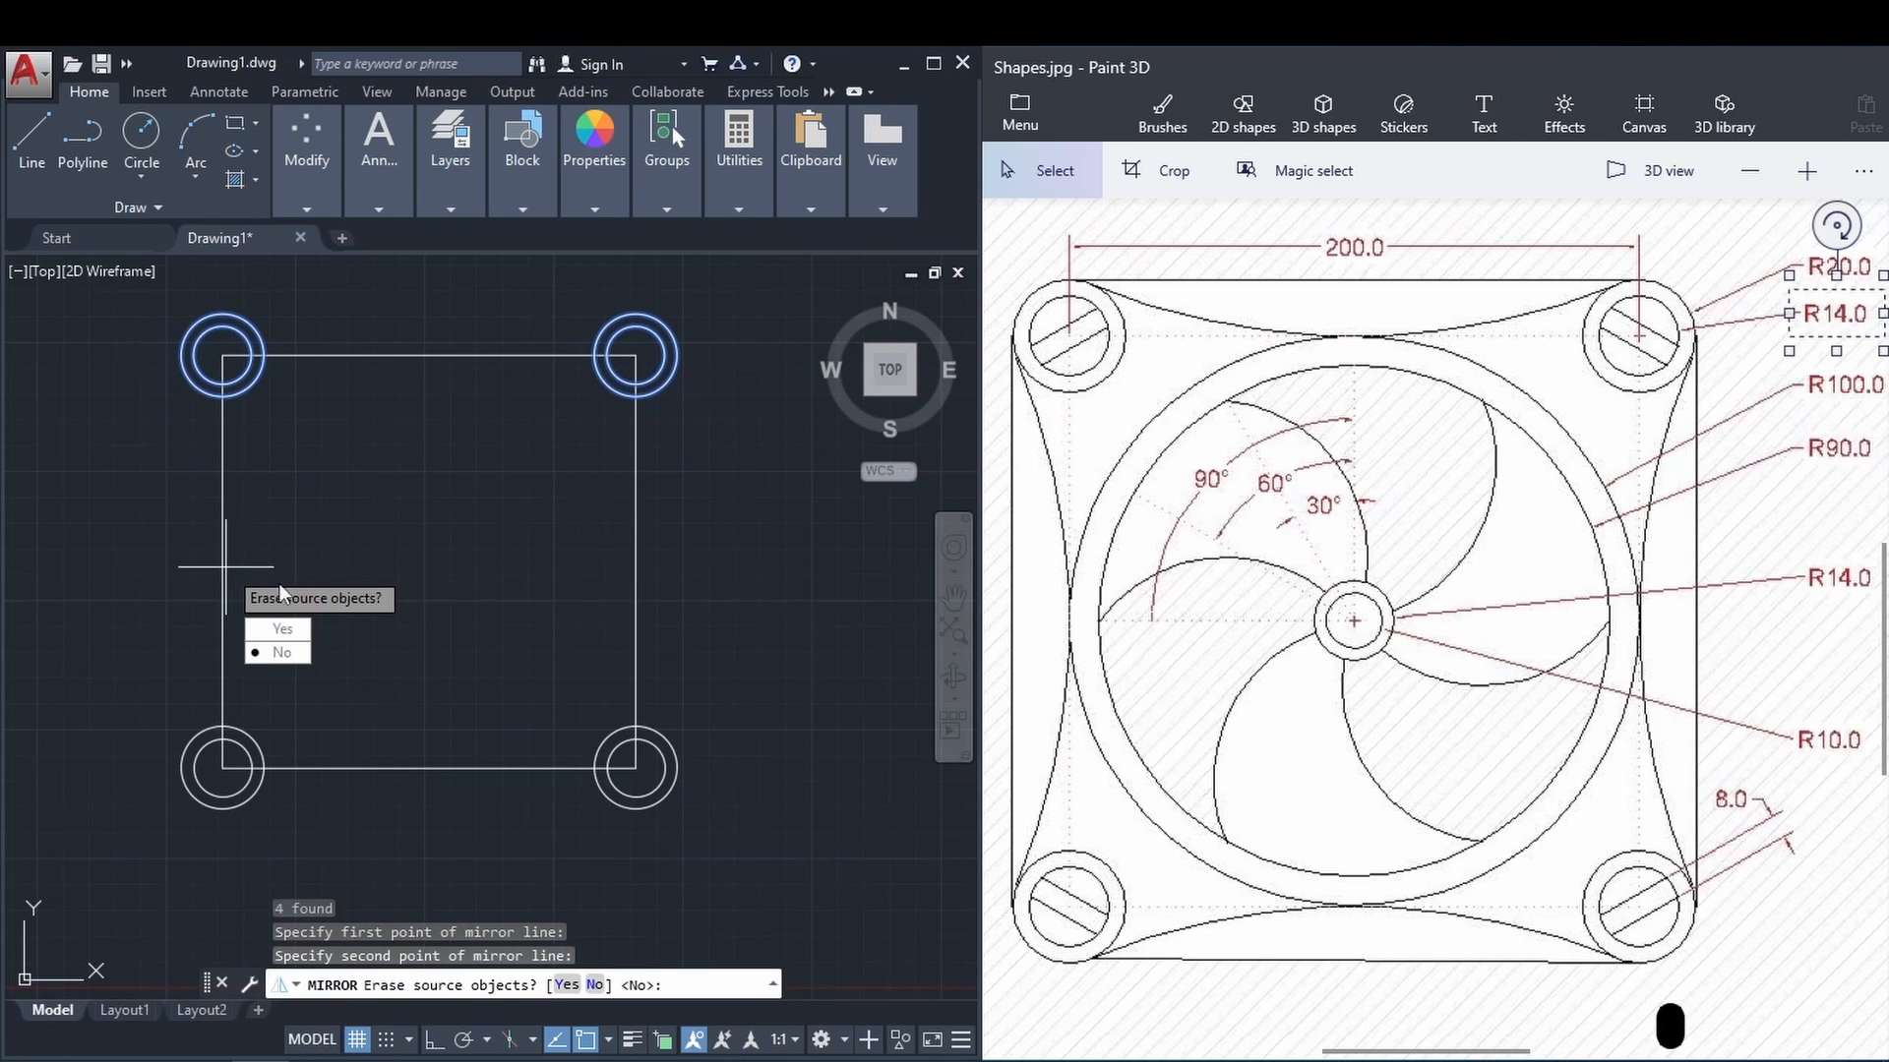
left_click(286, 652)
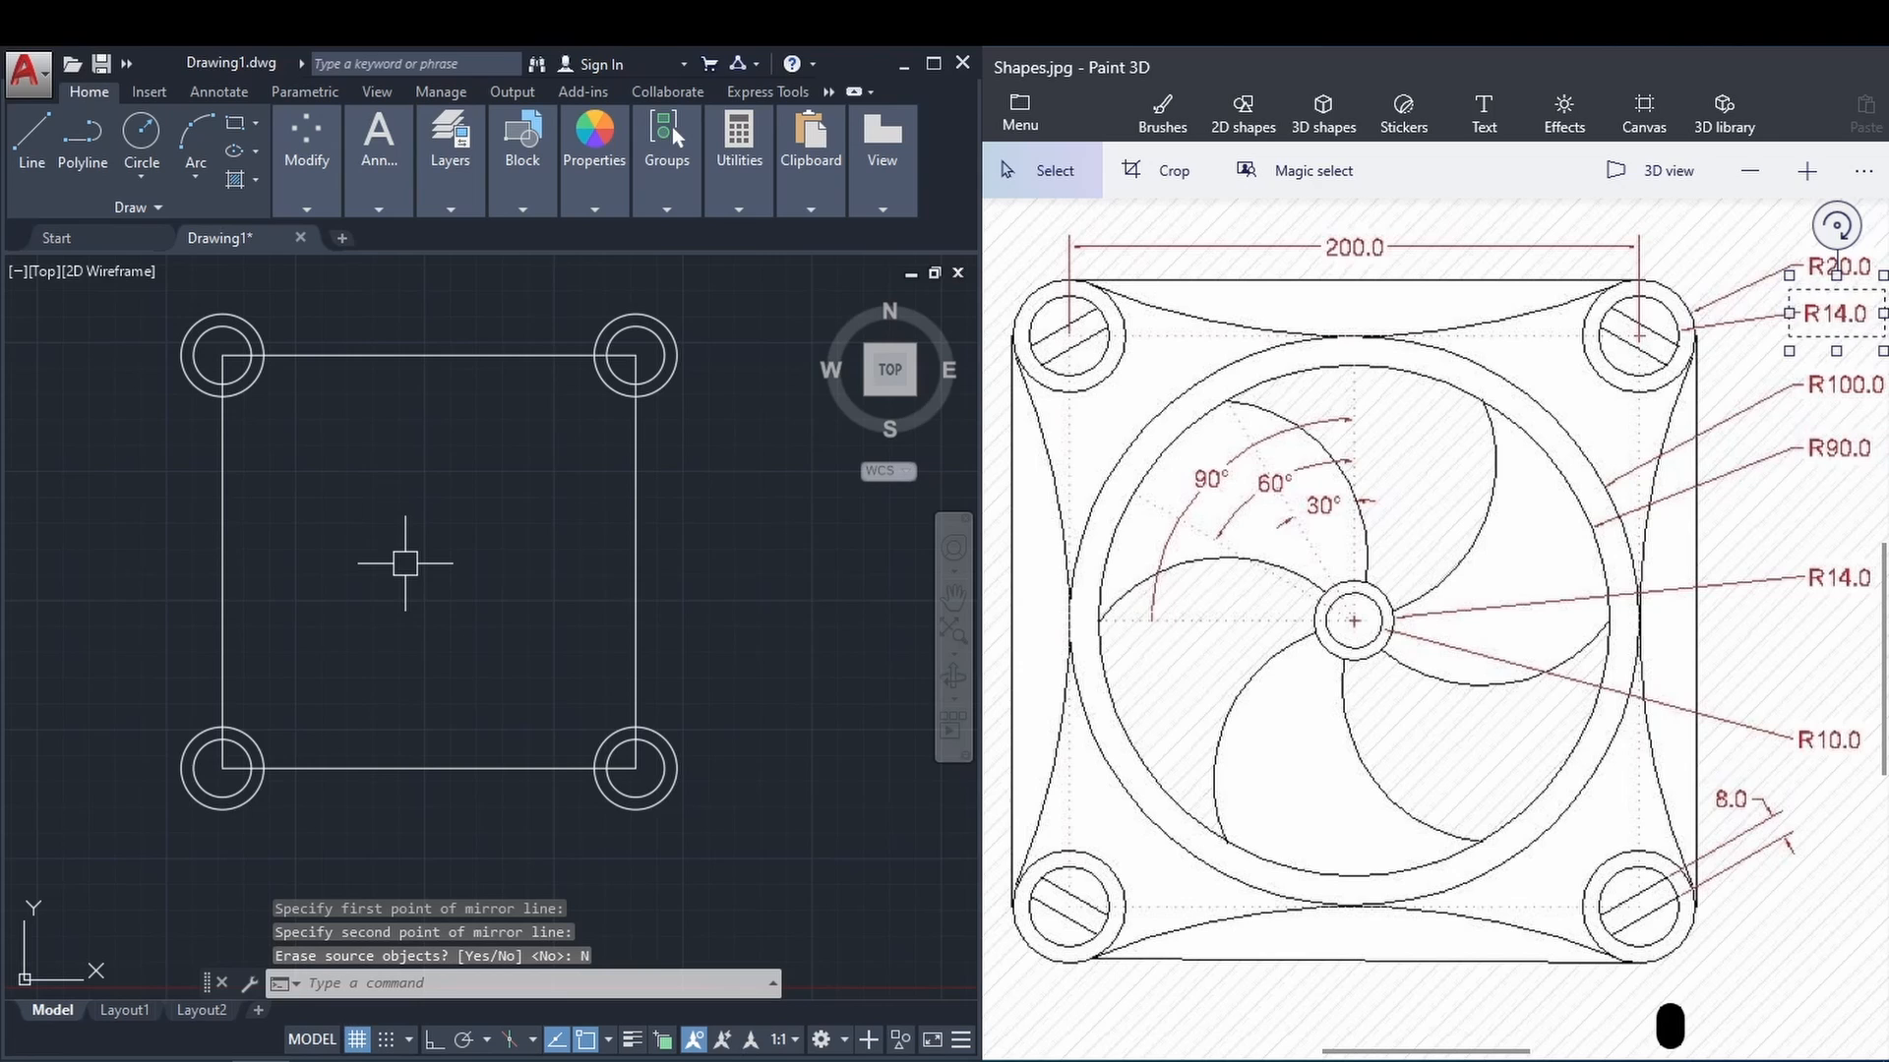
Mark the R100.0 label on the Paint 3D reference, and draw a 100 mm radius circle at the square's centre in AutoCAD.
left_click(1254, 590)
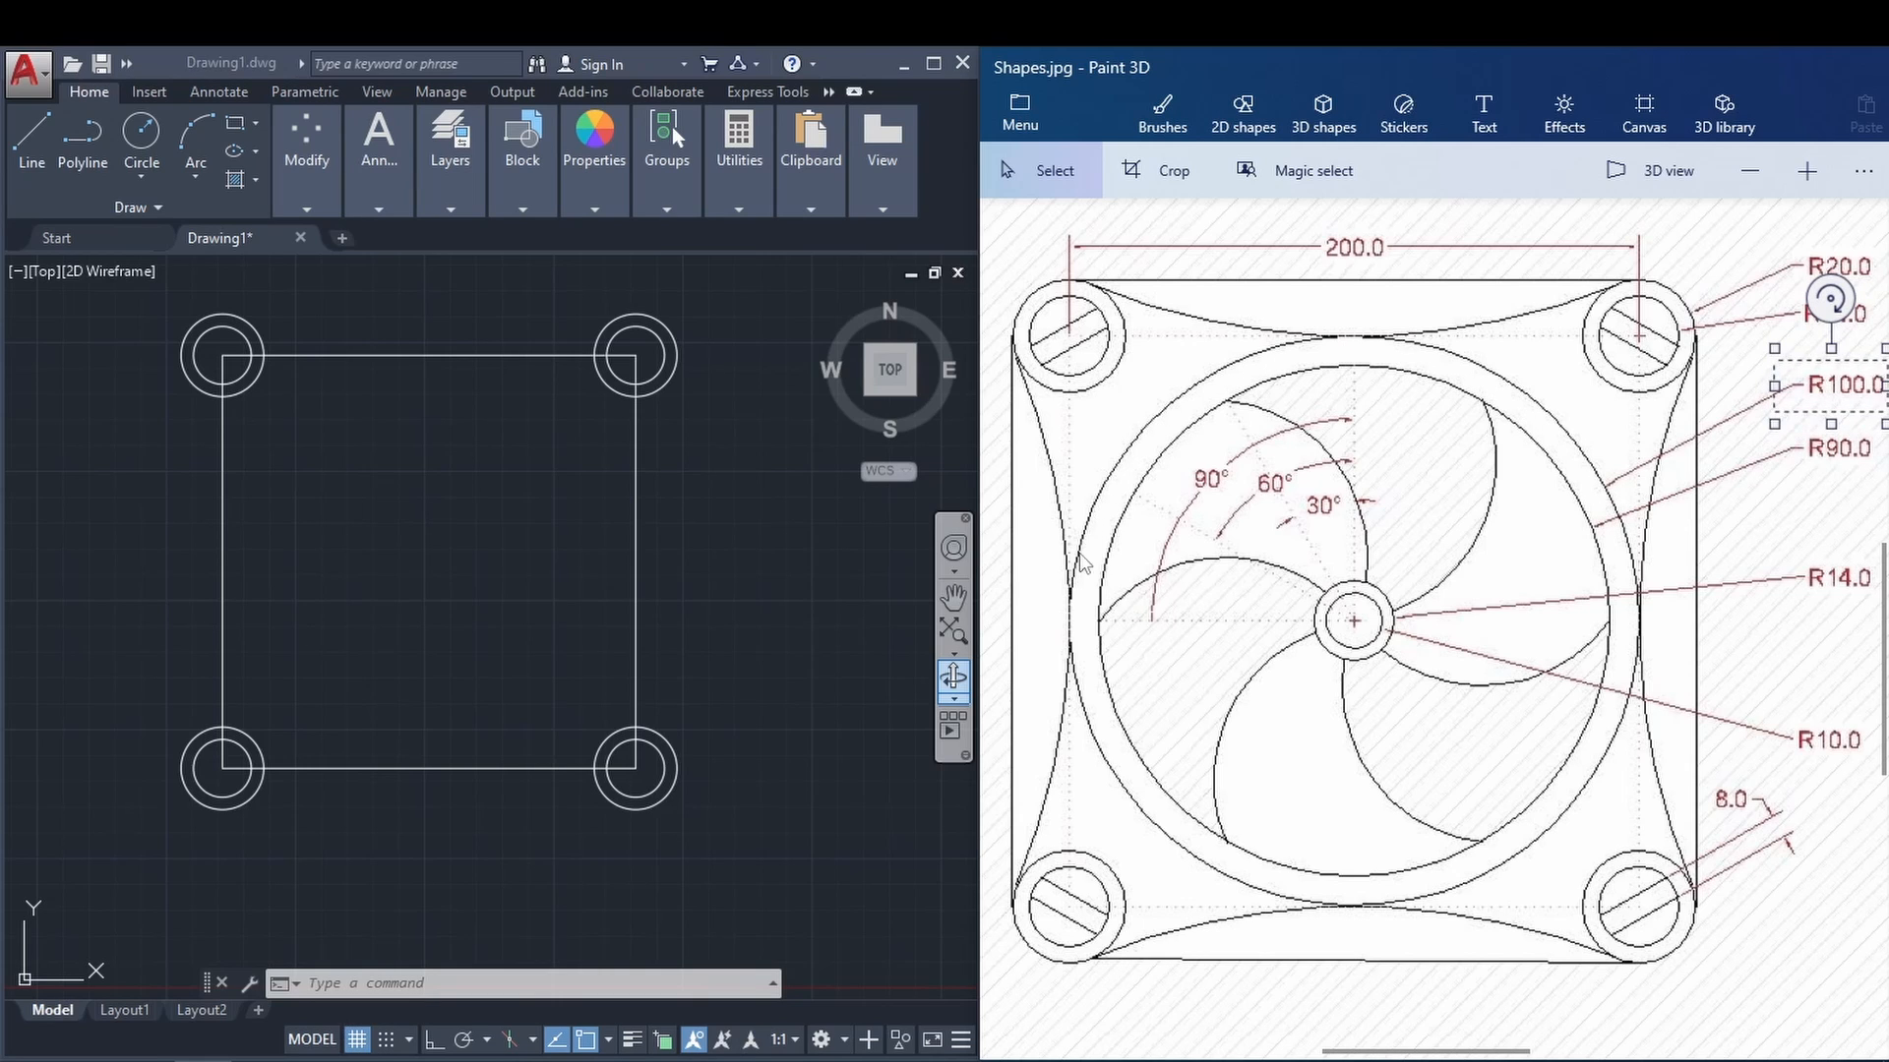
left_click(464, 475)
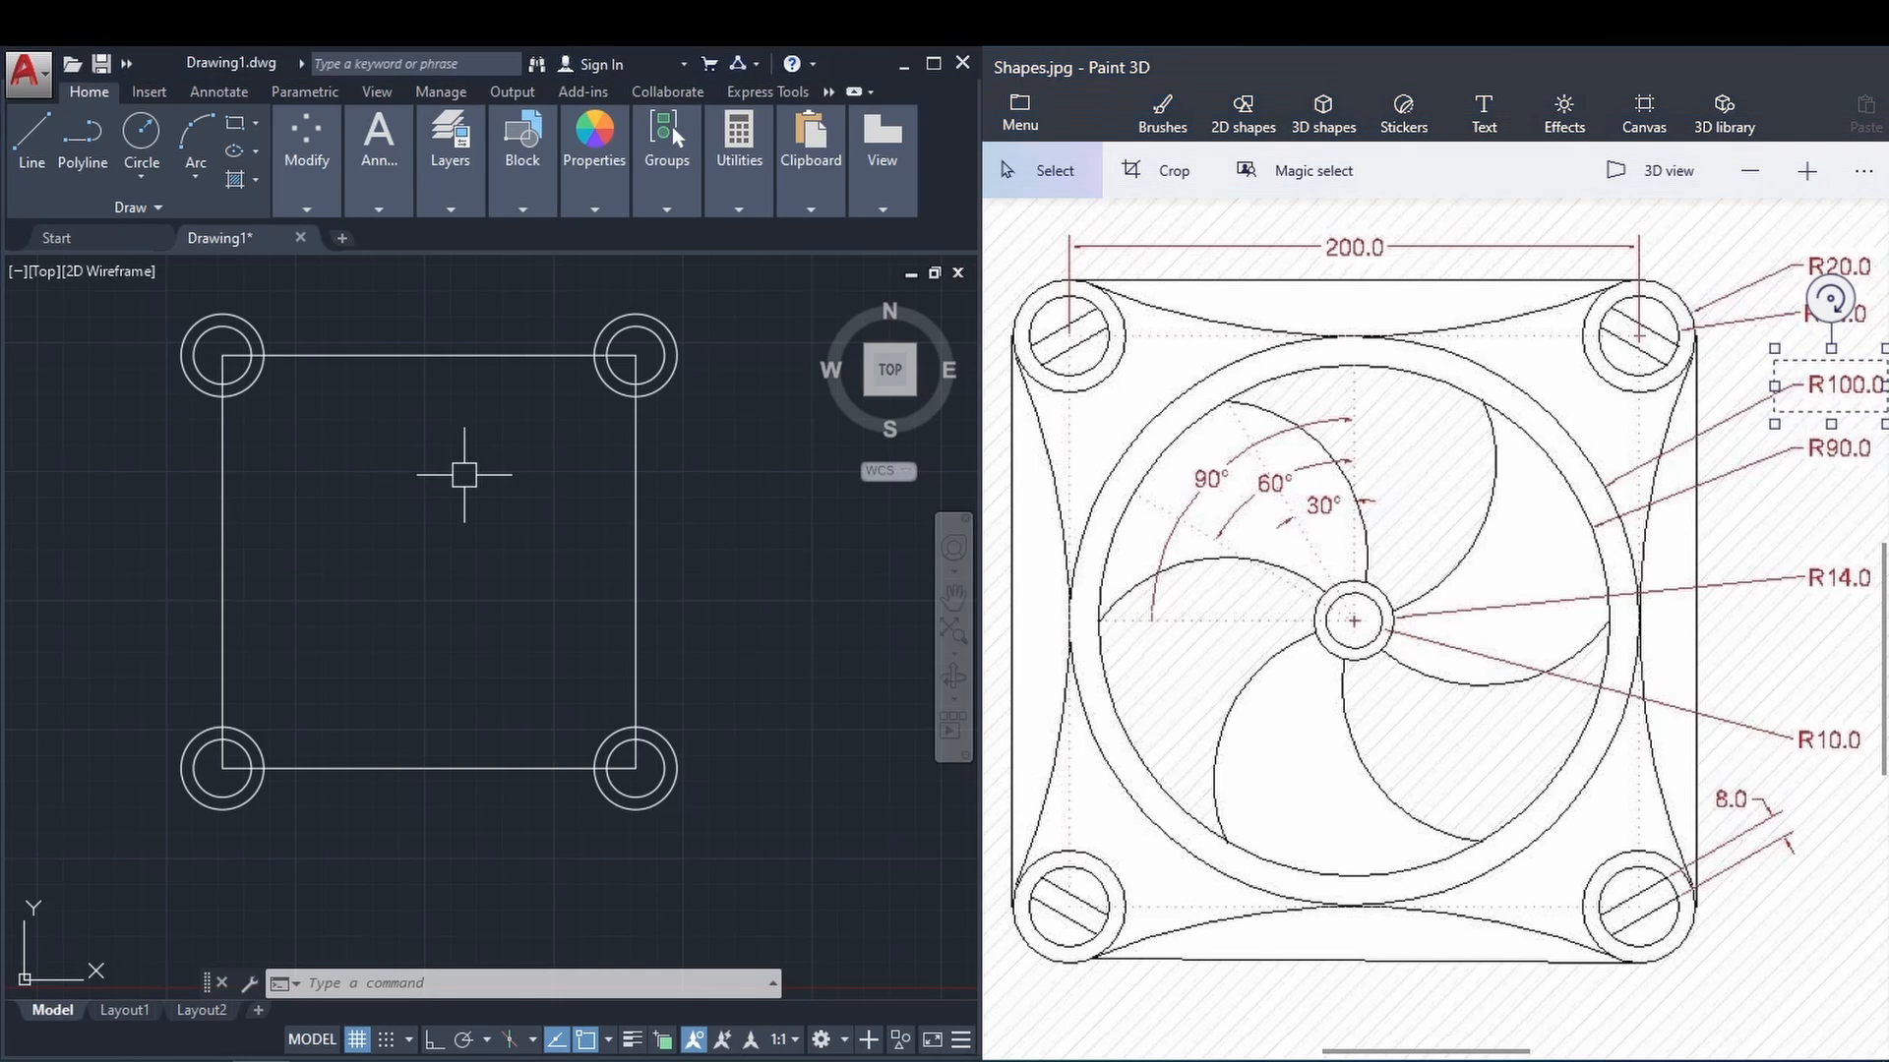
left_click(140, 165)
left_click(163, 211)
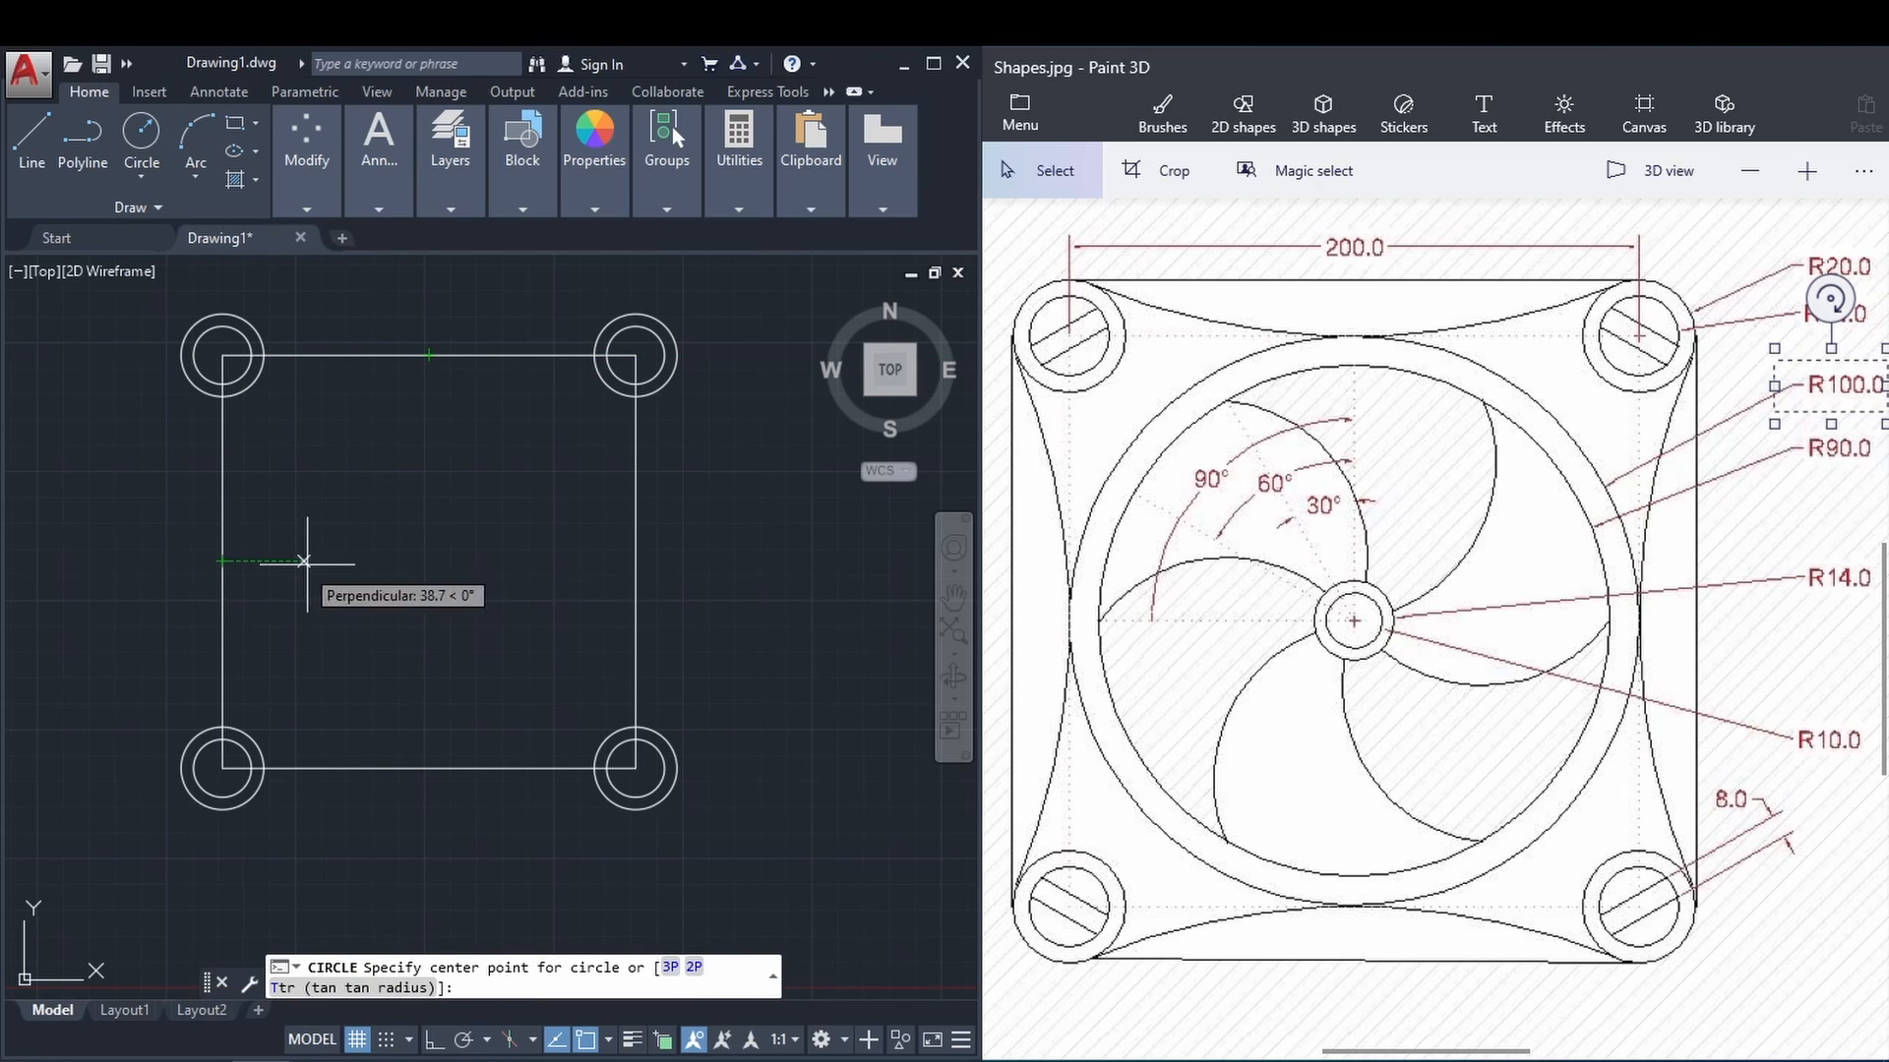
left_click(429, 560)
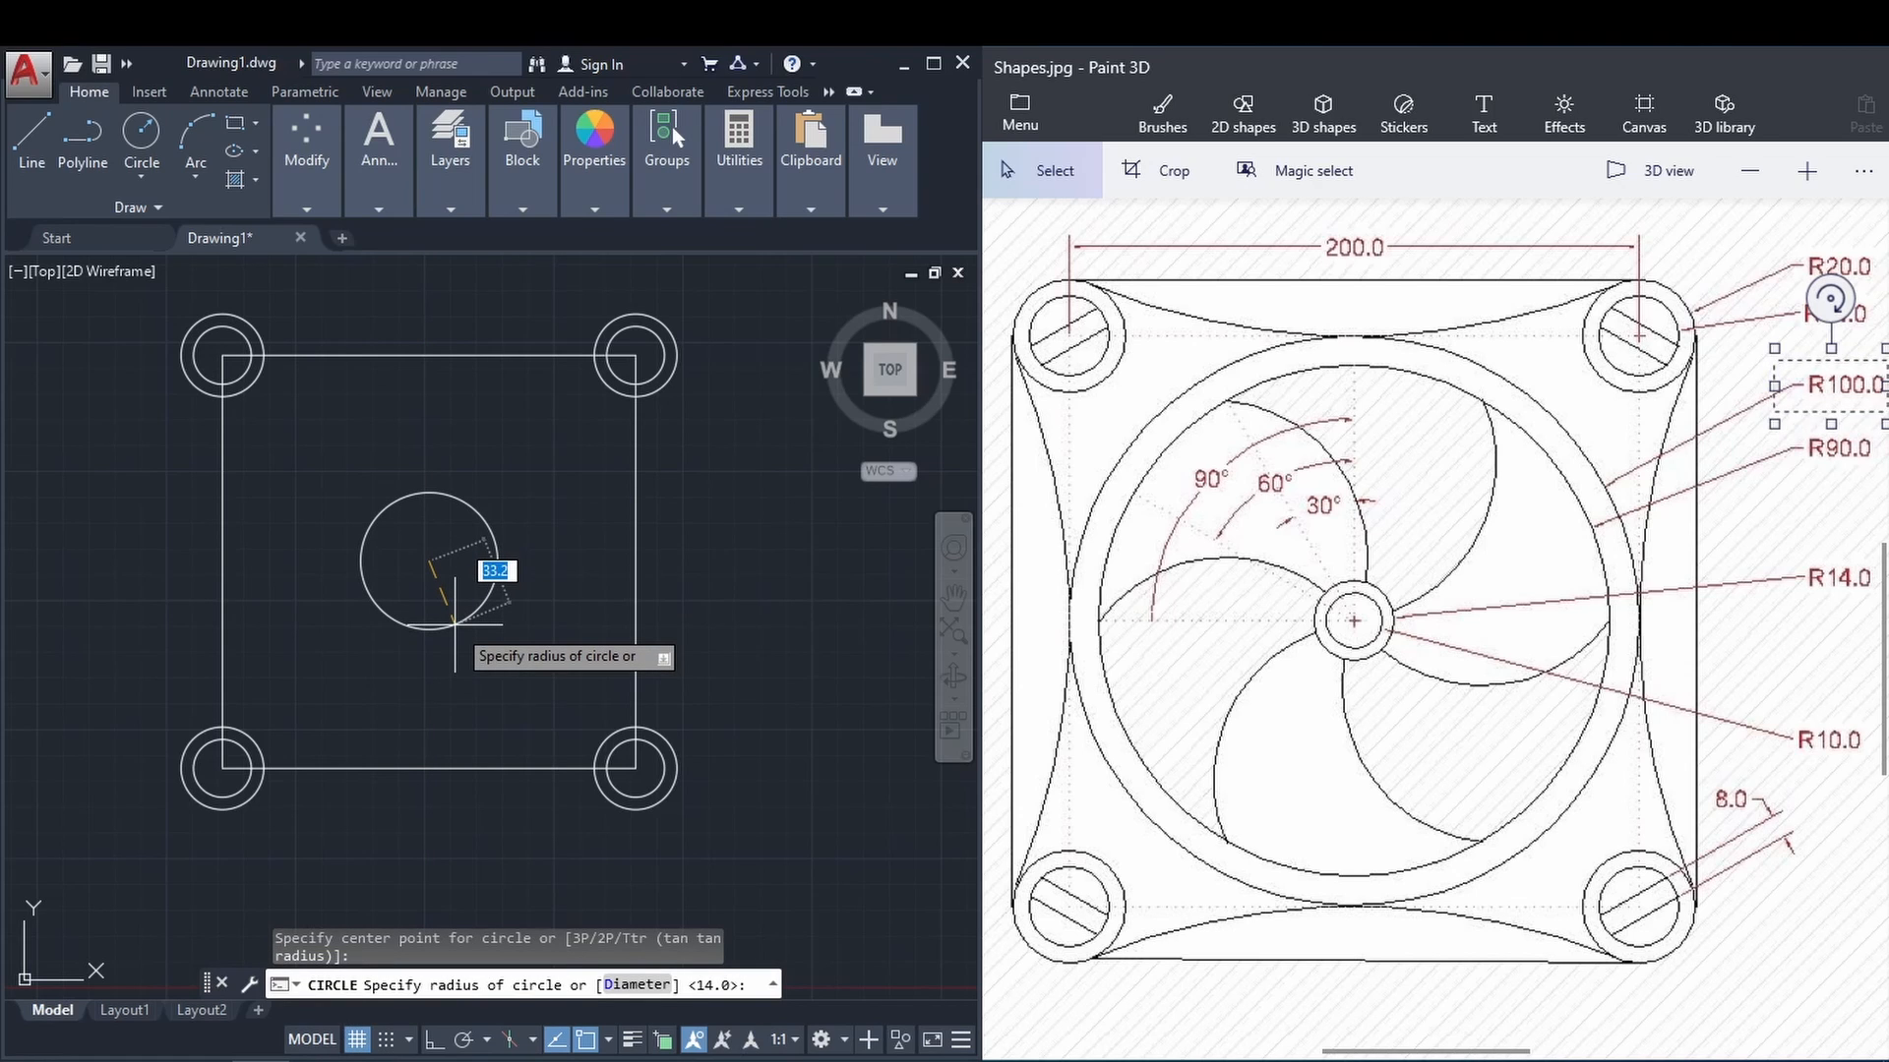
type("100")
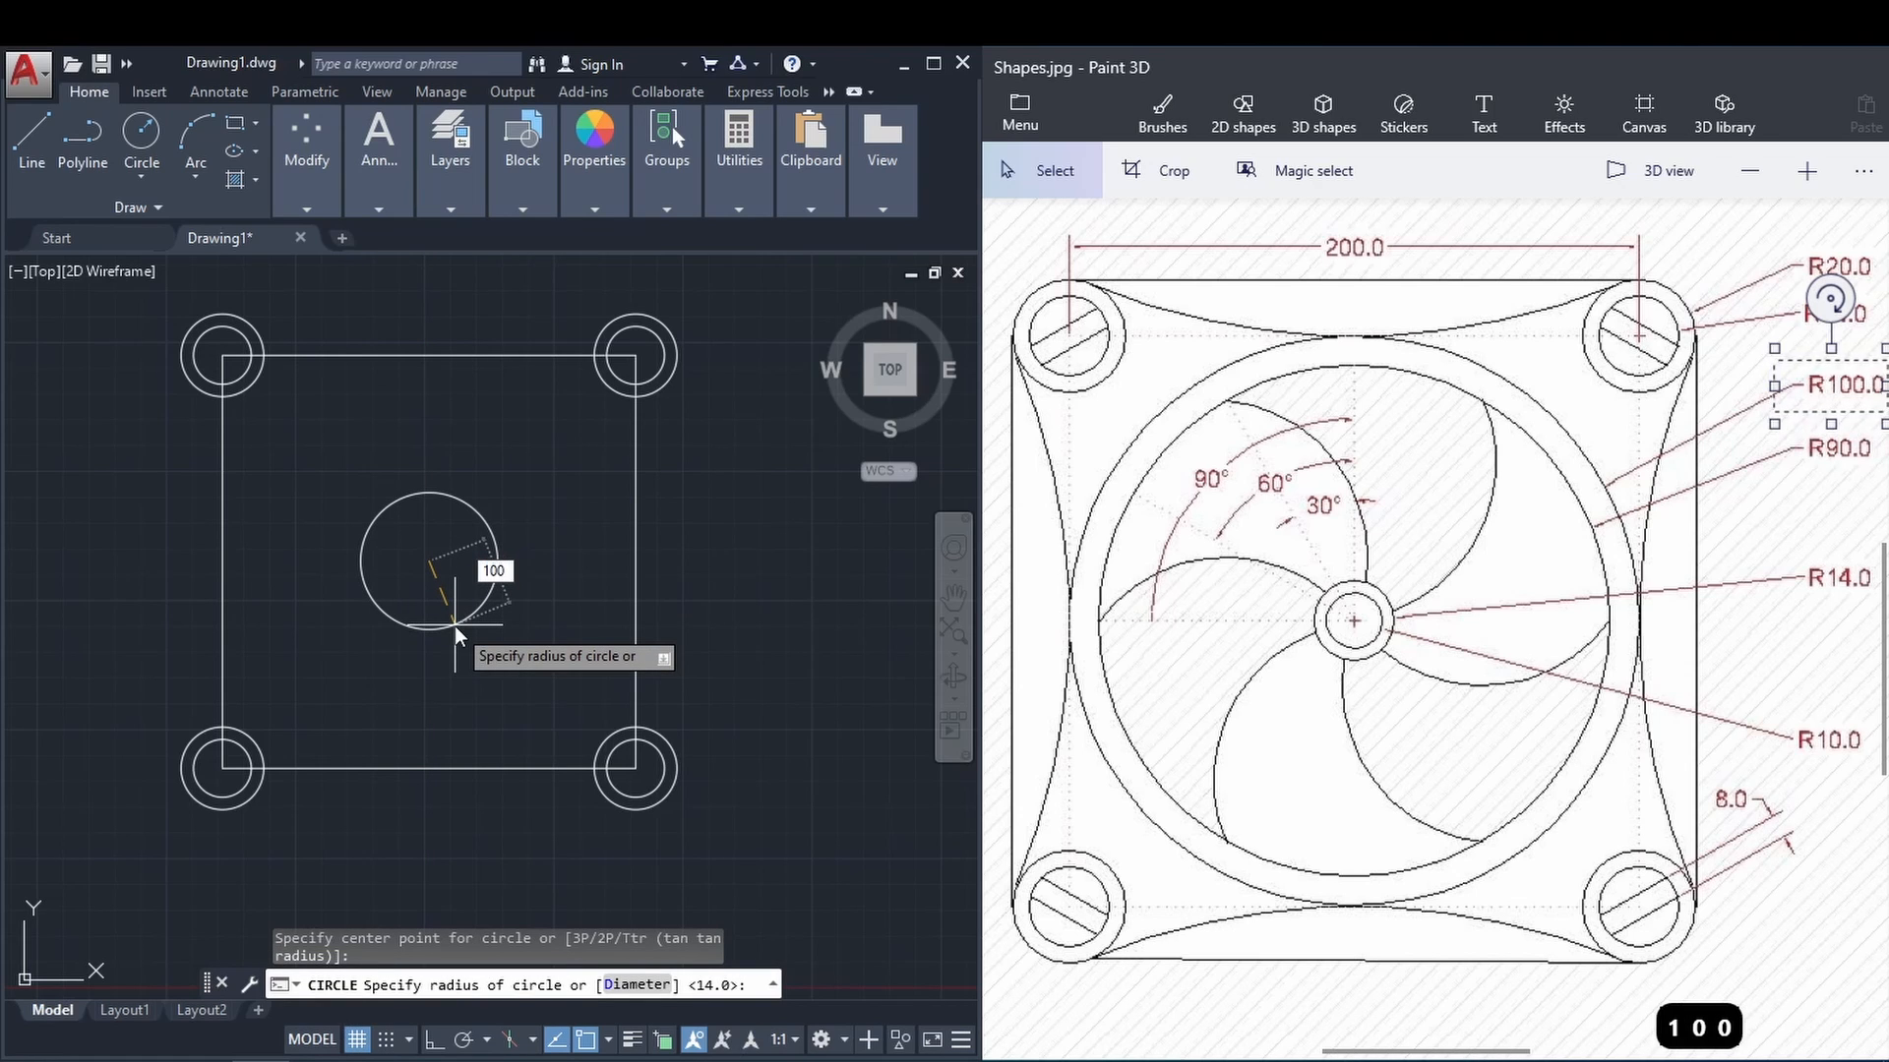
key("Return")
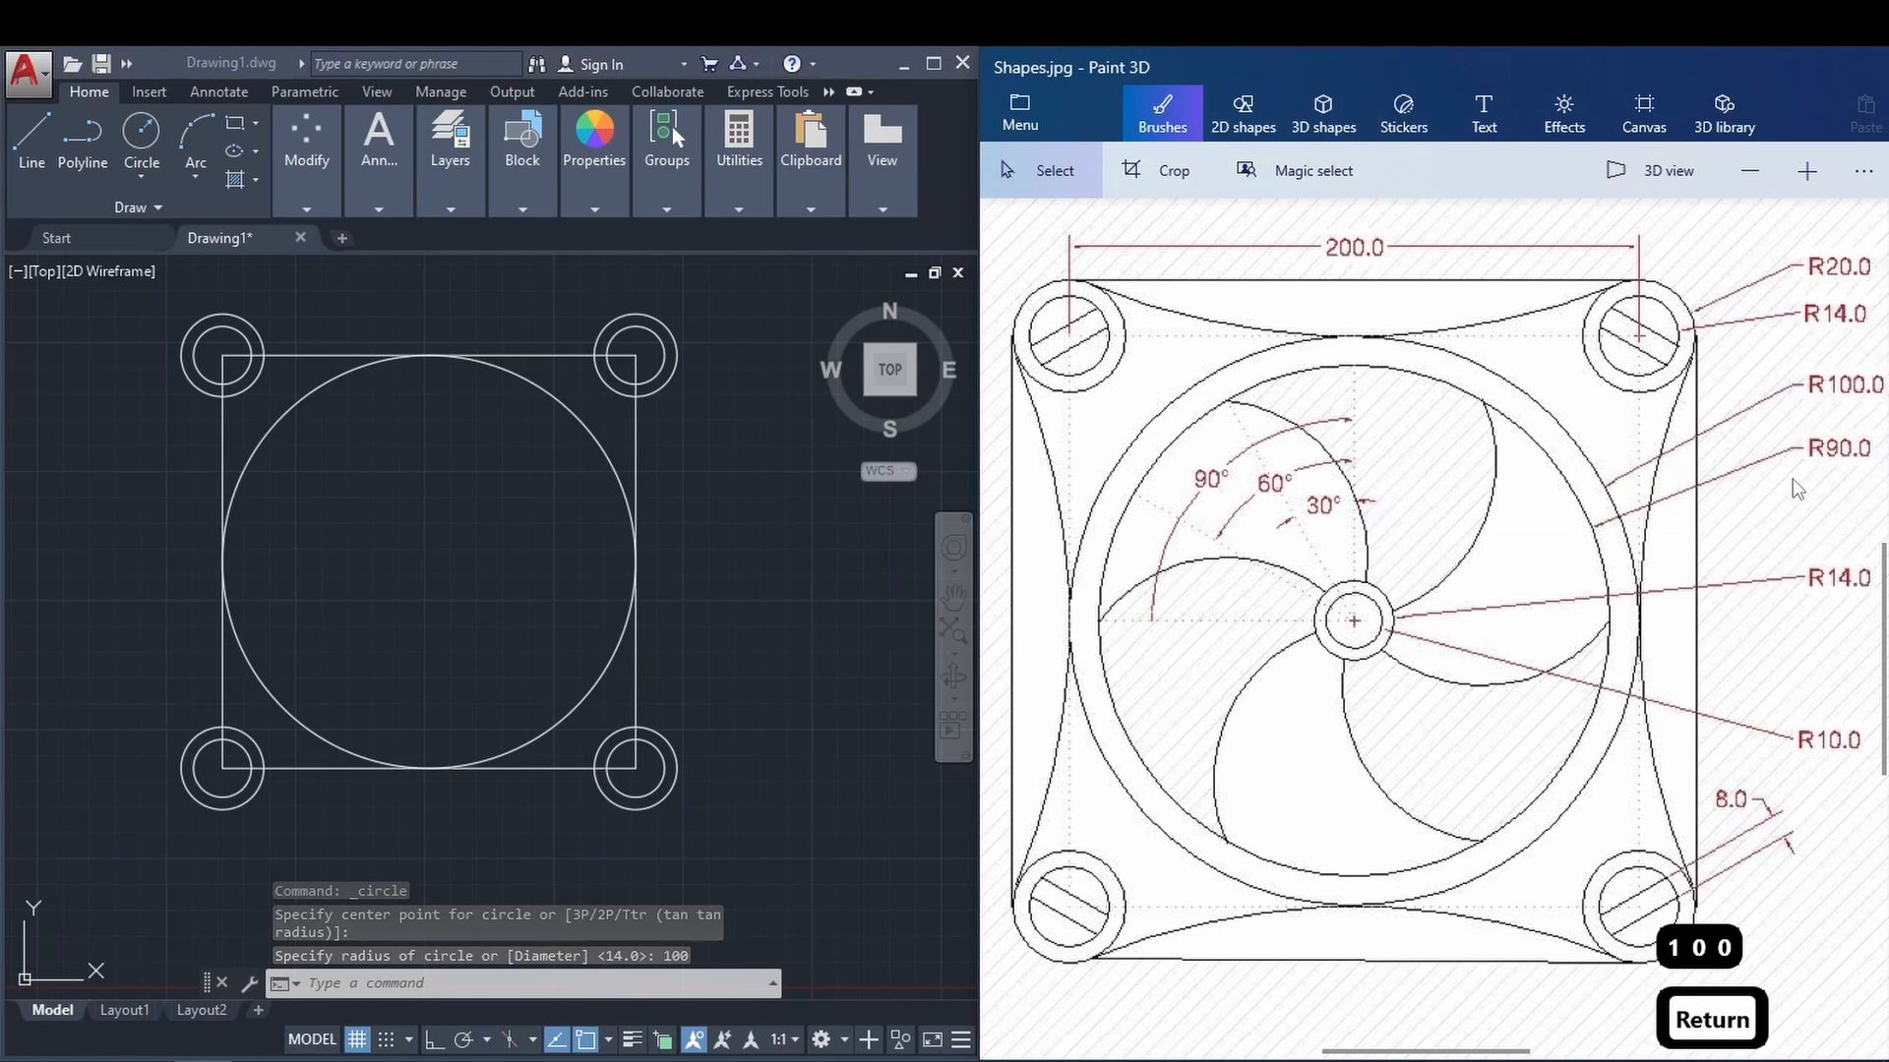
Mark the R90.0 label on the Paint 3D reference, and draw a concentric 90 mm radius circle at the square's centre in AutoCAD.
mouse_move(1776, 478)
left_mouse_down()
mouse_move(1877, 443)
mouse_move(1880, 421)
left_mouse_up()
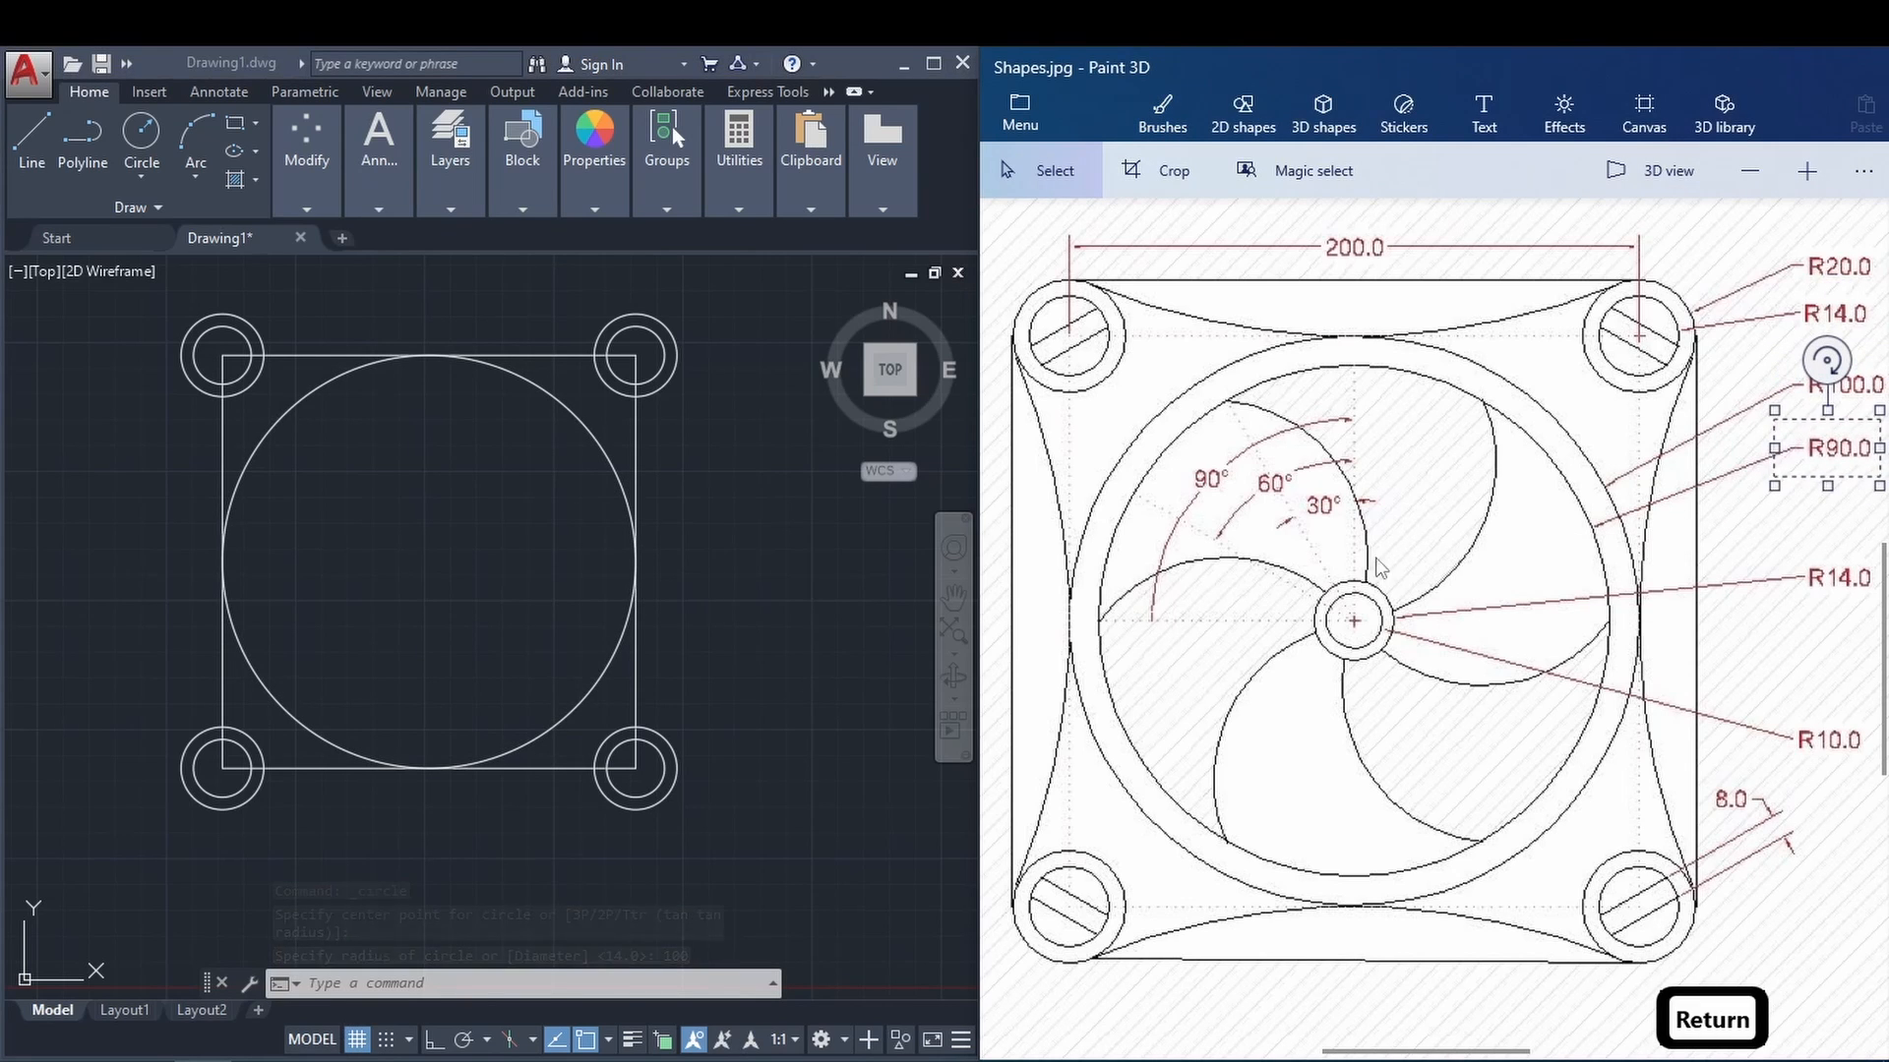
left_click(506, 621)
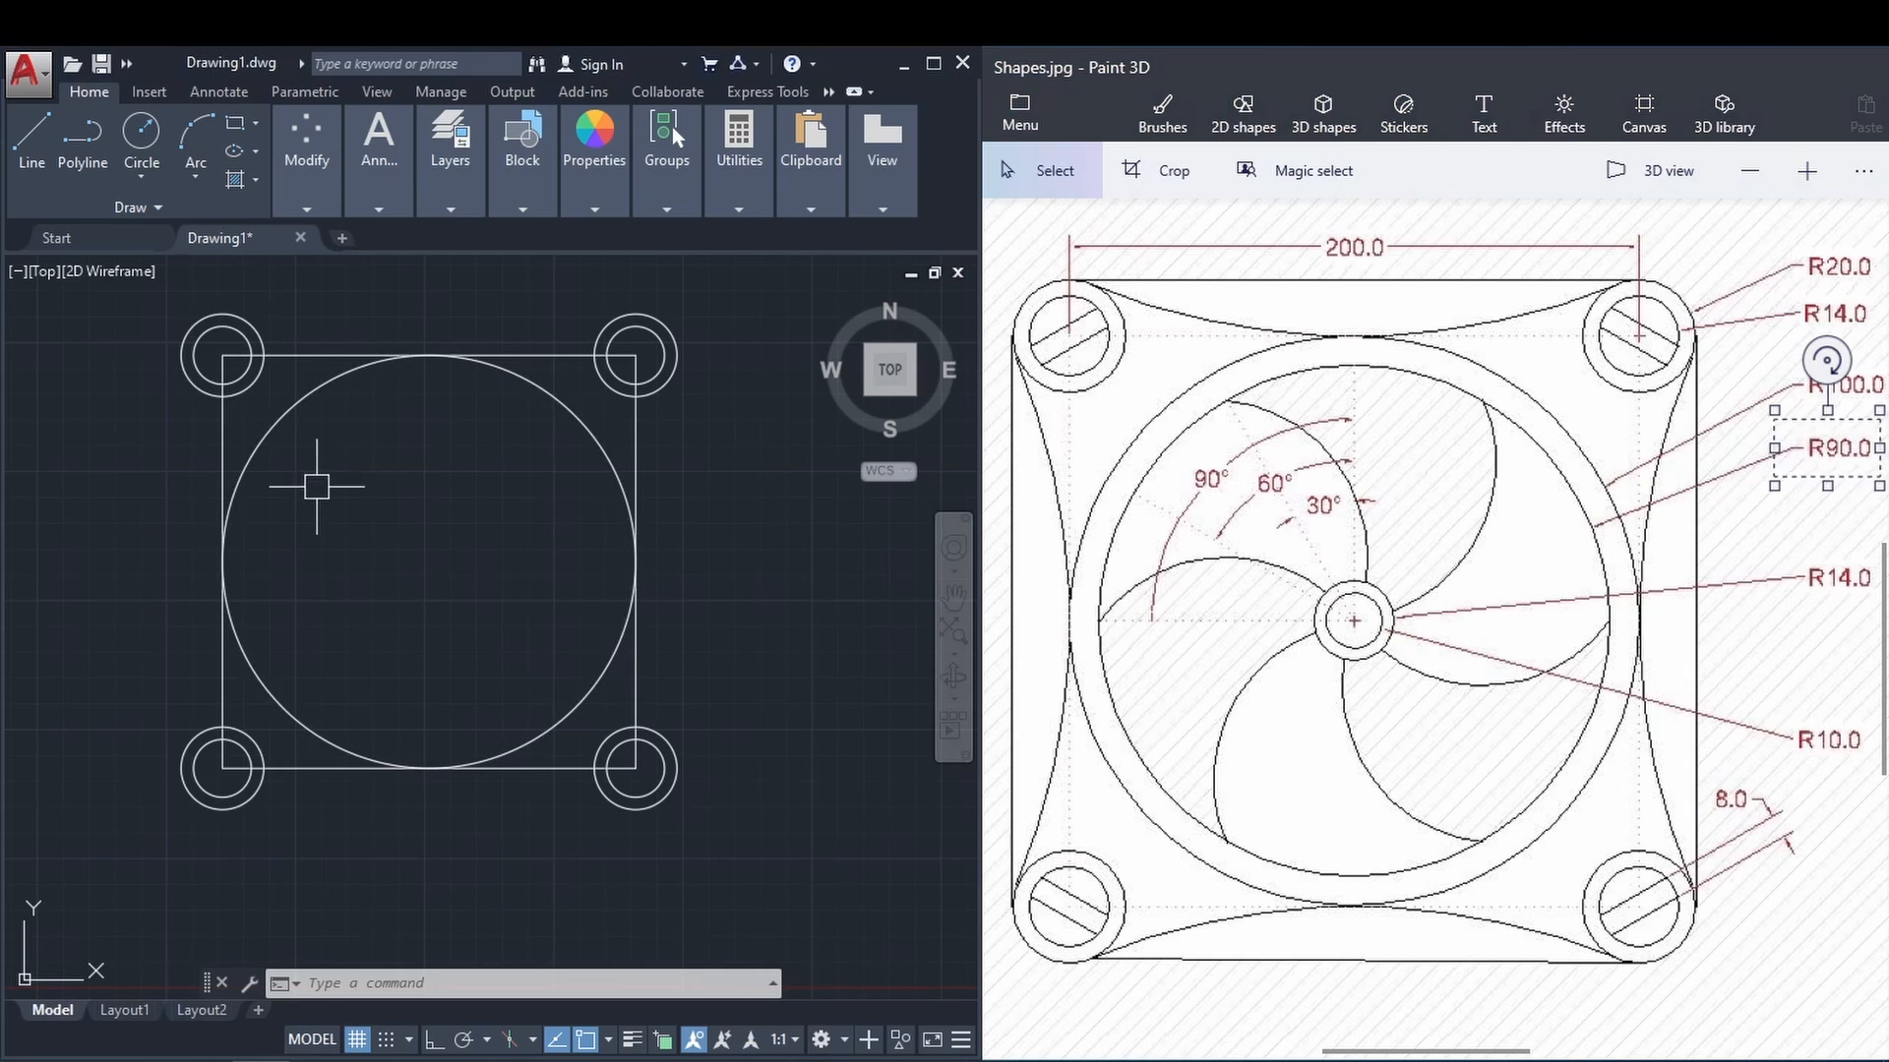
type("c")
key("Return")
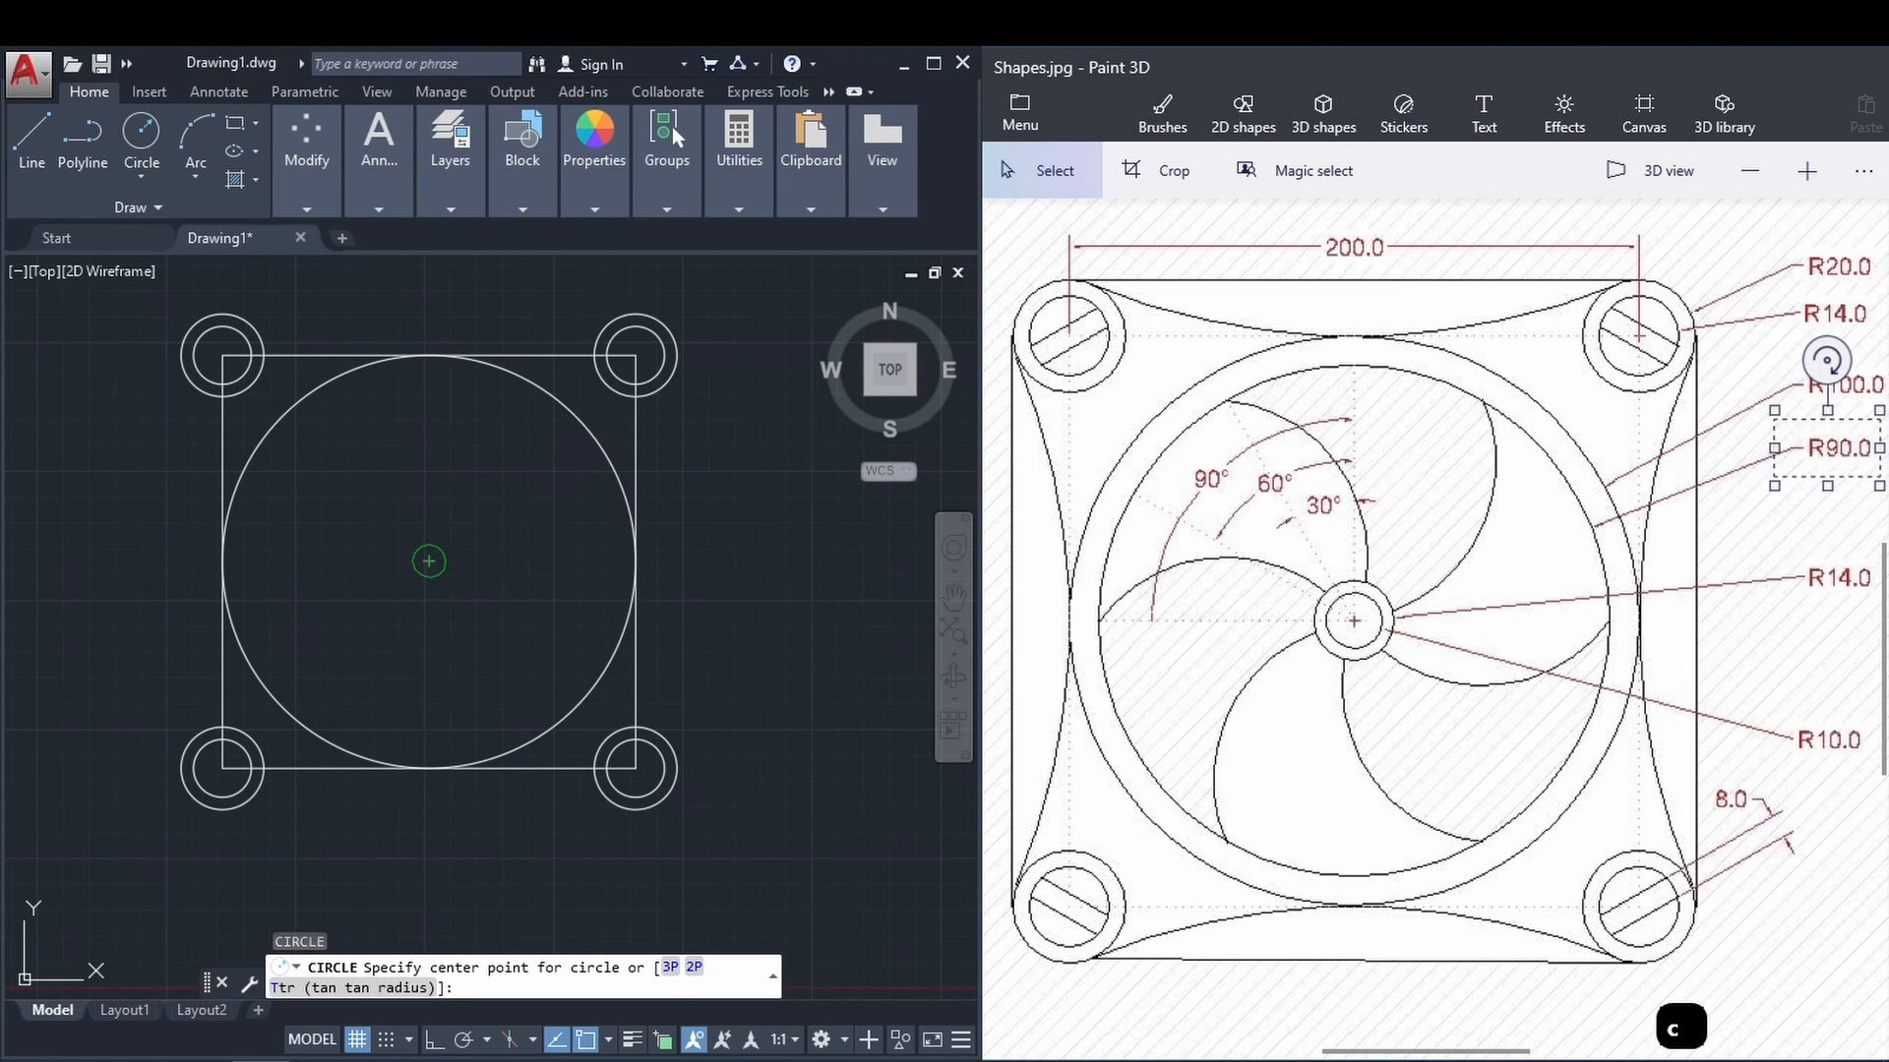
left_click(428, 561)
type("90")
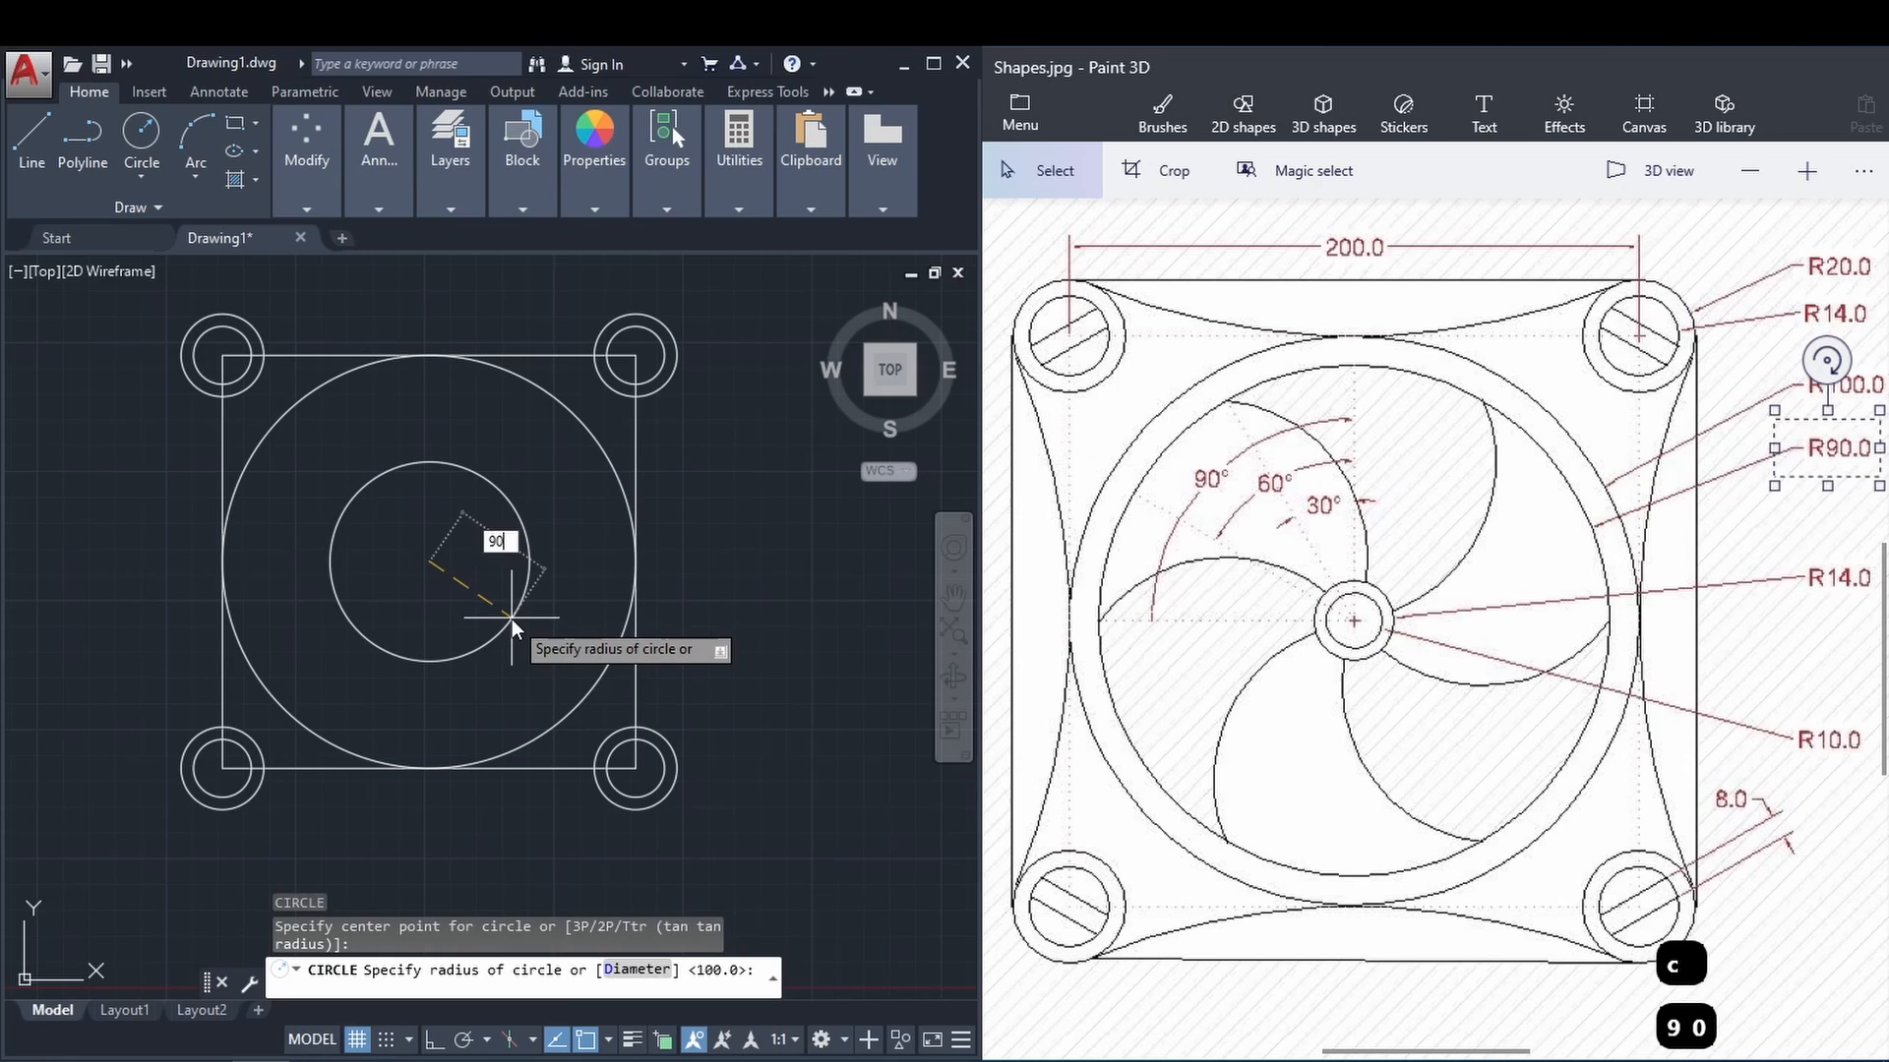
key("Return")
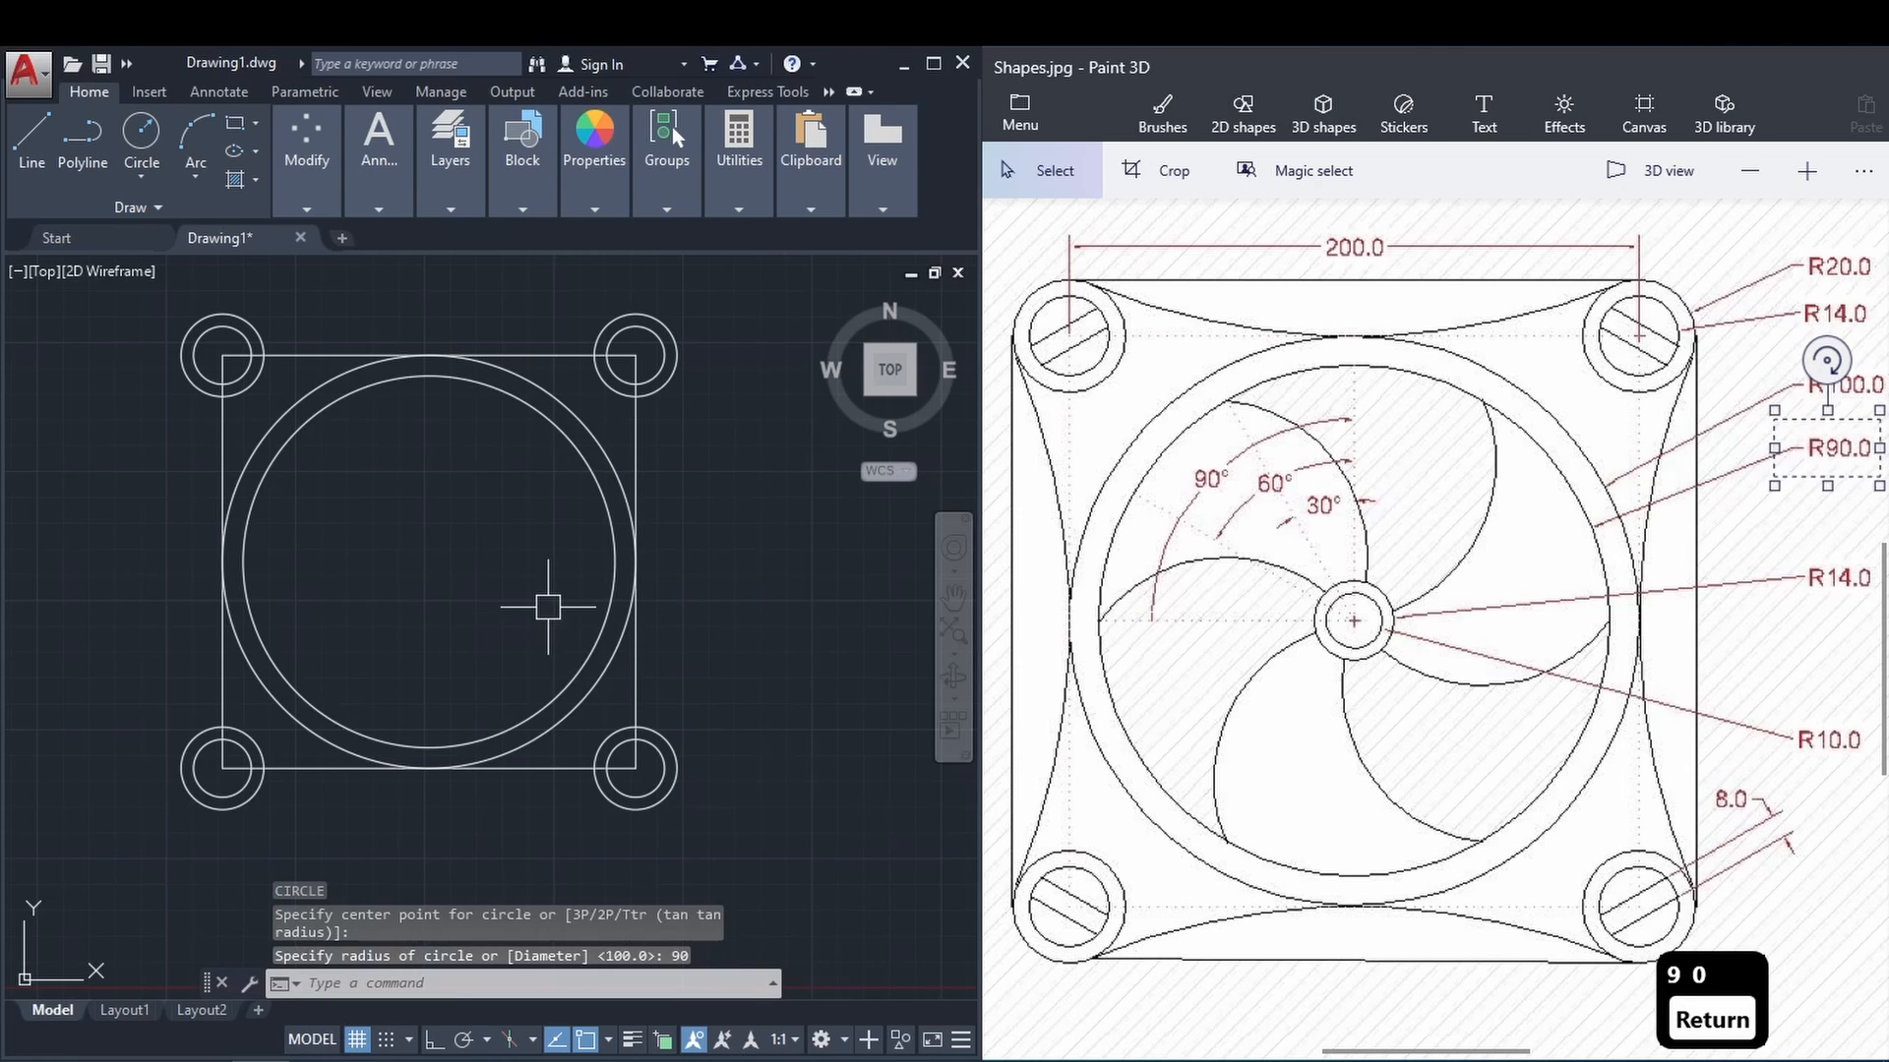
Mark the hub's R14.0 label on the Paint 3D reference, and draw a 14 mm radius circle at the common centre in AutoCAD.
left_click(1320, 753)
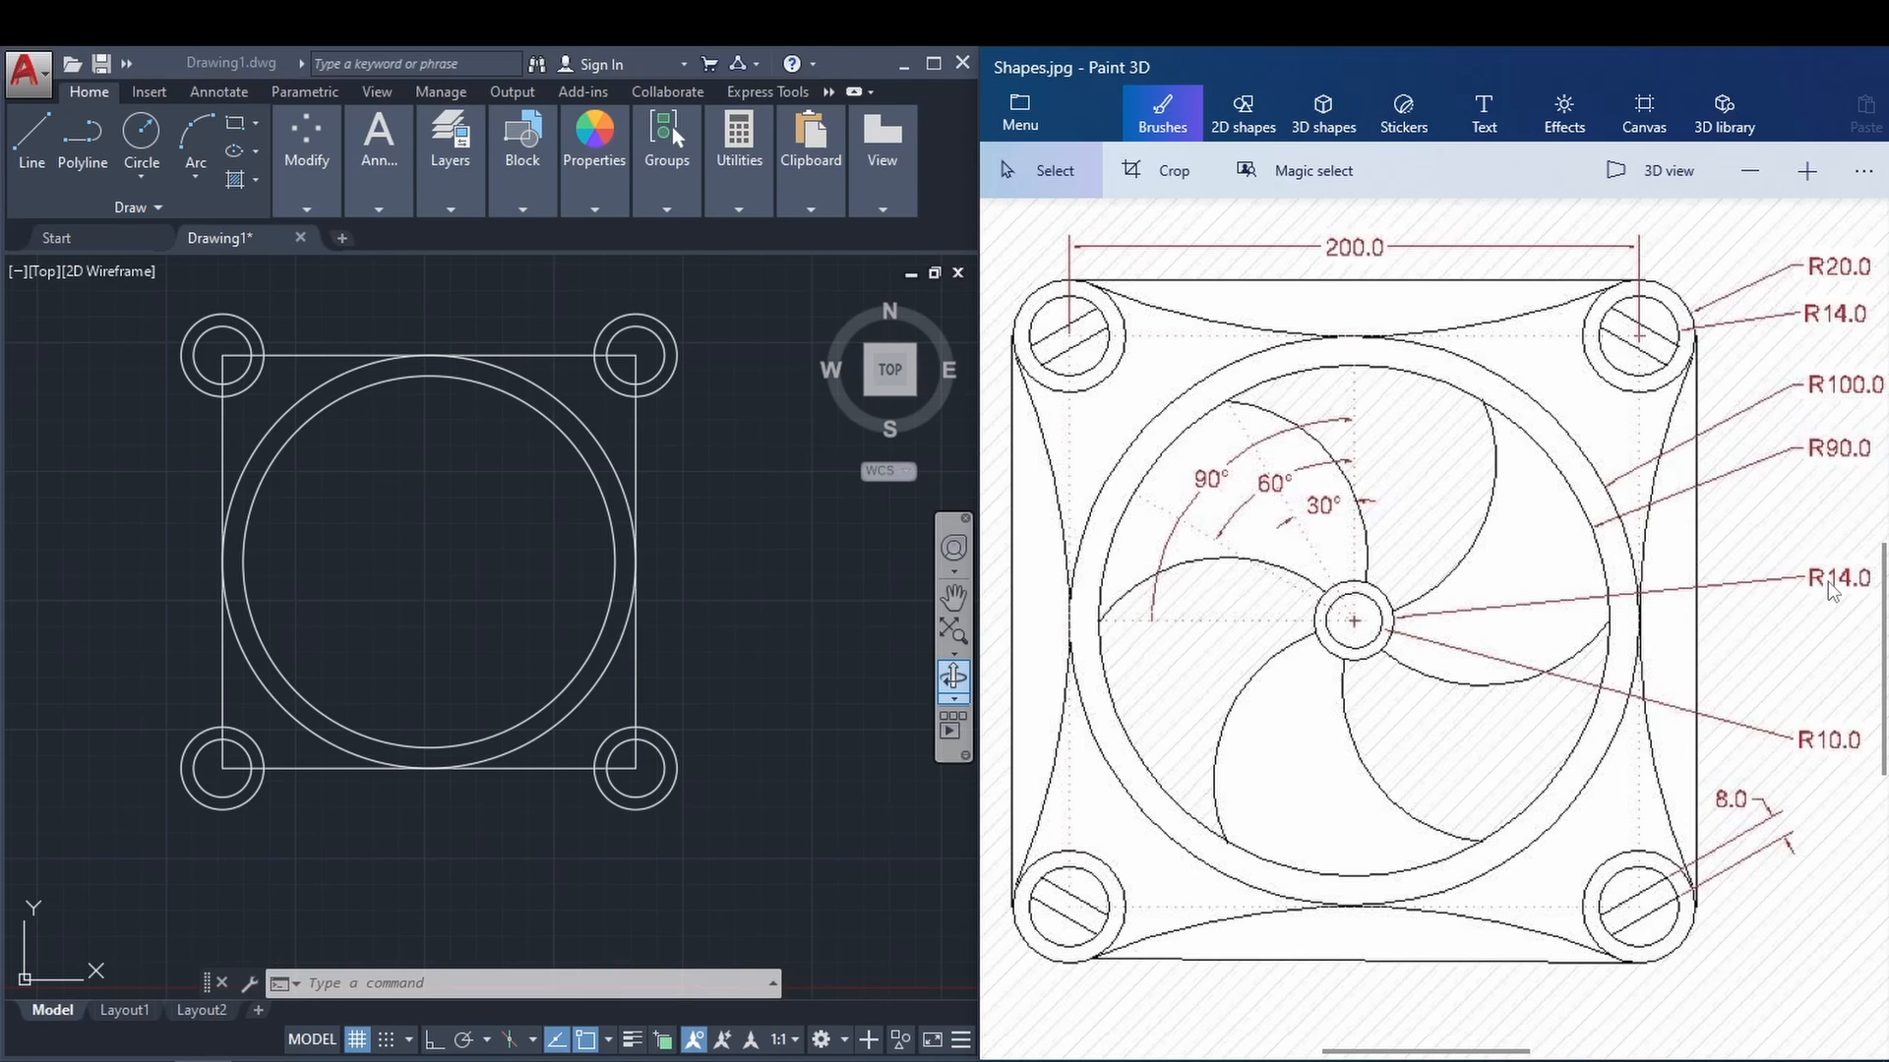
left_click_drag(1784, 538, 1875, 613)
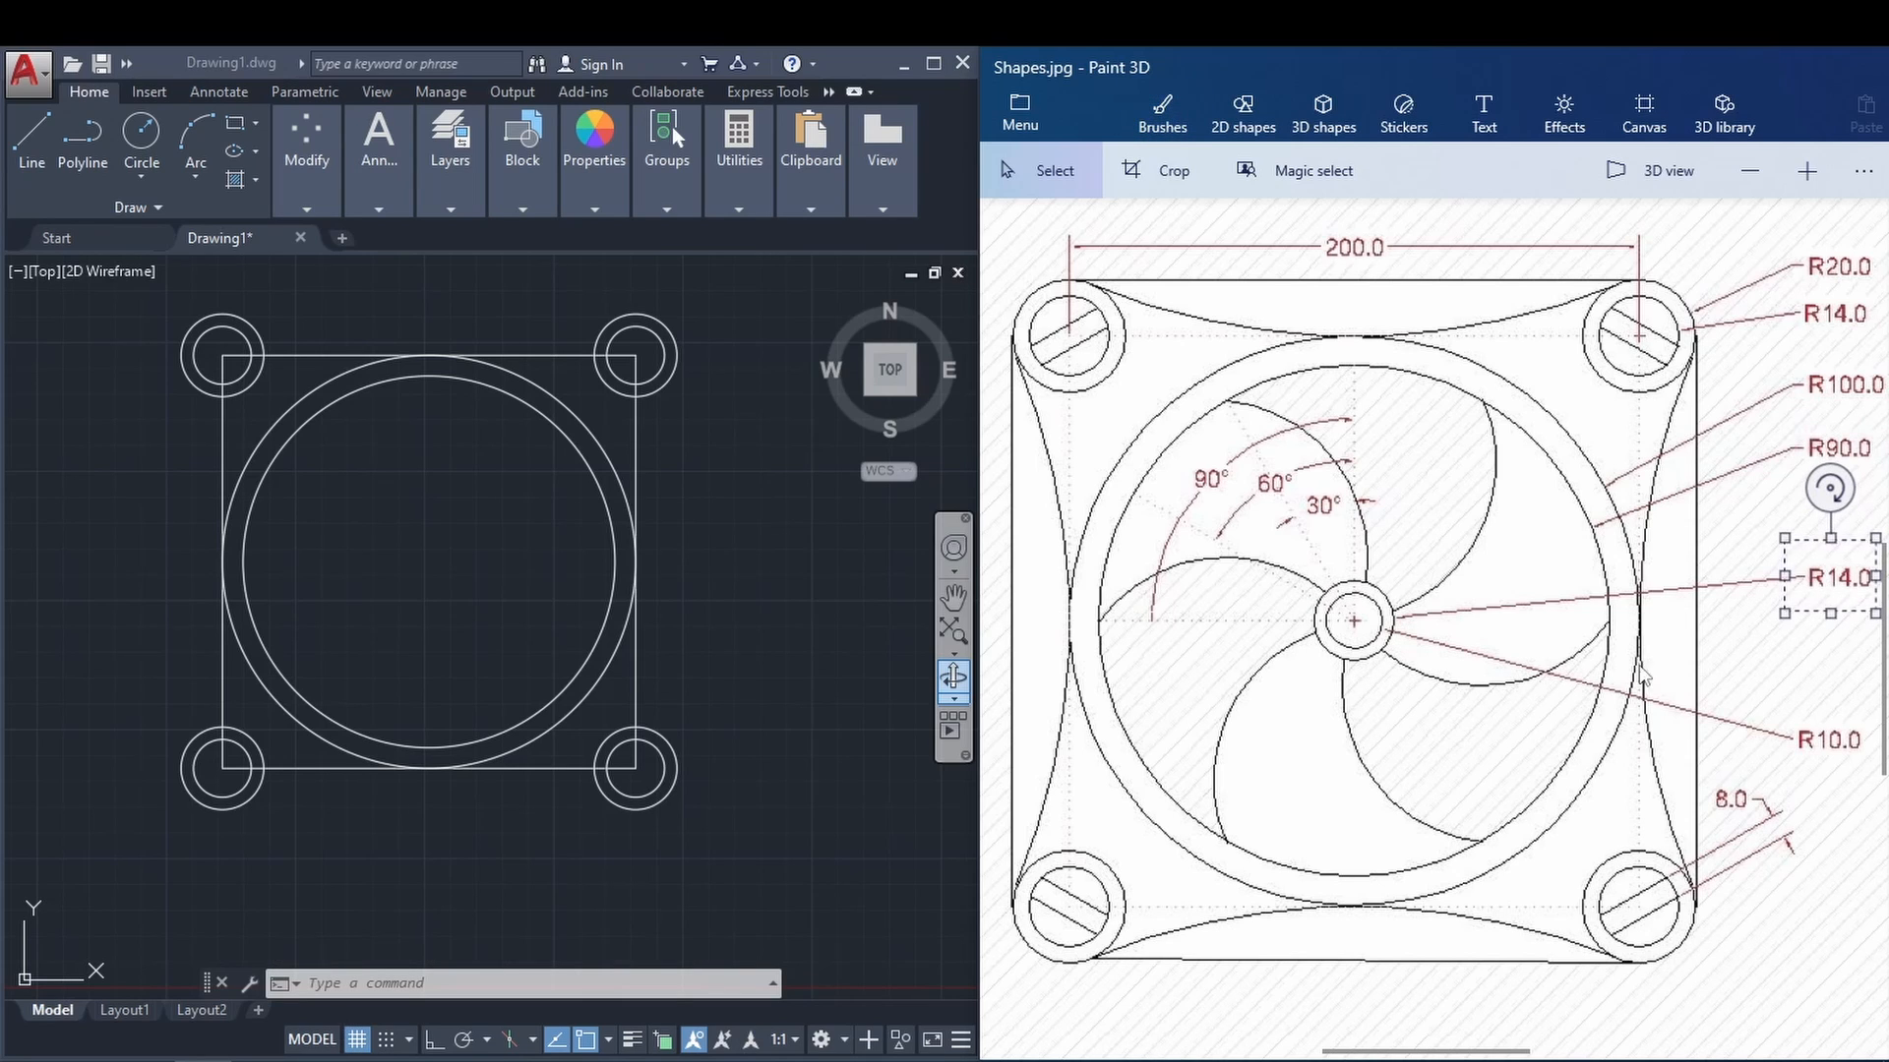
left_click(748, 624)
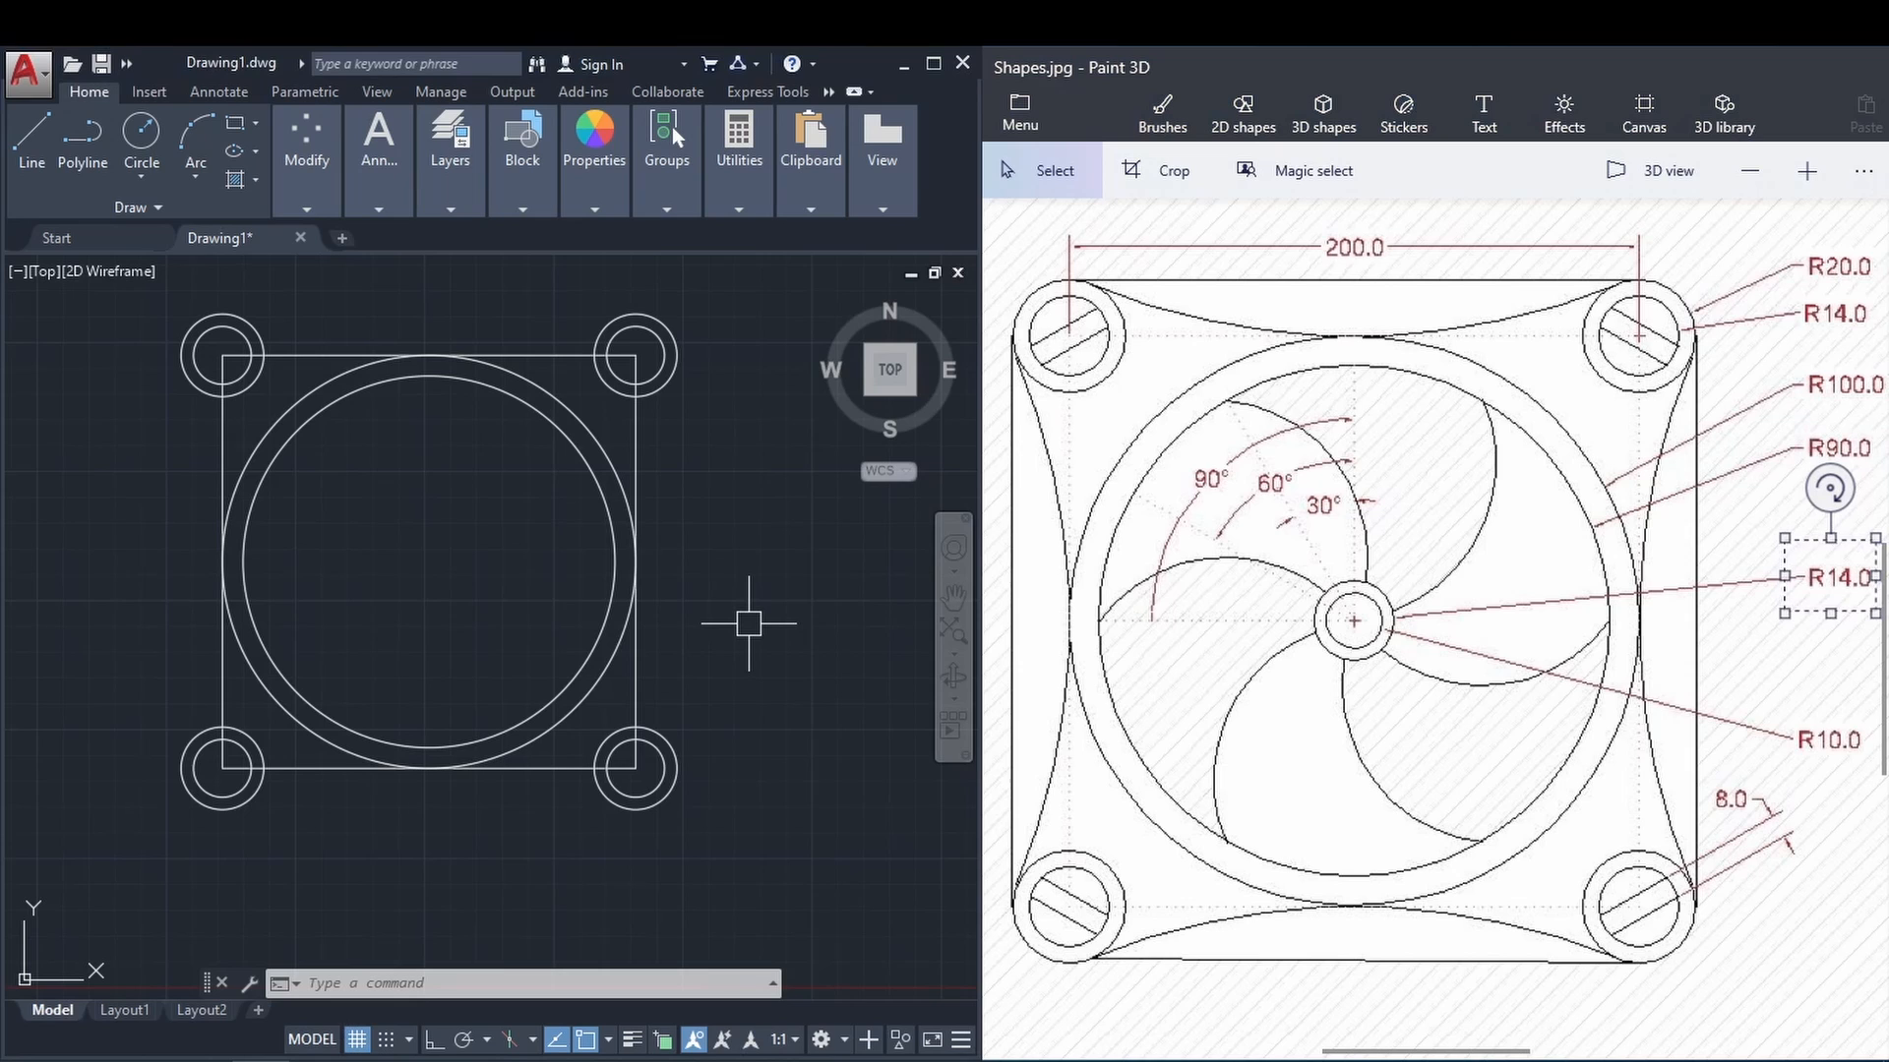
type("c")
key("space")
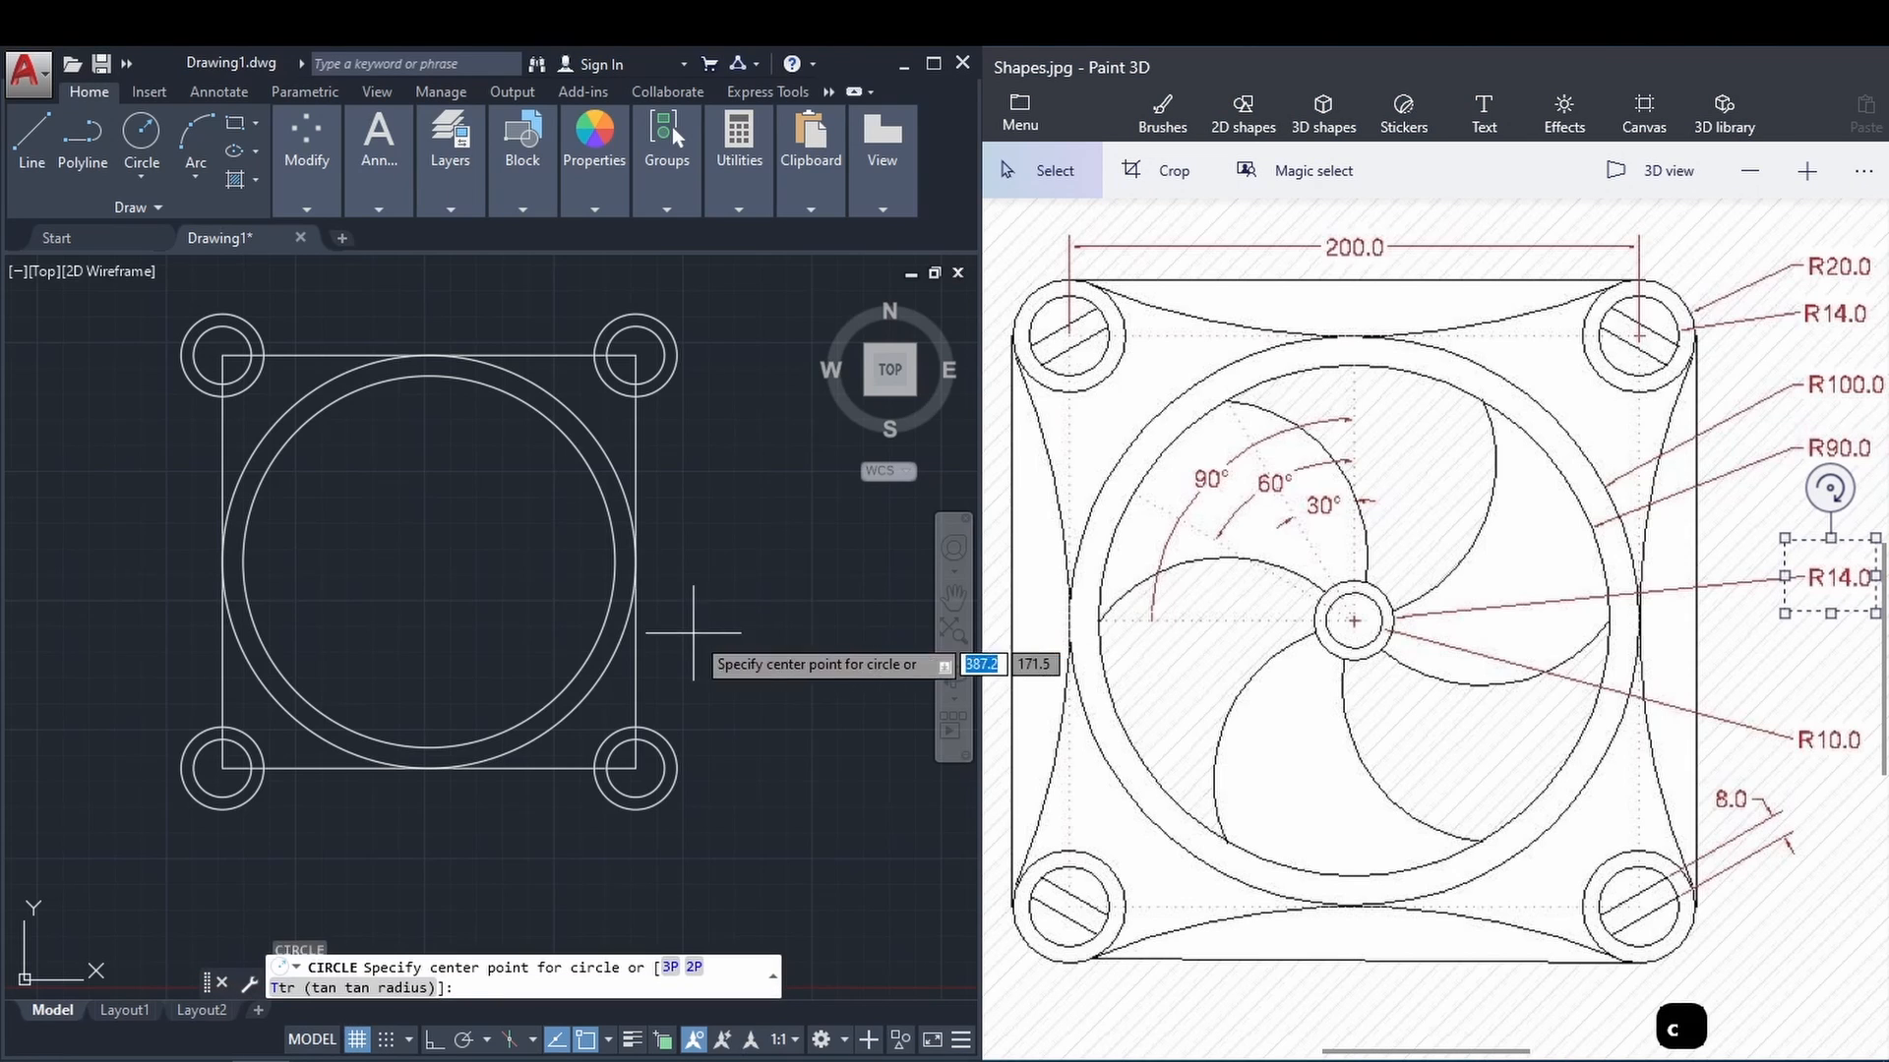
left_click(429, 560)
type("14")
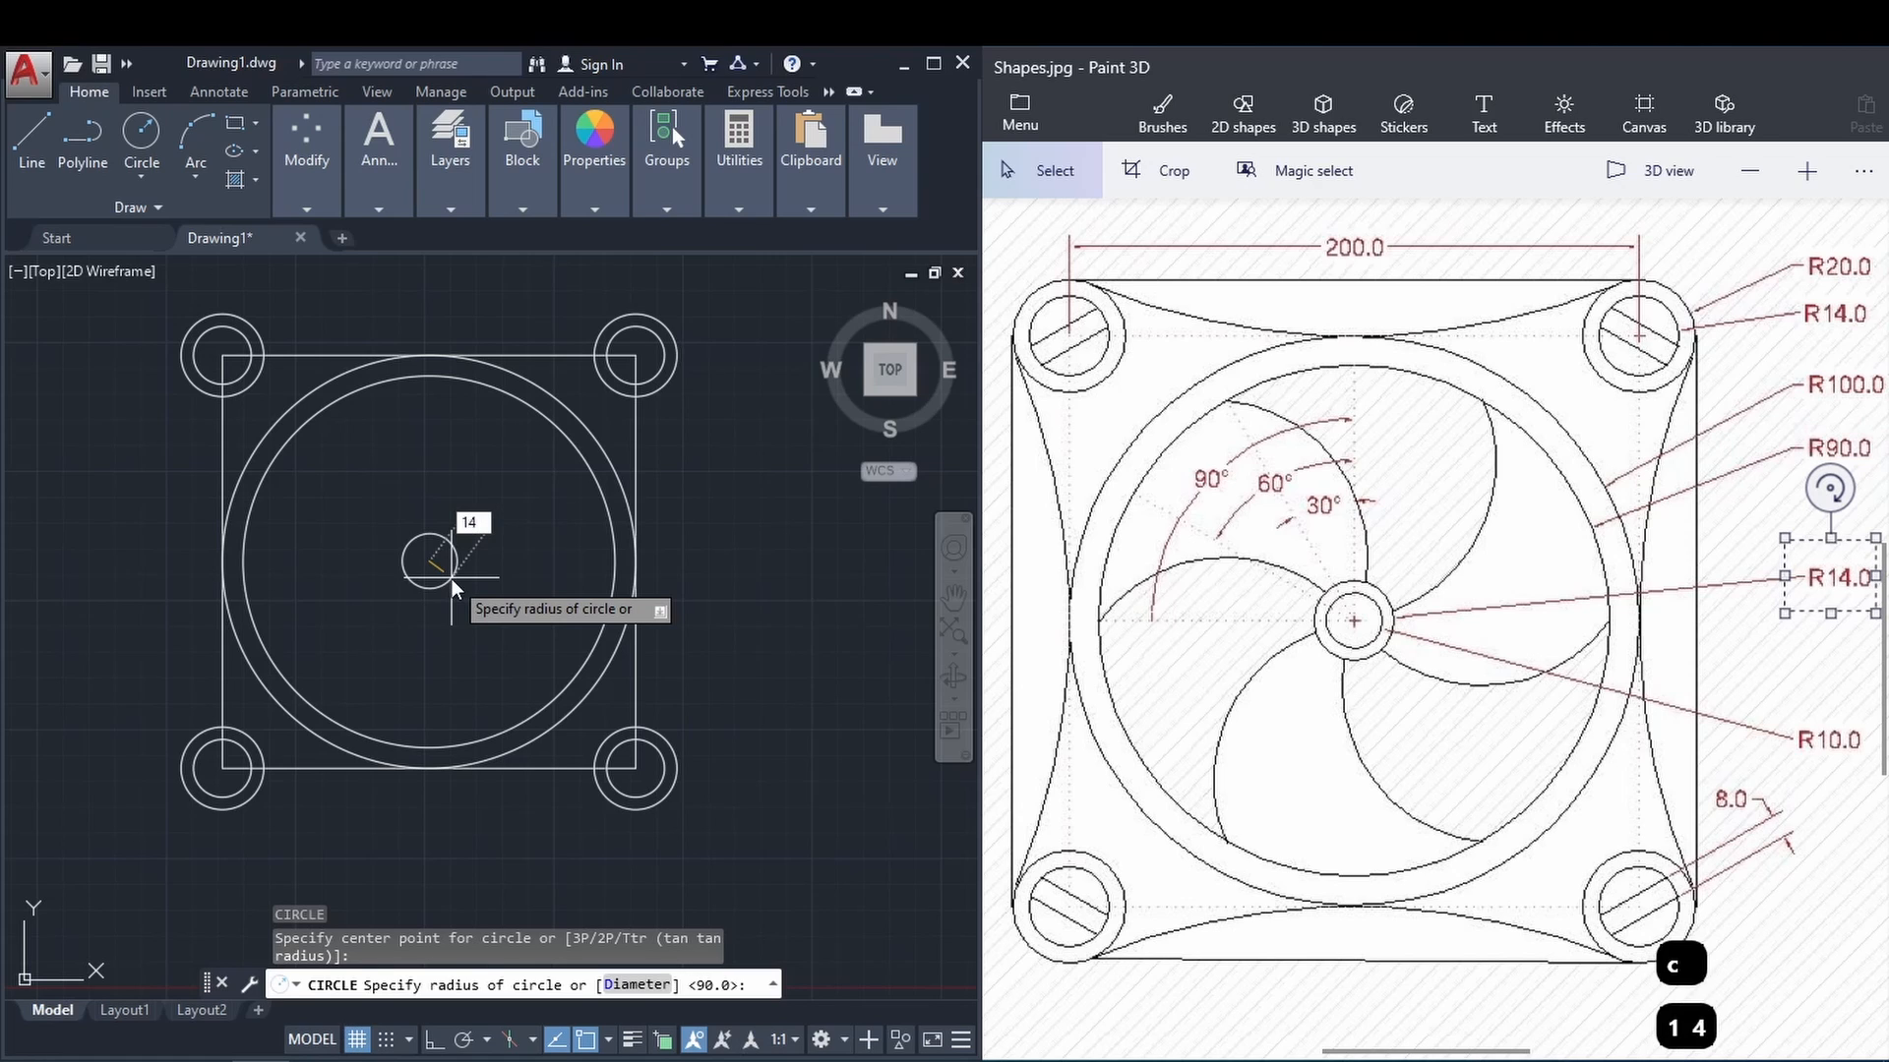
key("Return")
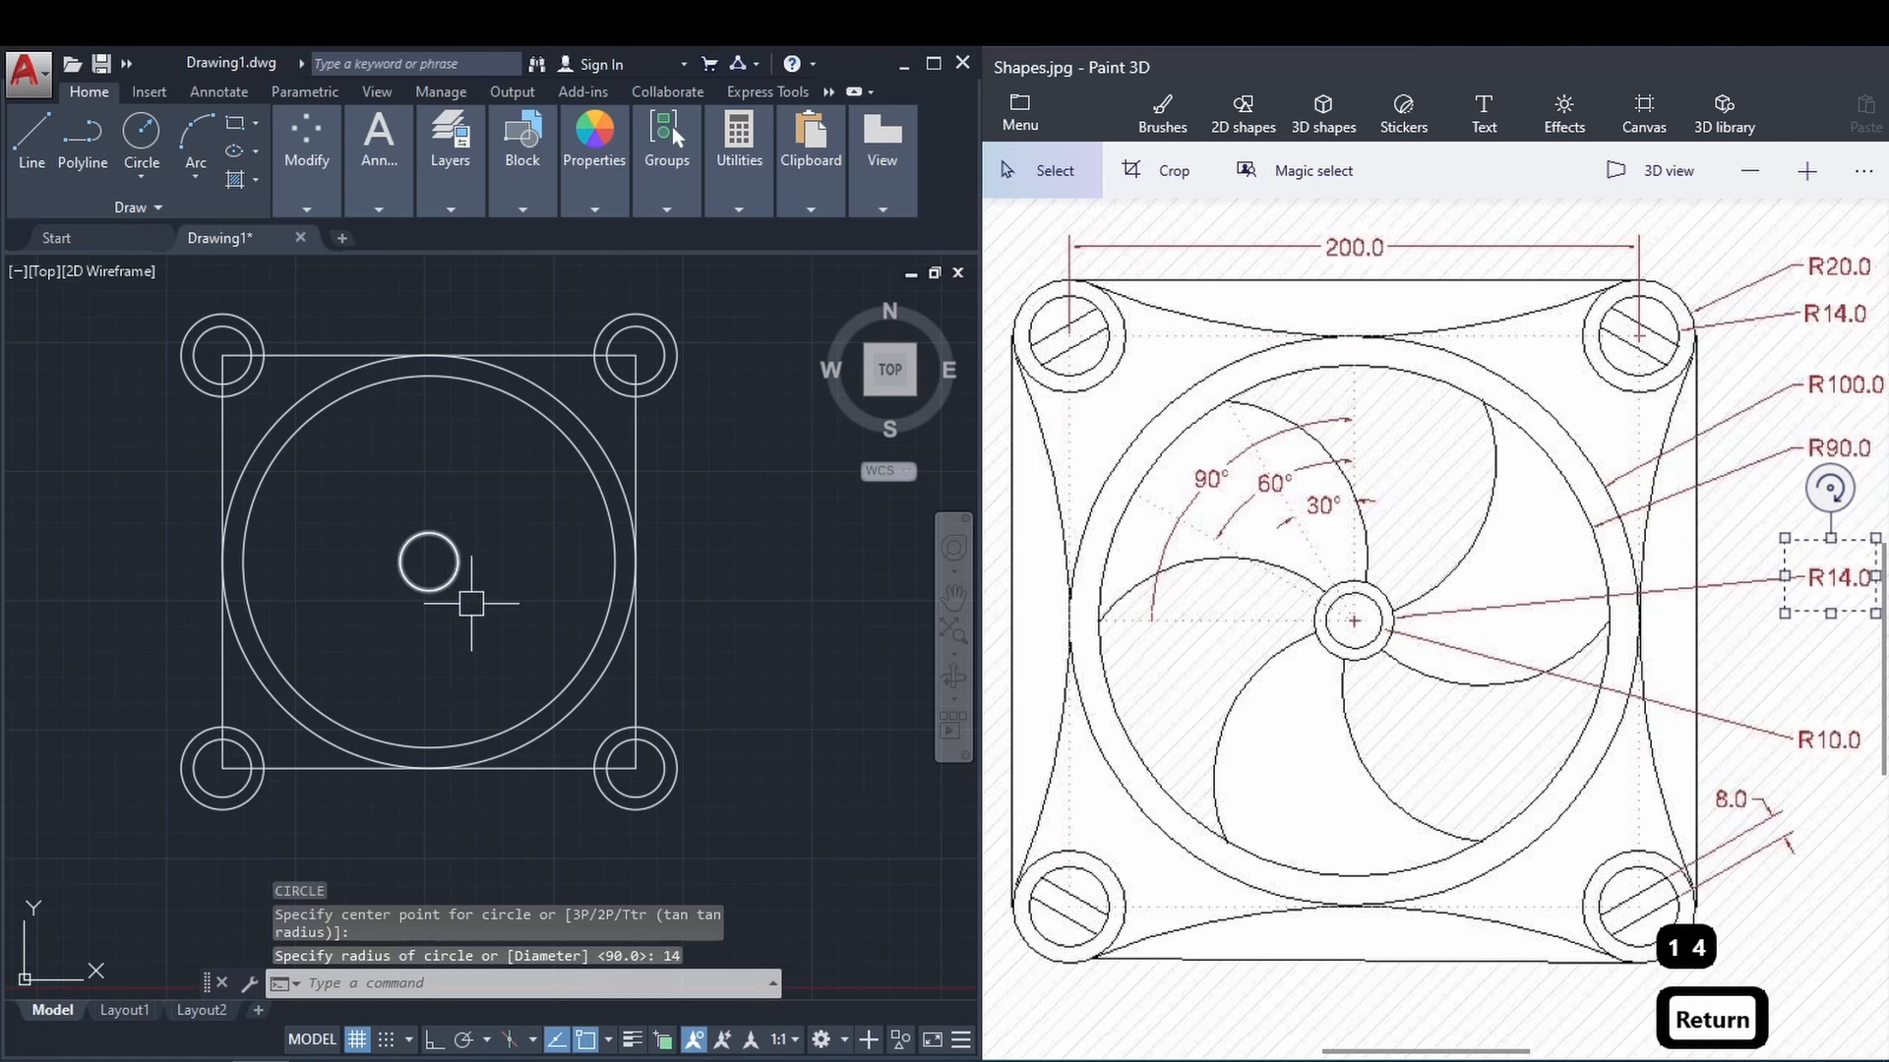
Mark the R10.0 label on the Paint 3D reference, and draw a concentric 10 mm radius circle inside the hub circle in AutoCAD.
left_click(1693, 689)
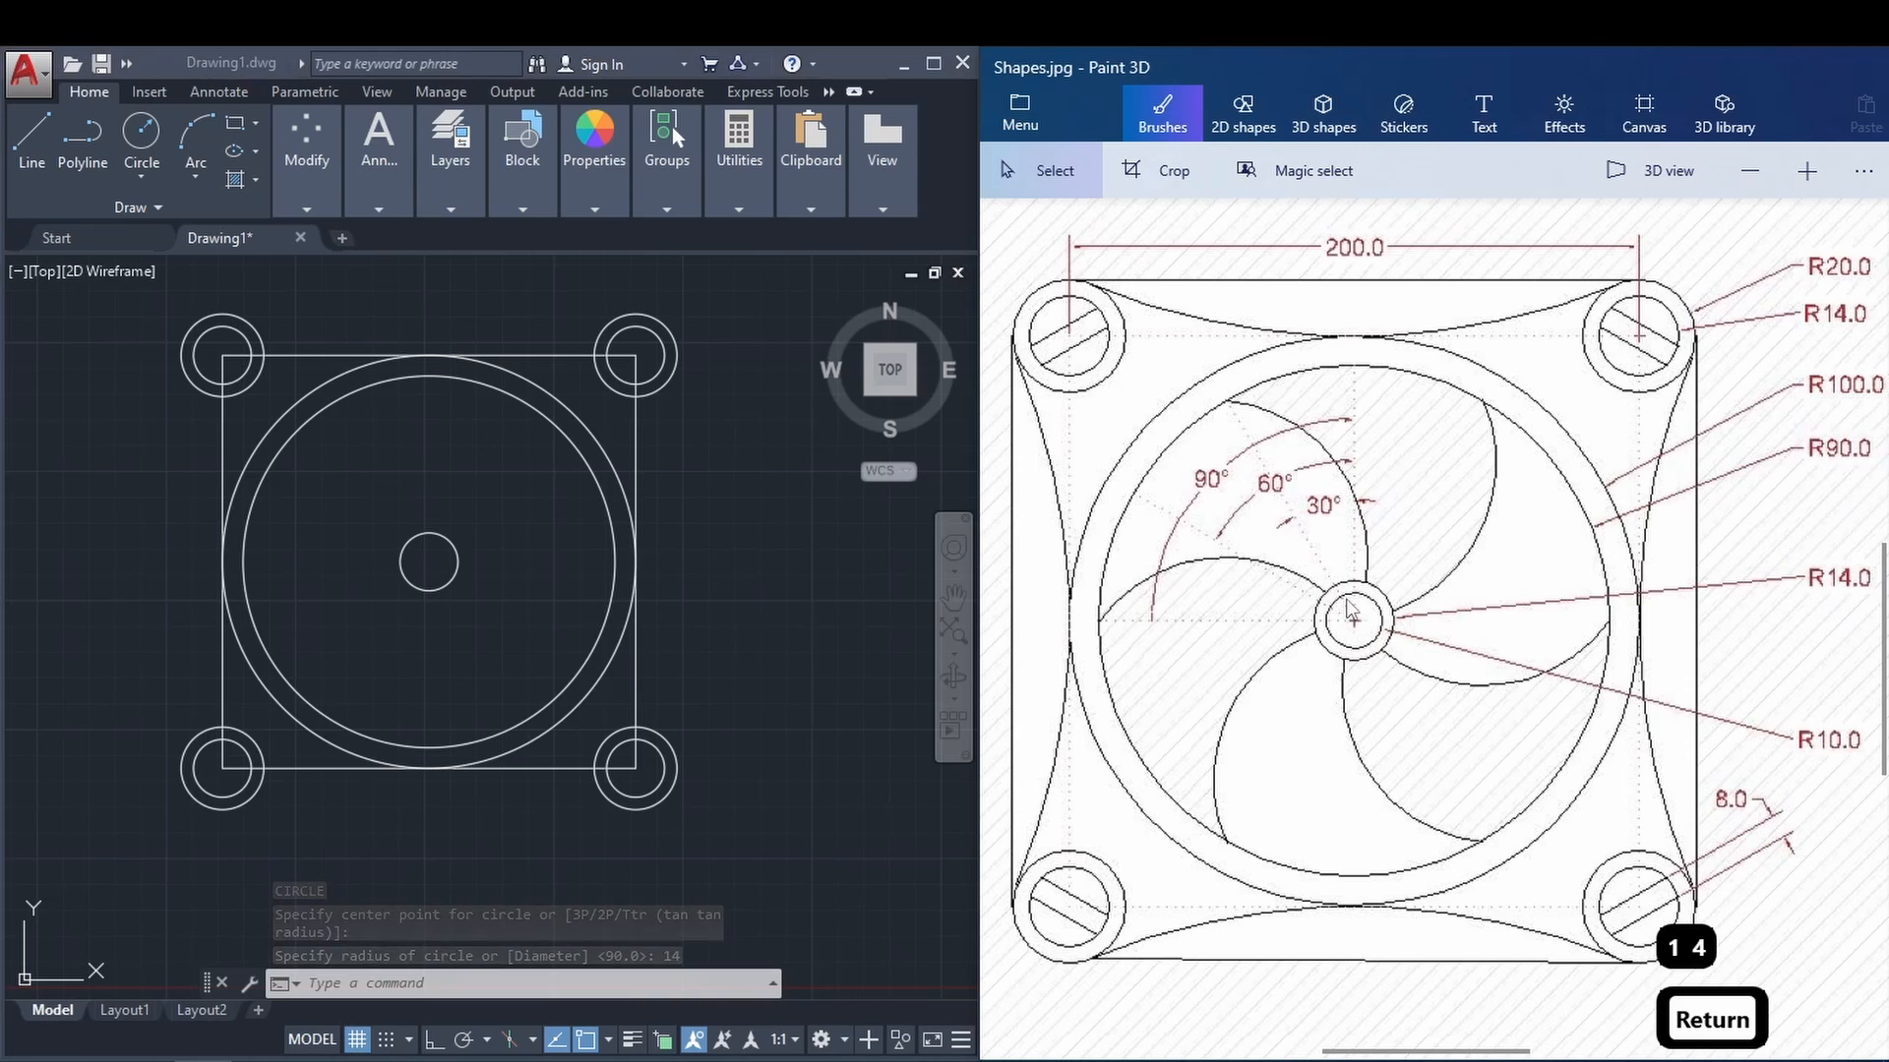
left_click_drag(1785, 726, 1876, 778)
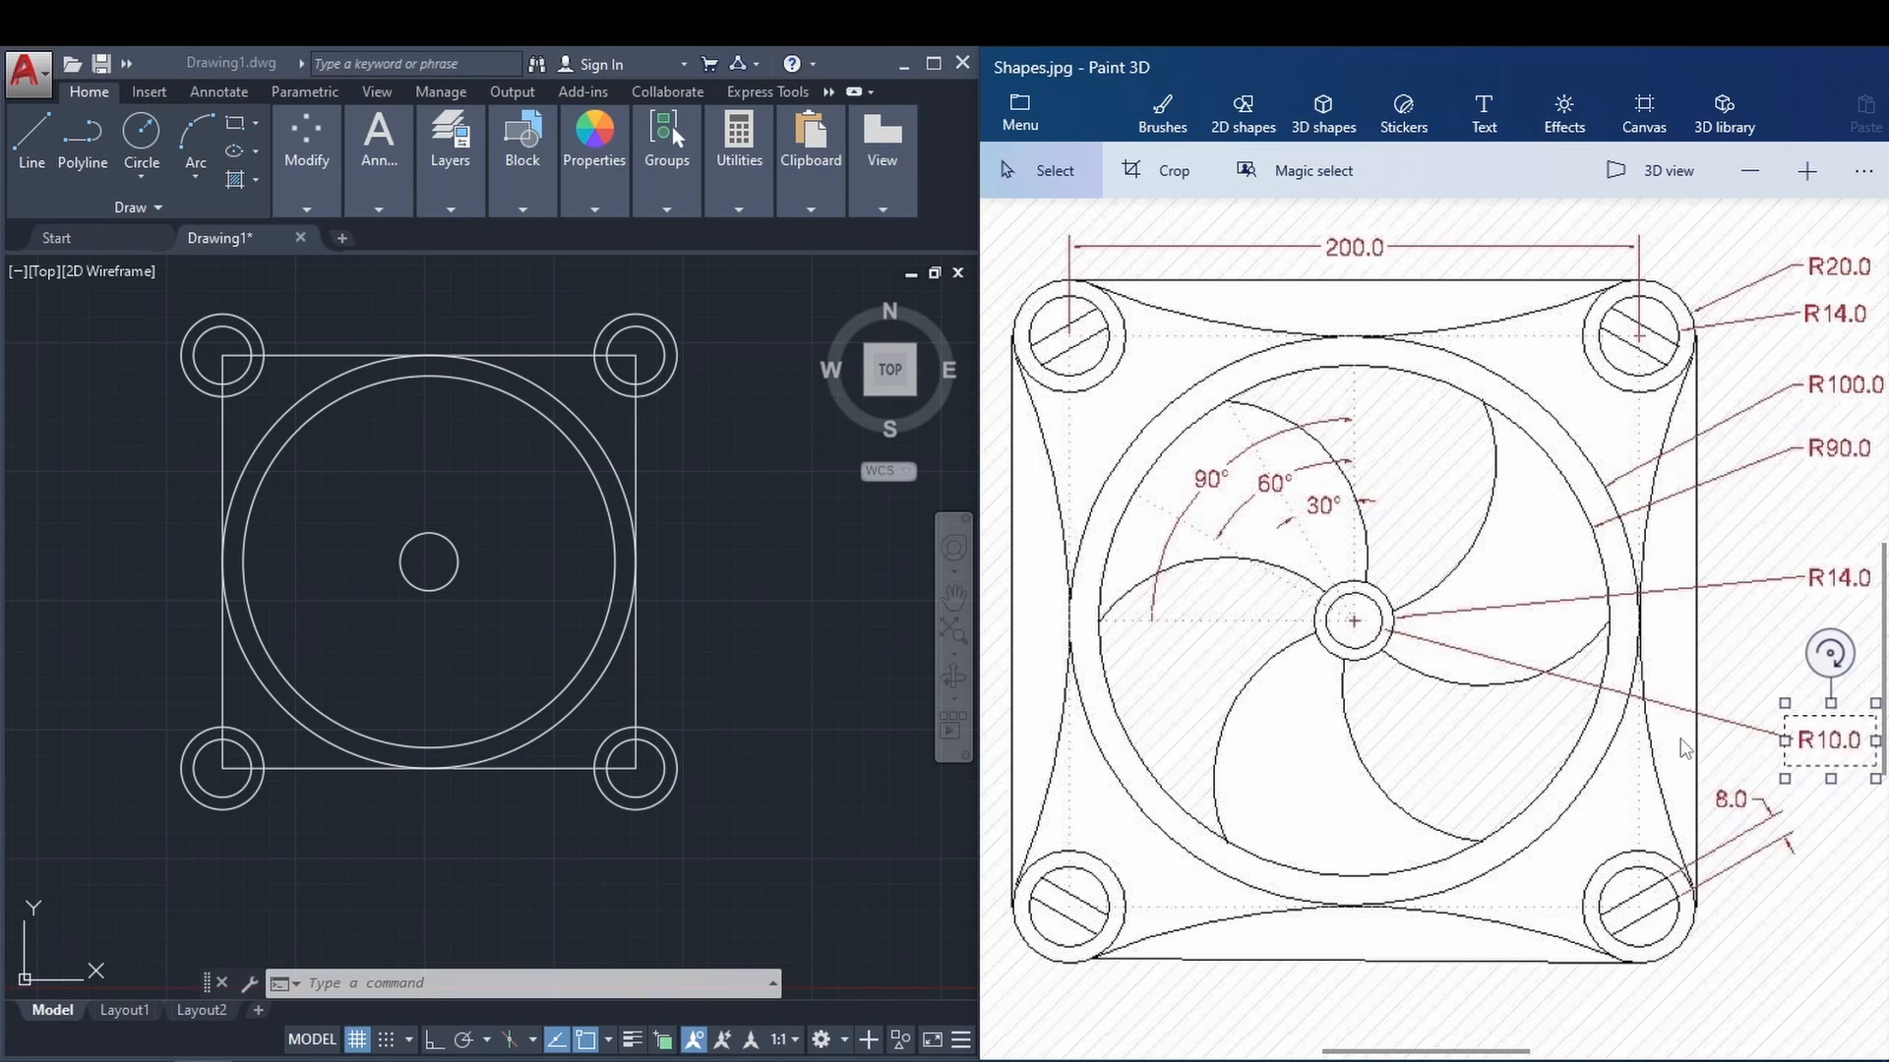
left_click(580, 641)
type("c")
key("space")
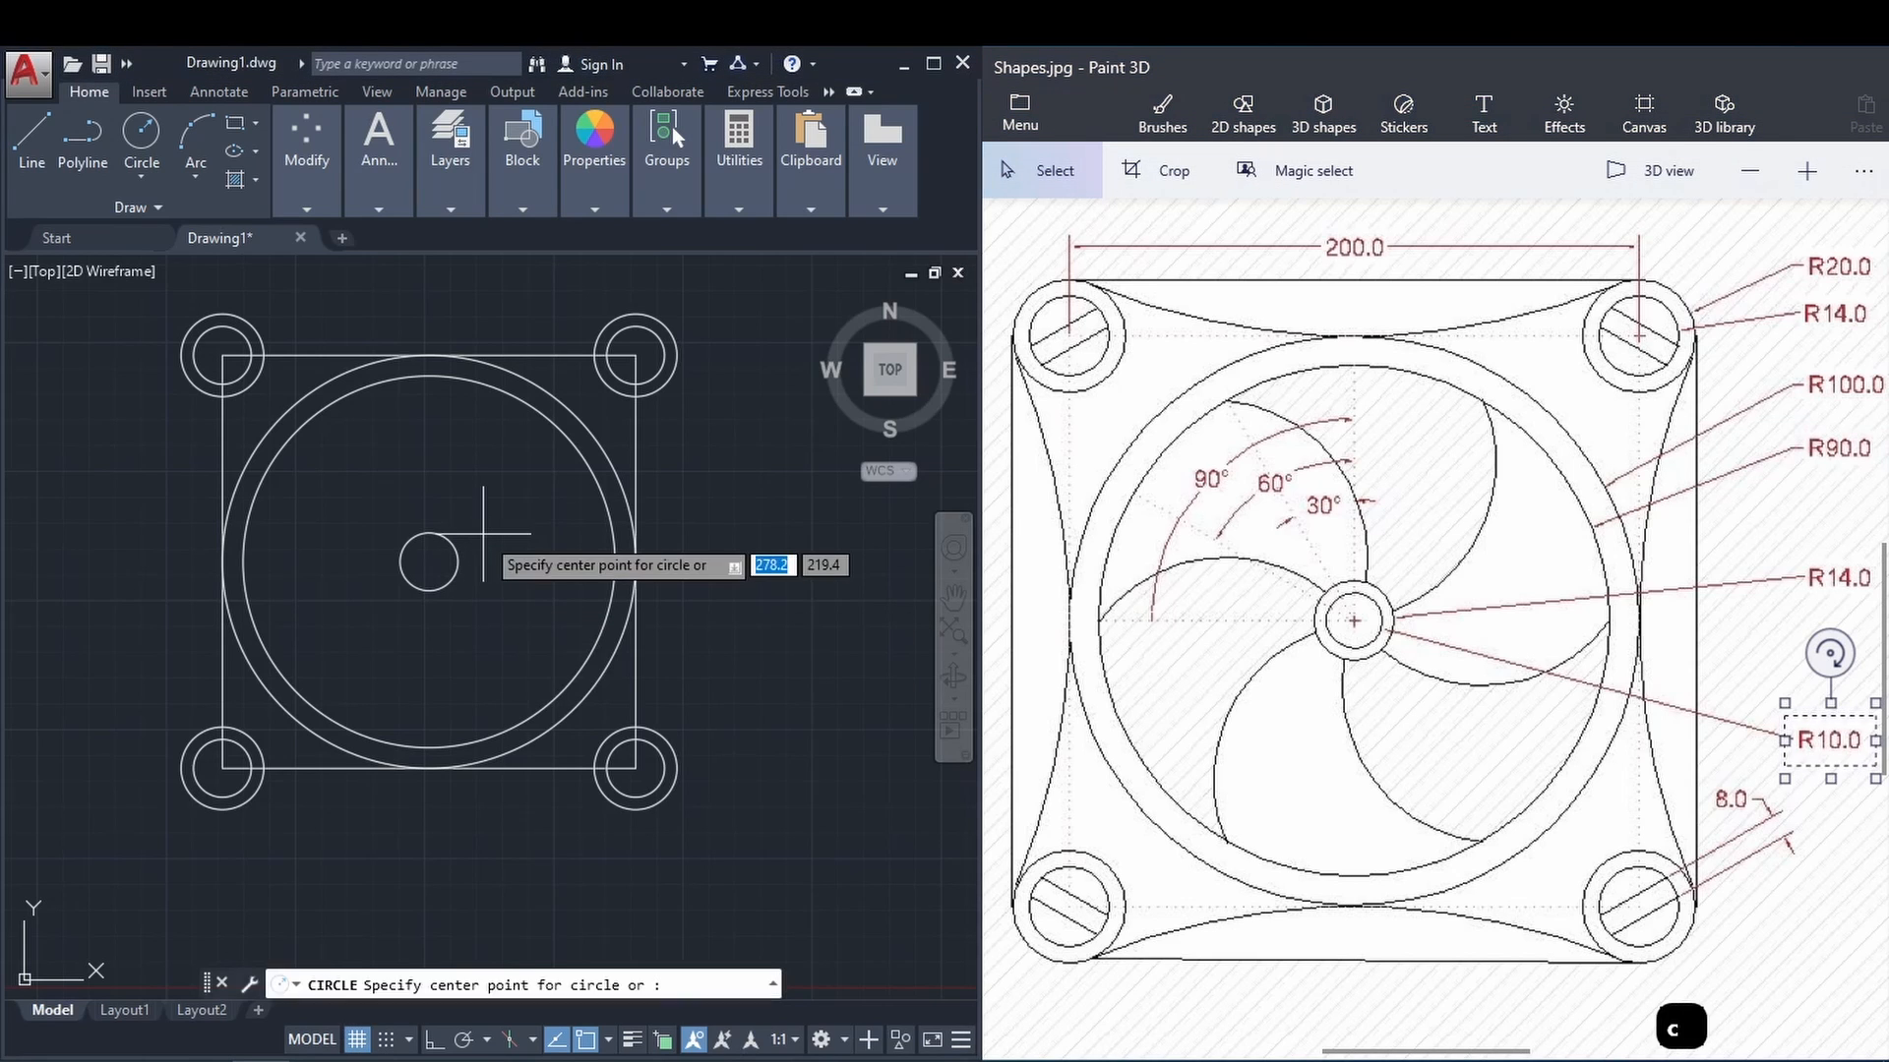
left_click(429, 562)
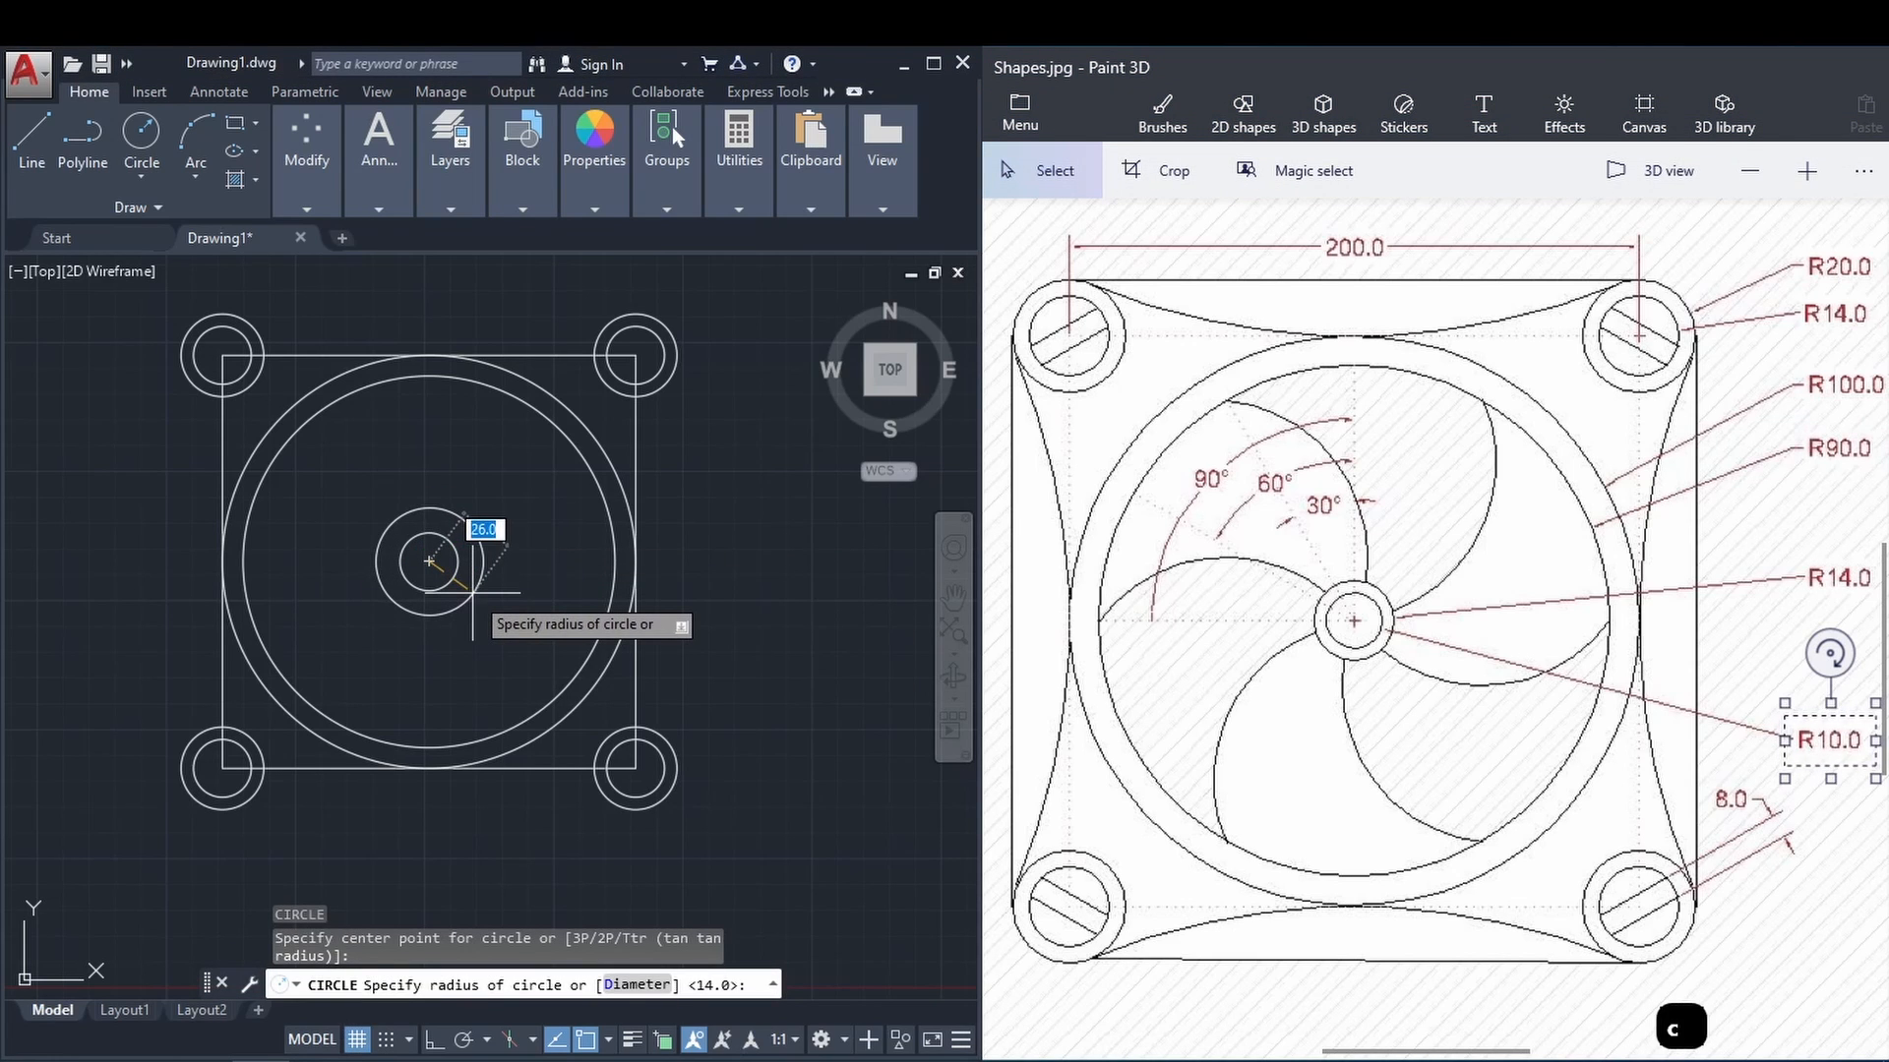
type("10")
key("Return")
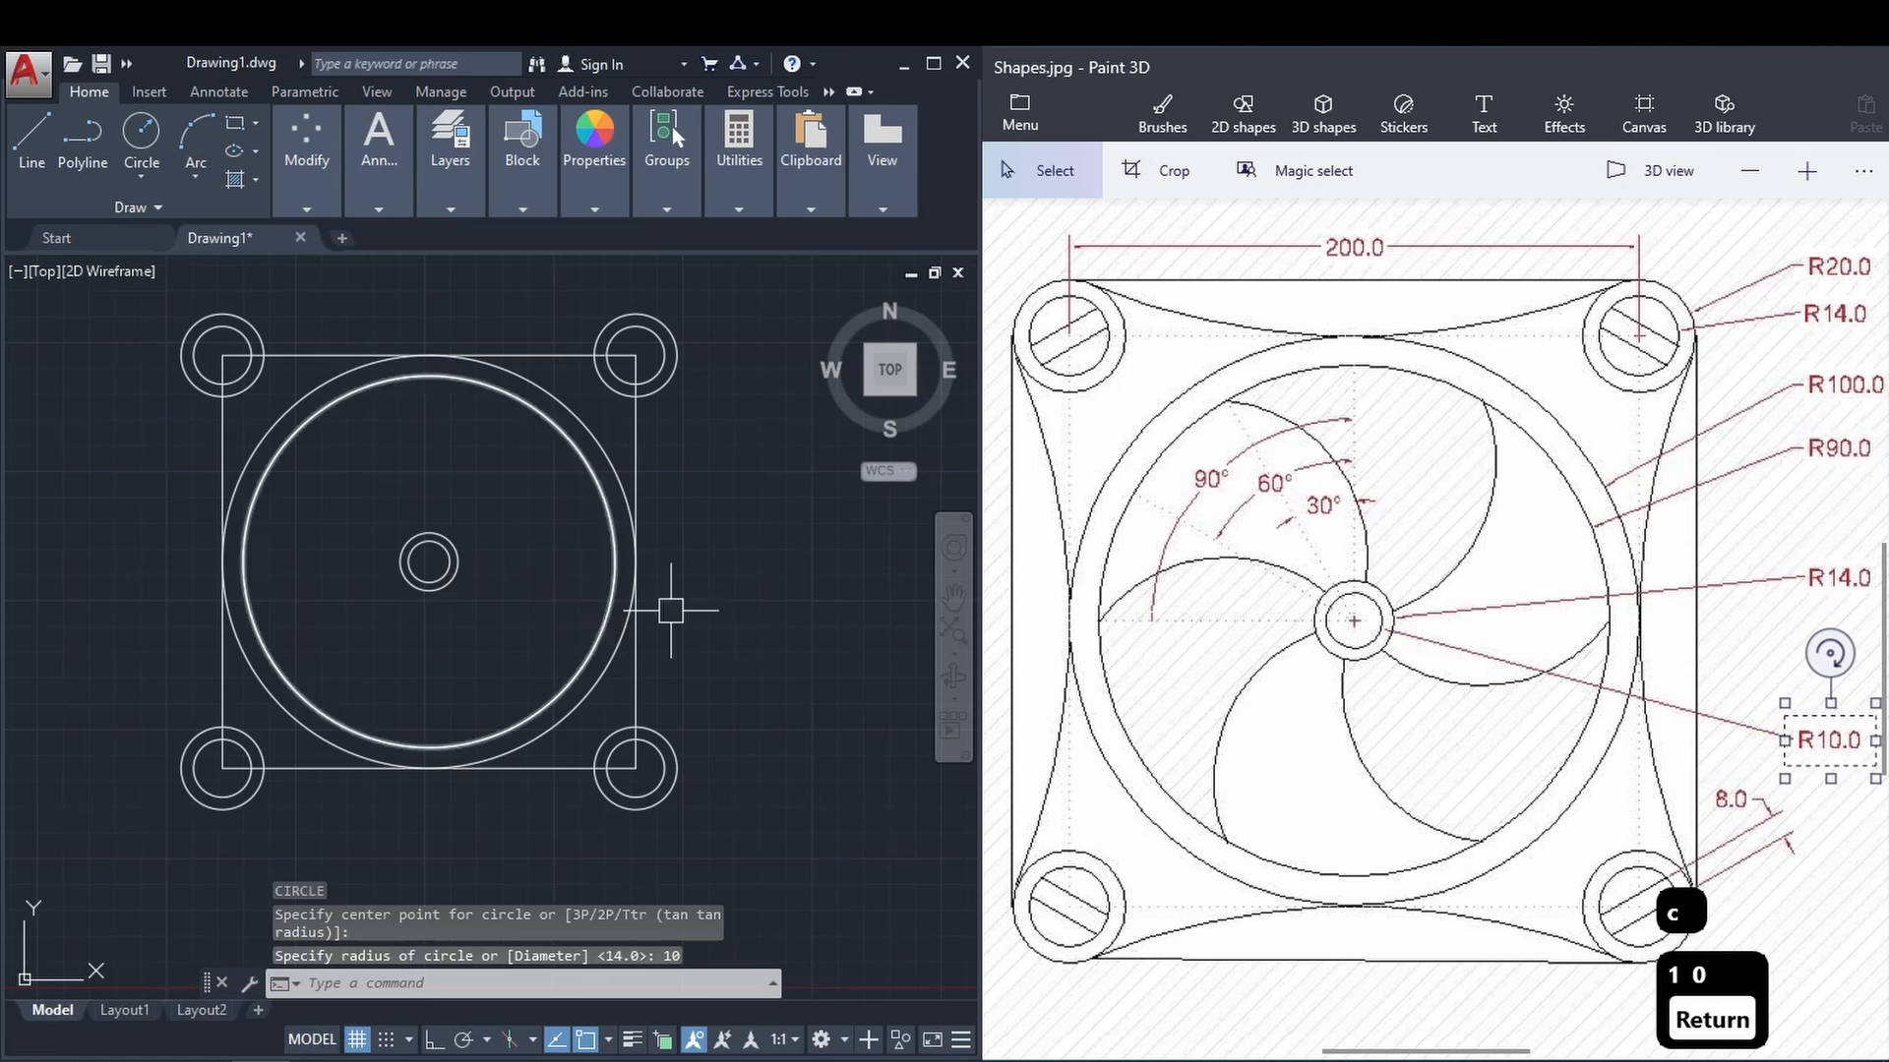
Erase the construction square in AutoCAD, and clear the R10.0 marking on the Paint 3D reference.
left_click(777, 550)
left_click(751, 561)
left_click(646, 452)
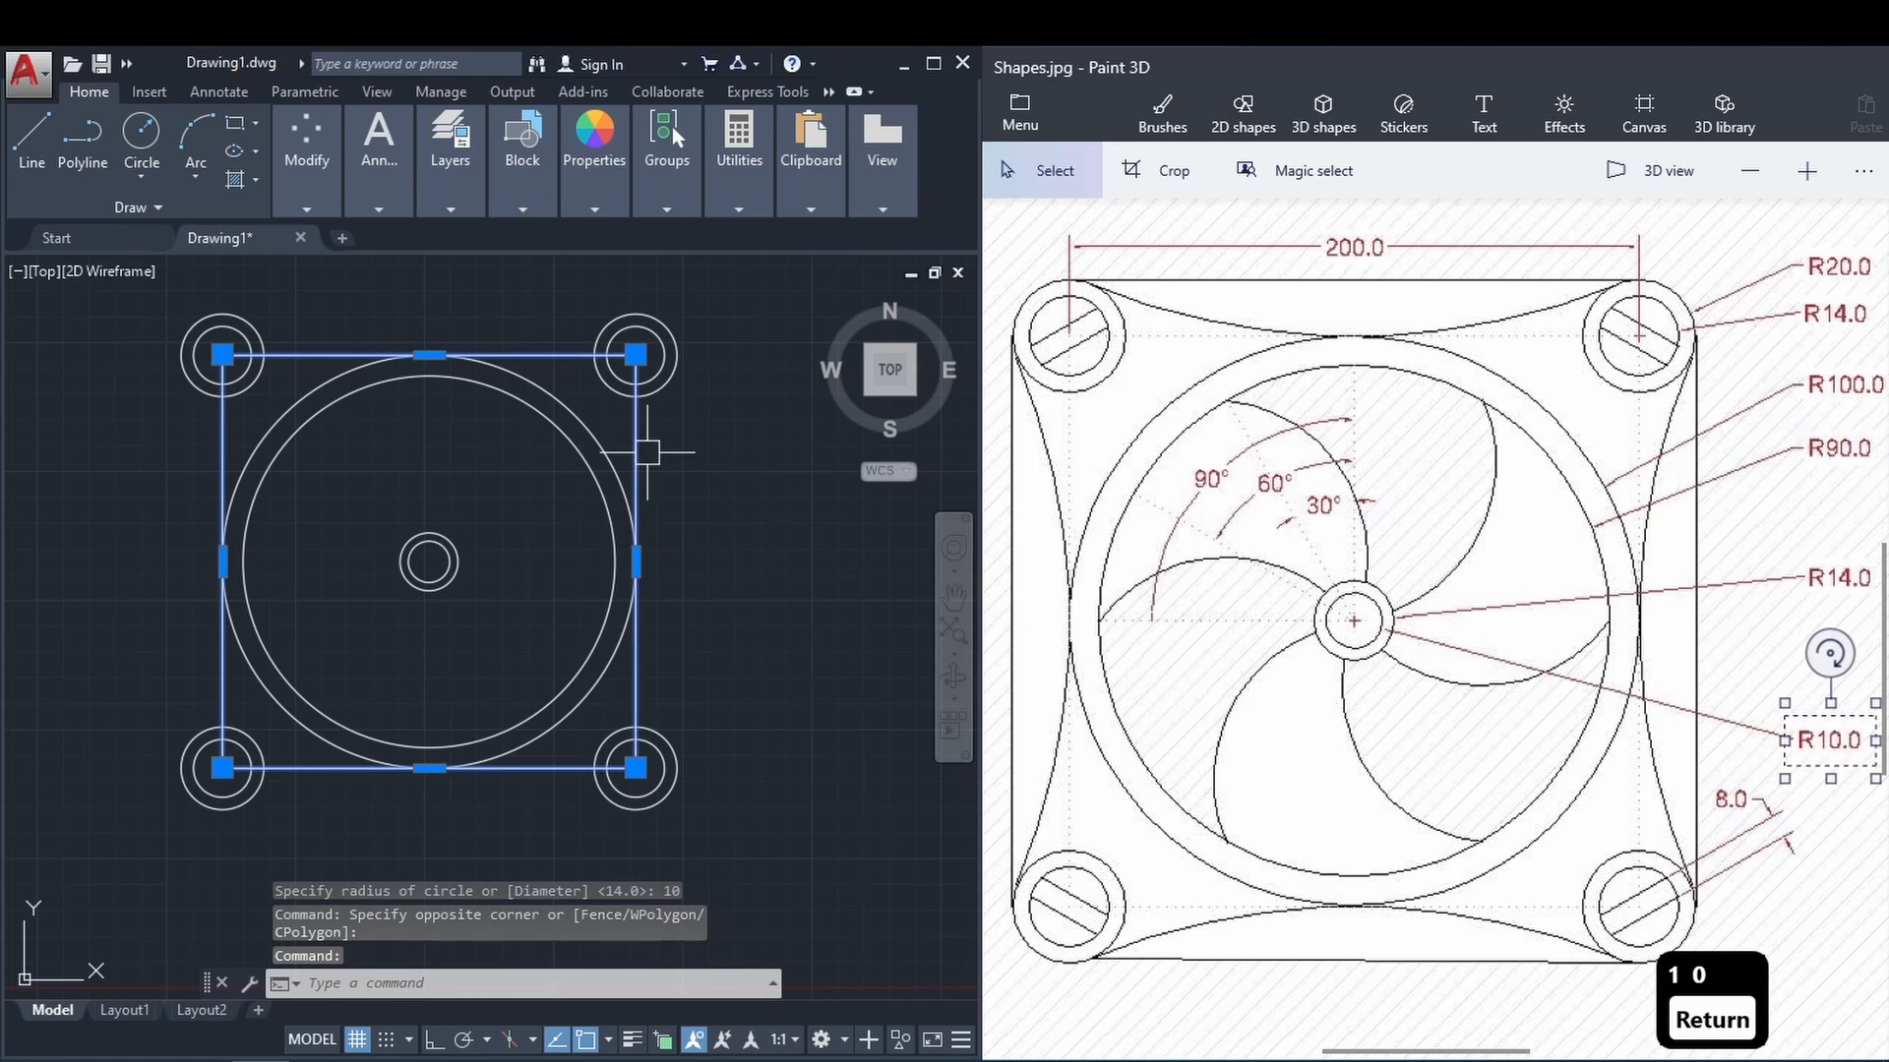
right_click(700, 441)
left_click(757, 616)
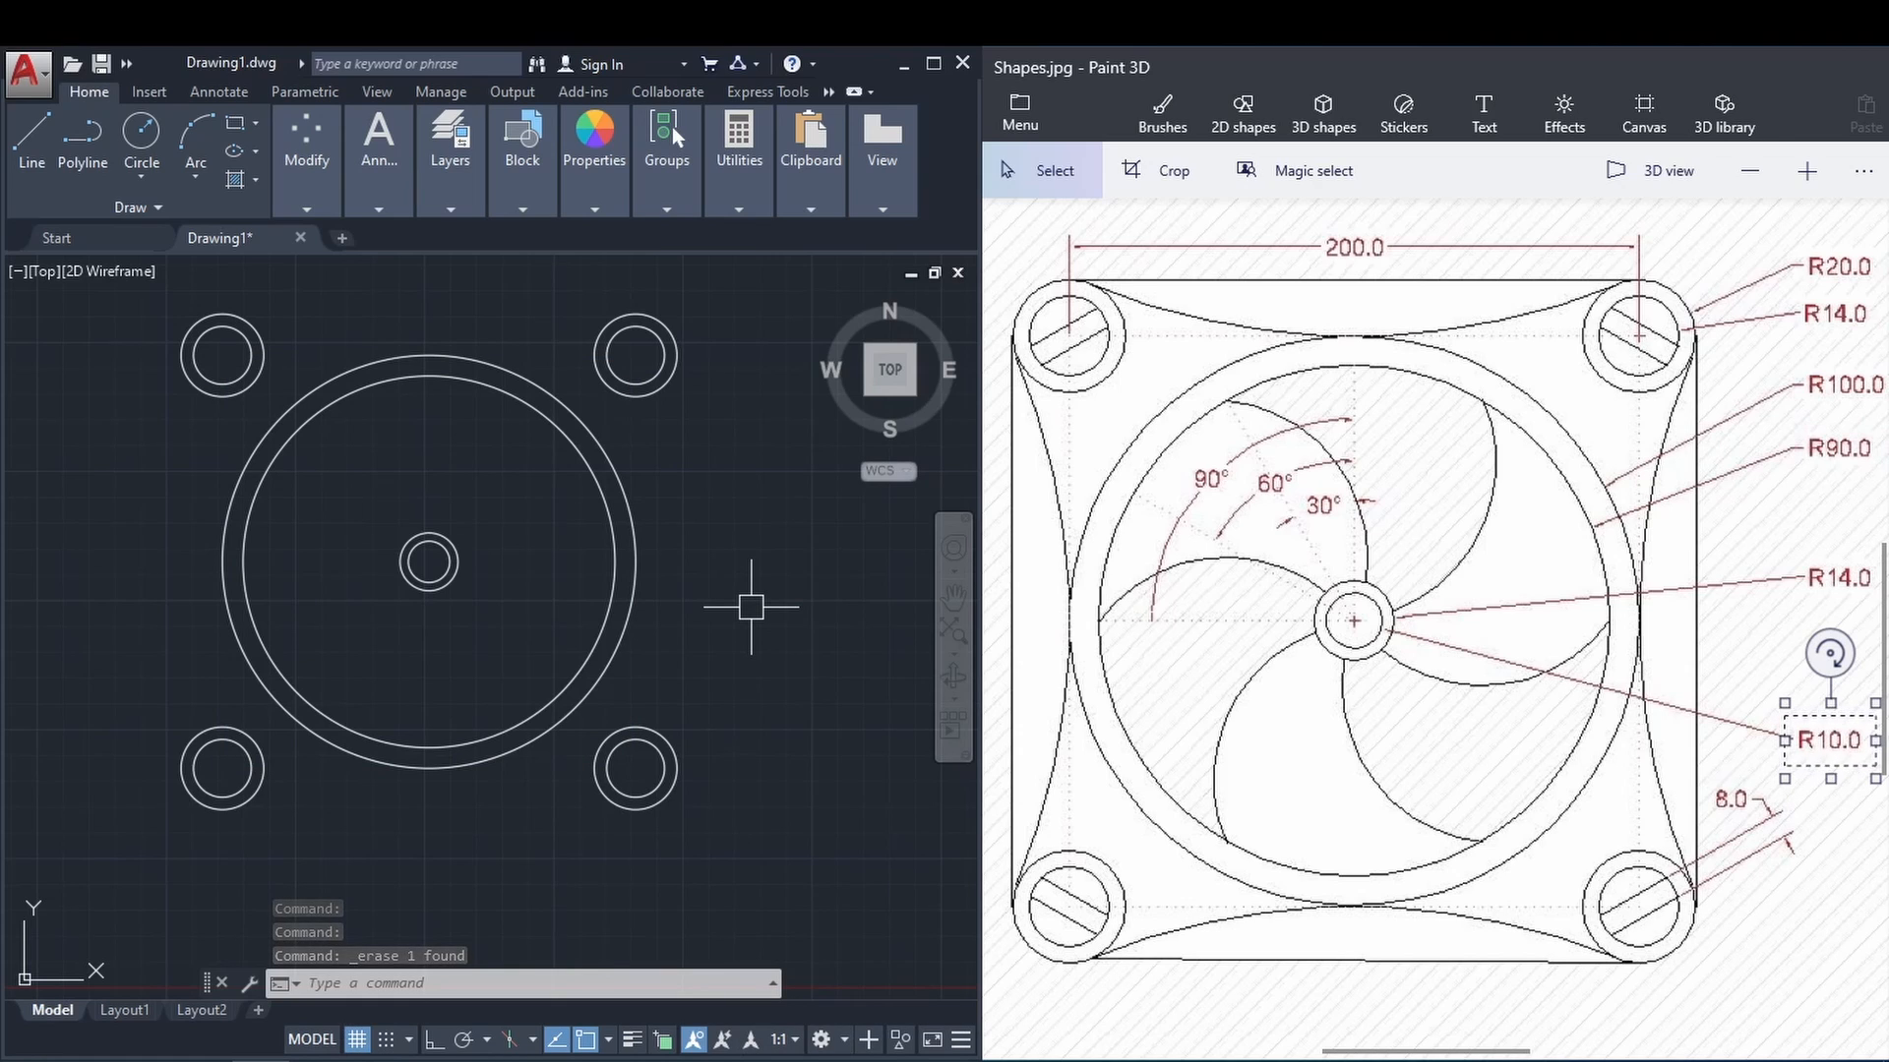
left_click(1295, 576)
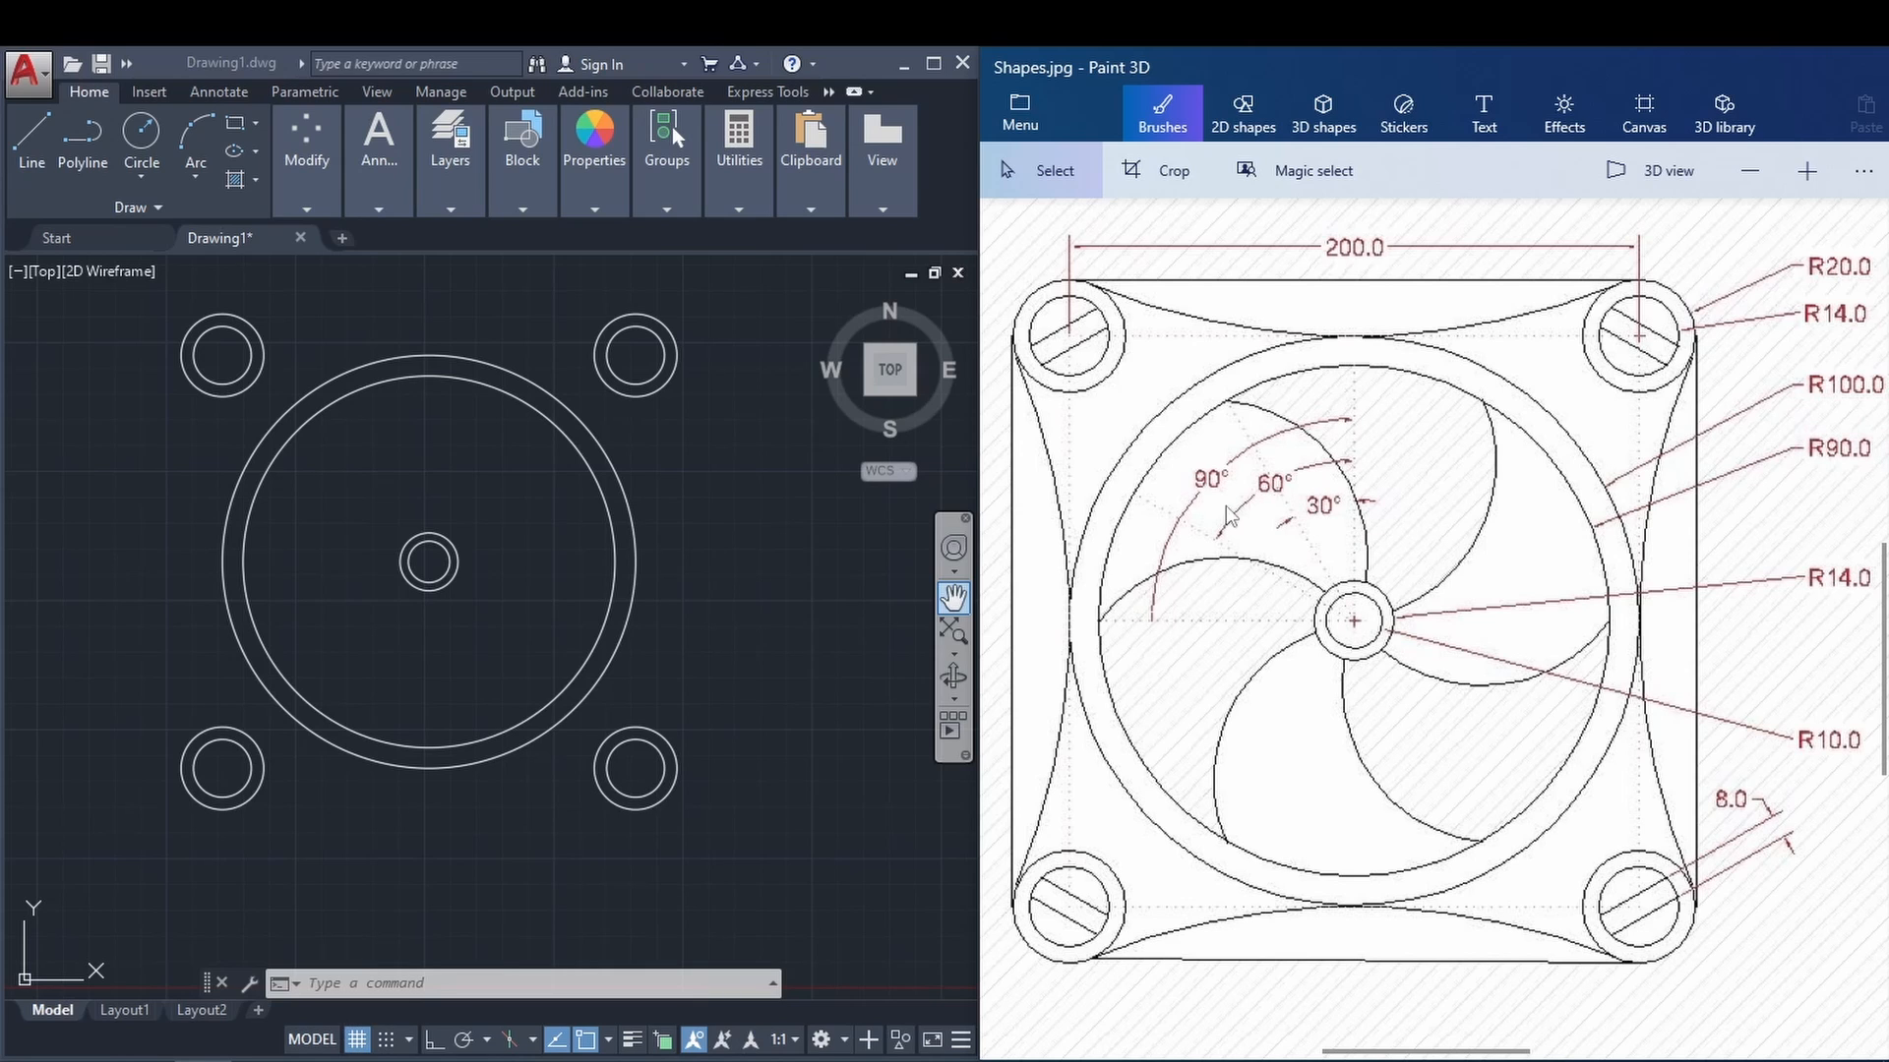
left_click(662, 581)
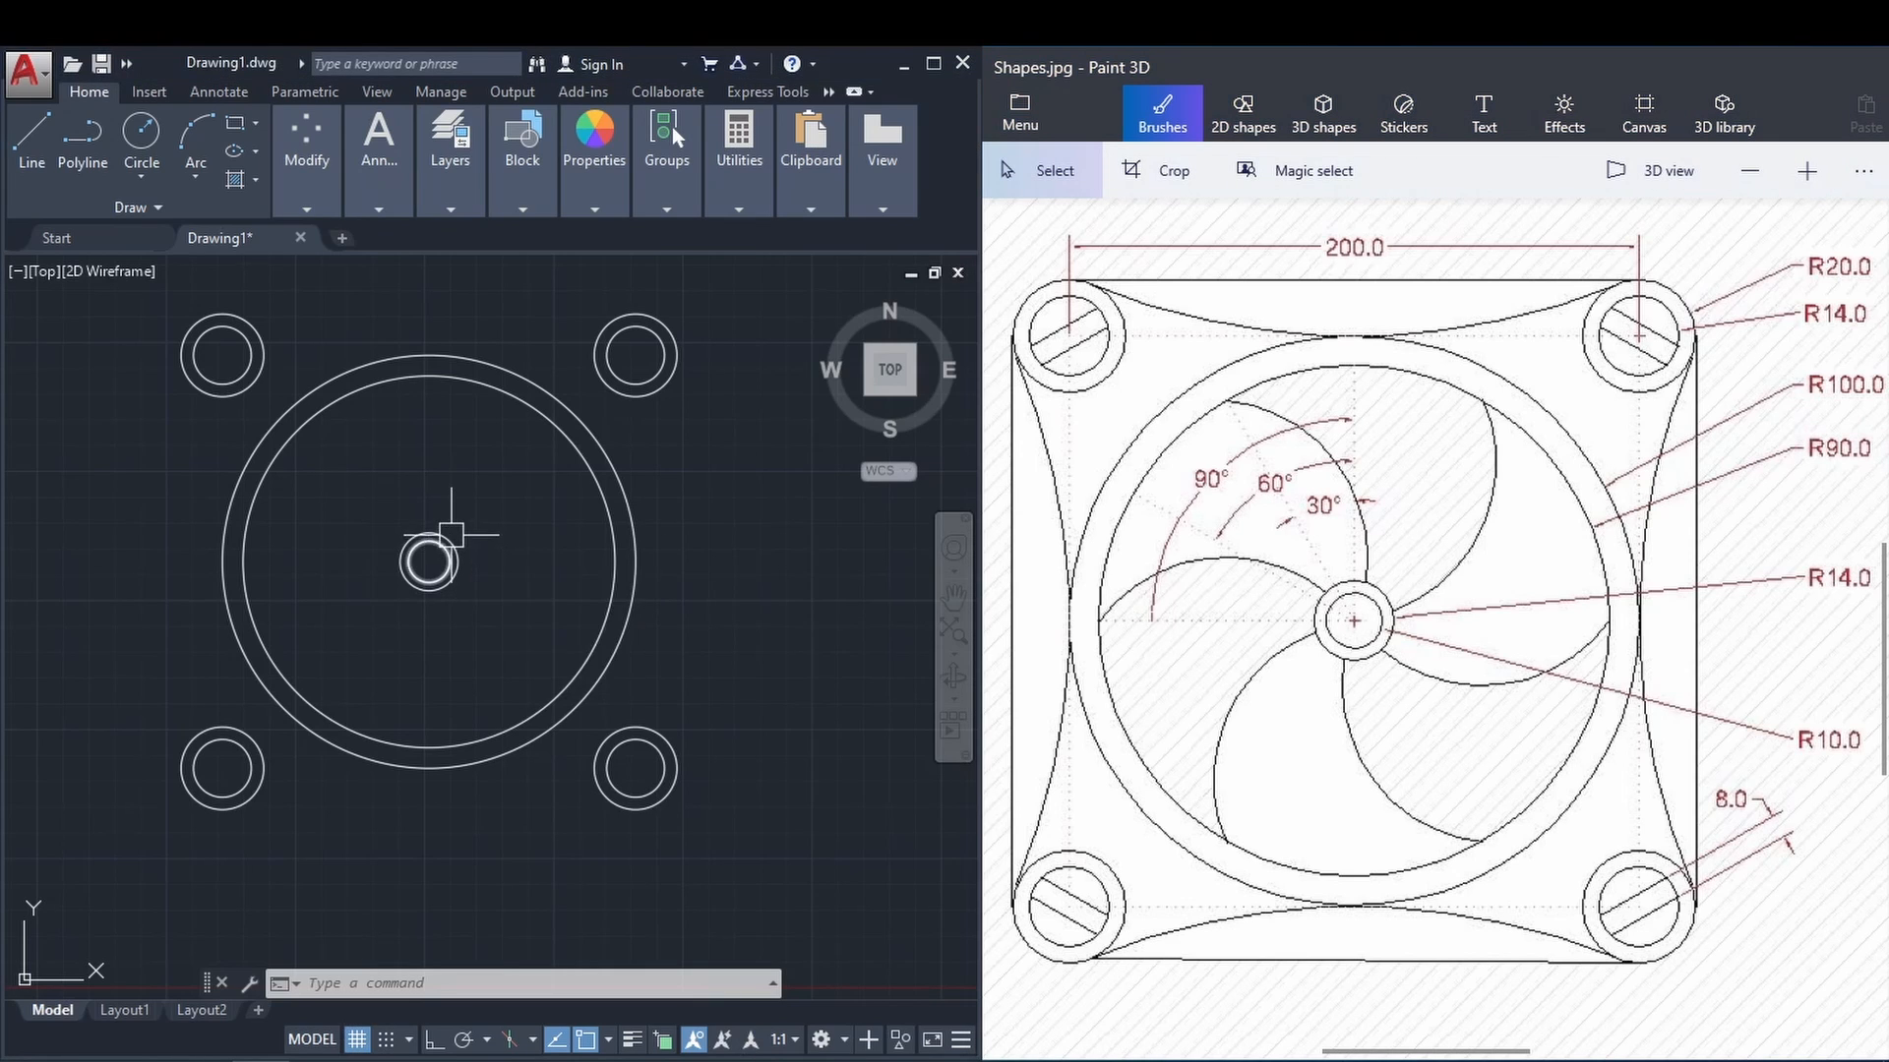
Draw two construction lines from the hub centre to the 90 mm radius circle, one vertical to its upper quadrant and one horizontal to its left quadrant.
left_click(32, 138)
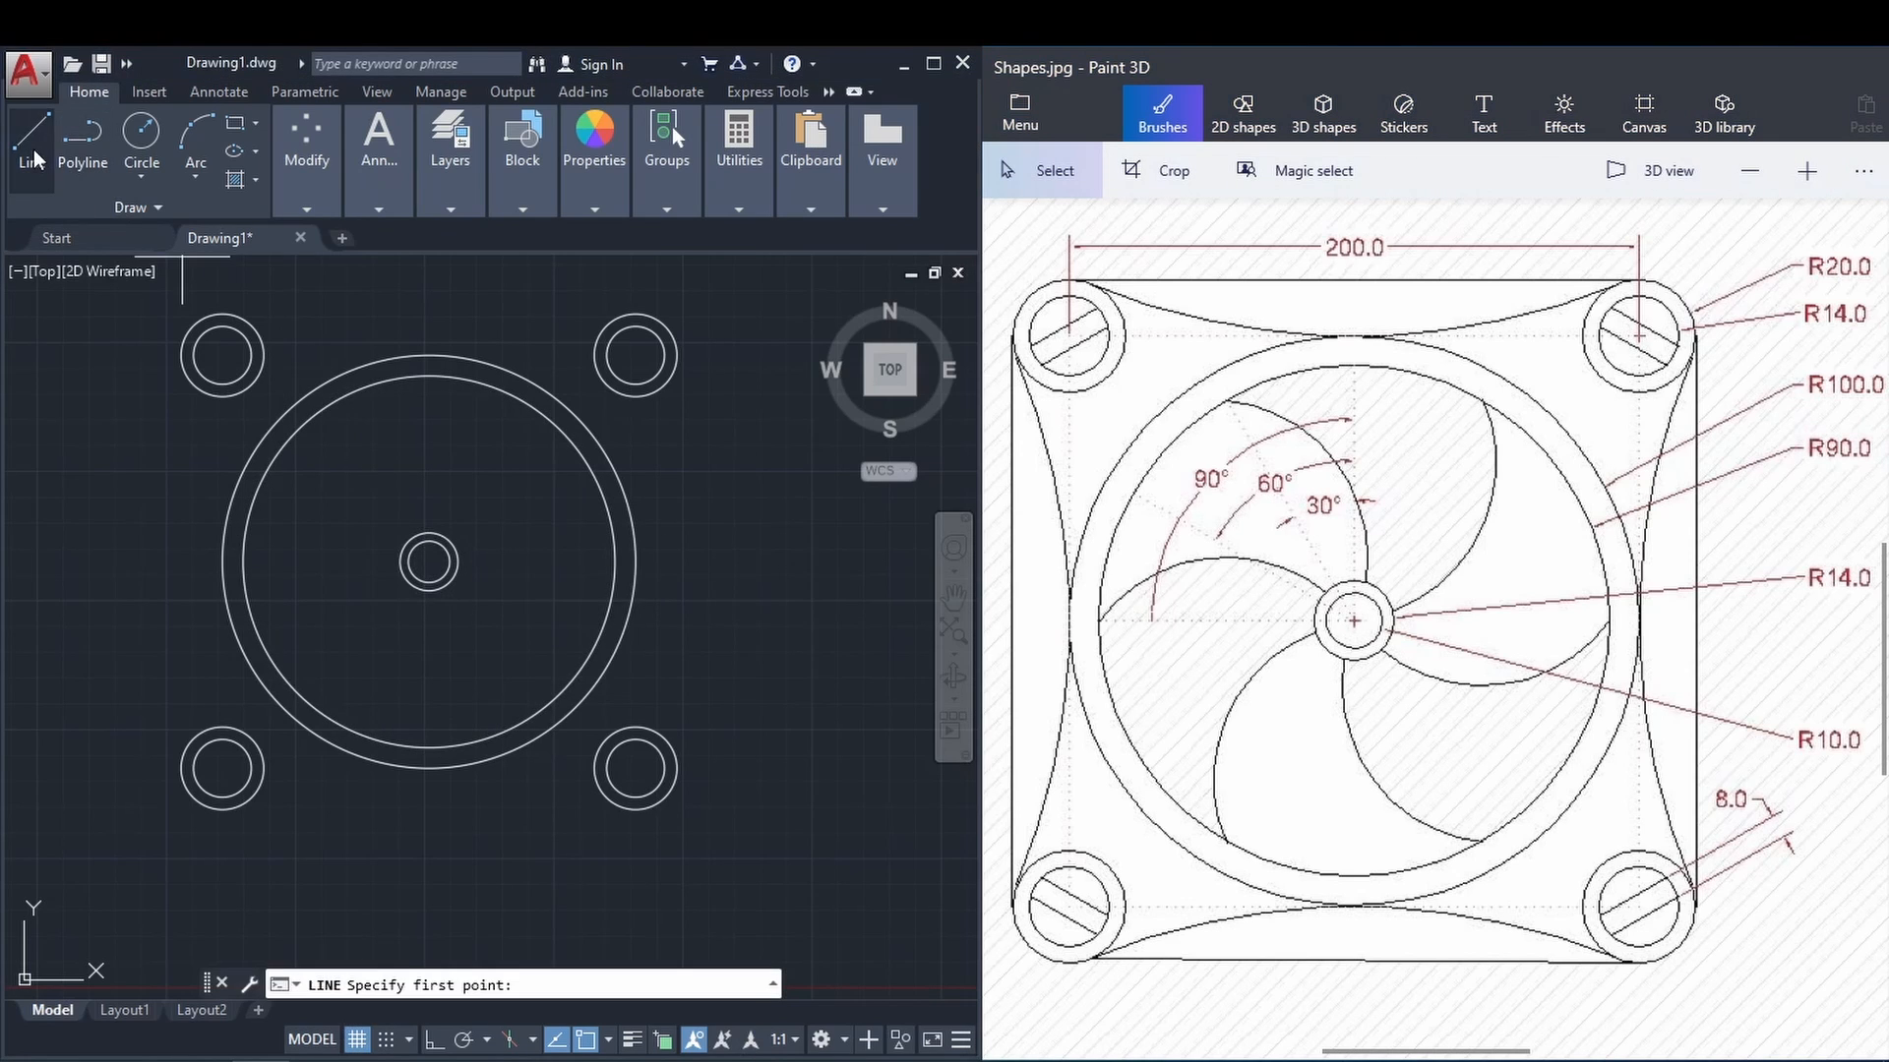
left_click(429, 561)
left_click(428, 374)
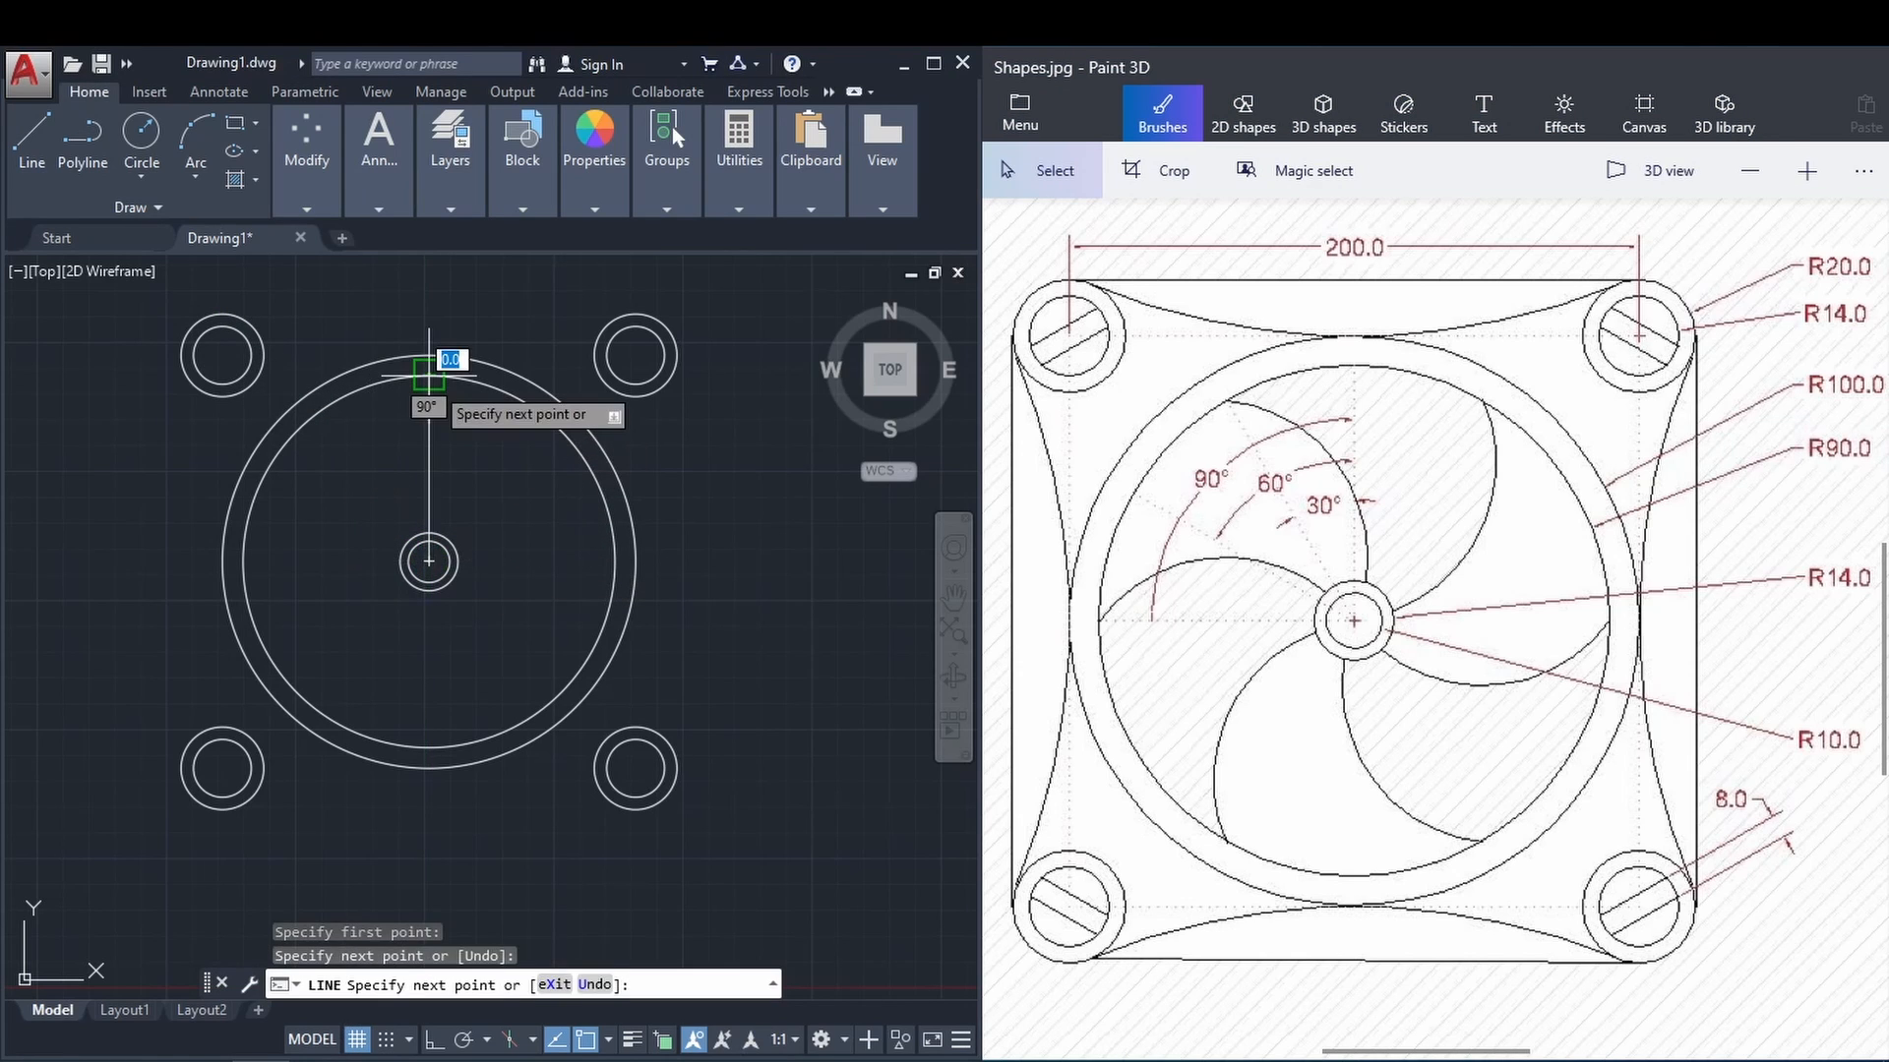
key("Escape")
right_click(429, 561)
left_click(429, 562)
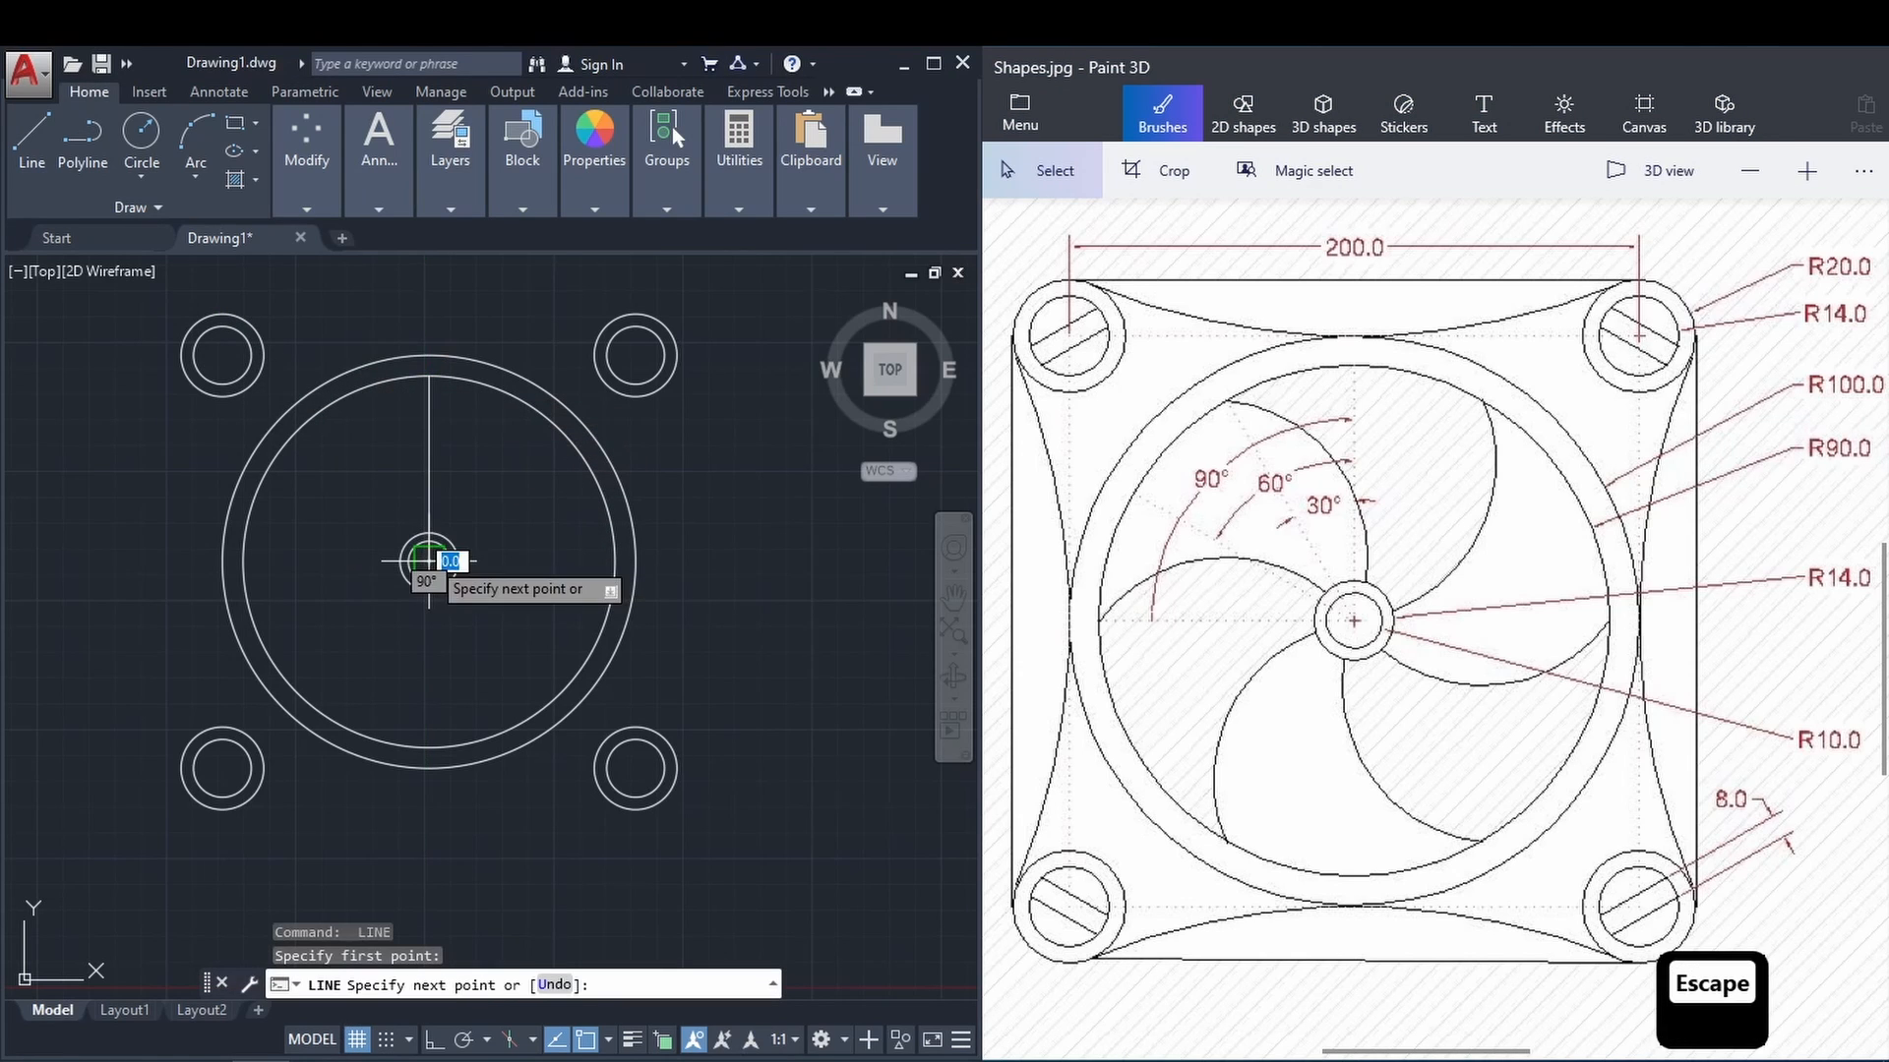
left_click(242, 561)
key("Escape")
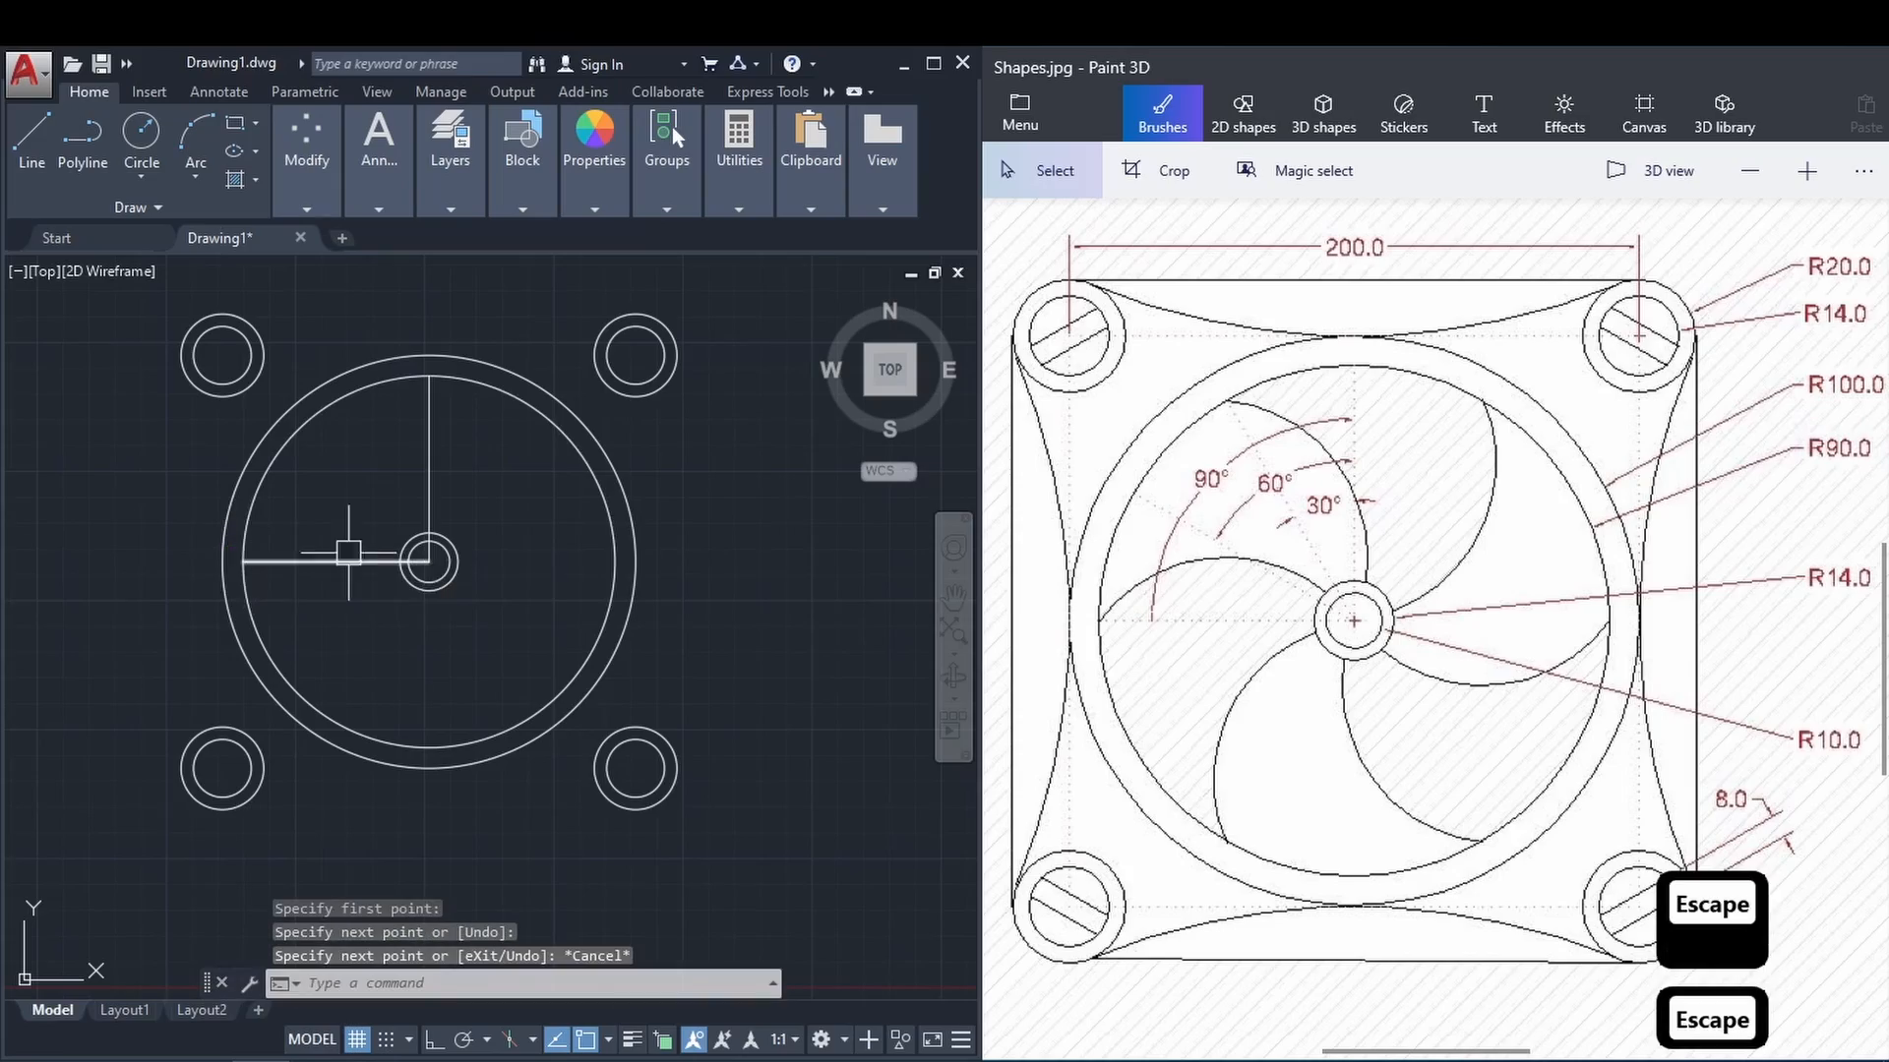
Examine the blade angles on the Paint 3D reference, and draw a second line over the vertical construction line in AutoCAD.
scroll(348, 552, "up", 5)
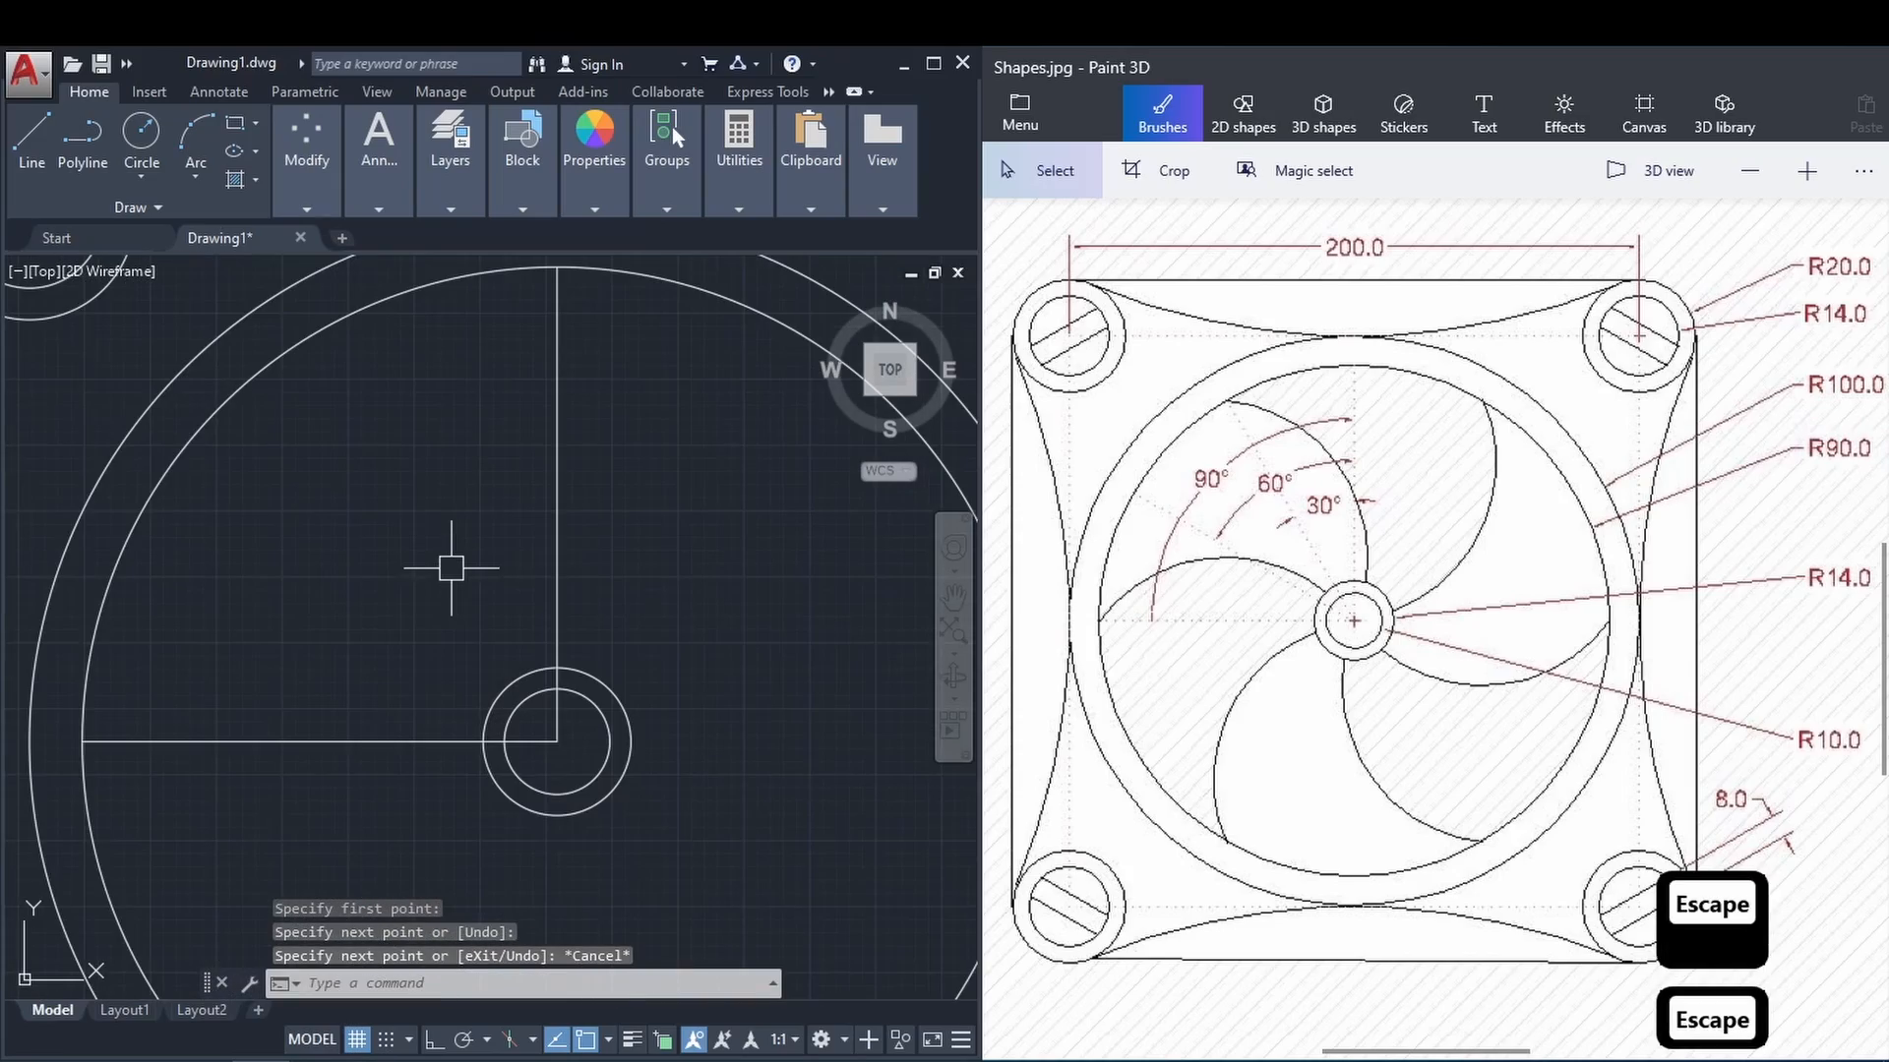
left_click(1318, 506)
scroll(1318, 506, "up", 3)
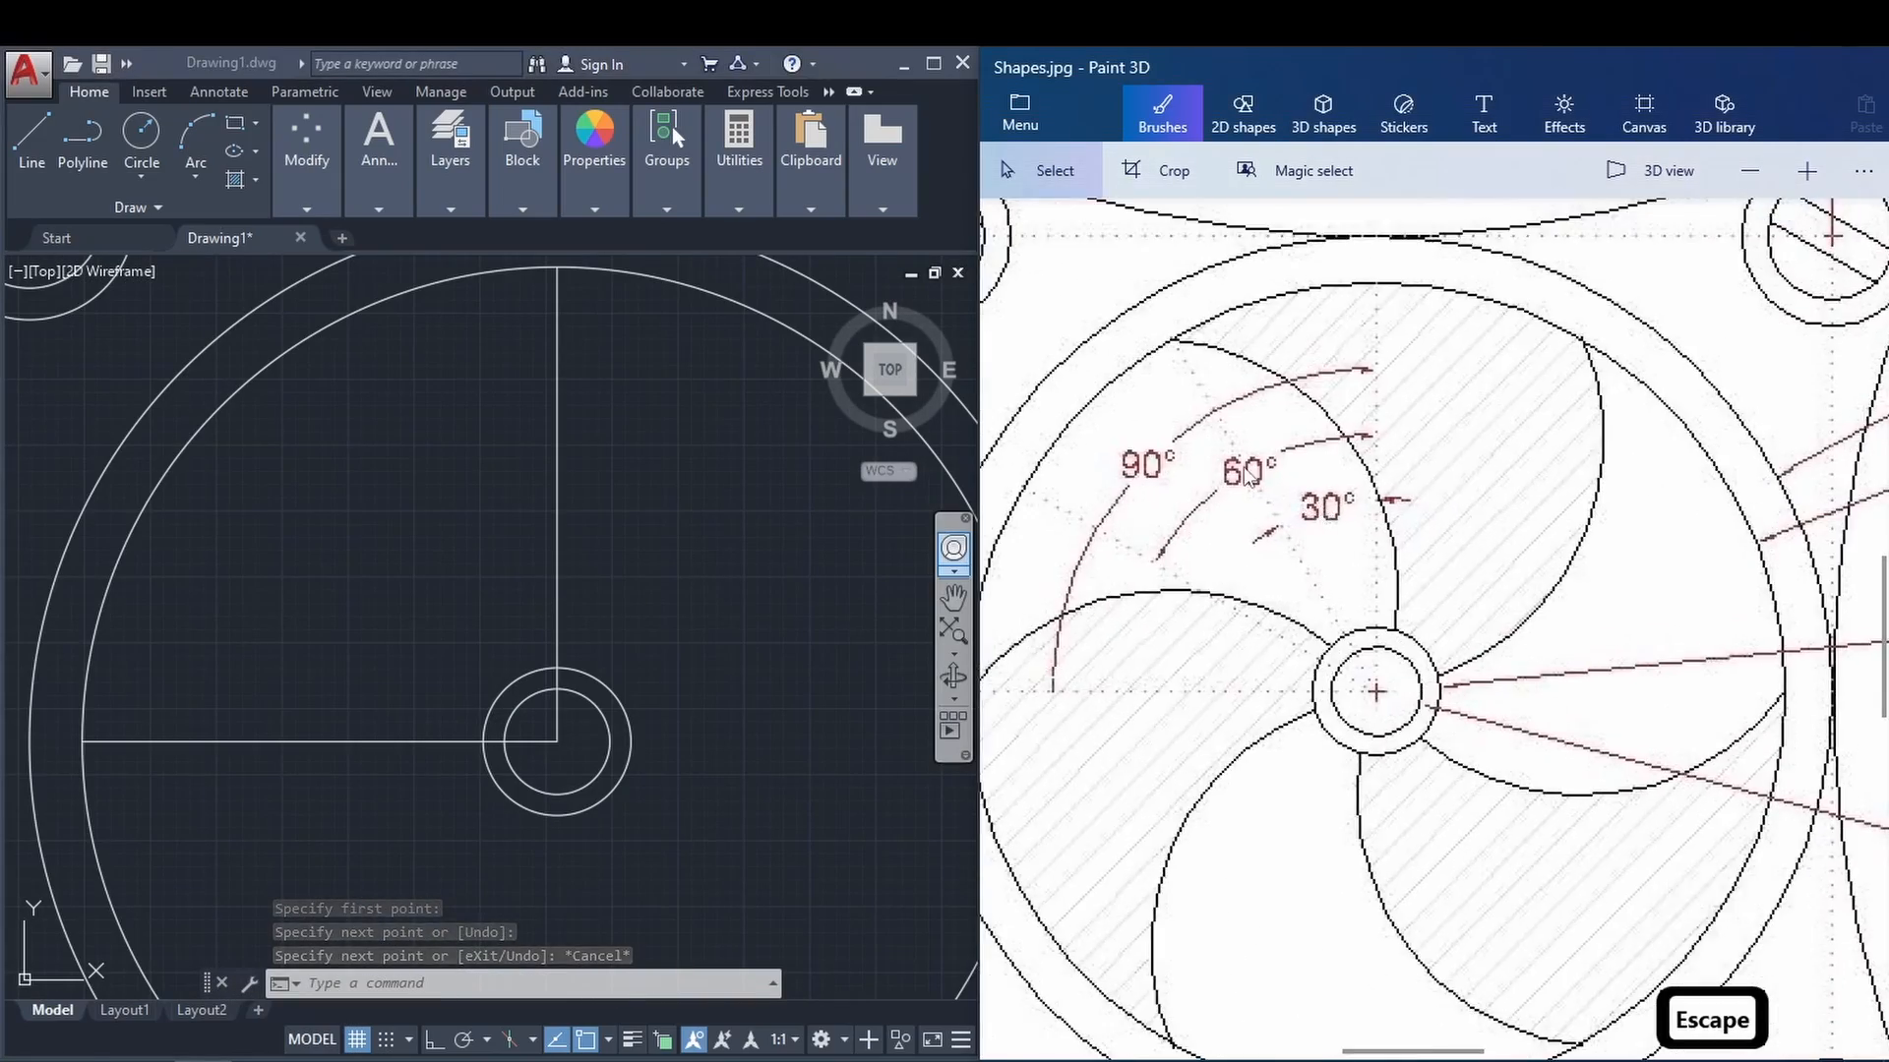
scroll(1246, 476, "up", 3)
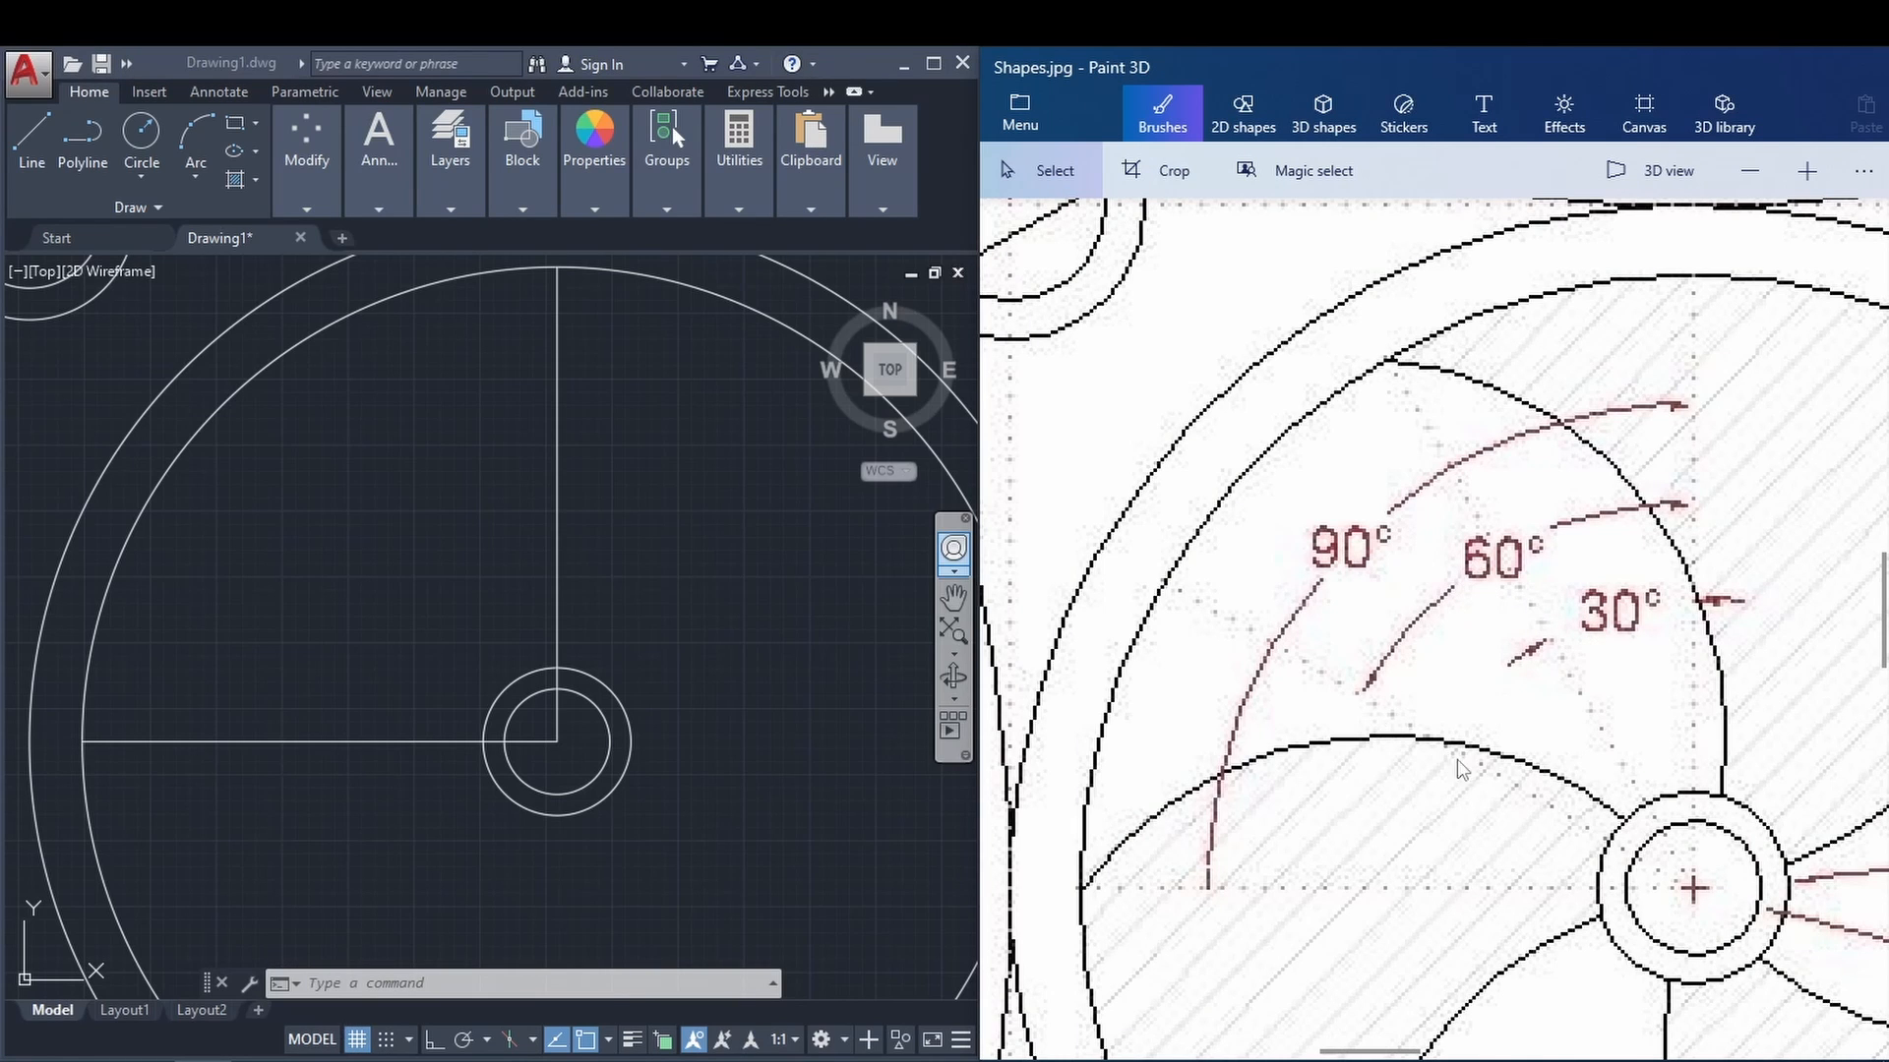
left_click(561, 596)
type("l")
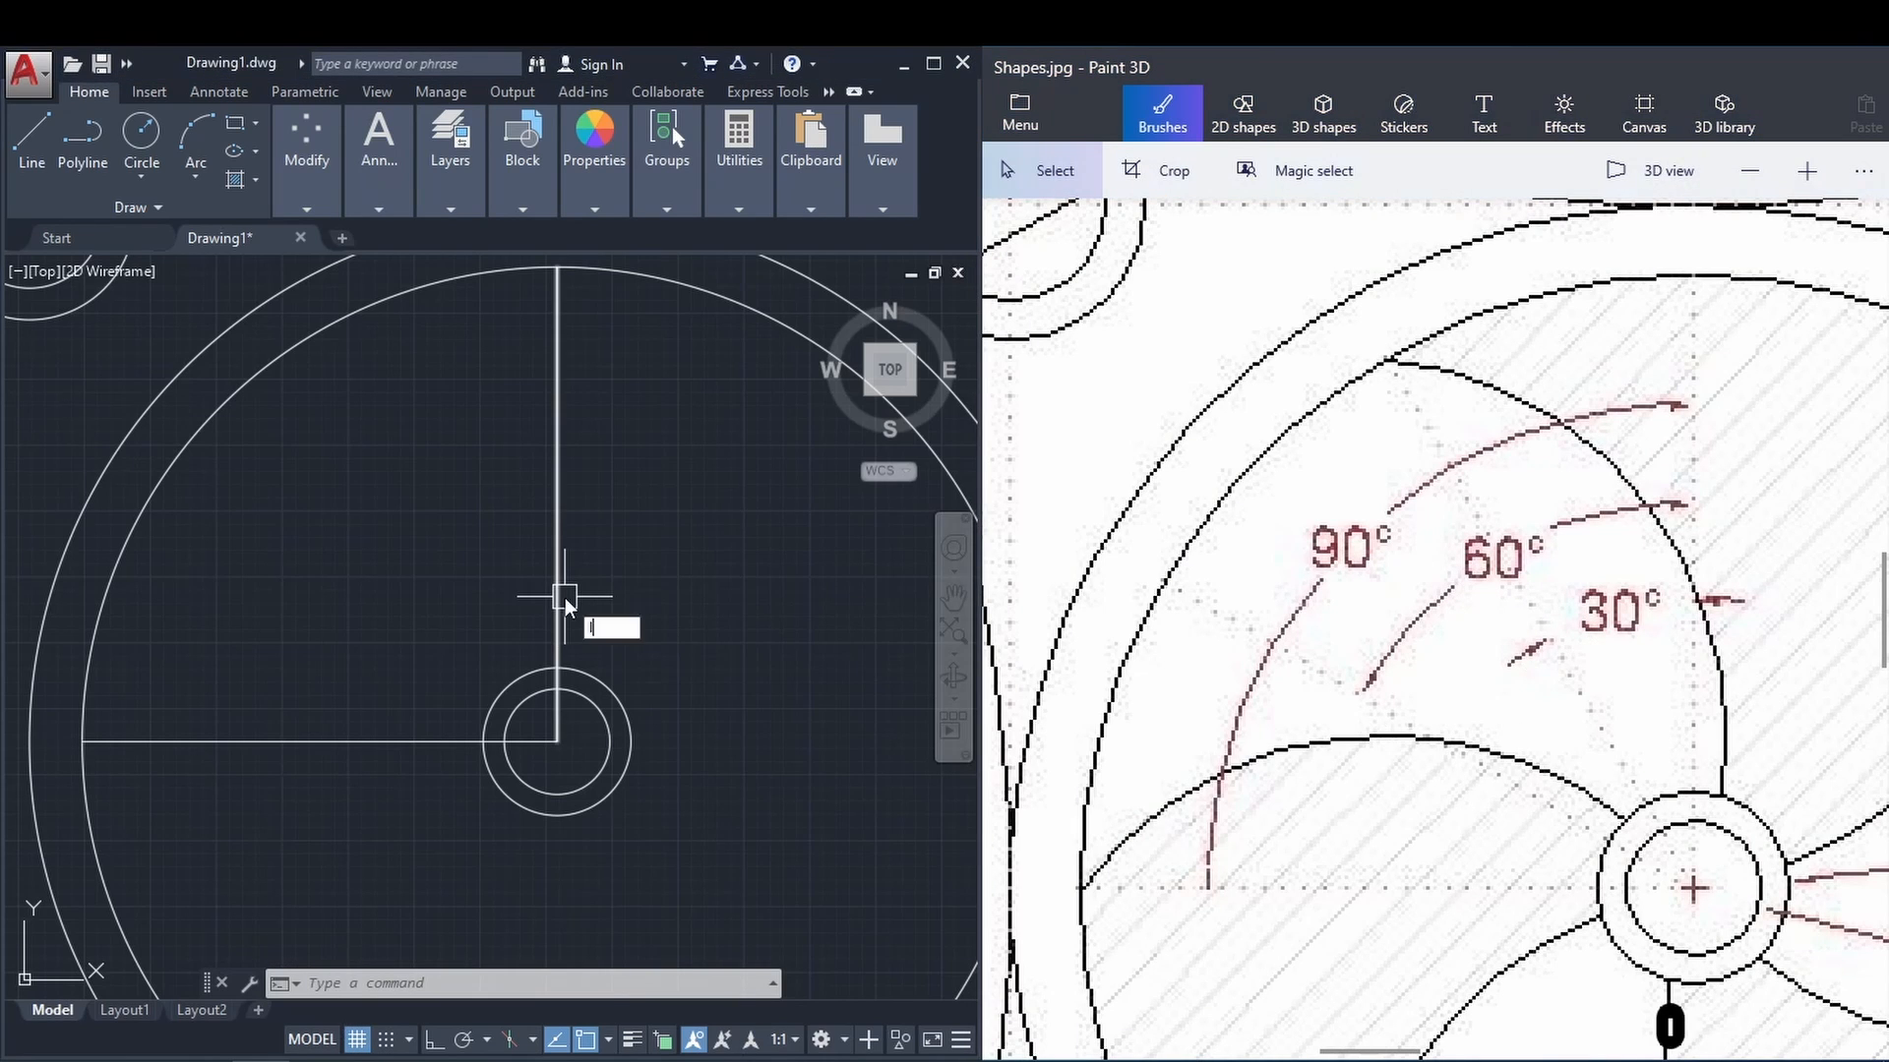
key("Return")
left_click(557, 740)
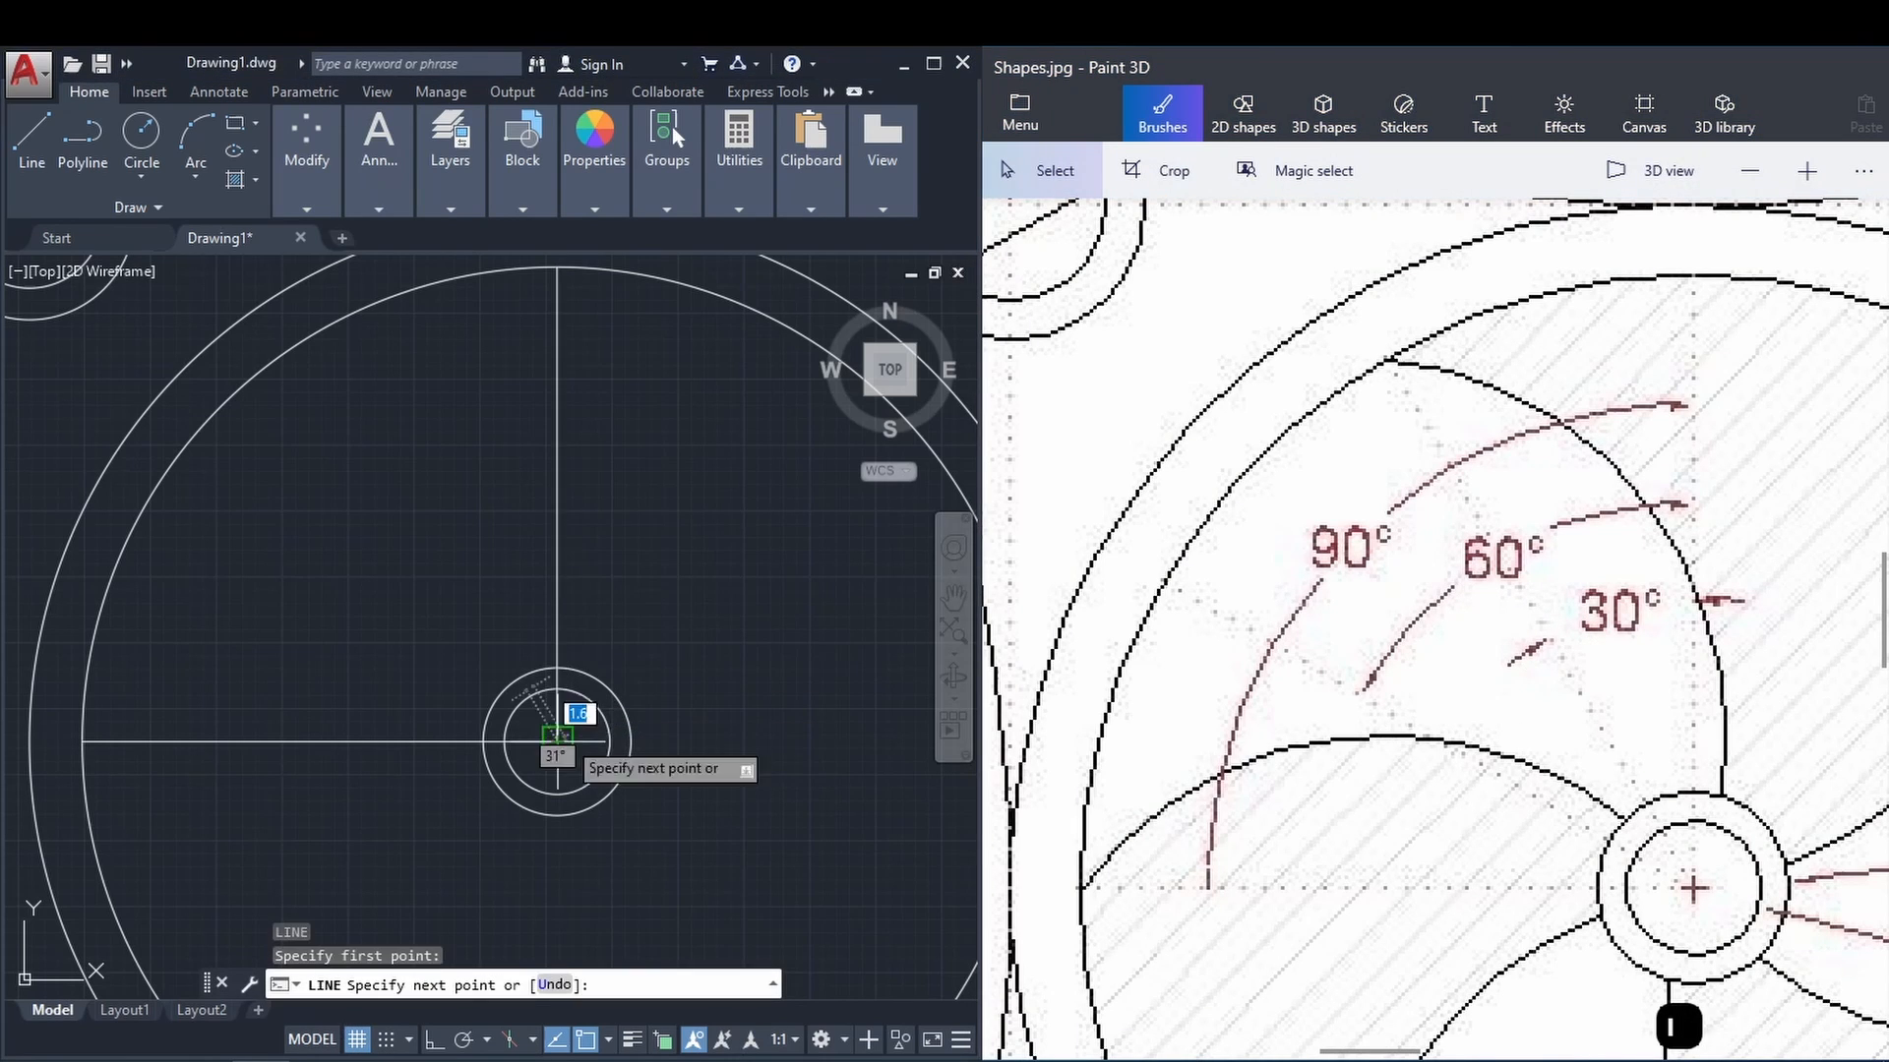
left_click(558, 295)
key("Escape")
Rotate one of the overlapping vertical construction lines 30° about the hub centre.
left_click(557, 304)
type("r")
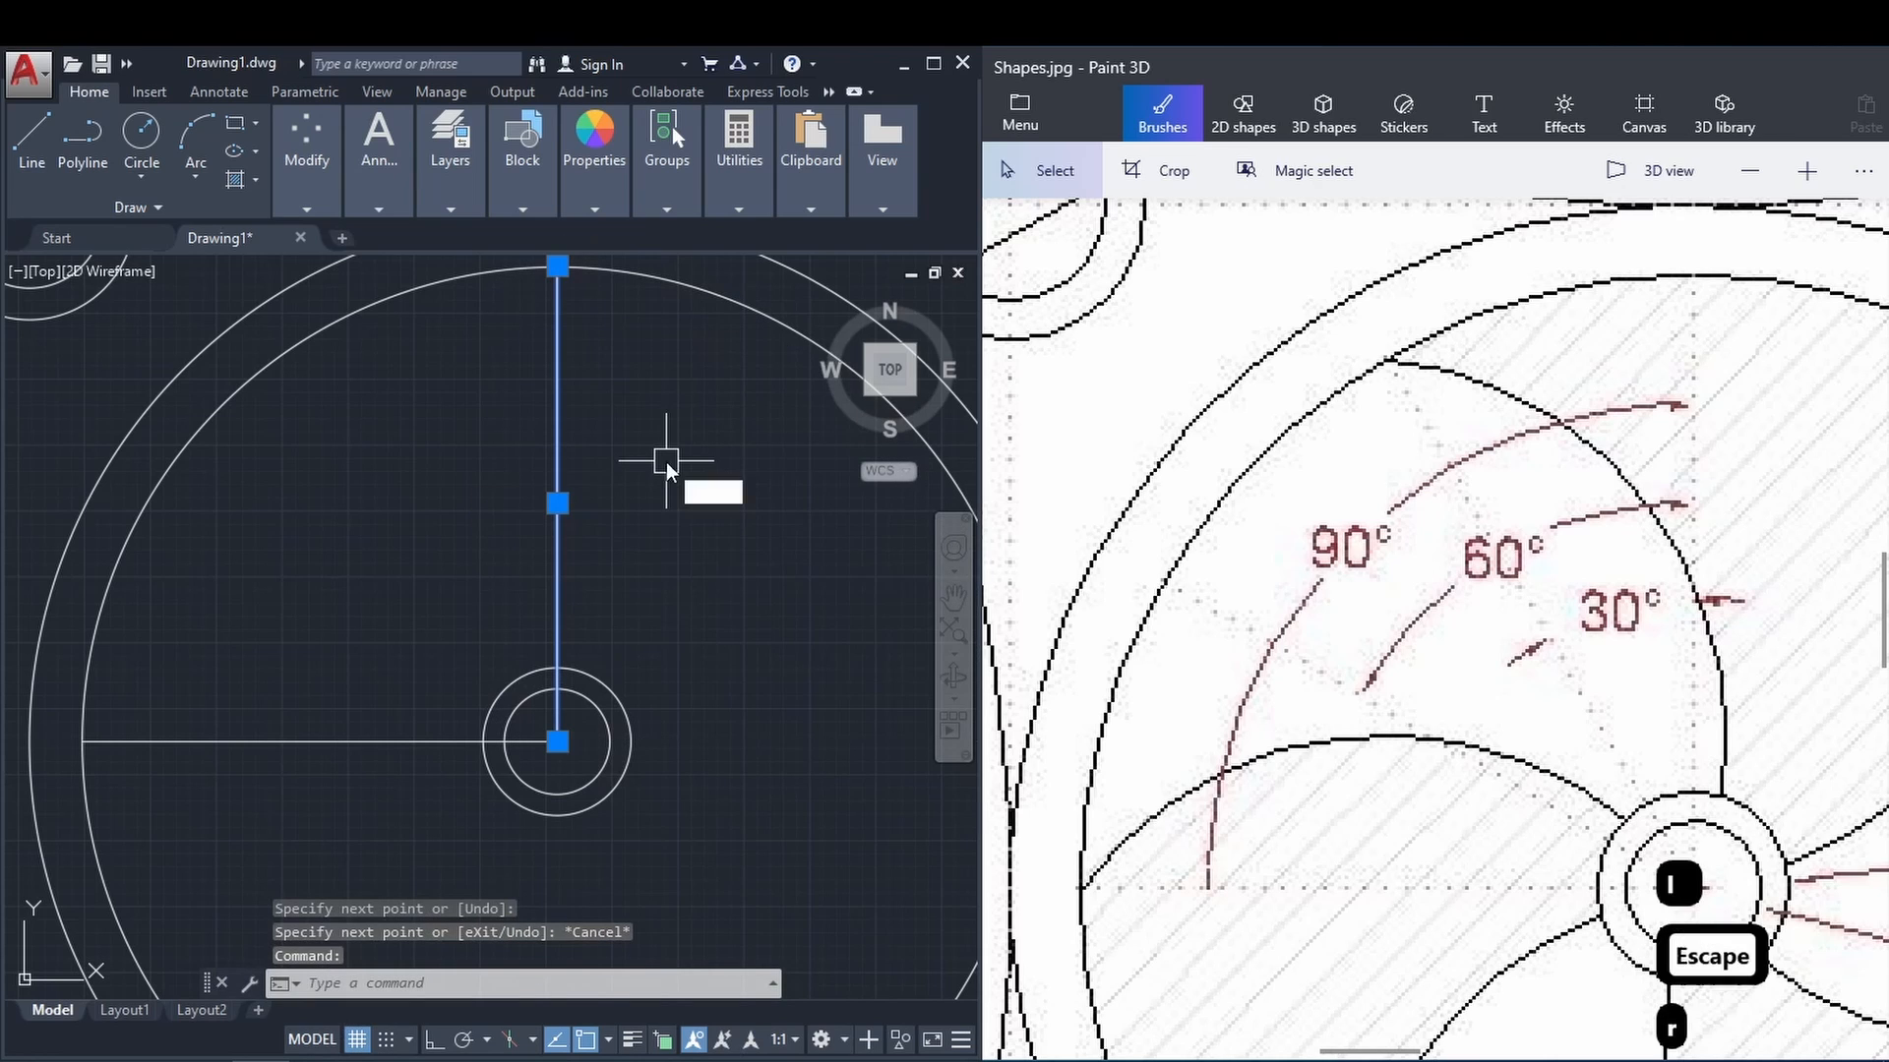
type("o")
key("Return")
left_click(557, 742)
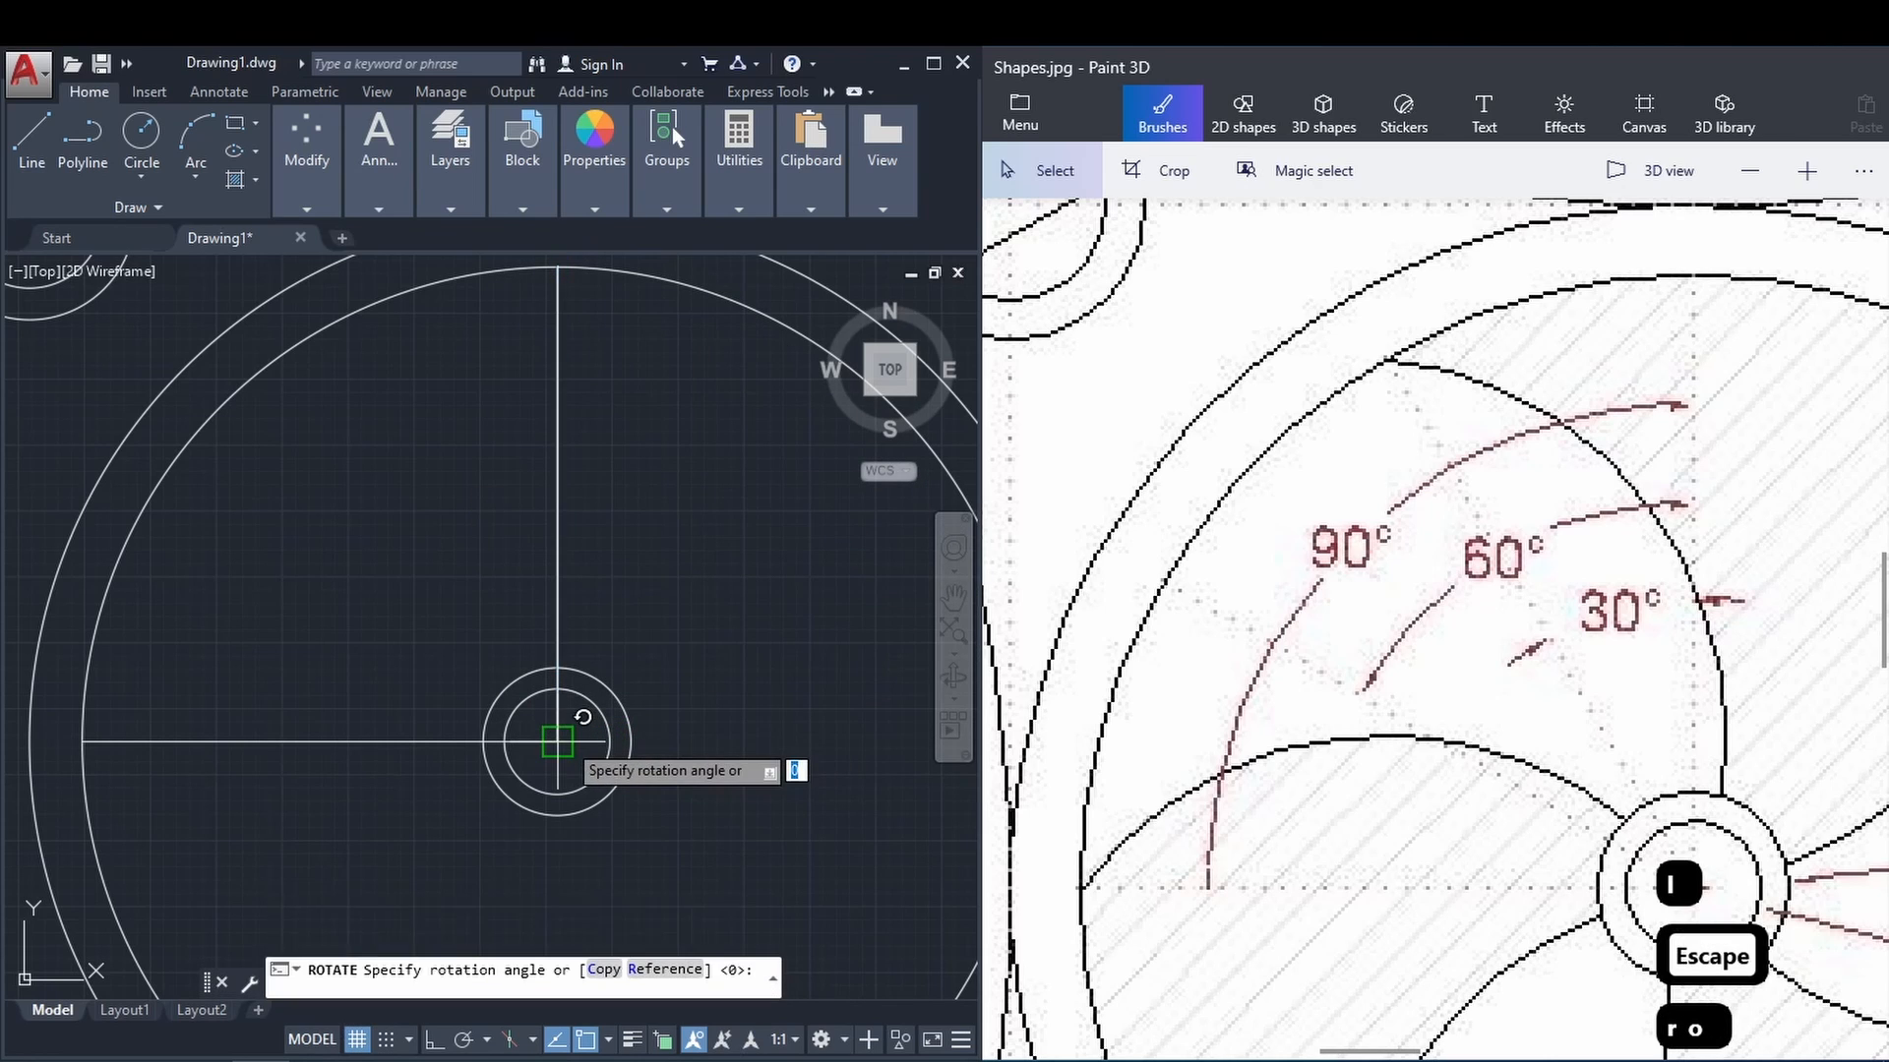
type("30")
key("Return")
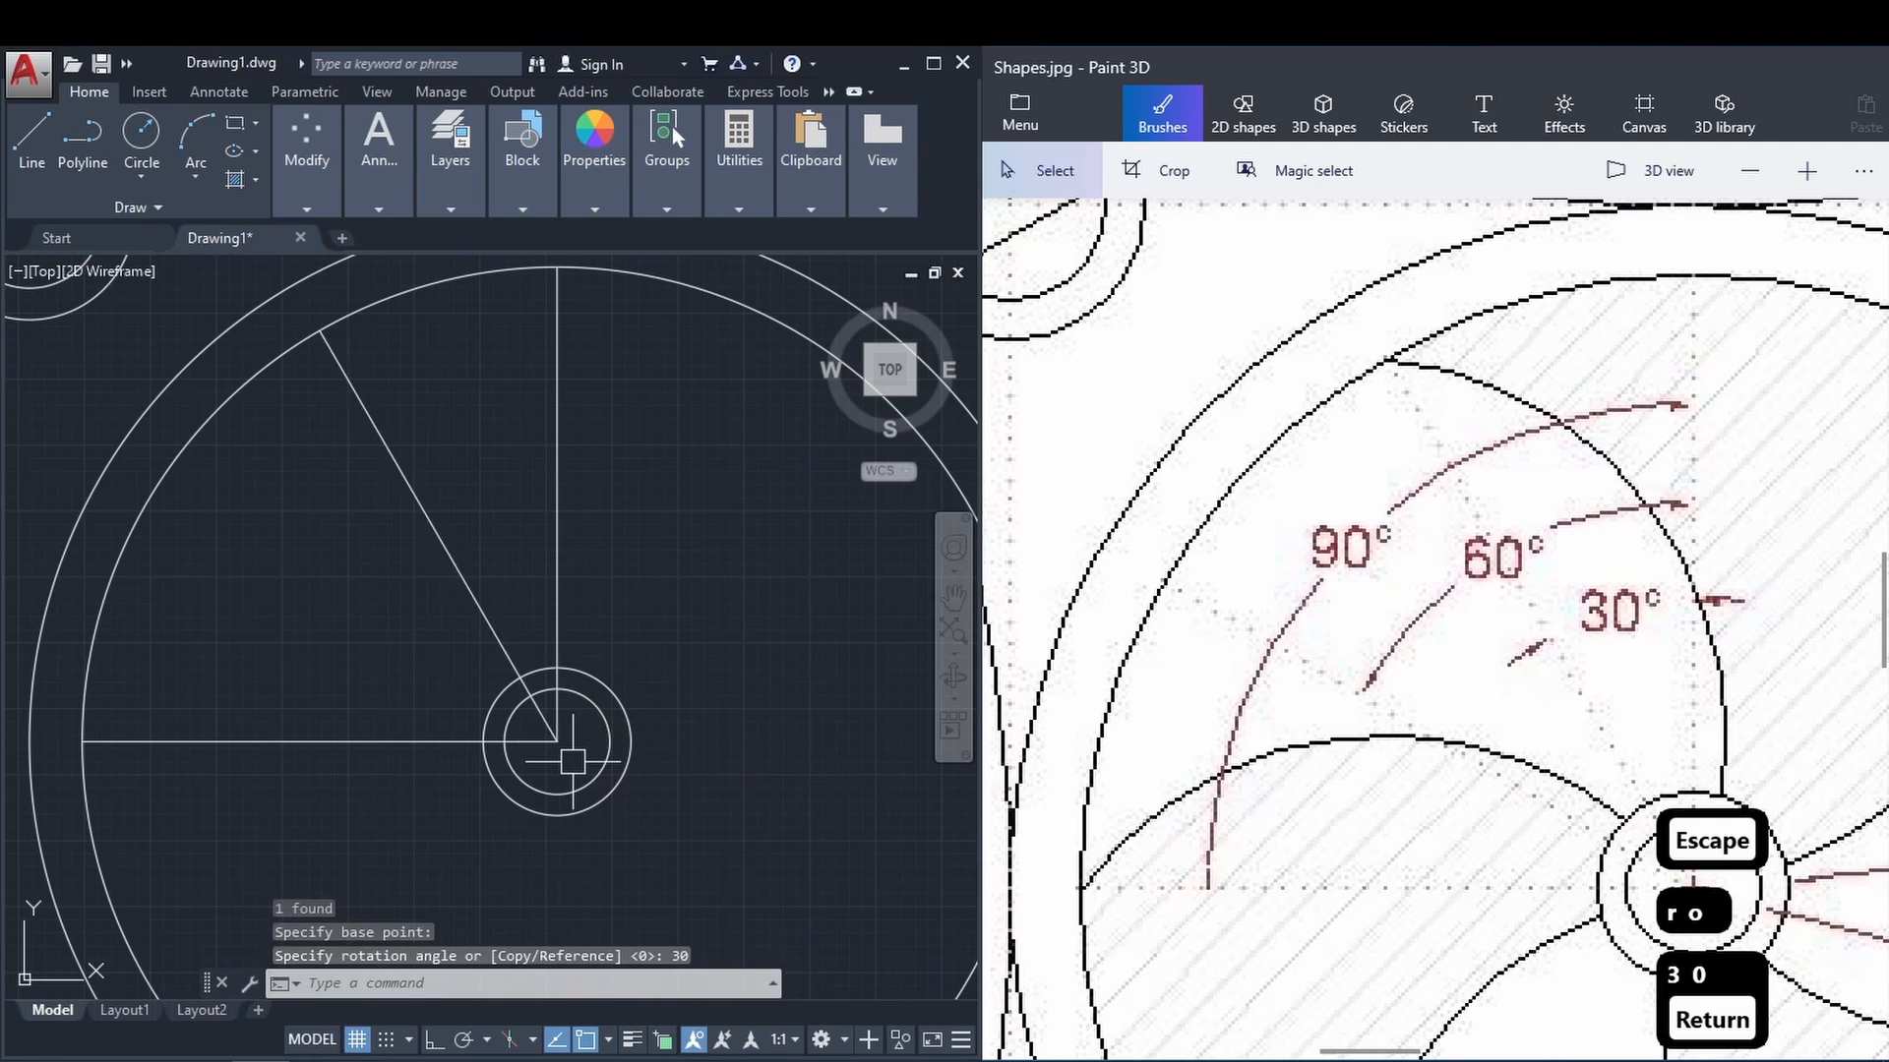
Draw another vertical line from the hub centre to the 90 mm radius circle and rotate it 60° about the hub centre.
type("l")
key("Return")
left_click(556, 742)
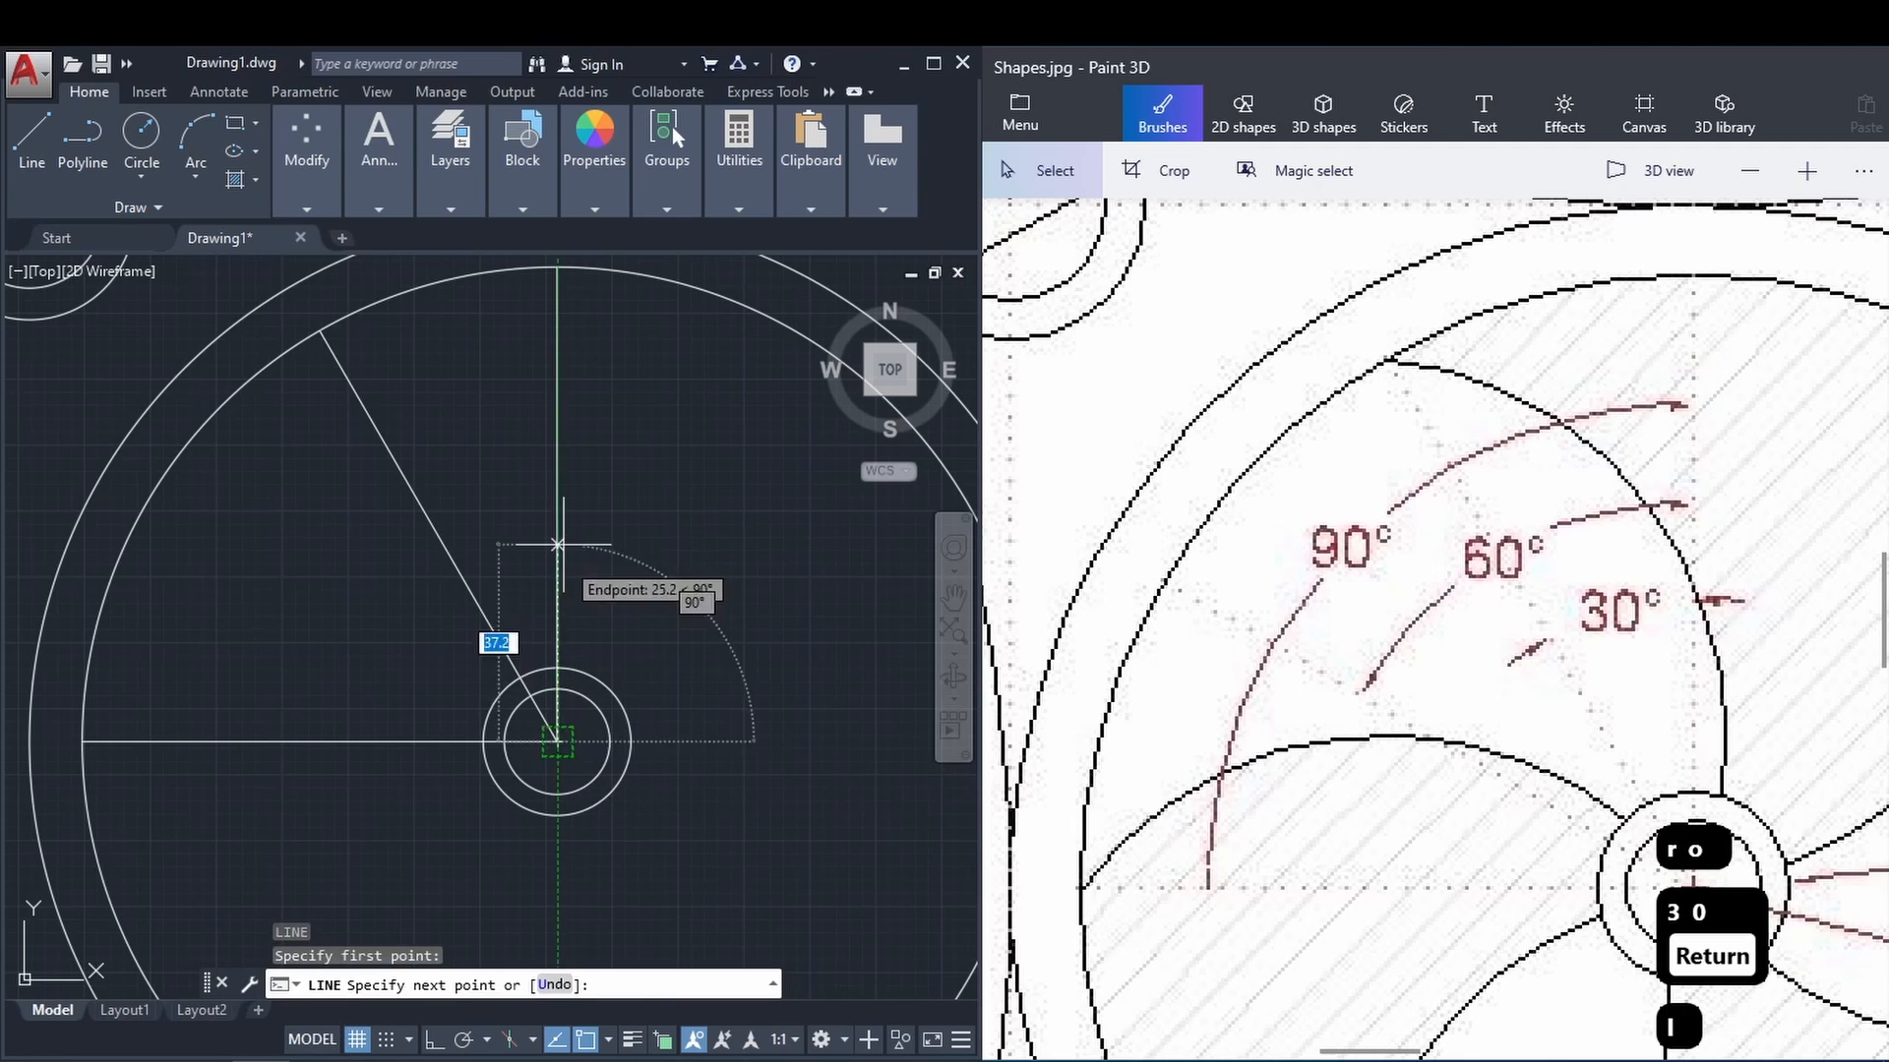
left_click(556, 285)
key("Escape")
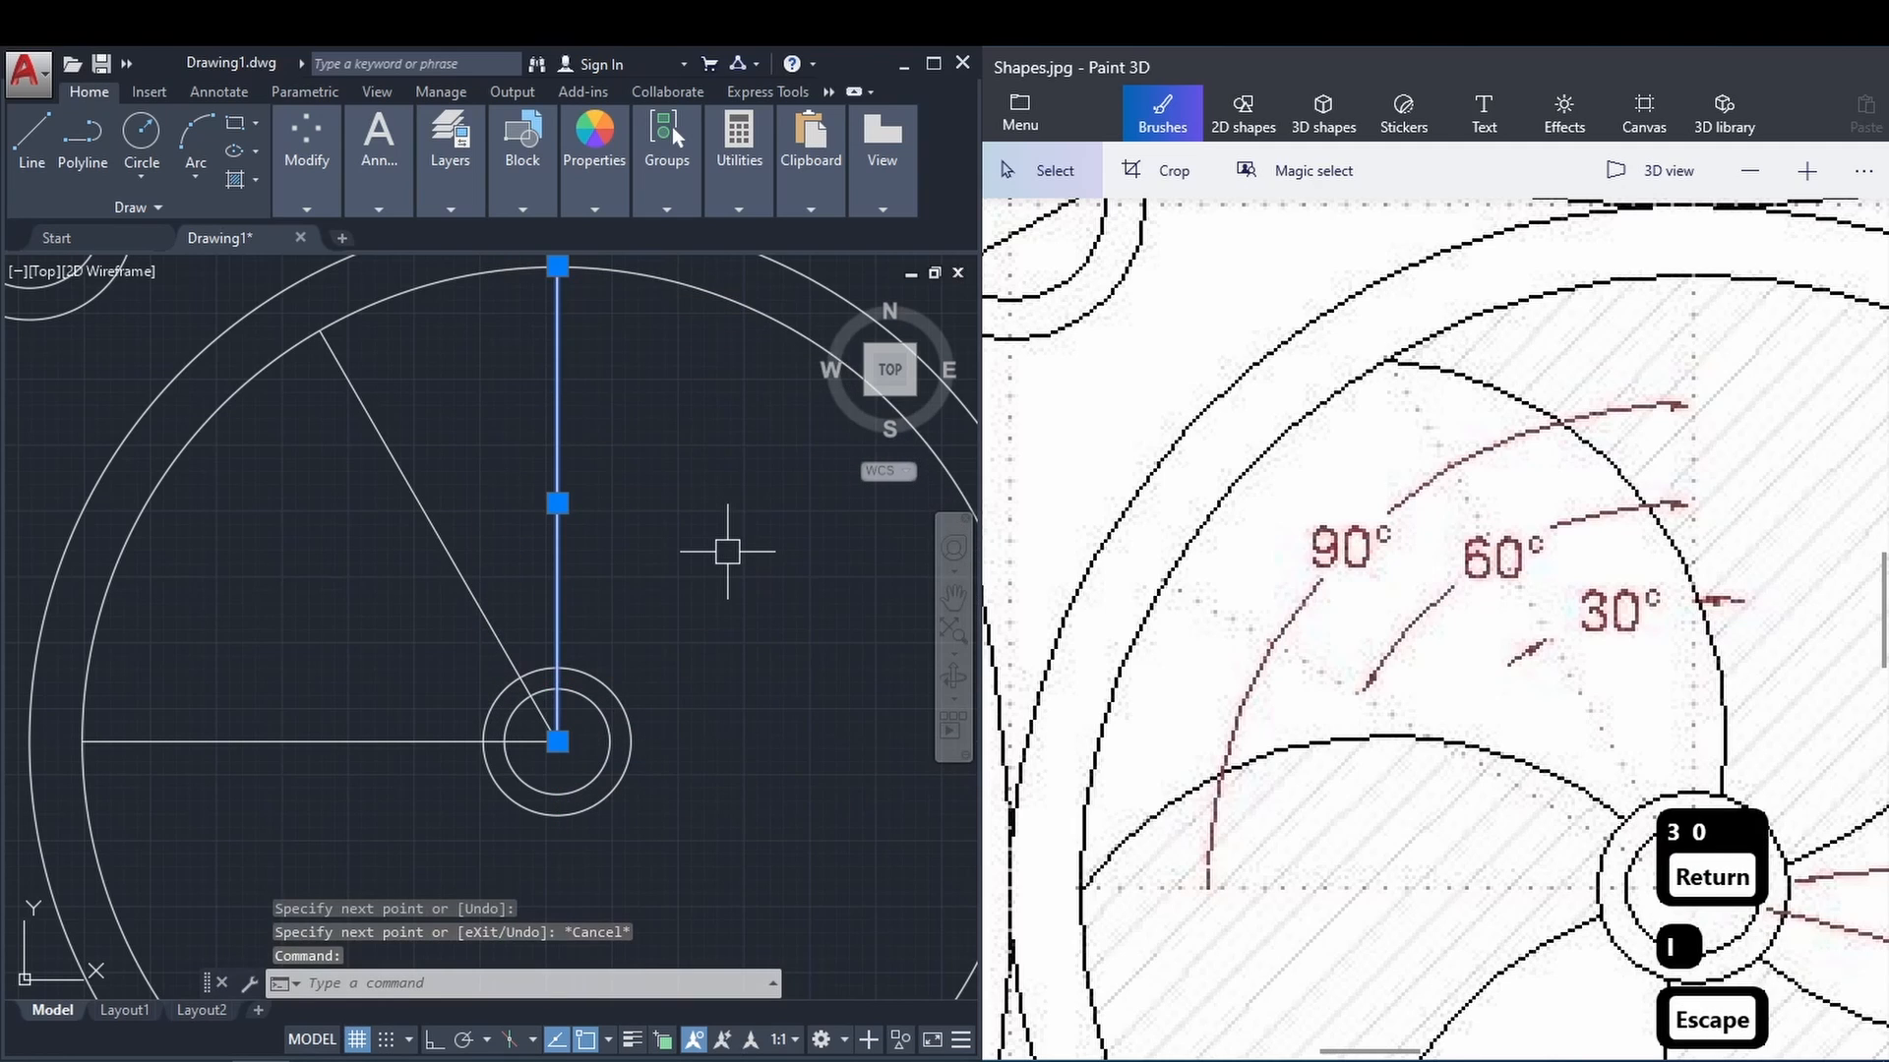
type("ro")
key("Return")
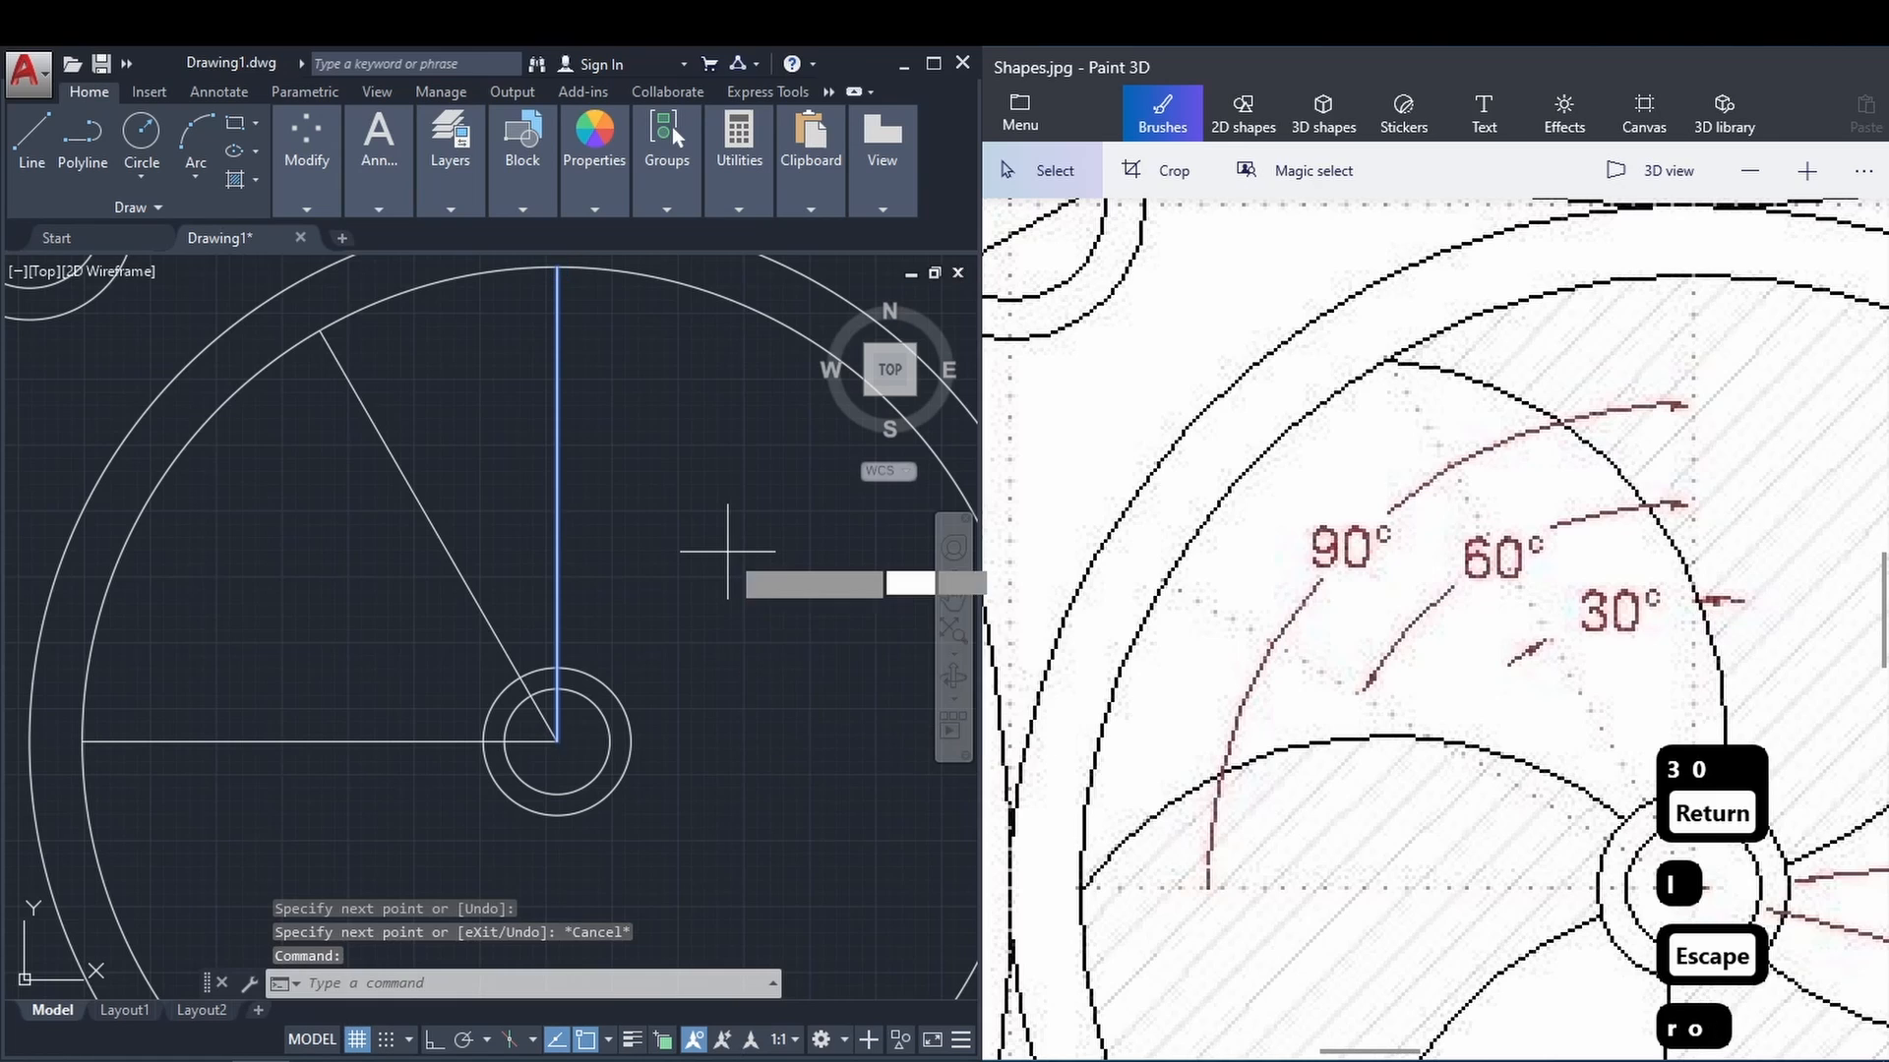
left_click(557, 741)
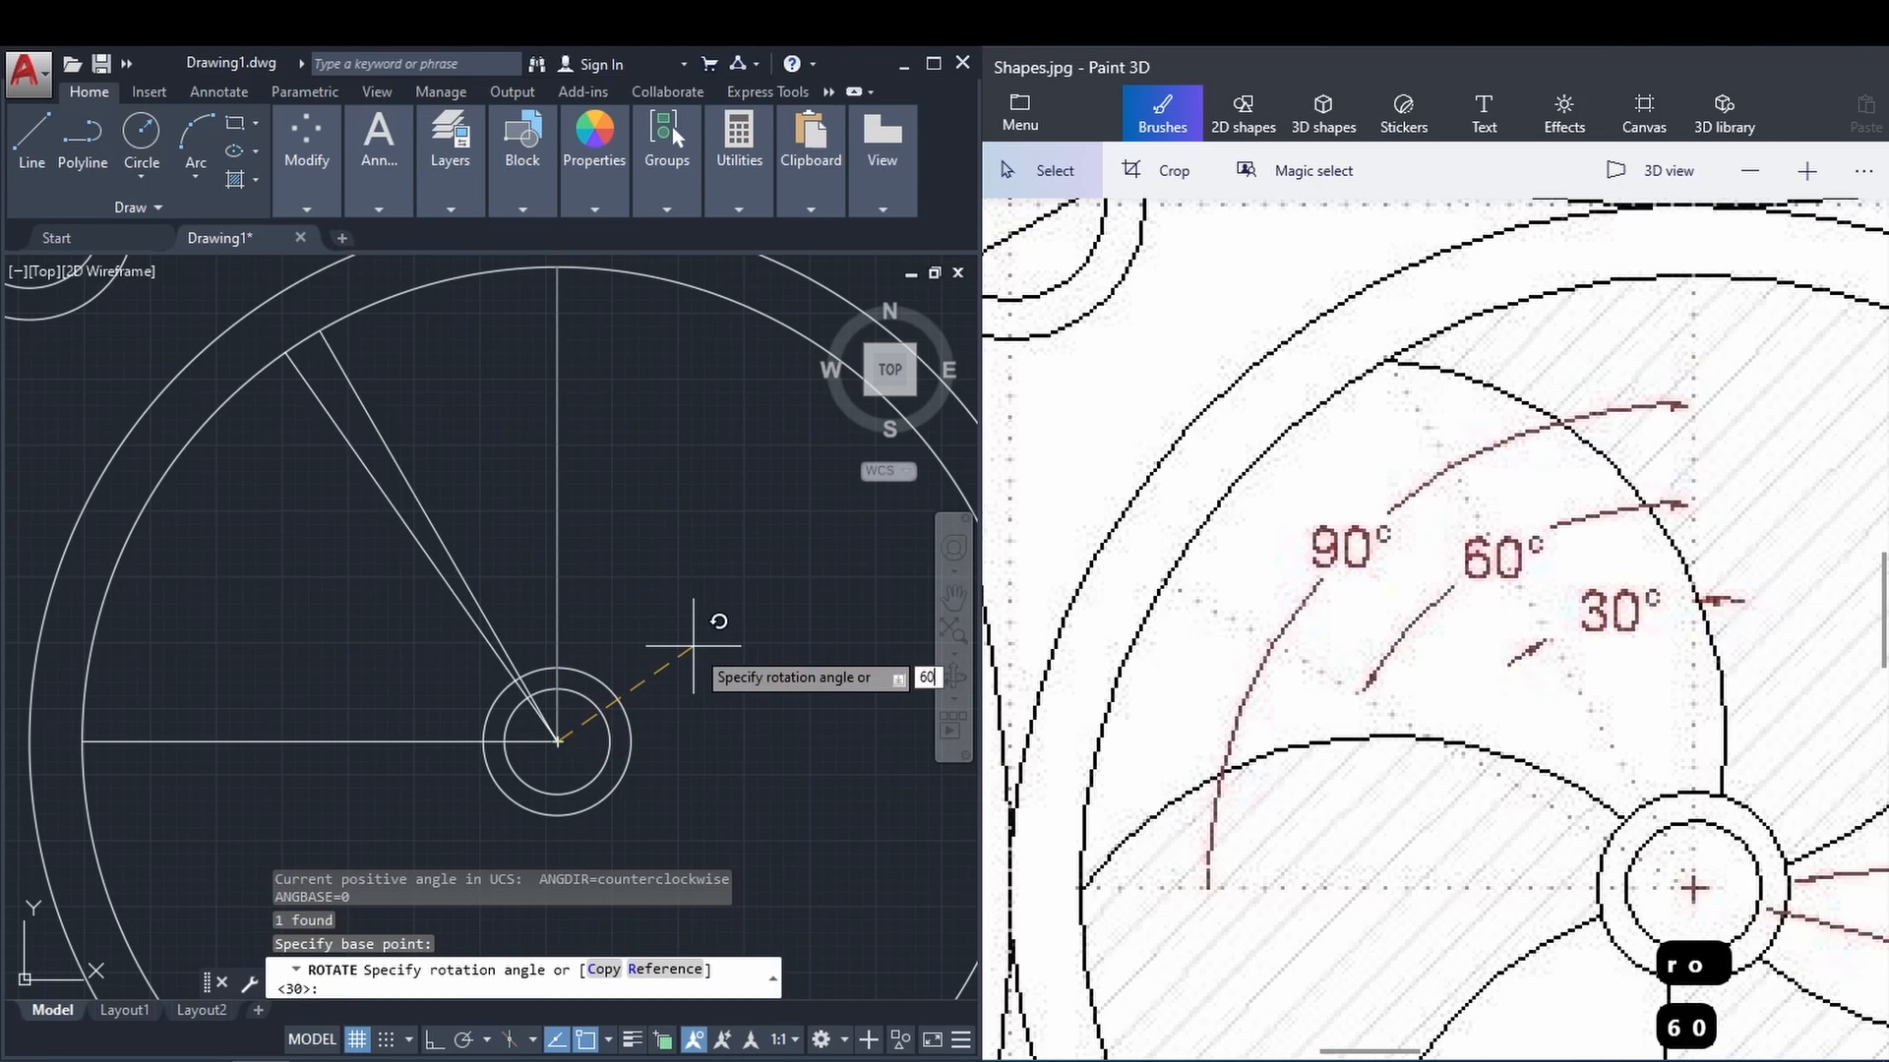
key("Return")
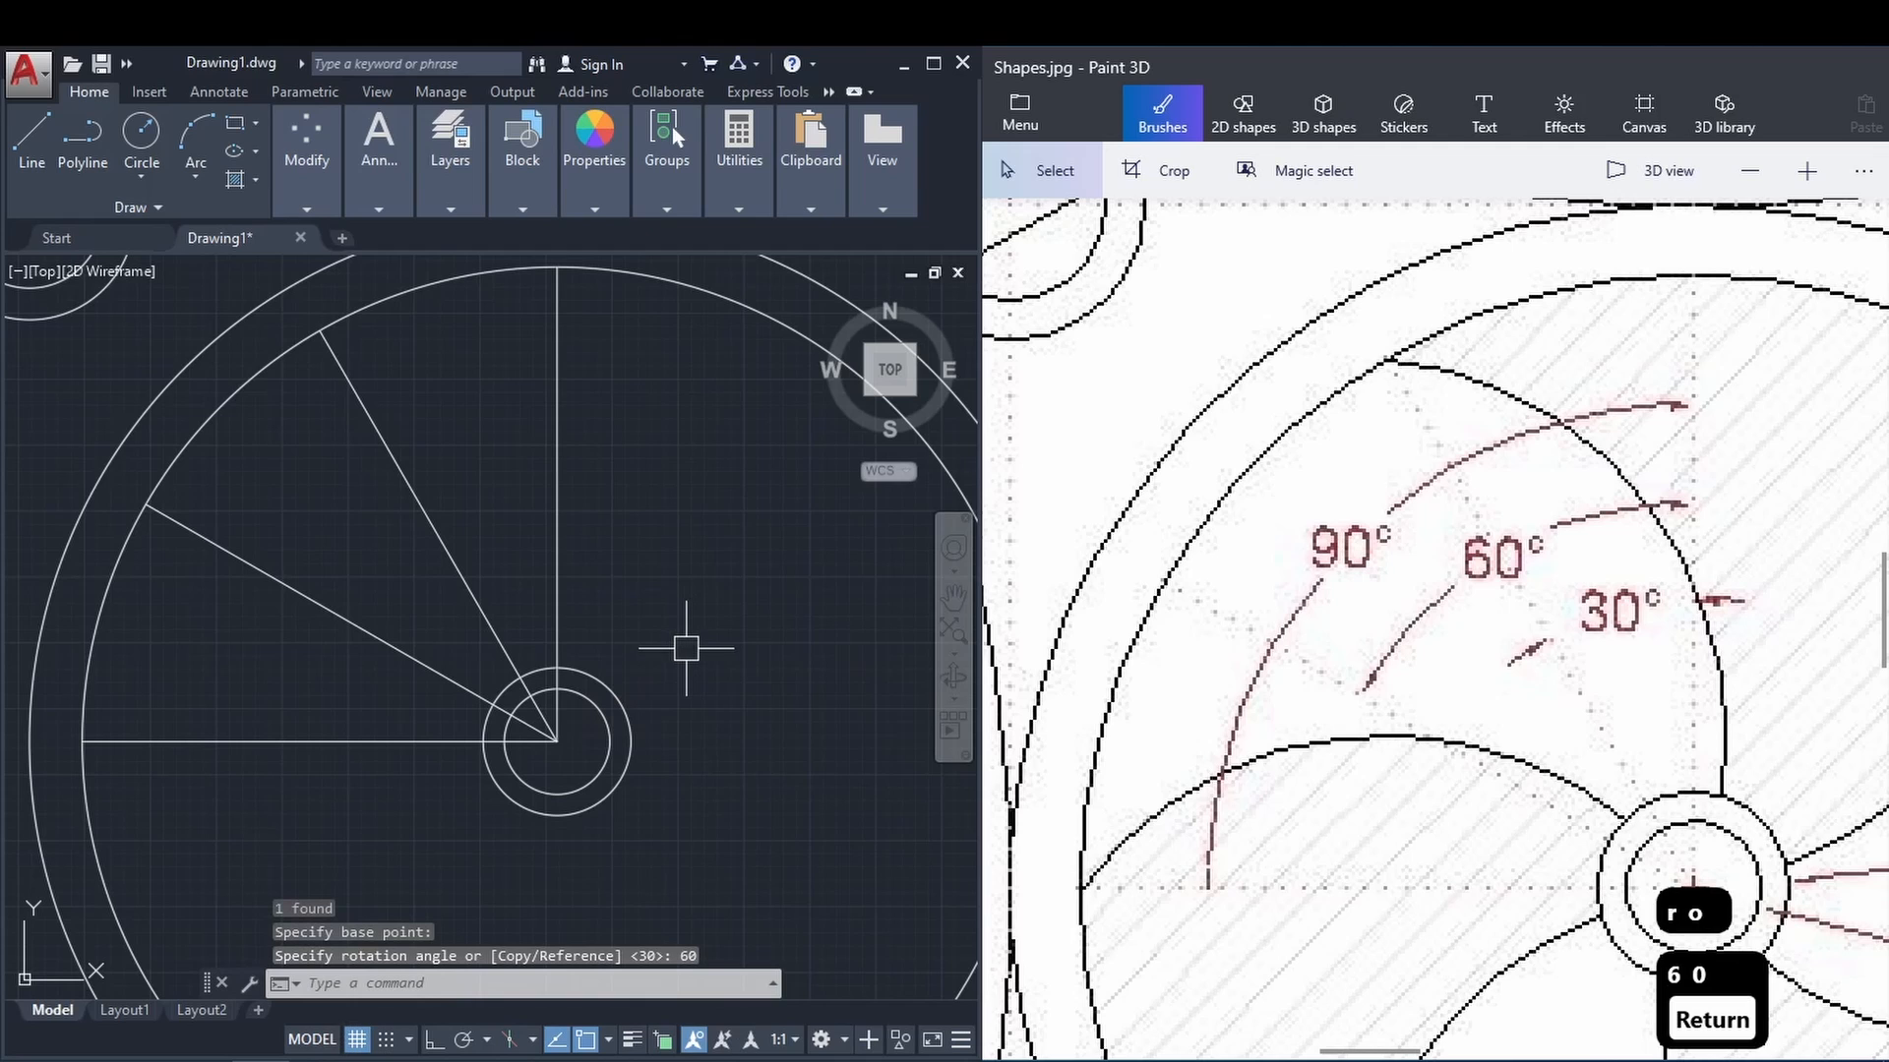
left_click(785, 634)
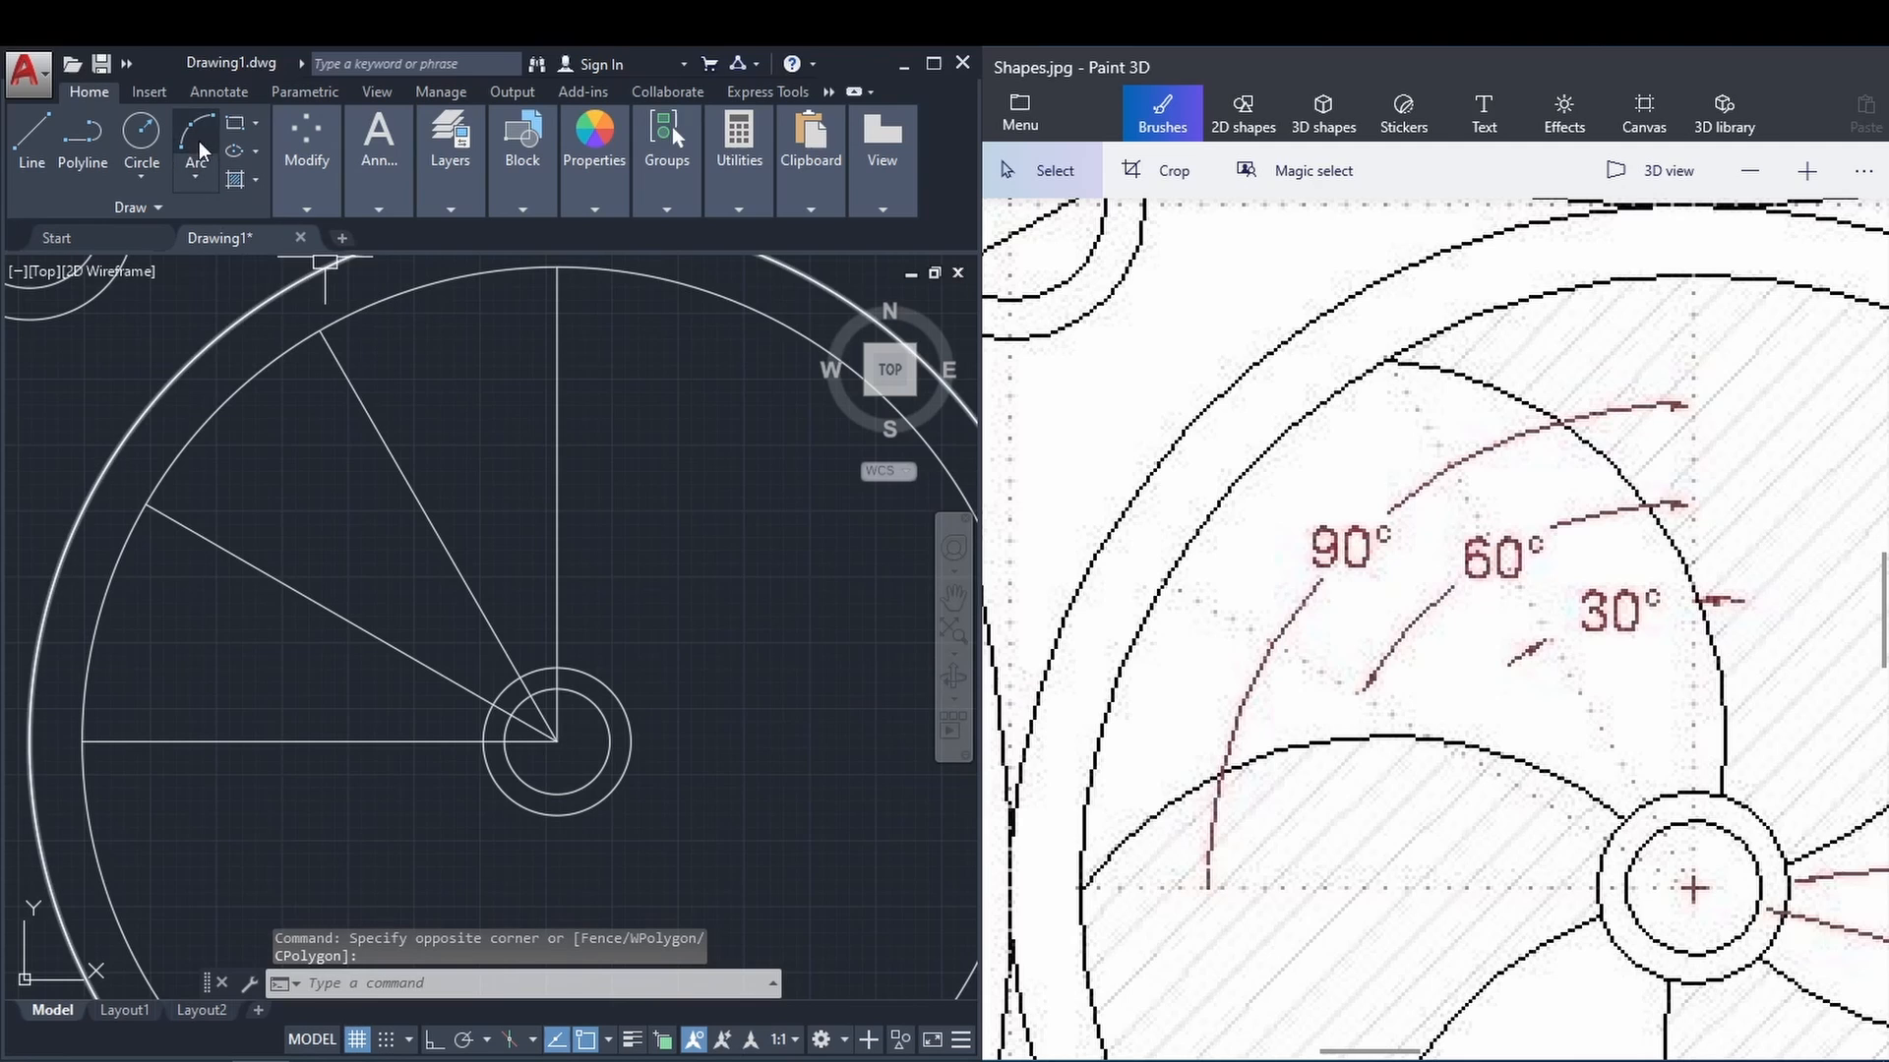
Draw a three-point arc from the hub centre through the vertical line's midpoint to the outer end of the 30° line.
left_click(202, 173)
left_click(242, 215)
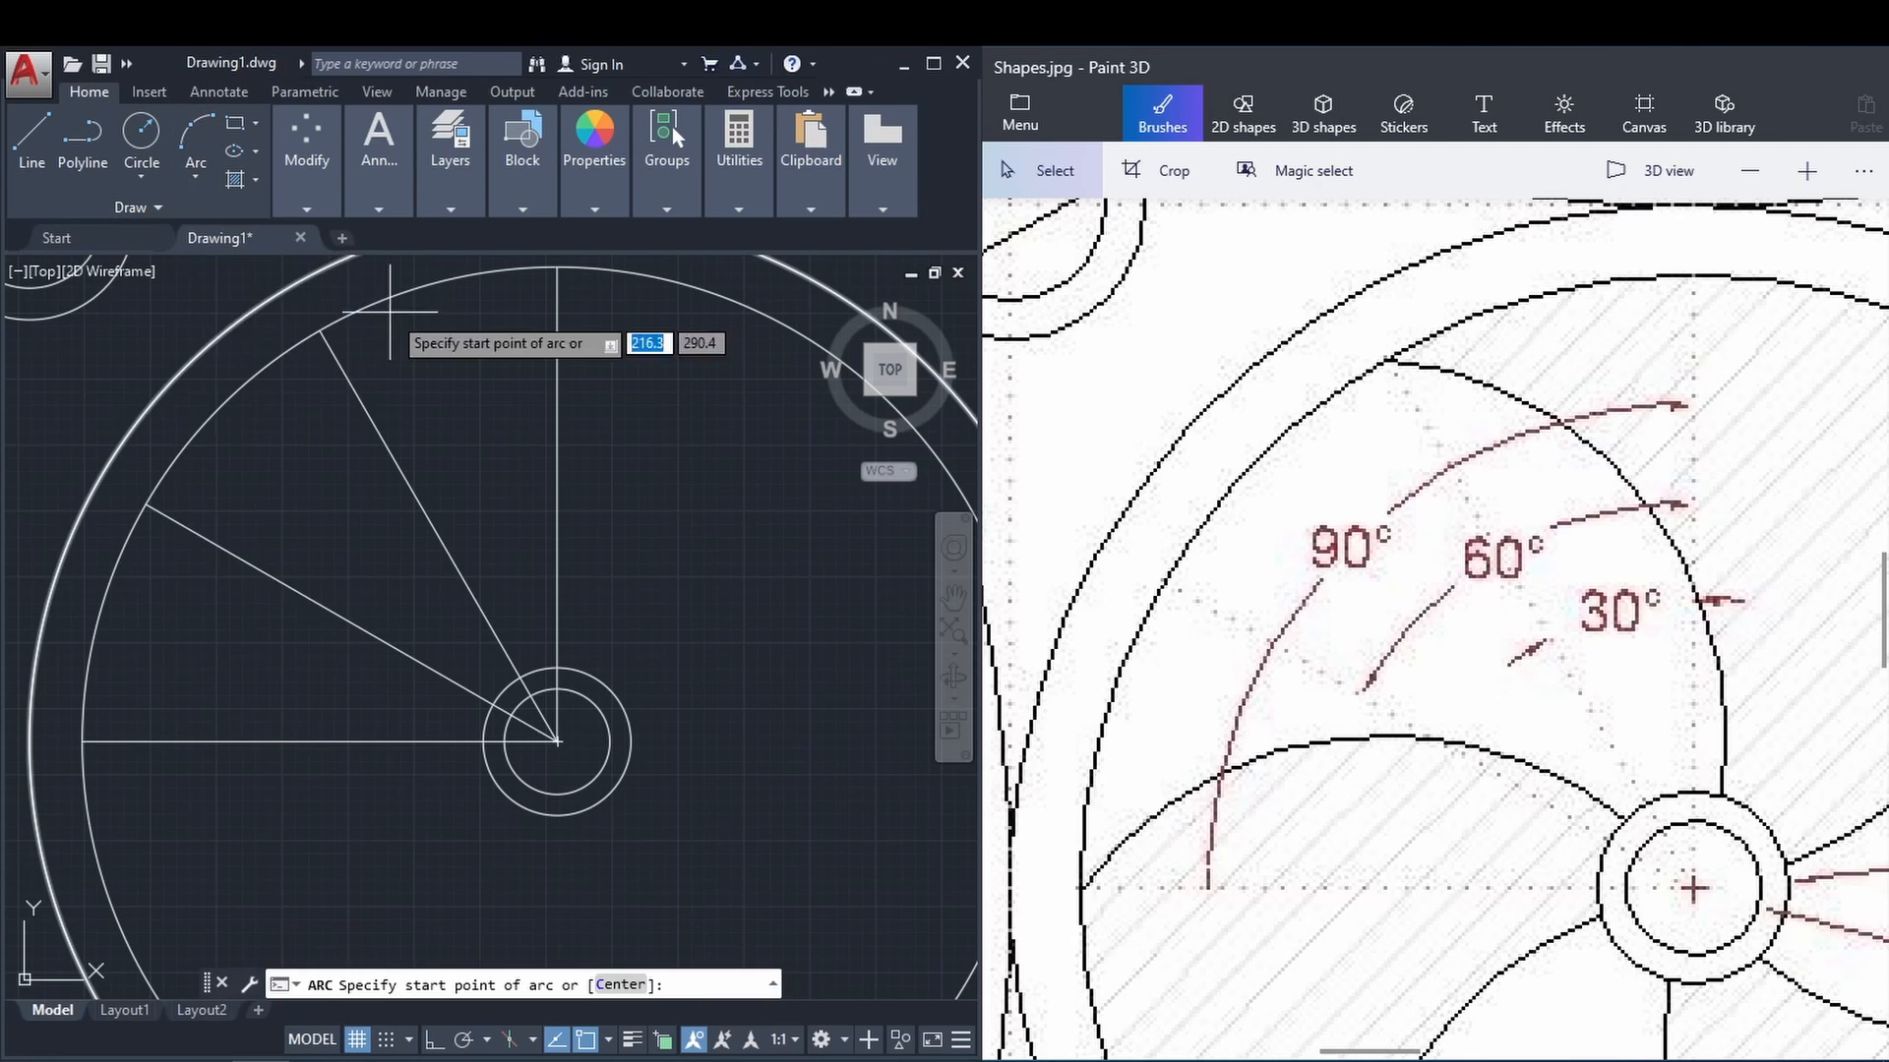
left_click(556, 741)
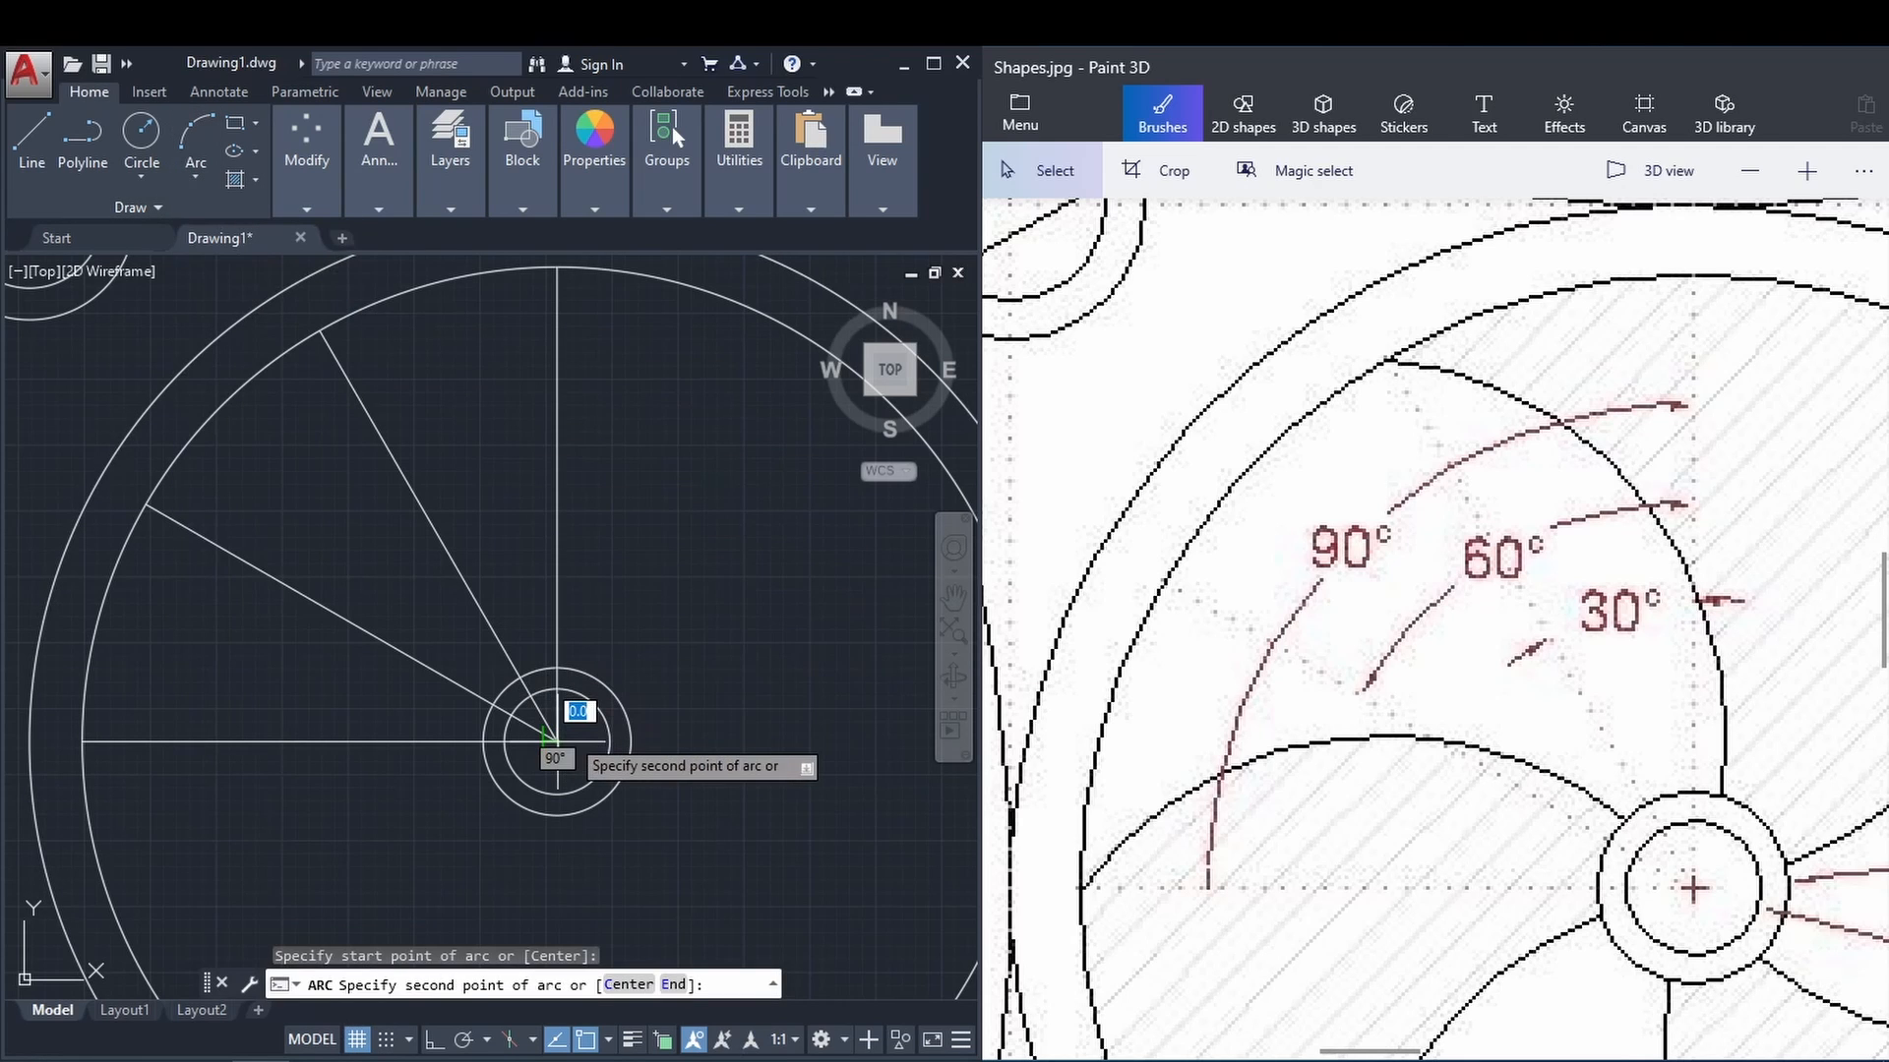
left_click(557, 506)
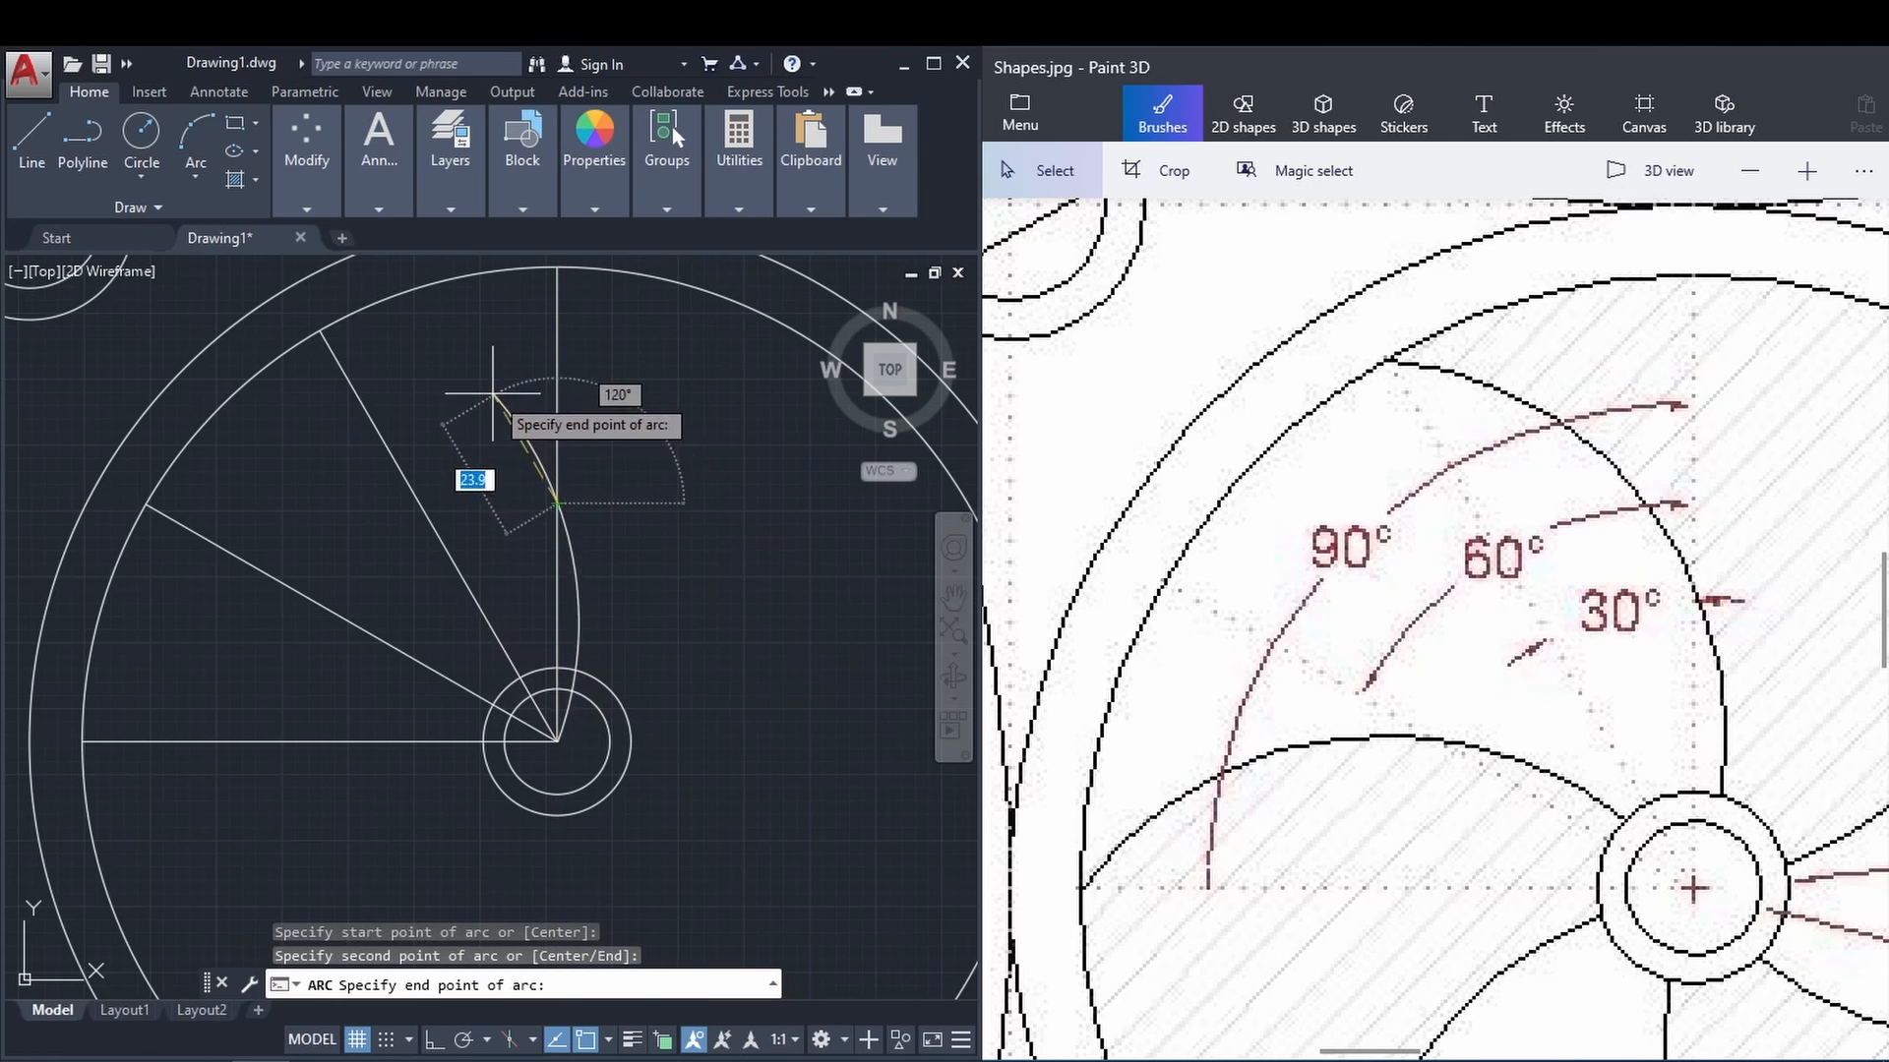
left_click(320, 331)
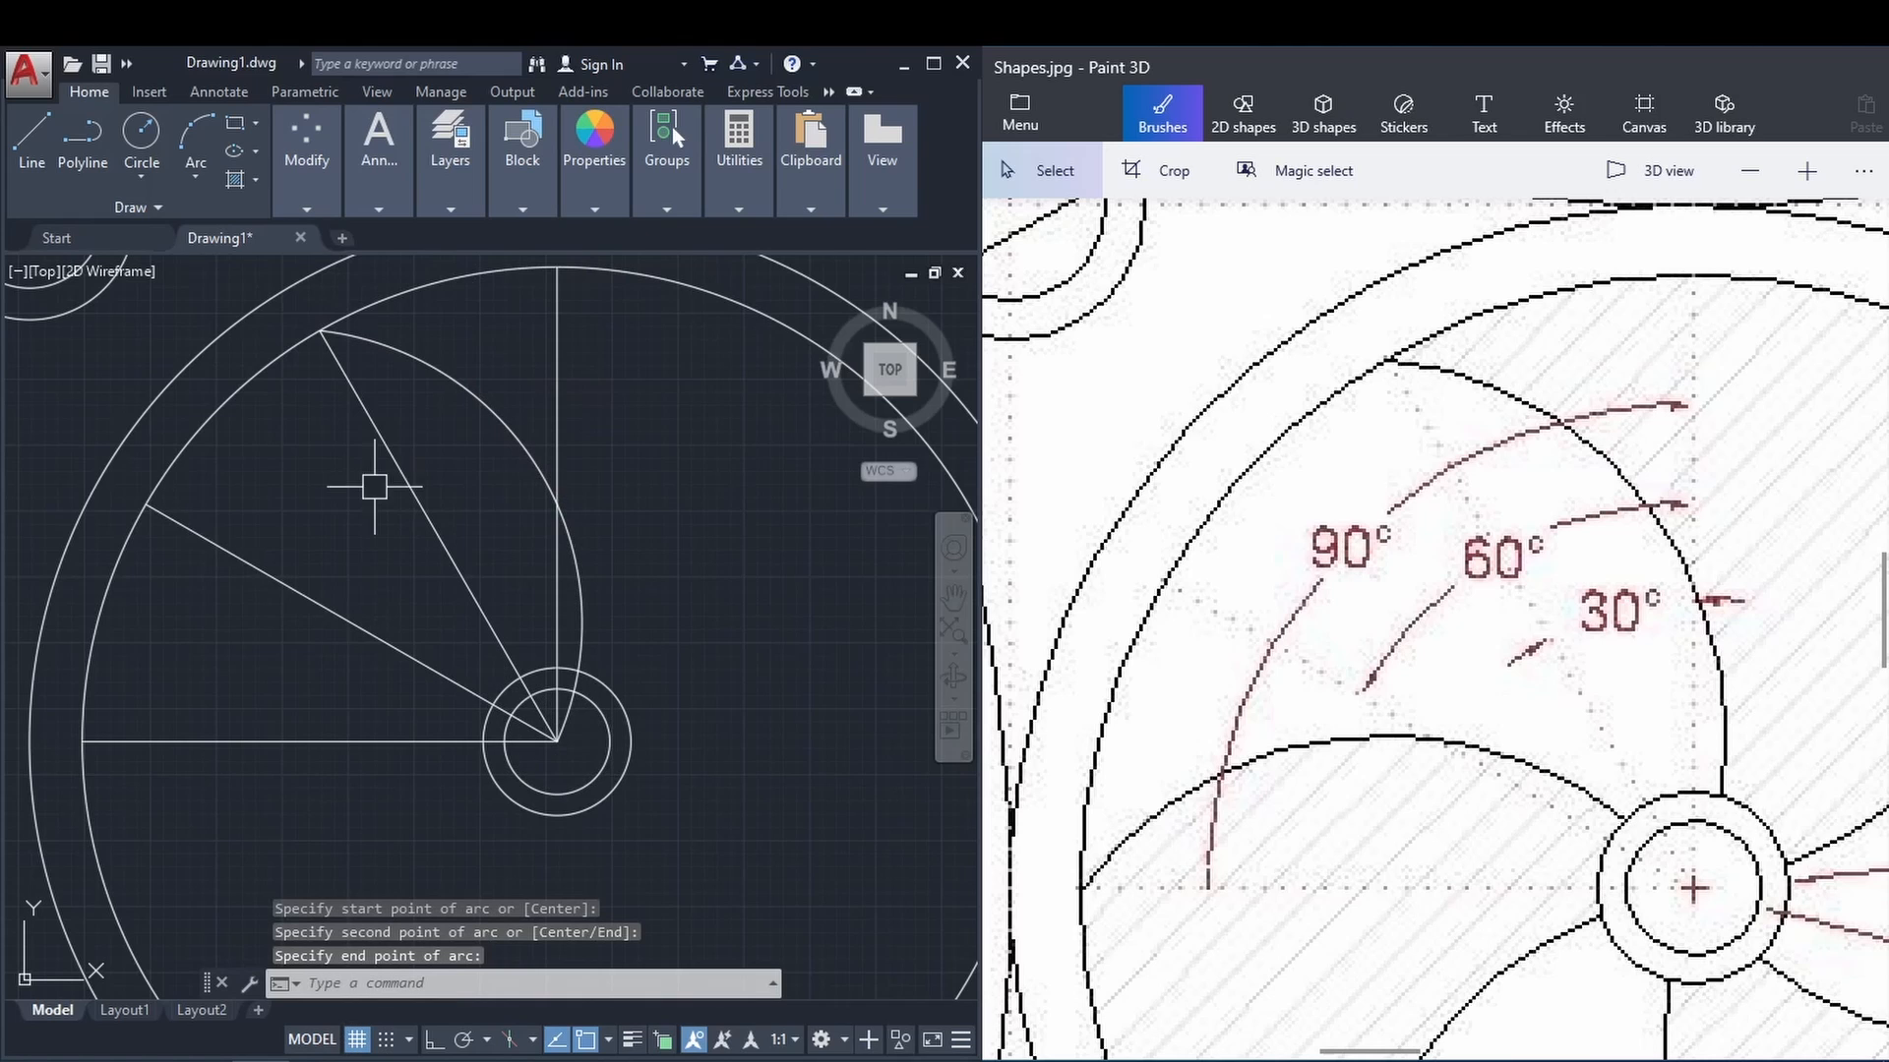
Draw a three-point arc from the hub centre through the 60° line's midpoint to the outer end of the horizontal line.
left_click(192, 183)
left_click(224, 215)
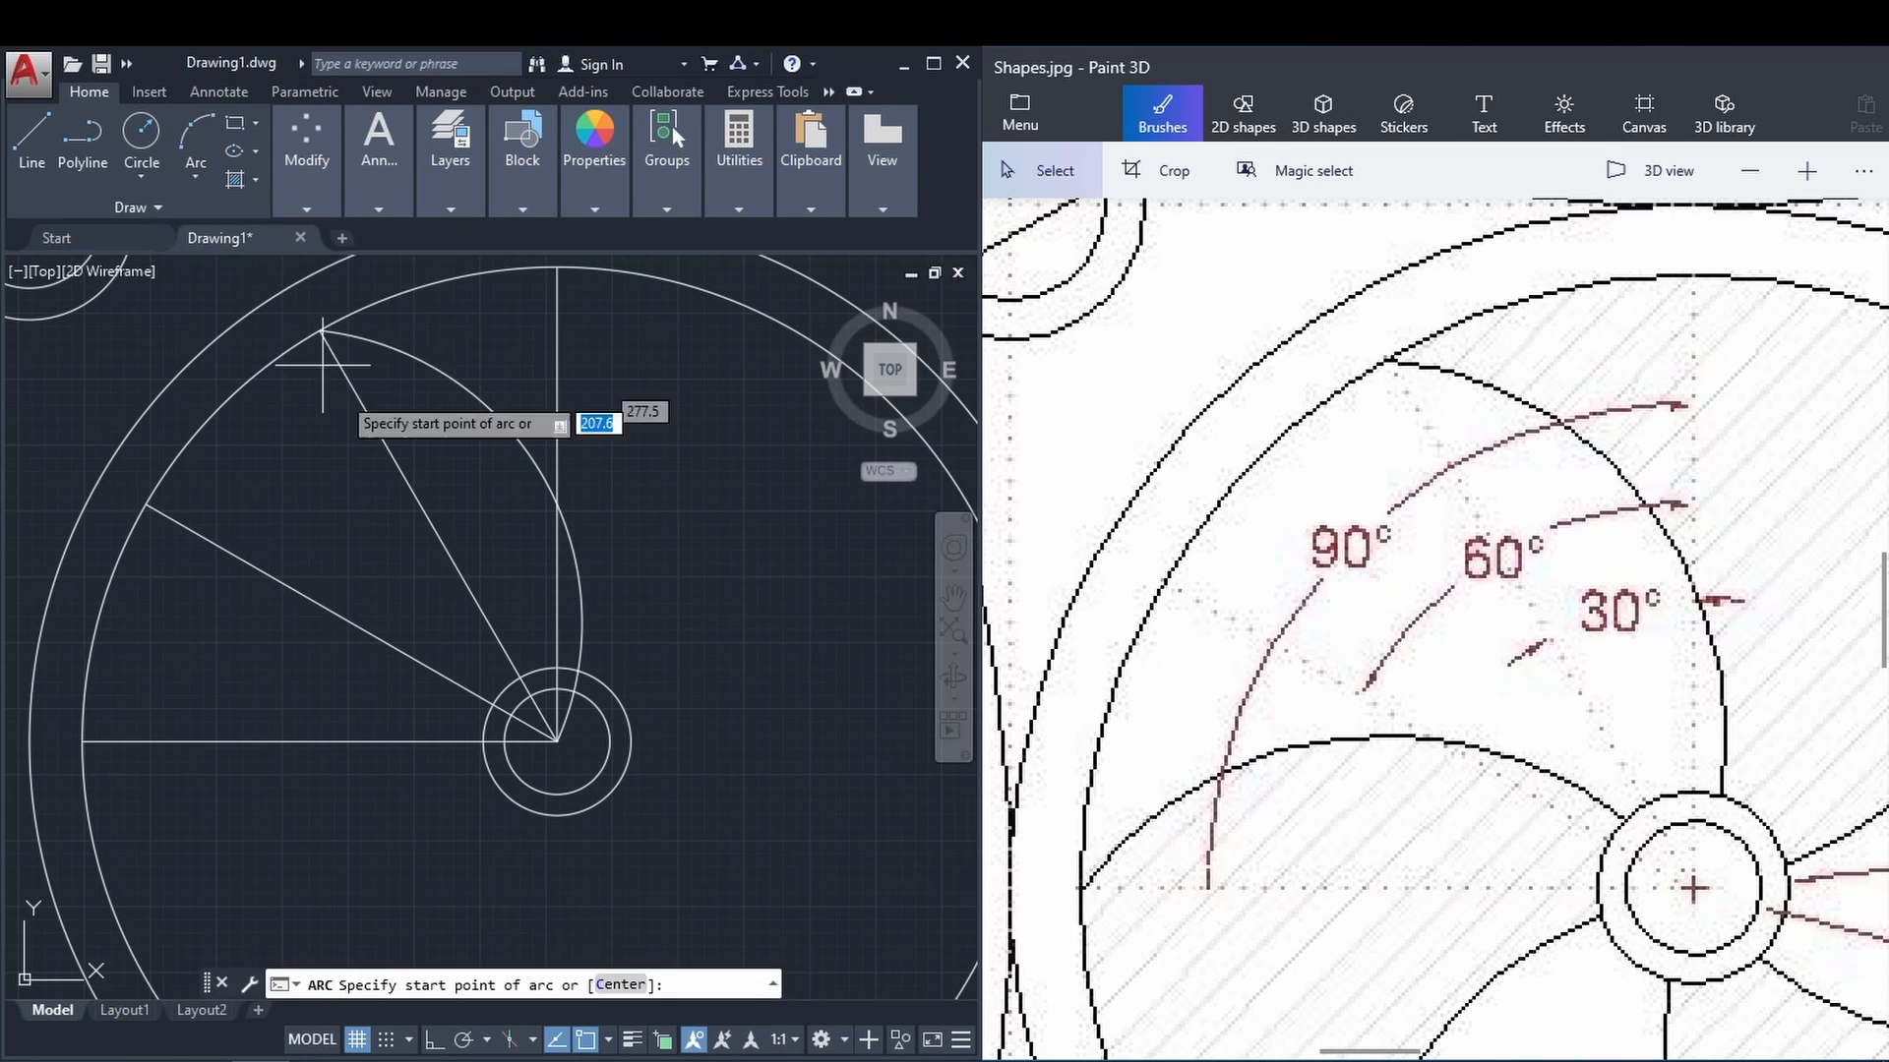
left_click(557, 740)
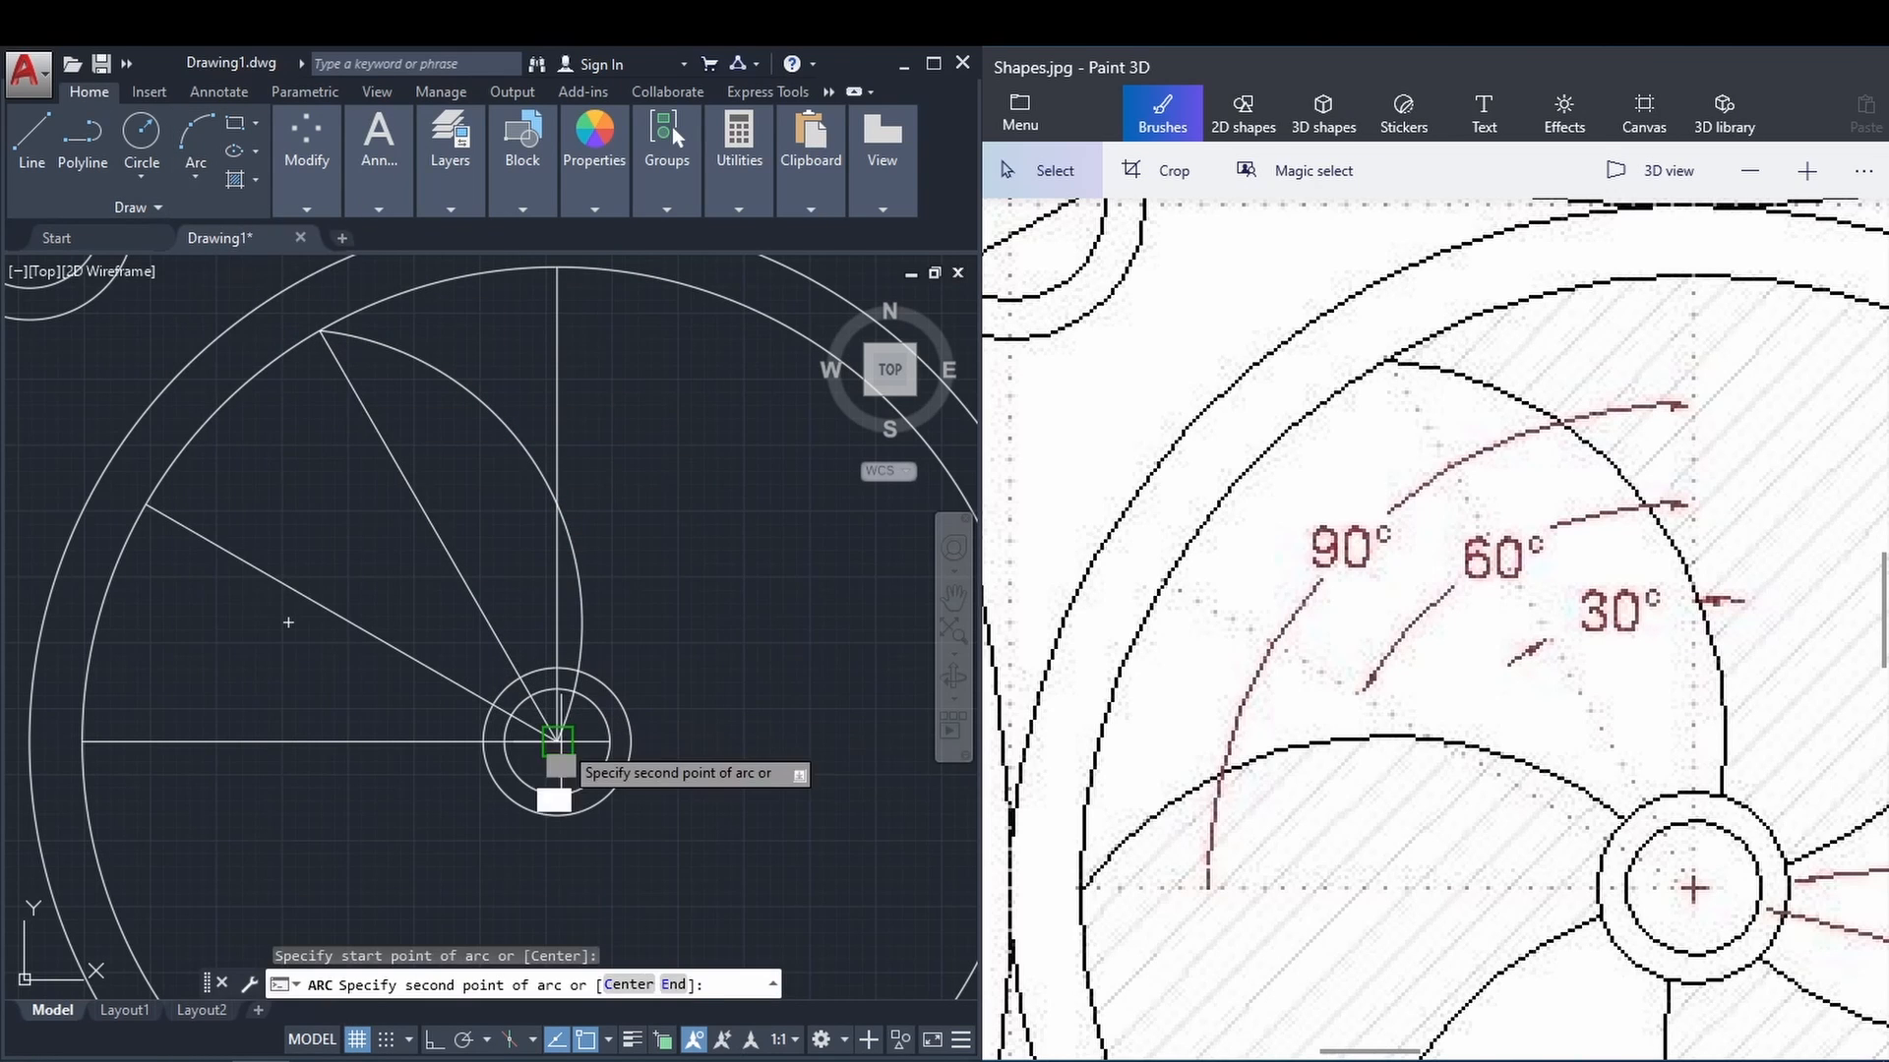
left_click(352, 622)
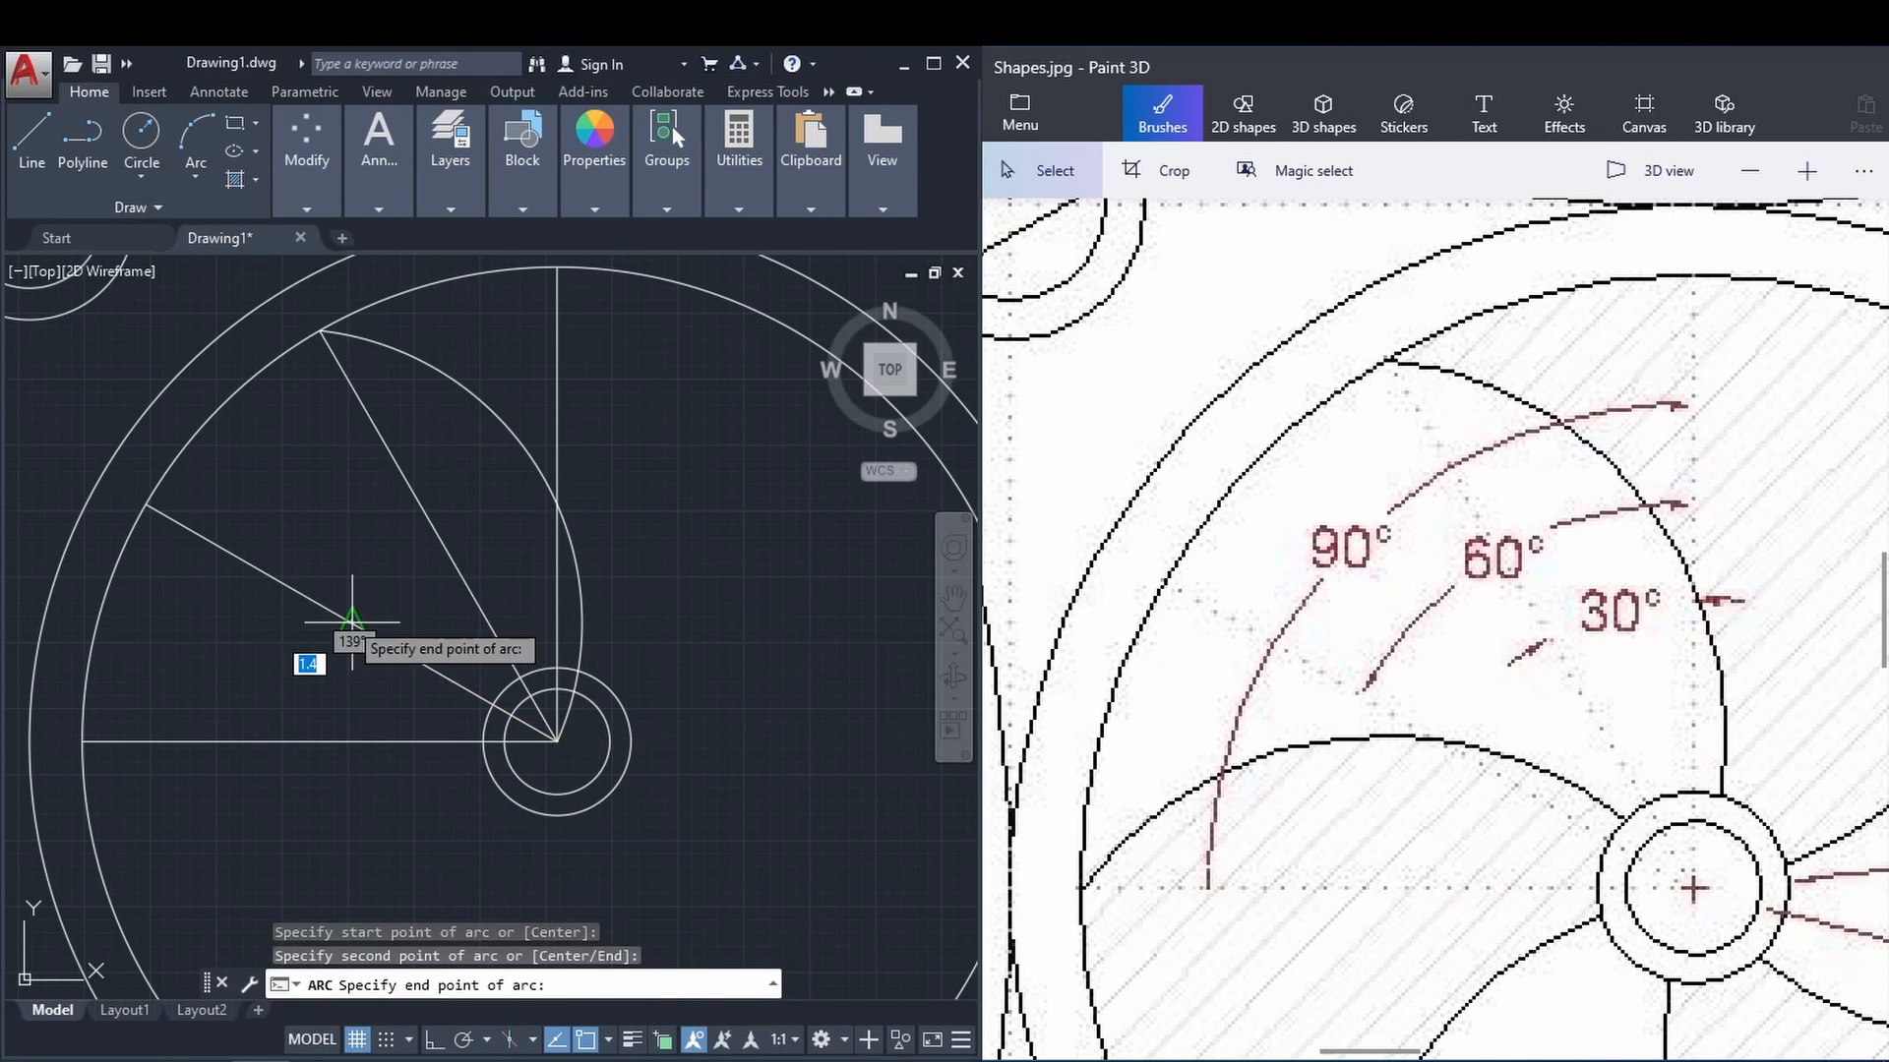
left_click(82, 741)
Erase the four straight construction lines radiating from the hub centre.
left_click(316, 741)
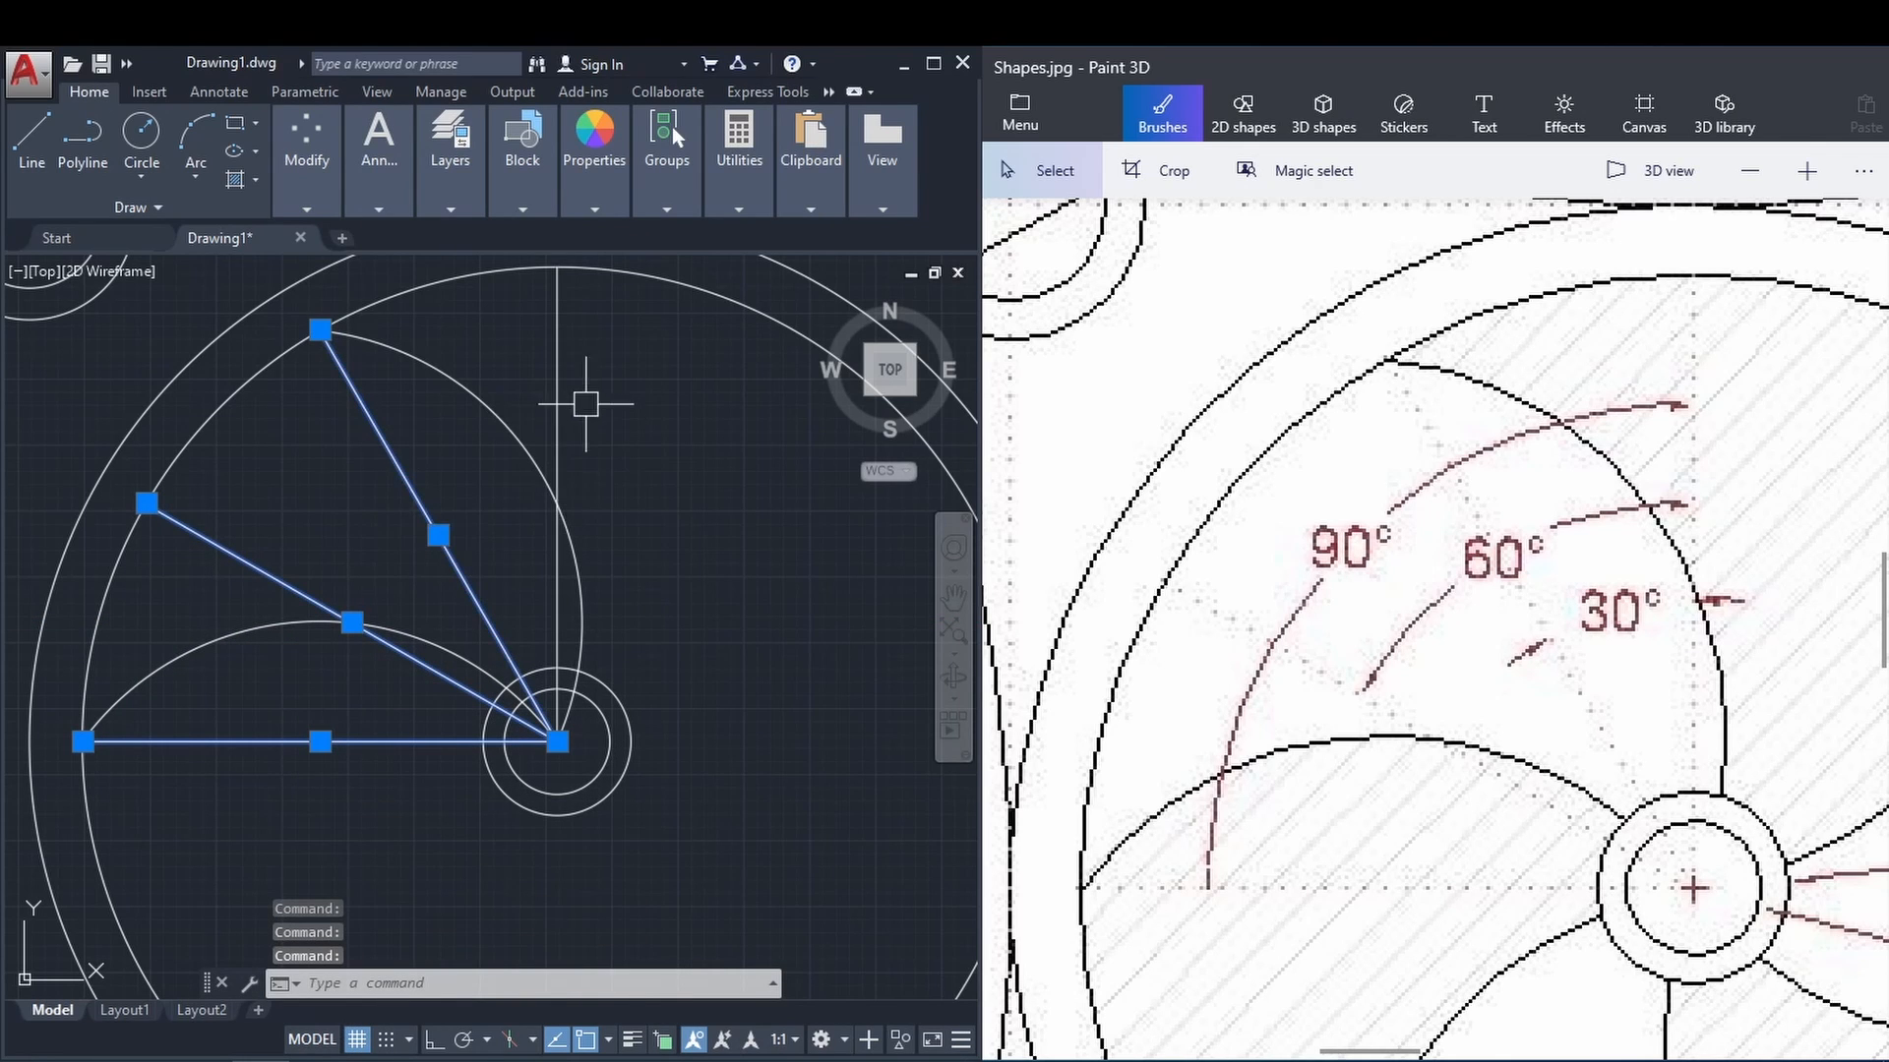
right_click(620, 366)
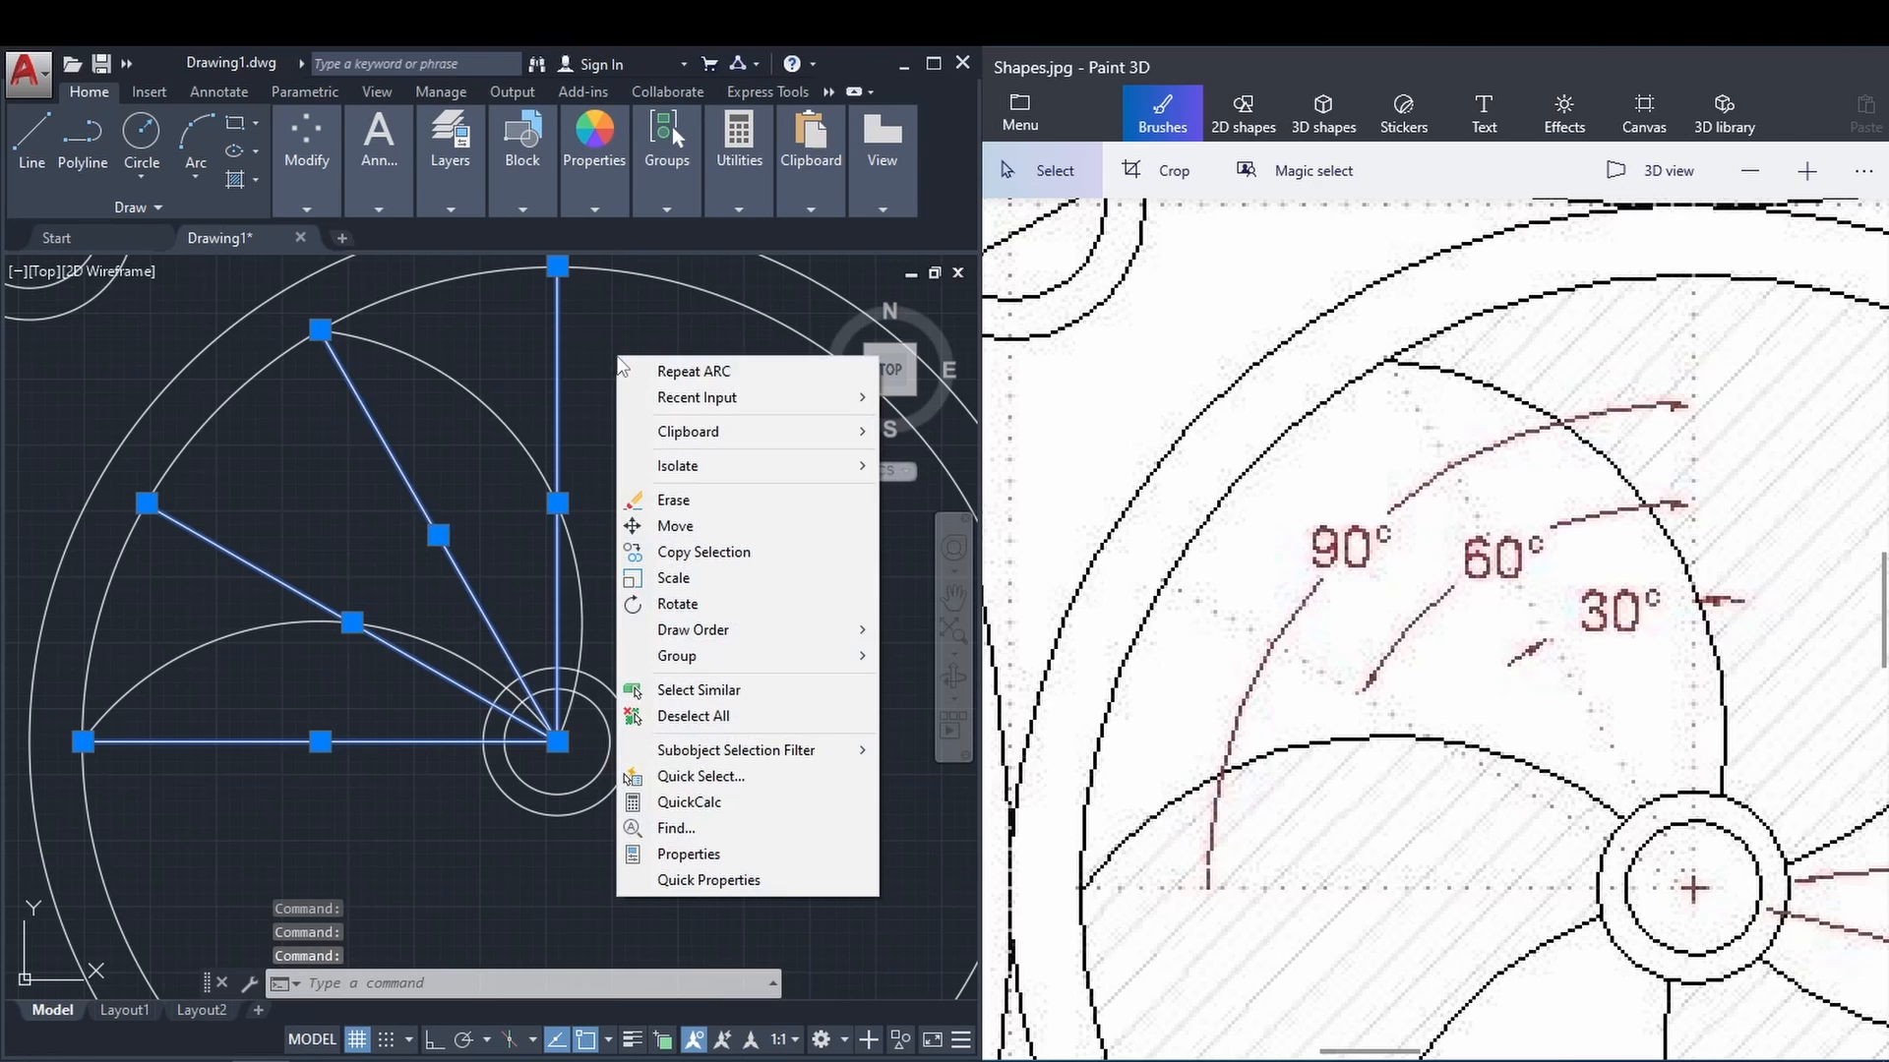
left_click(675, 499)
Create a polar array of the two curved blade arcs about the hub centre with 3 items over 360°.
scroll(597, 516, "down", 4)
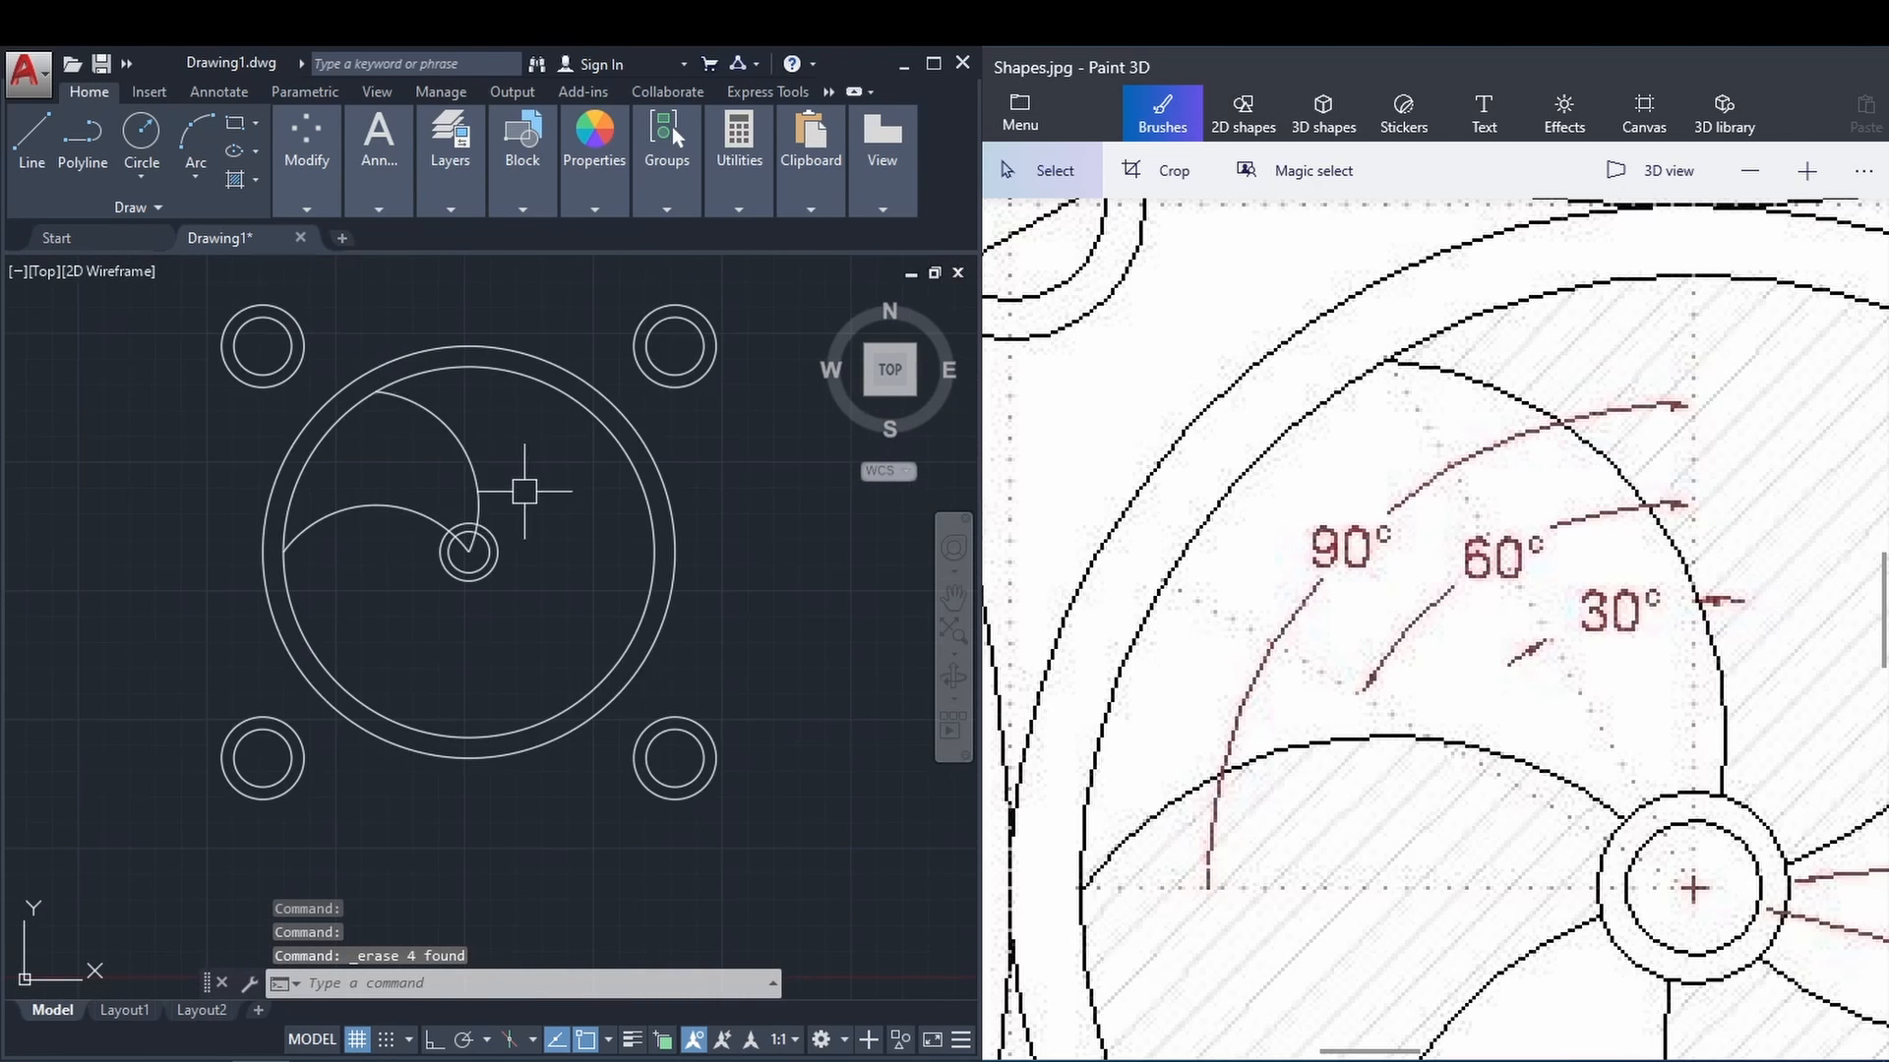
middle_click_drag(525, 468, 488, 563)
left_click(1010, 480)
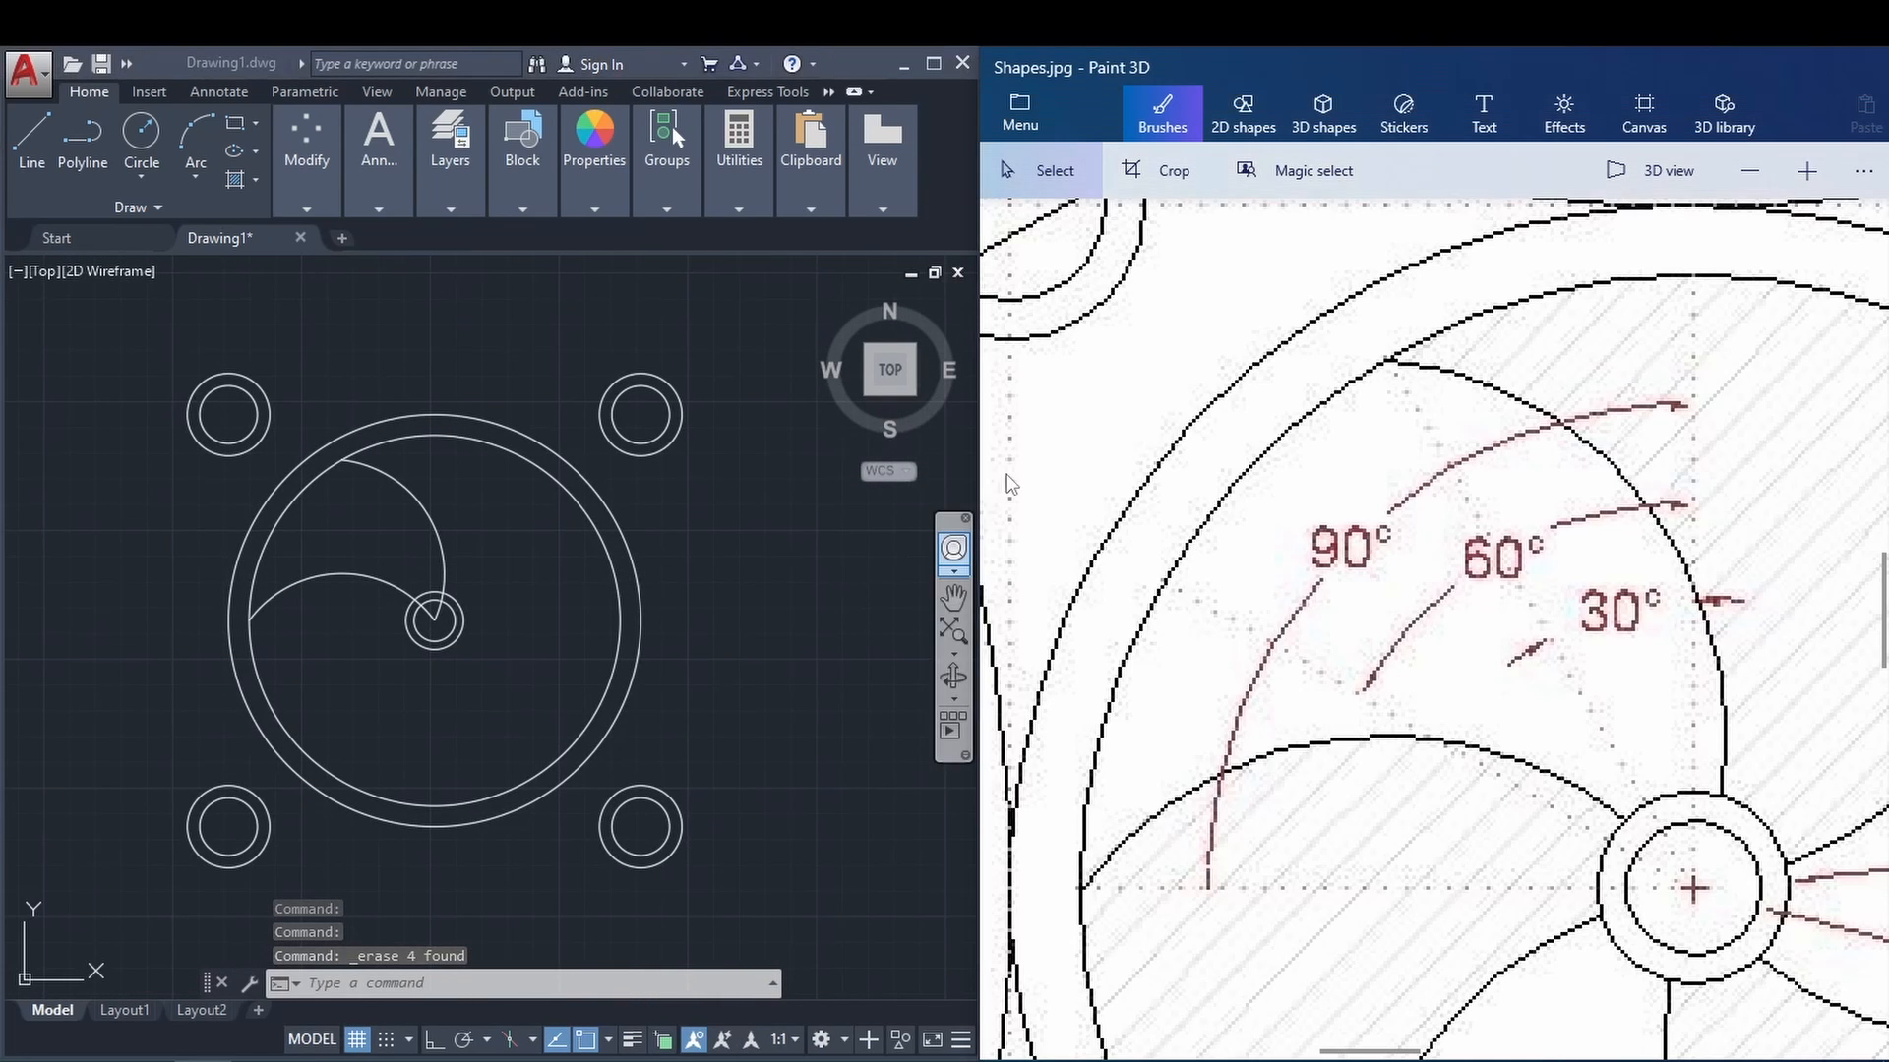
scroll(1128, 507, "down", 3)
scroll(1181, 557, "down", 2)
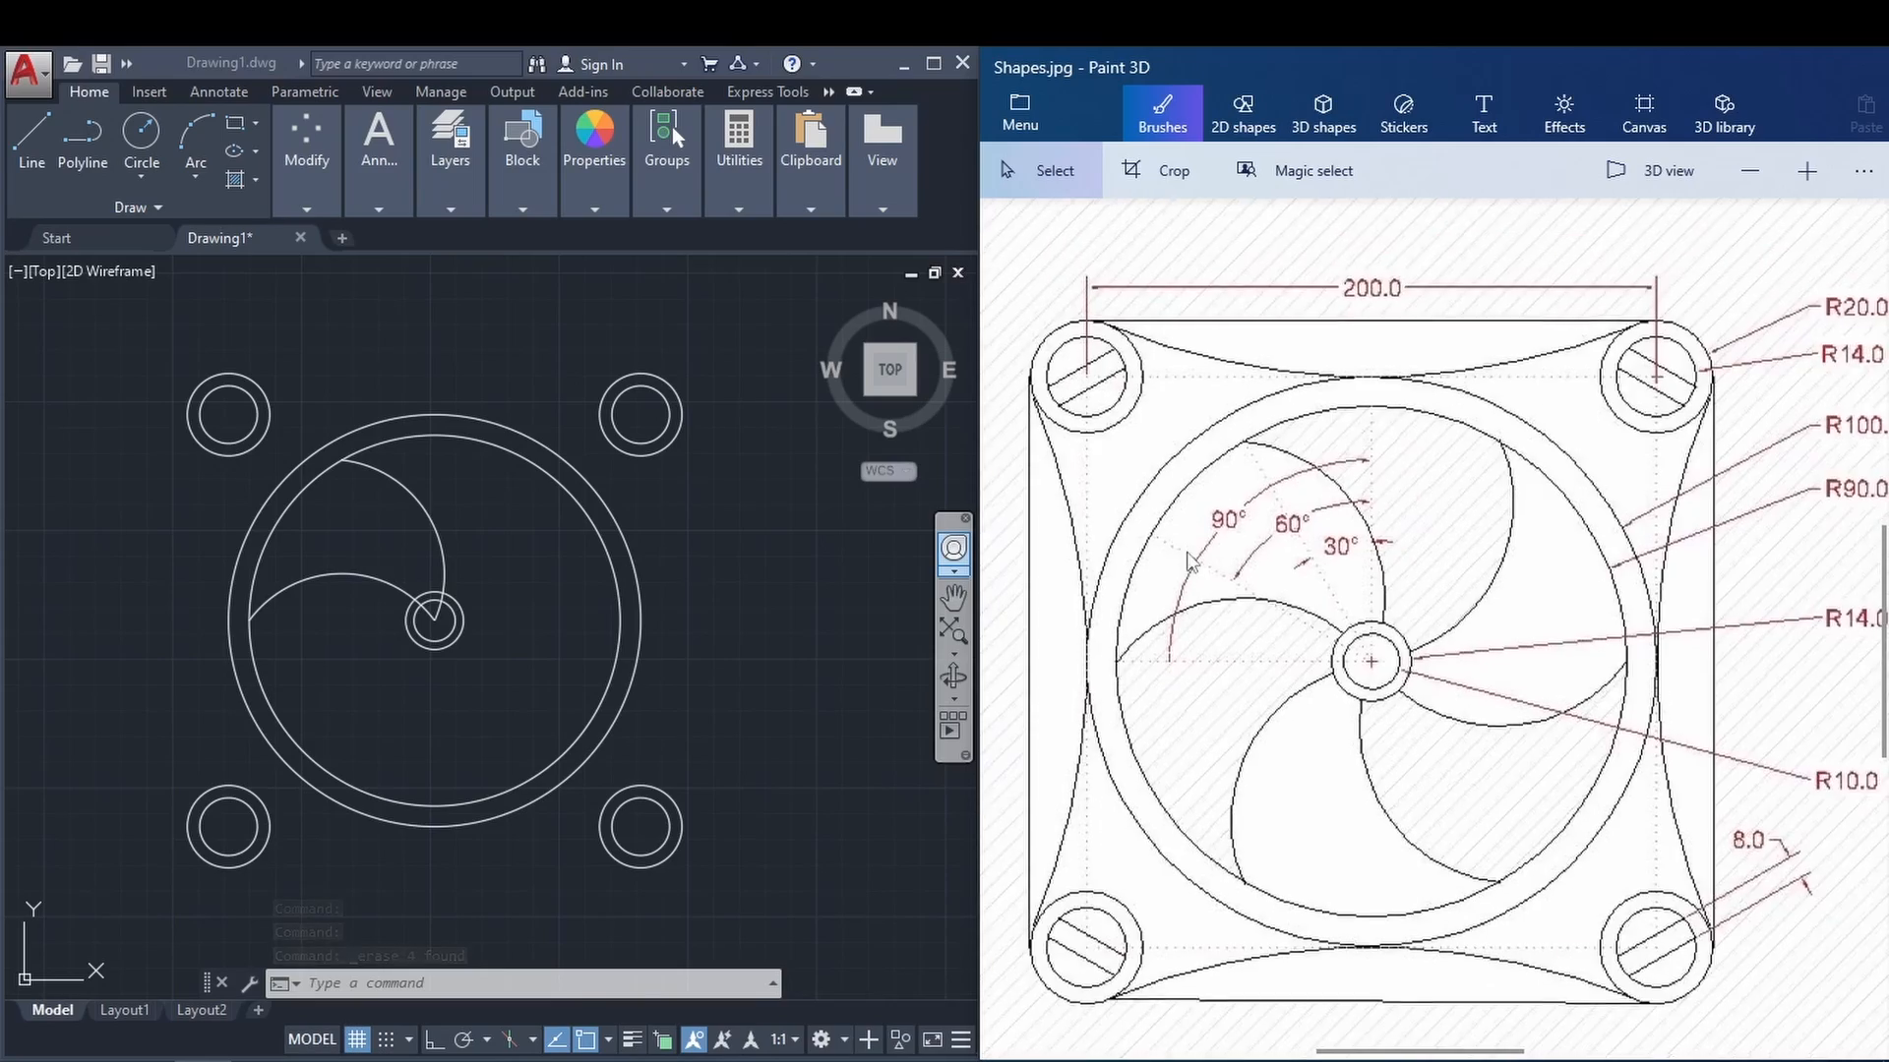
scroll(1174, 544, "up", 2)
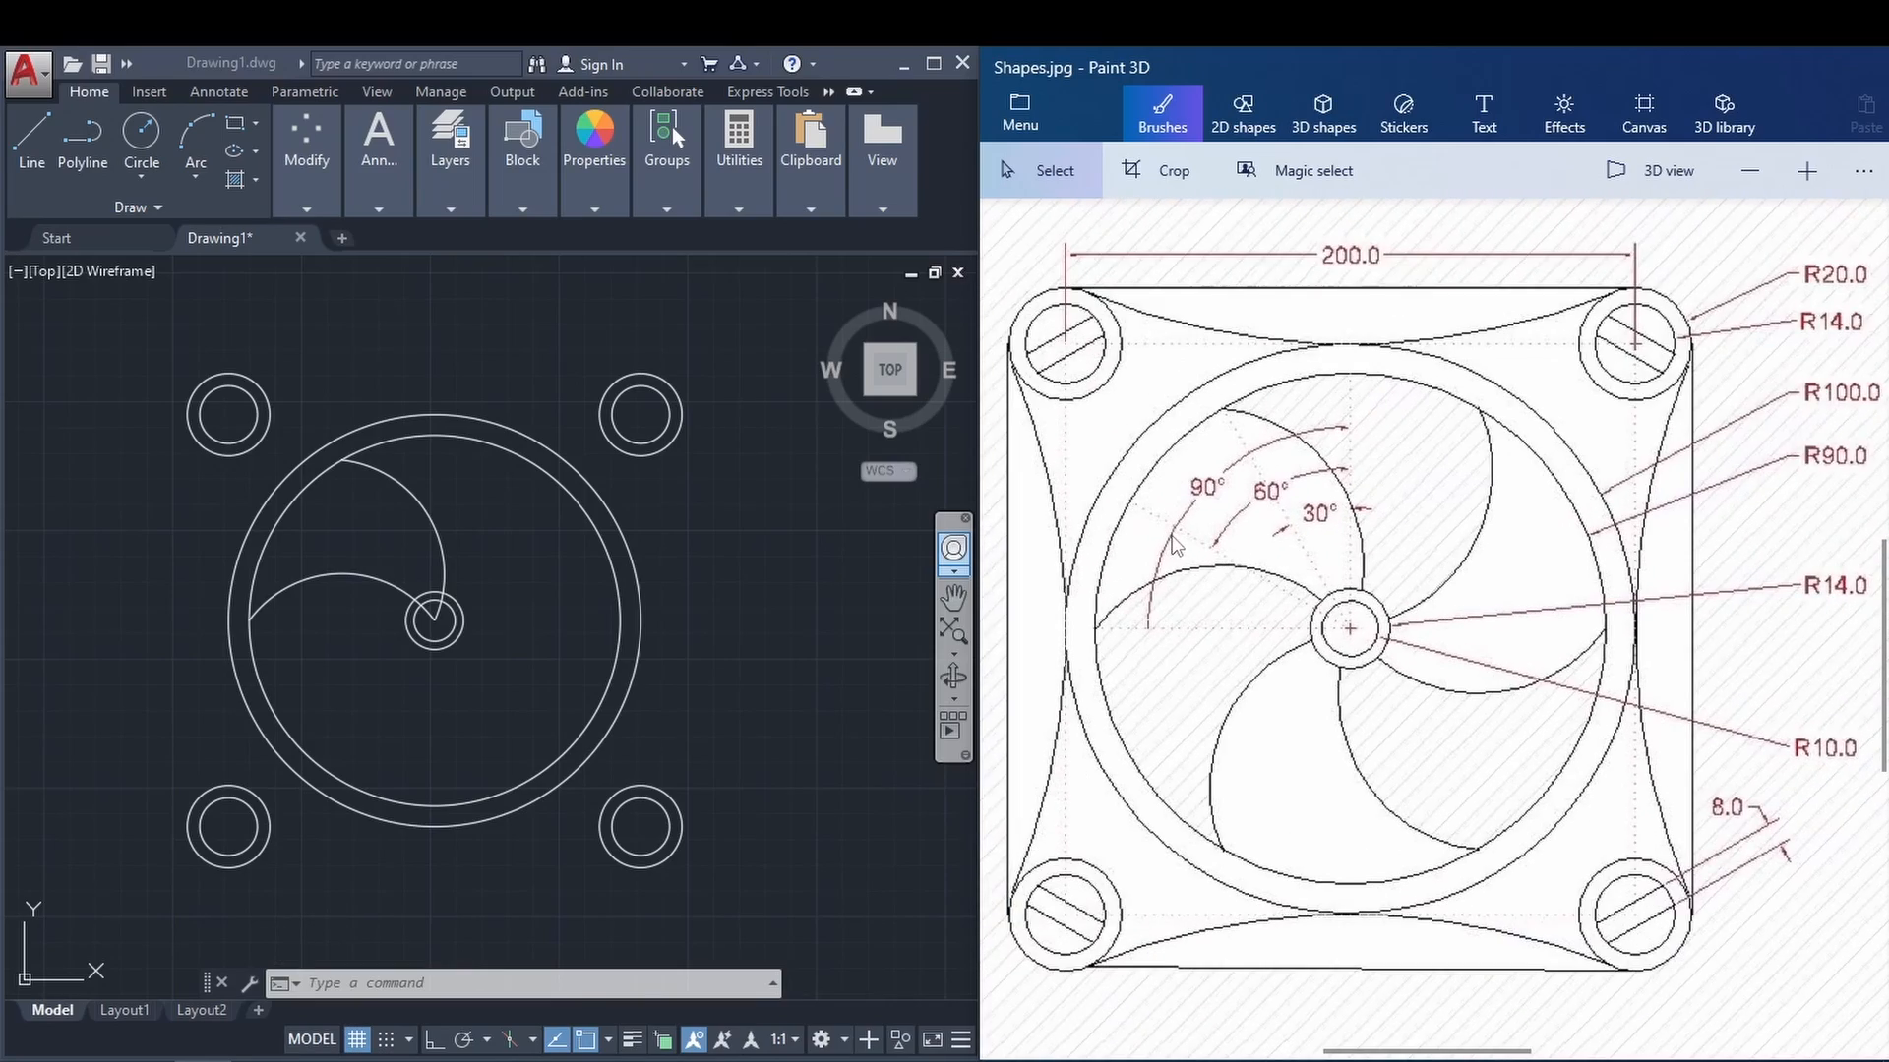
left_click(724, 660)
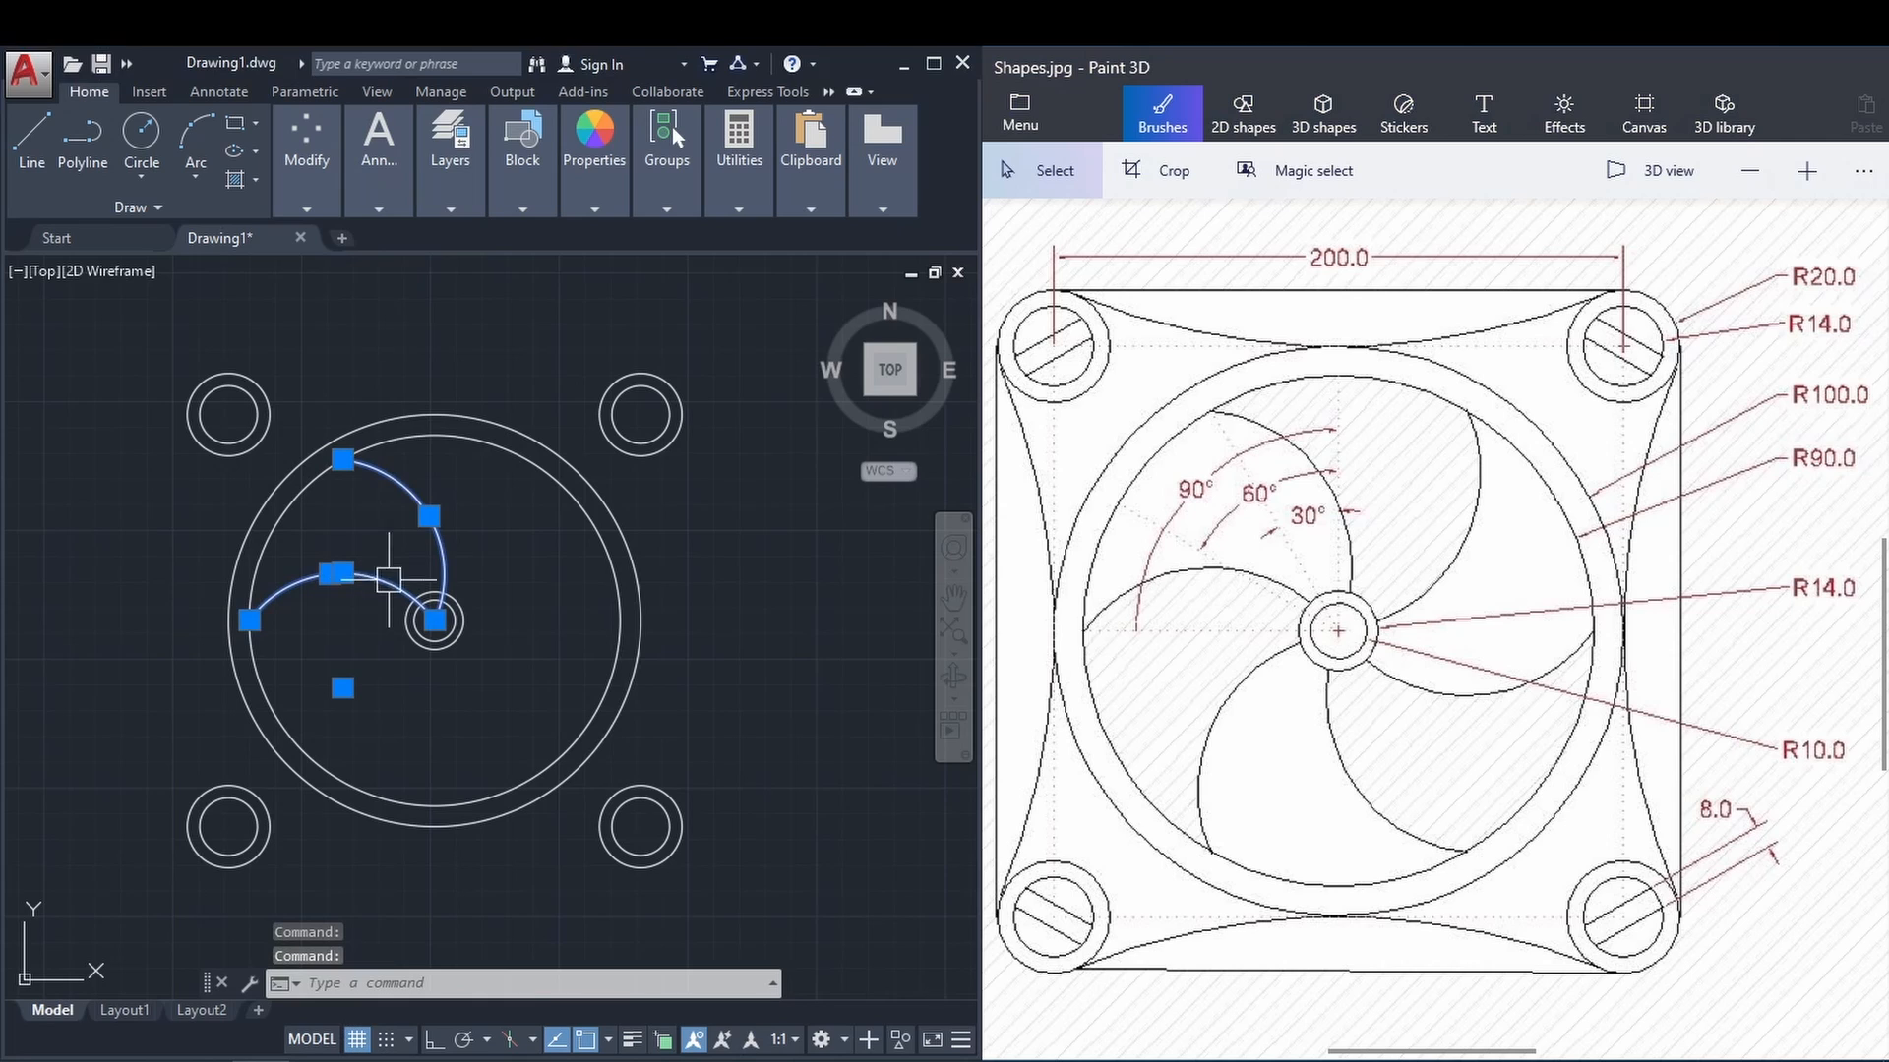
type("a")
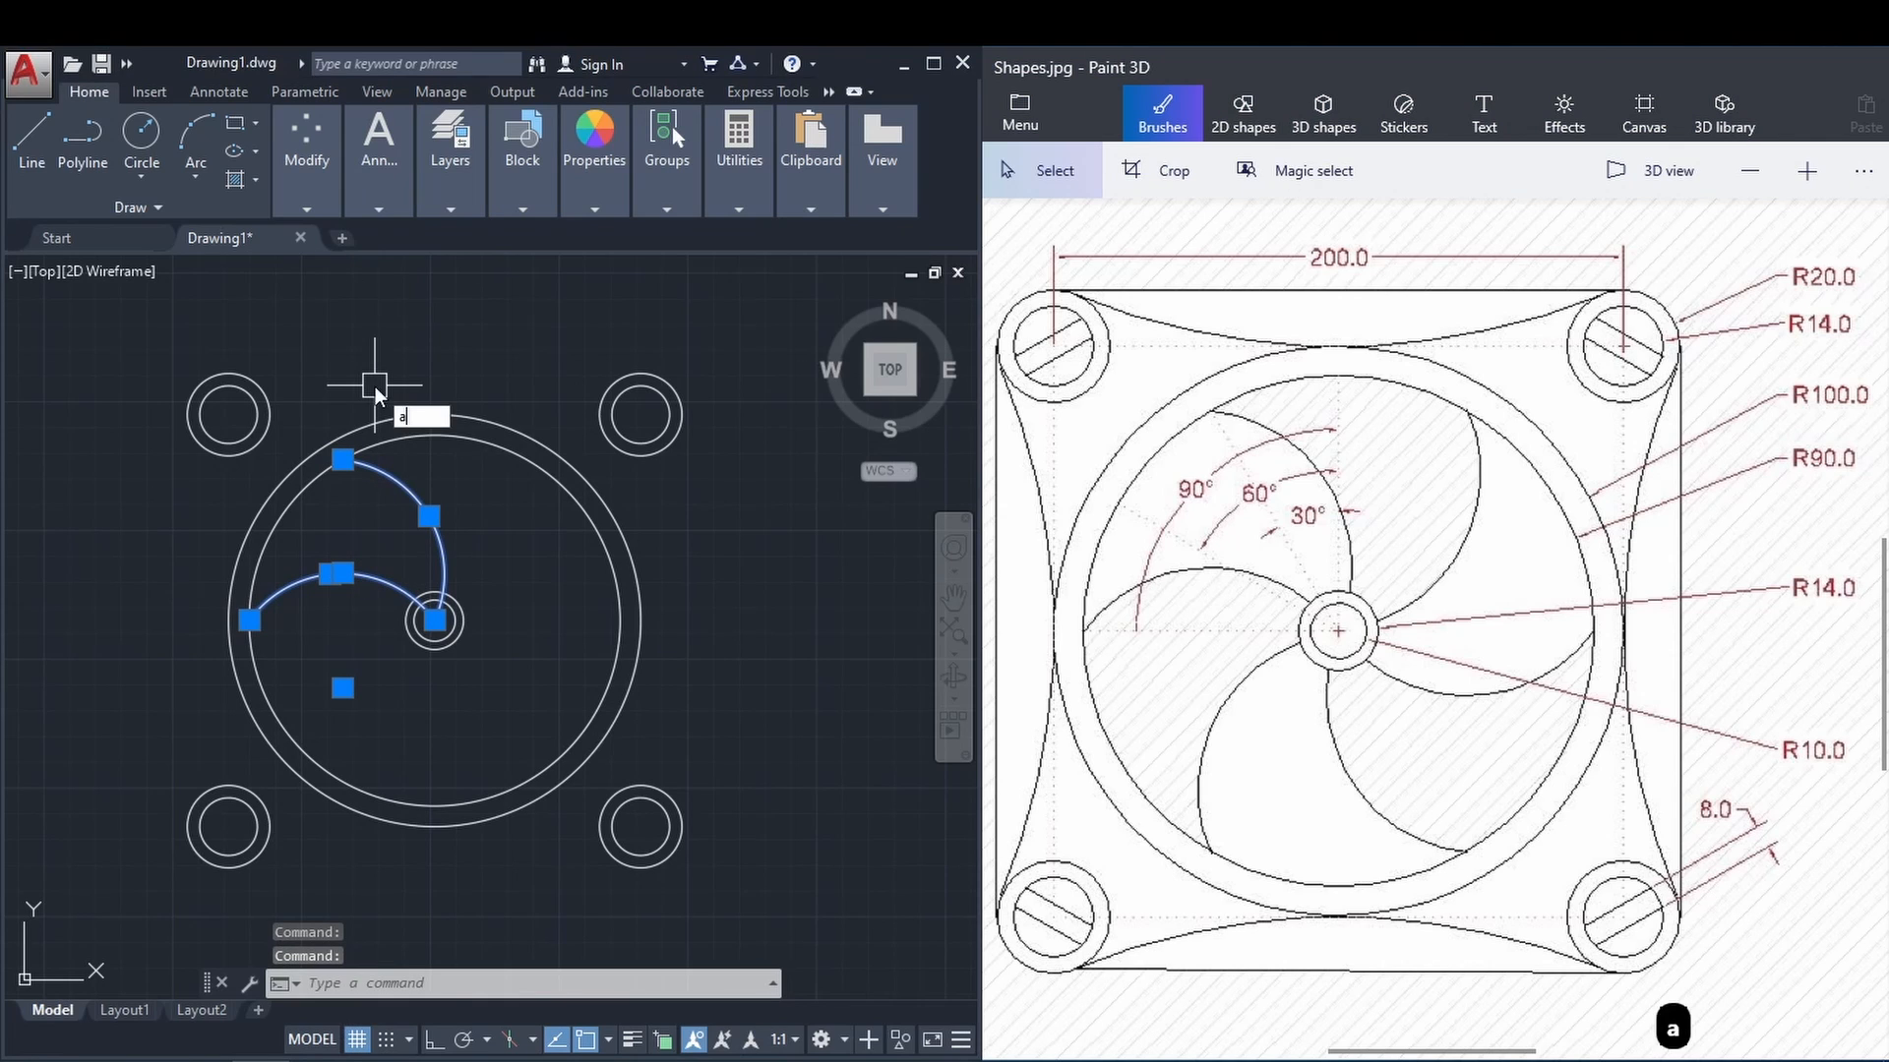
type("r")
left_click(475, 436)
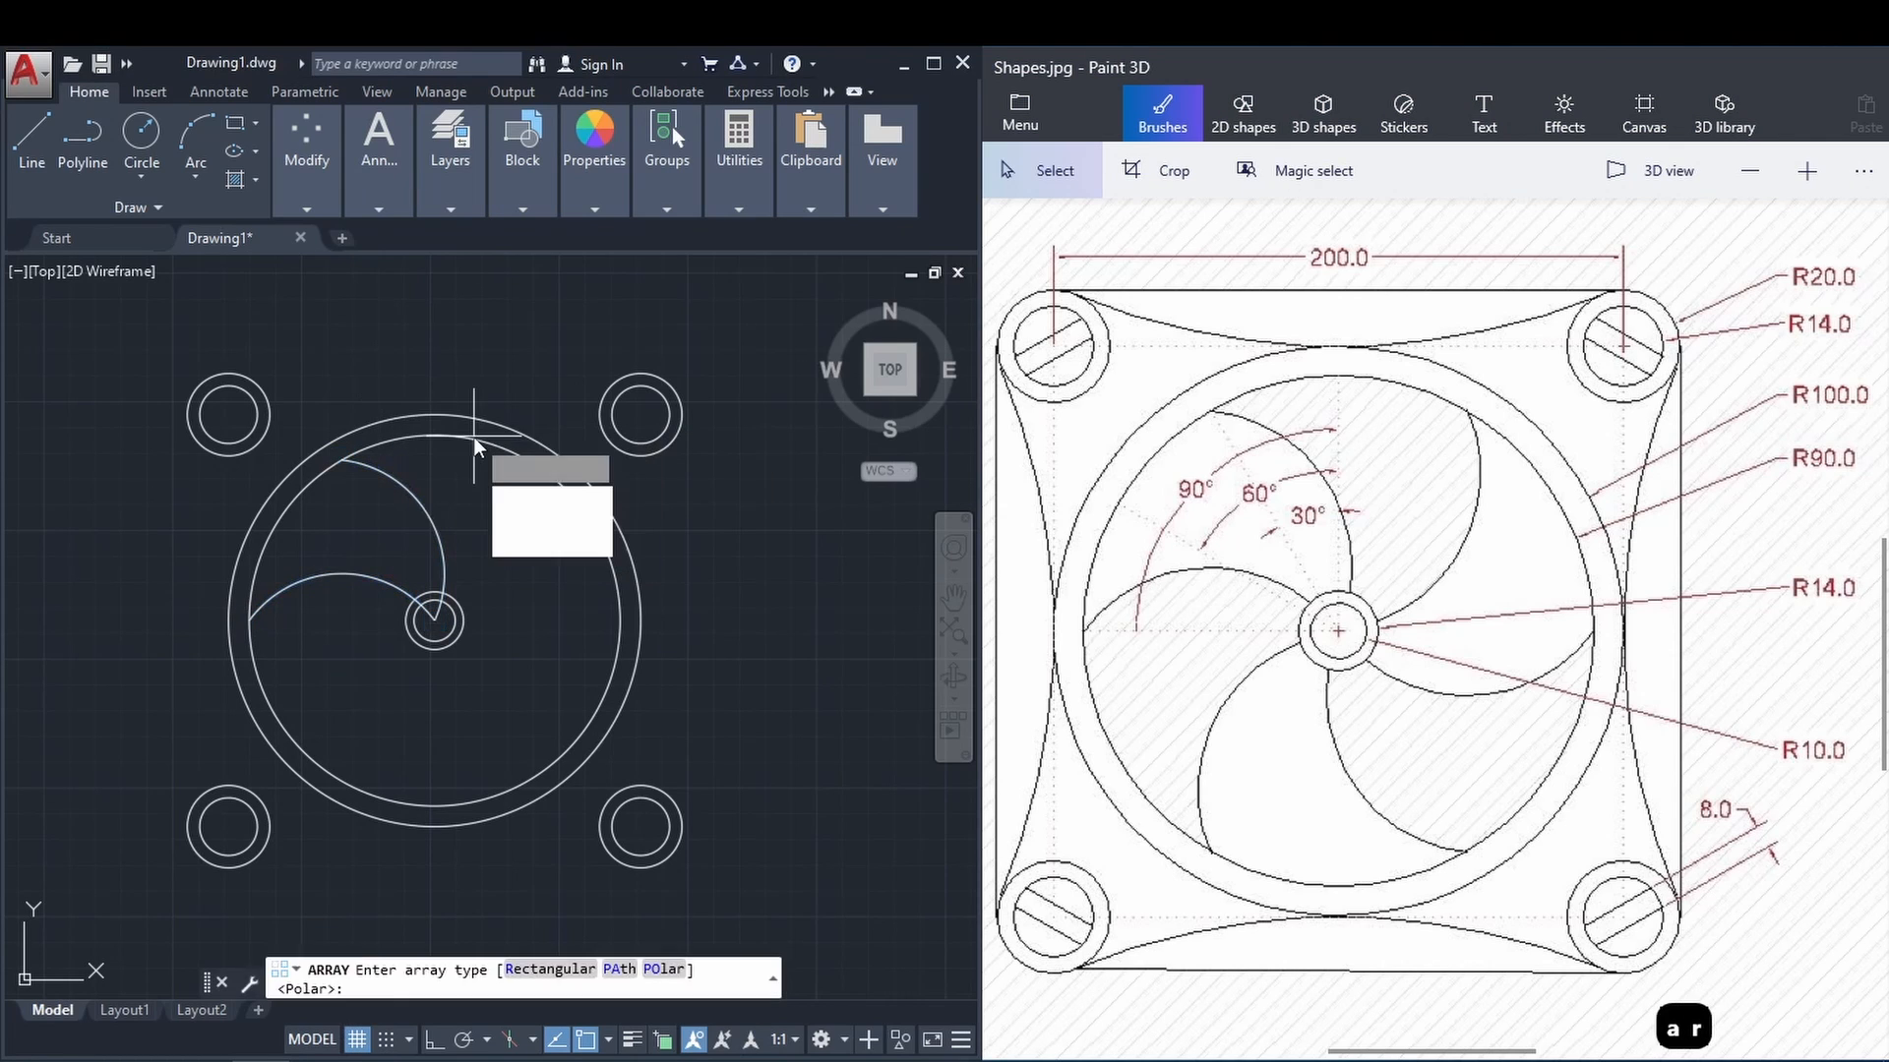
left_click(532, 548)
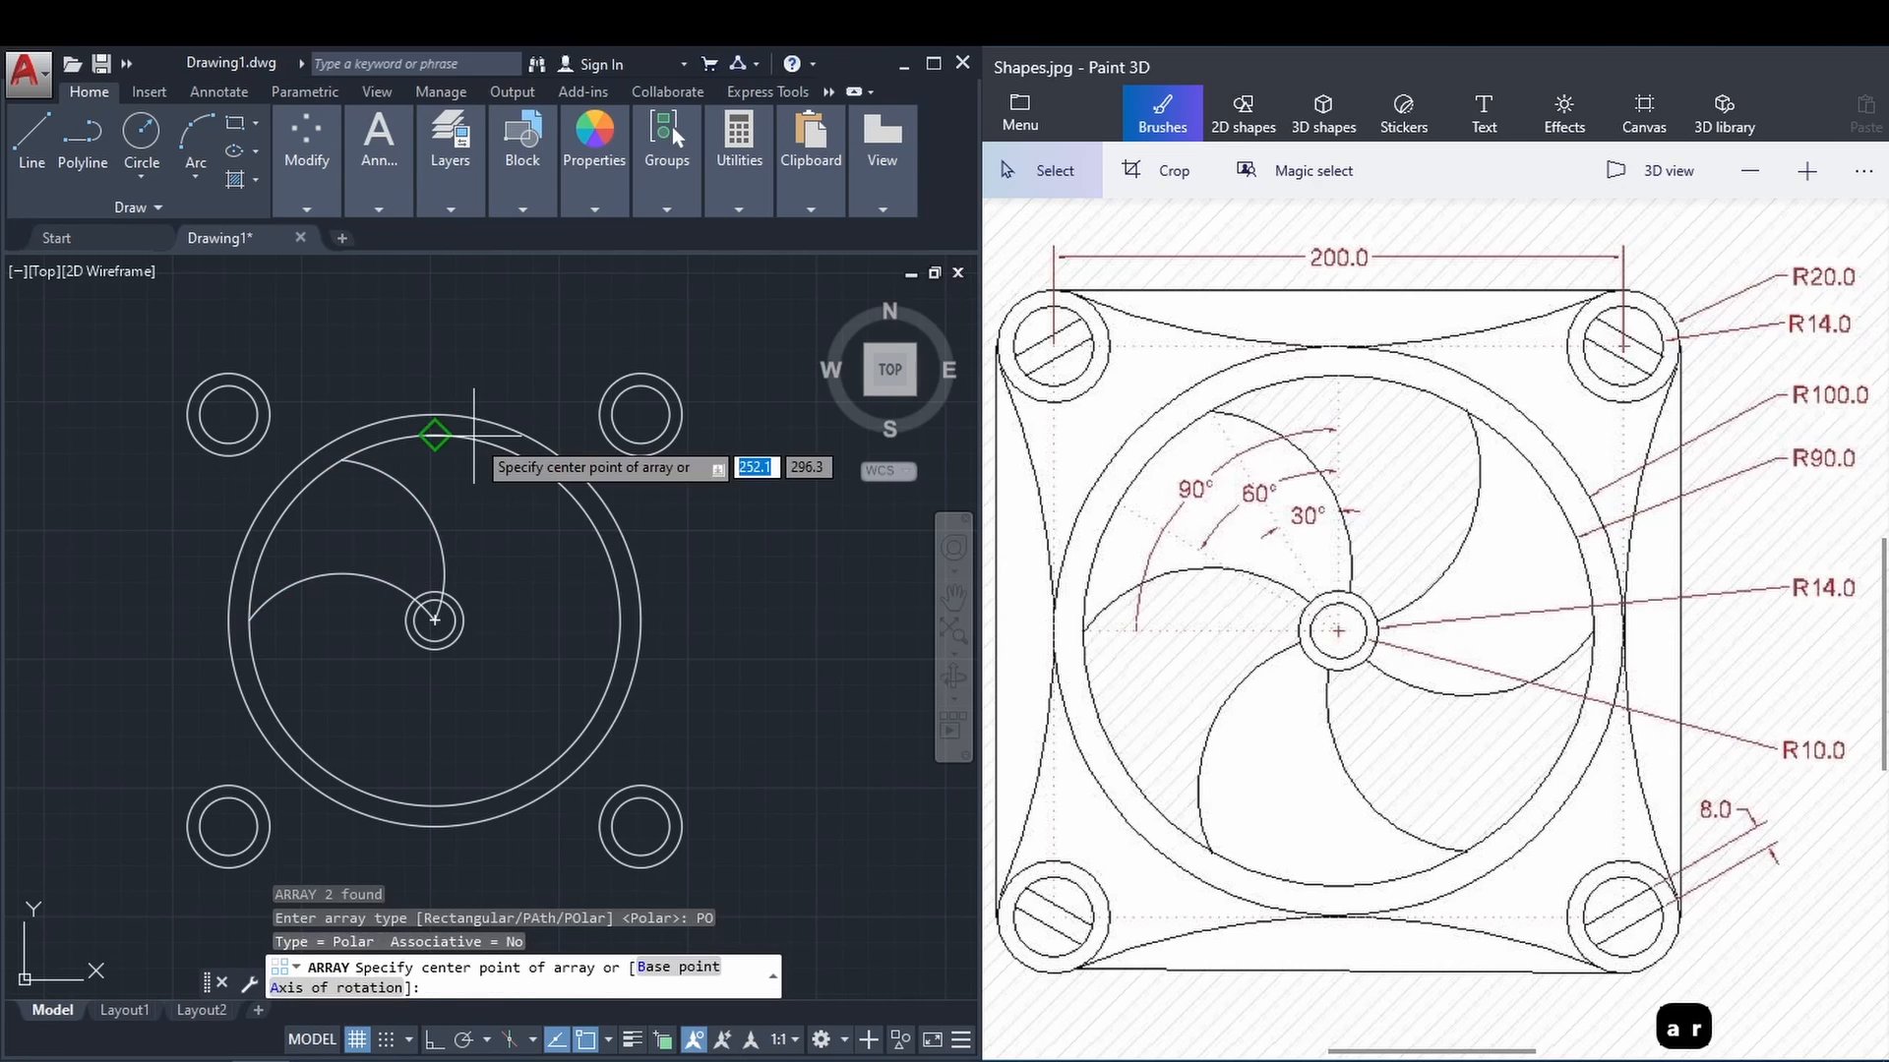
scroll(433, 621, "up", 2)
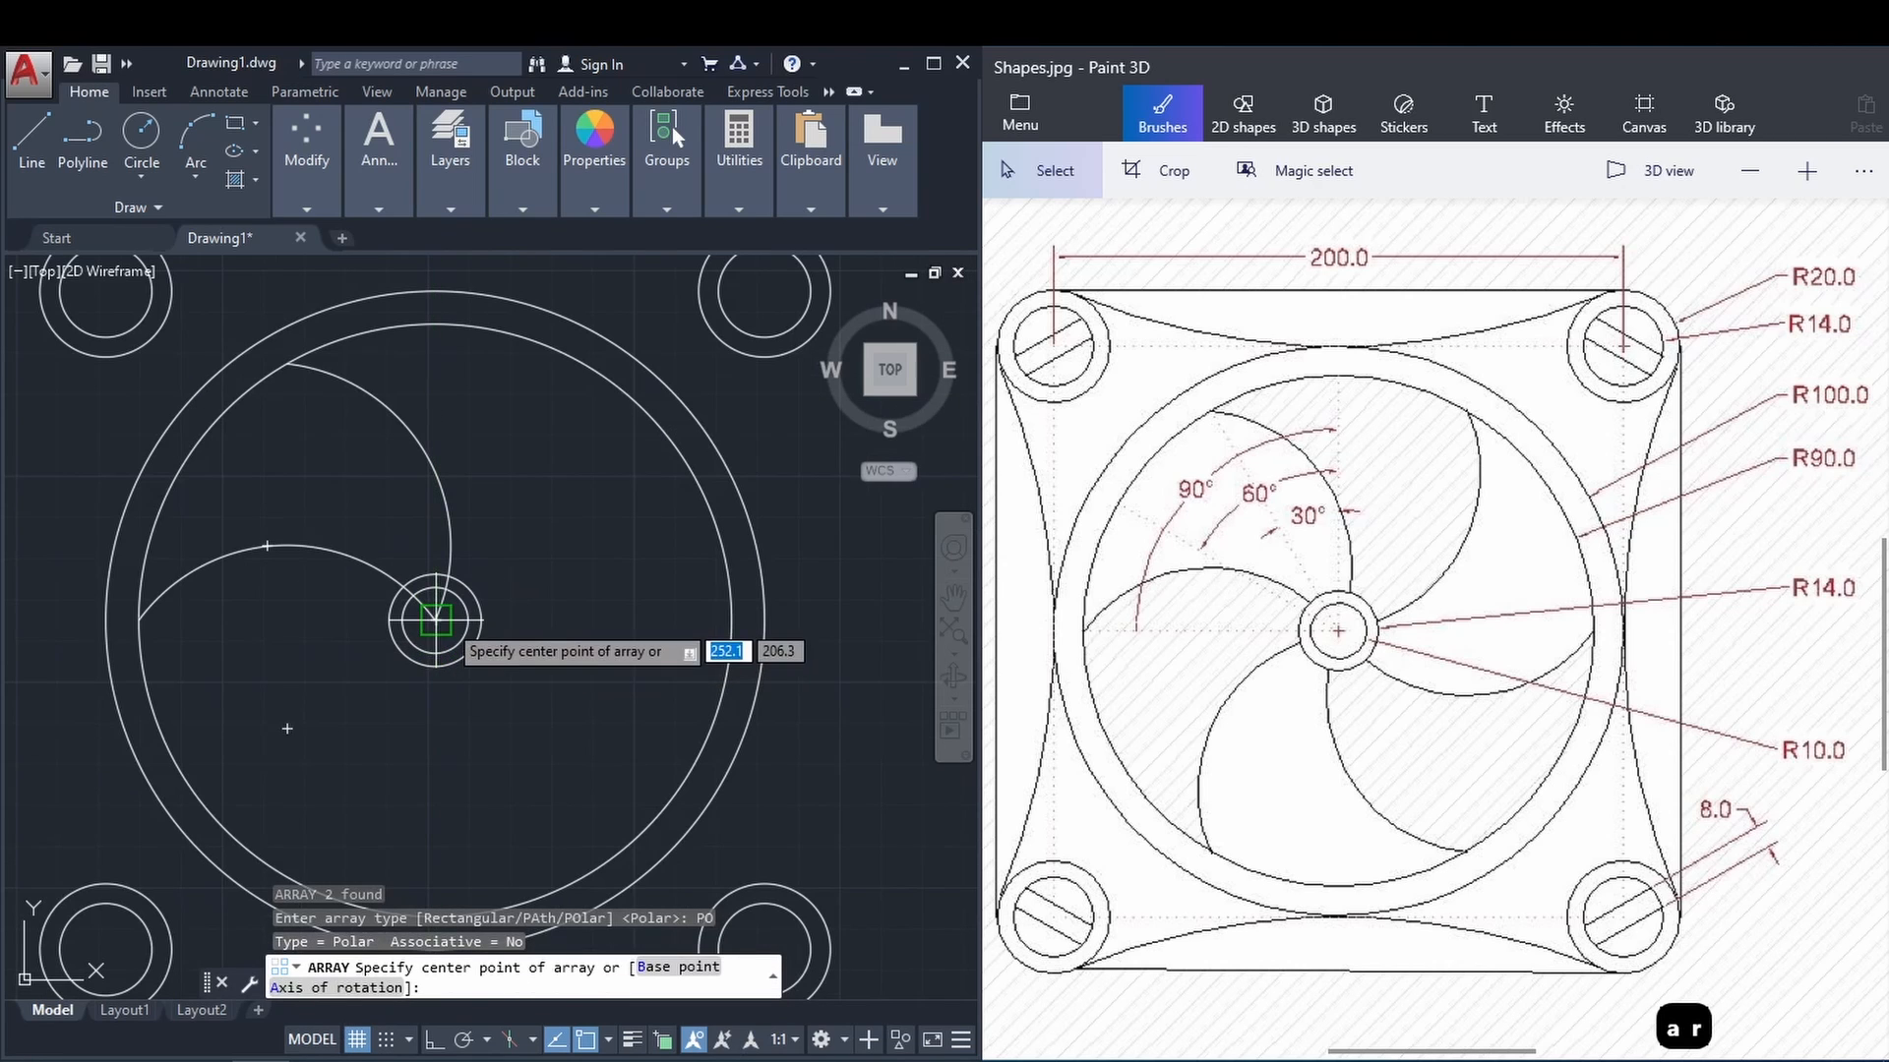
left_click(436, 620)
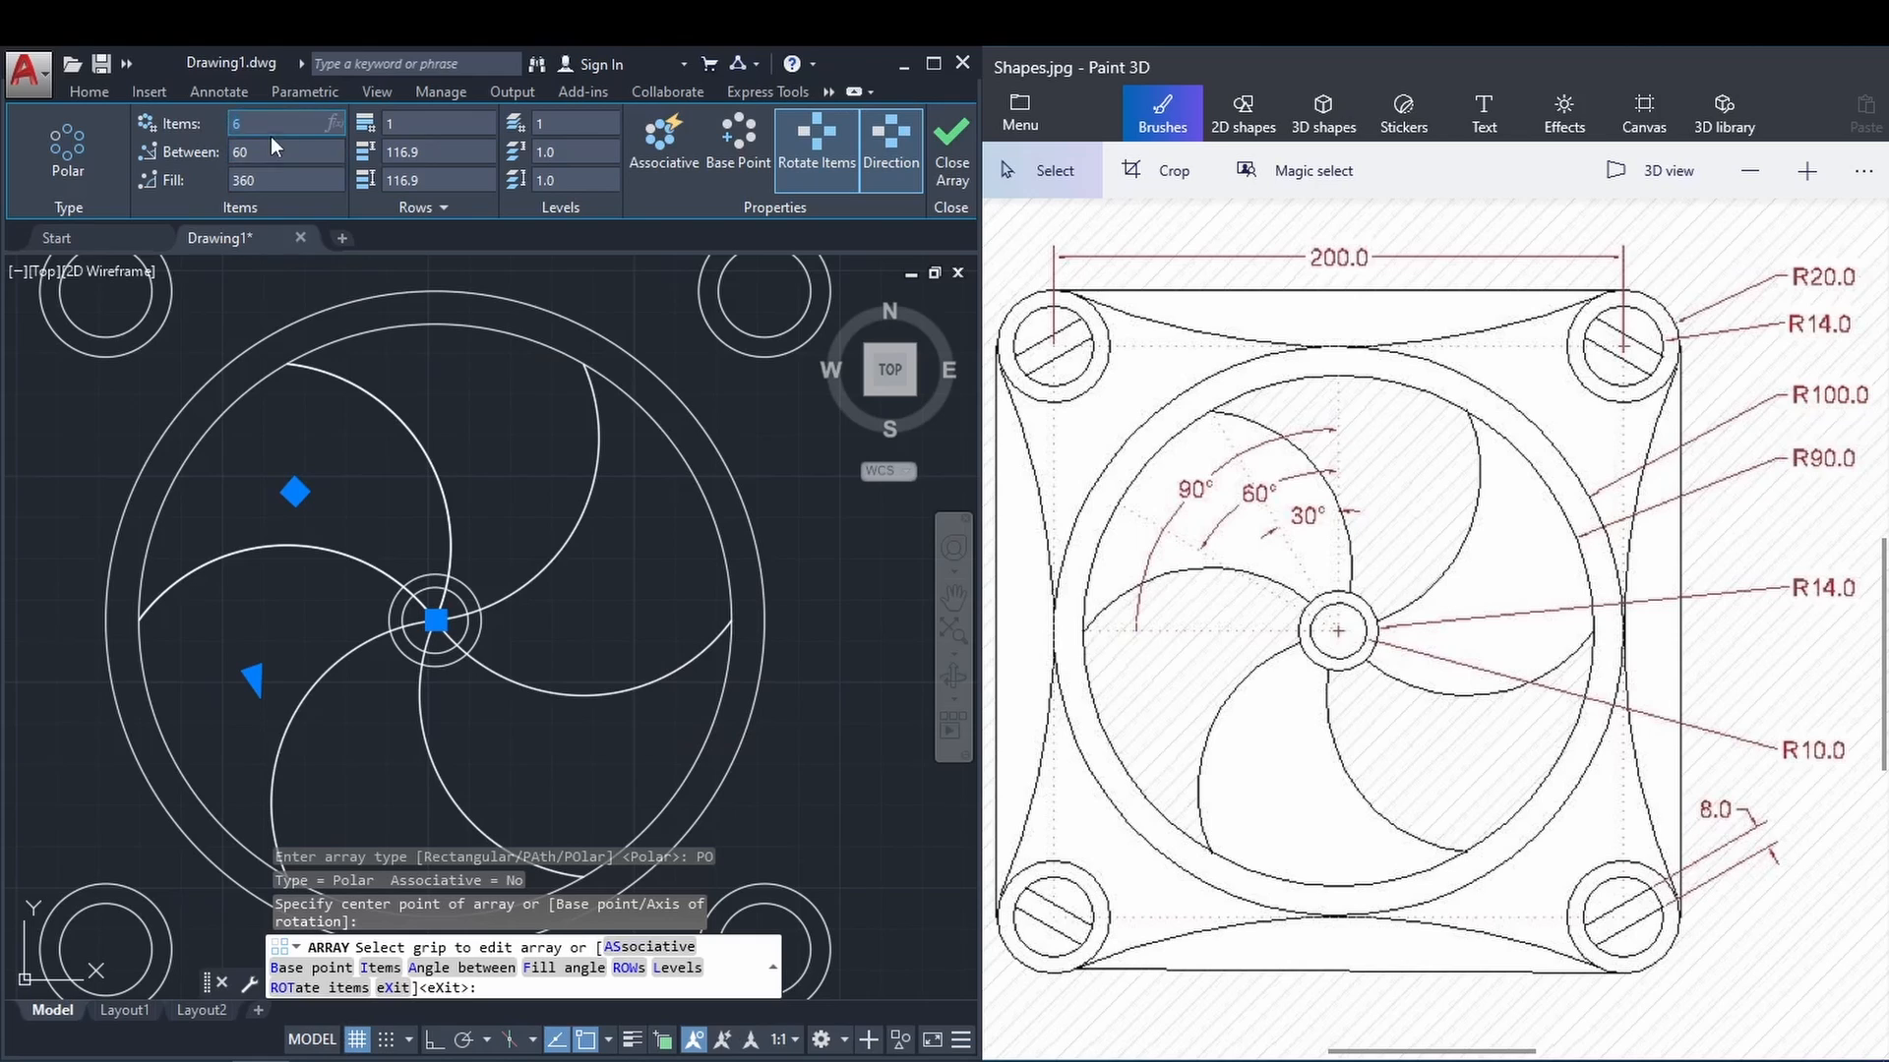
key("Return")
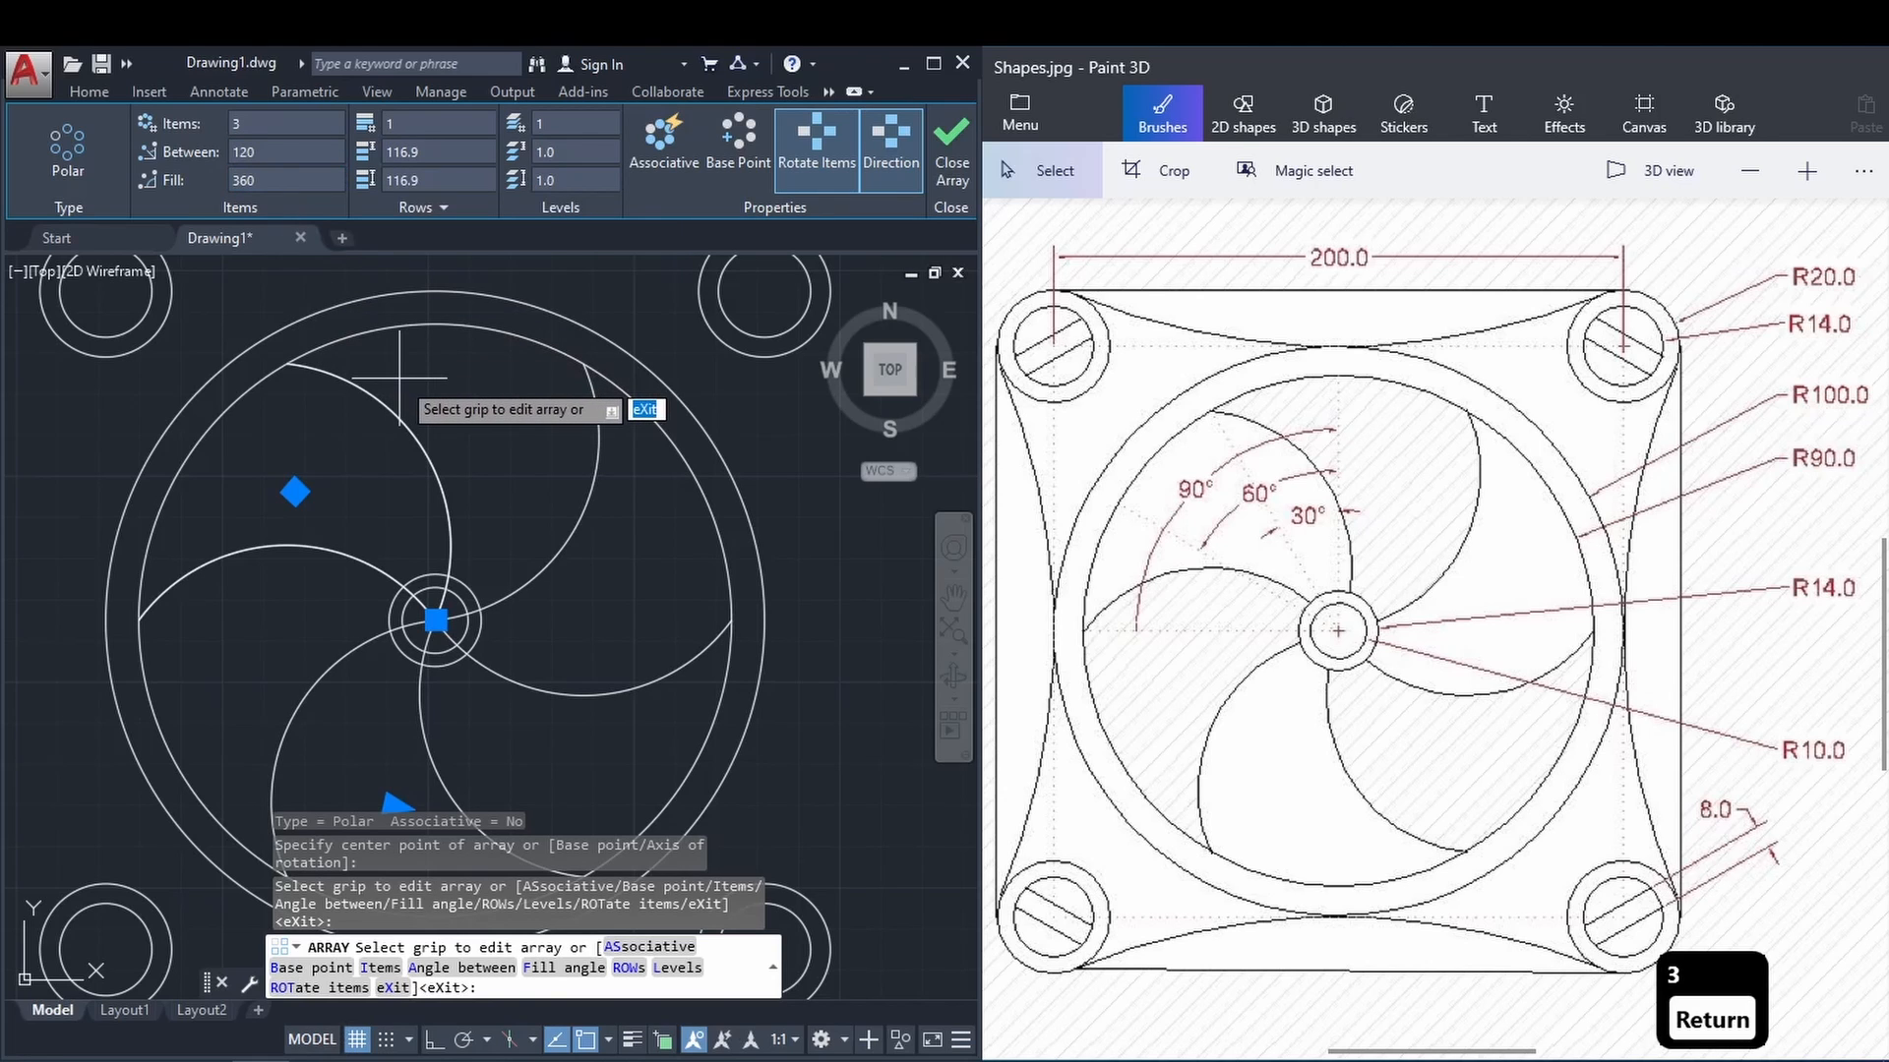
key("Return")
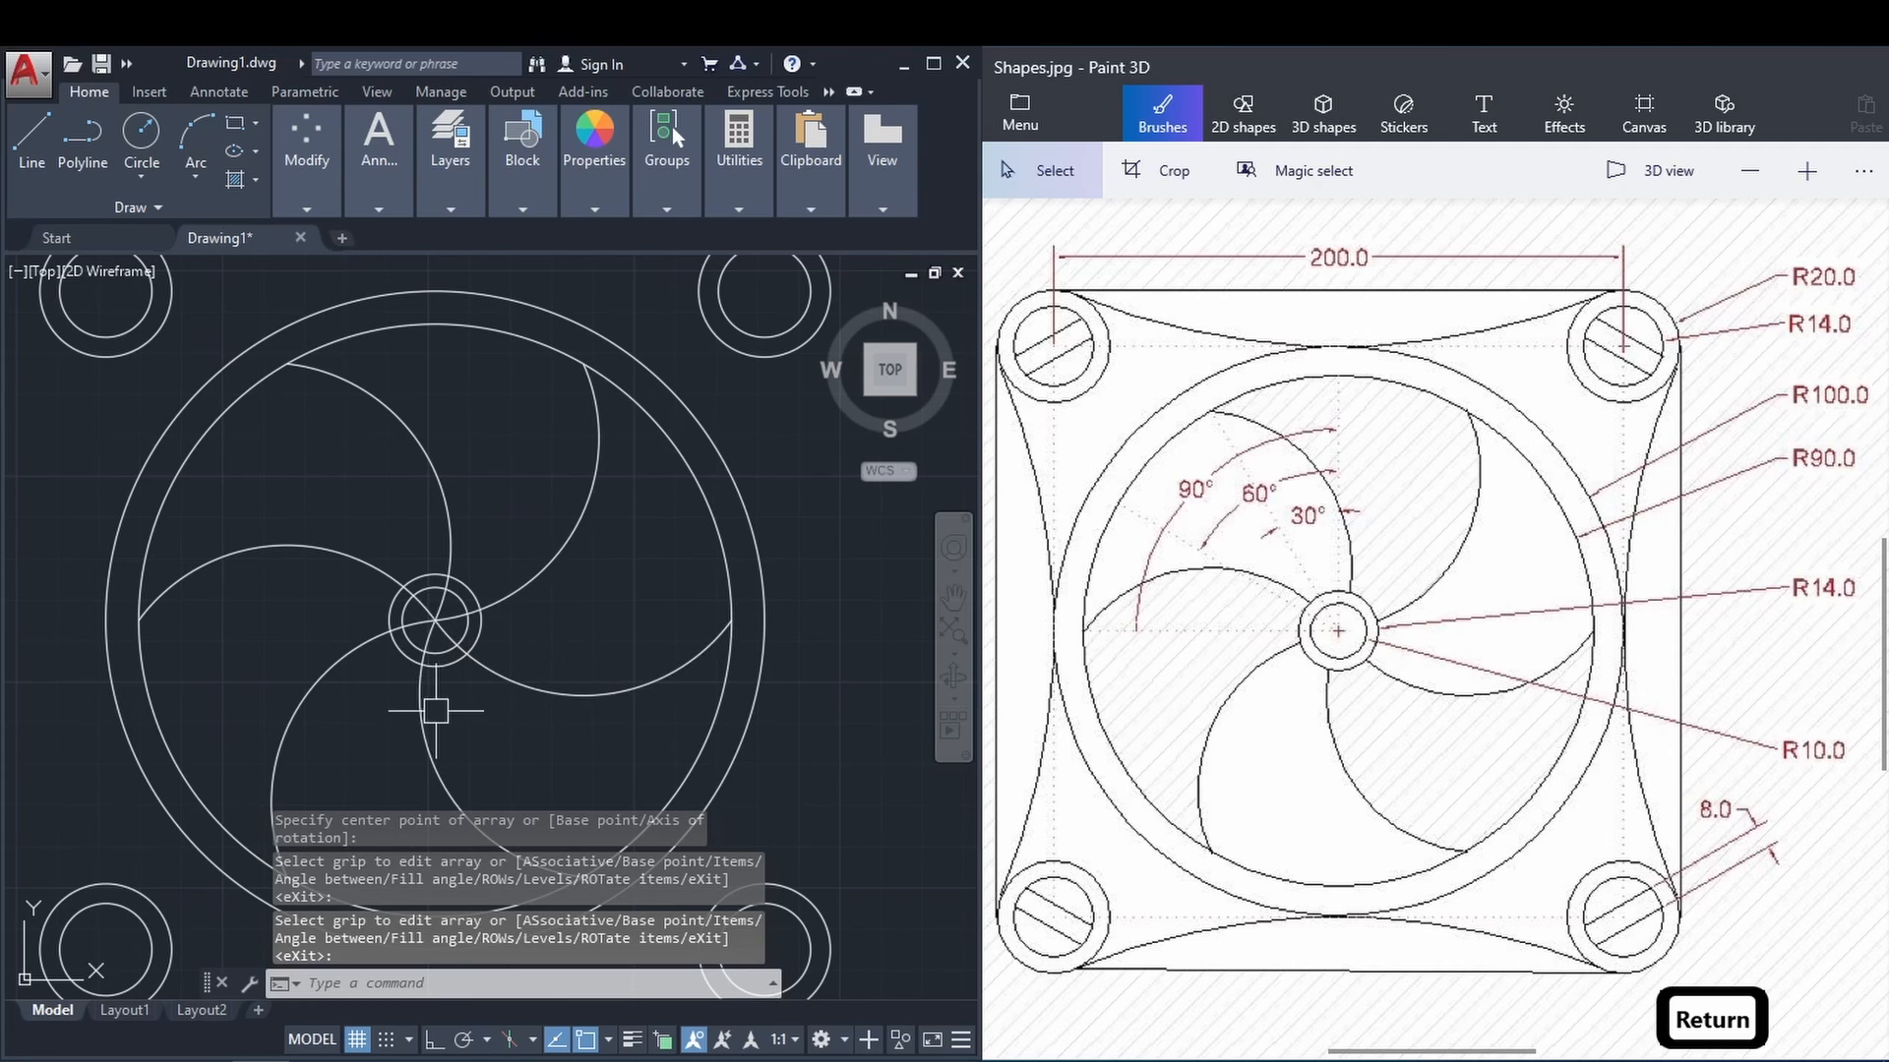
Trim the six blade arcs inside the outer hub circle, using that circle as the cutting edge.
type("tr")
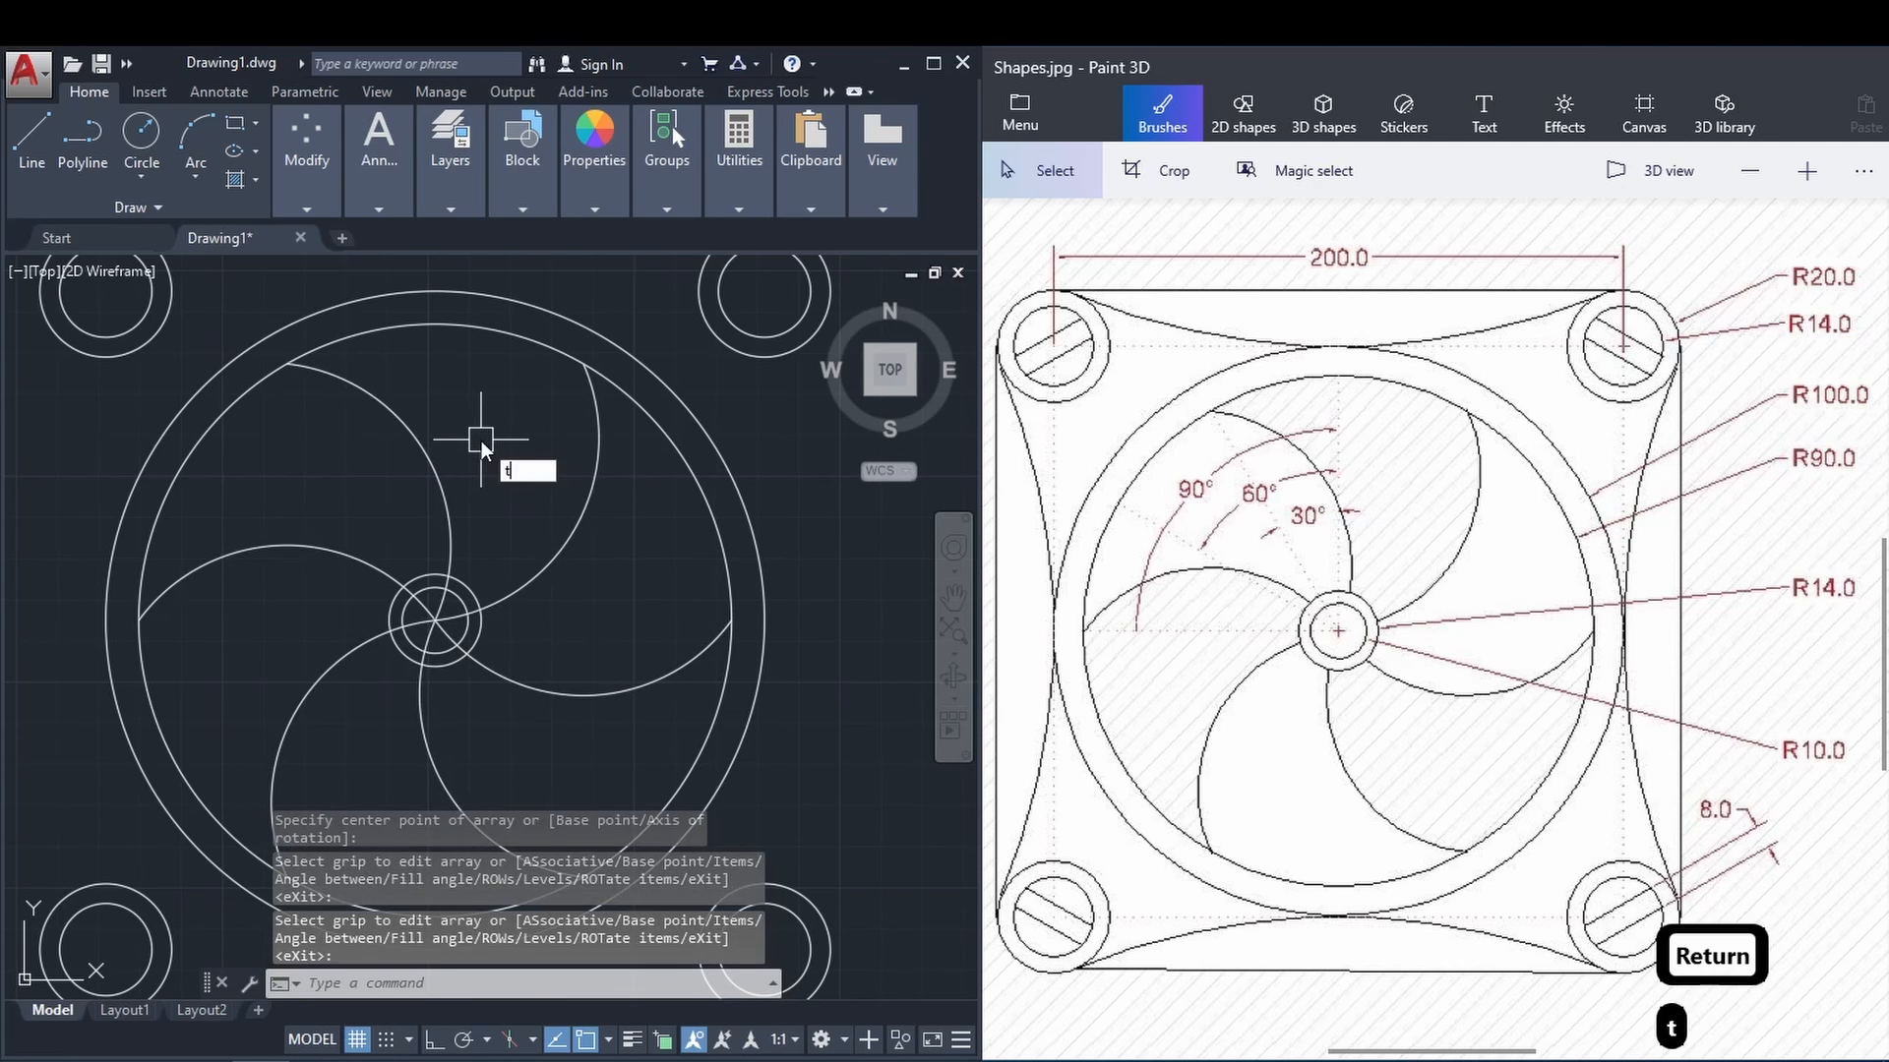
key("space")
scroll(433, 615, "up", 6)
left_click(620, 617)
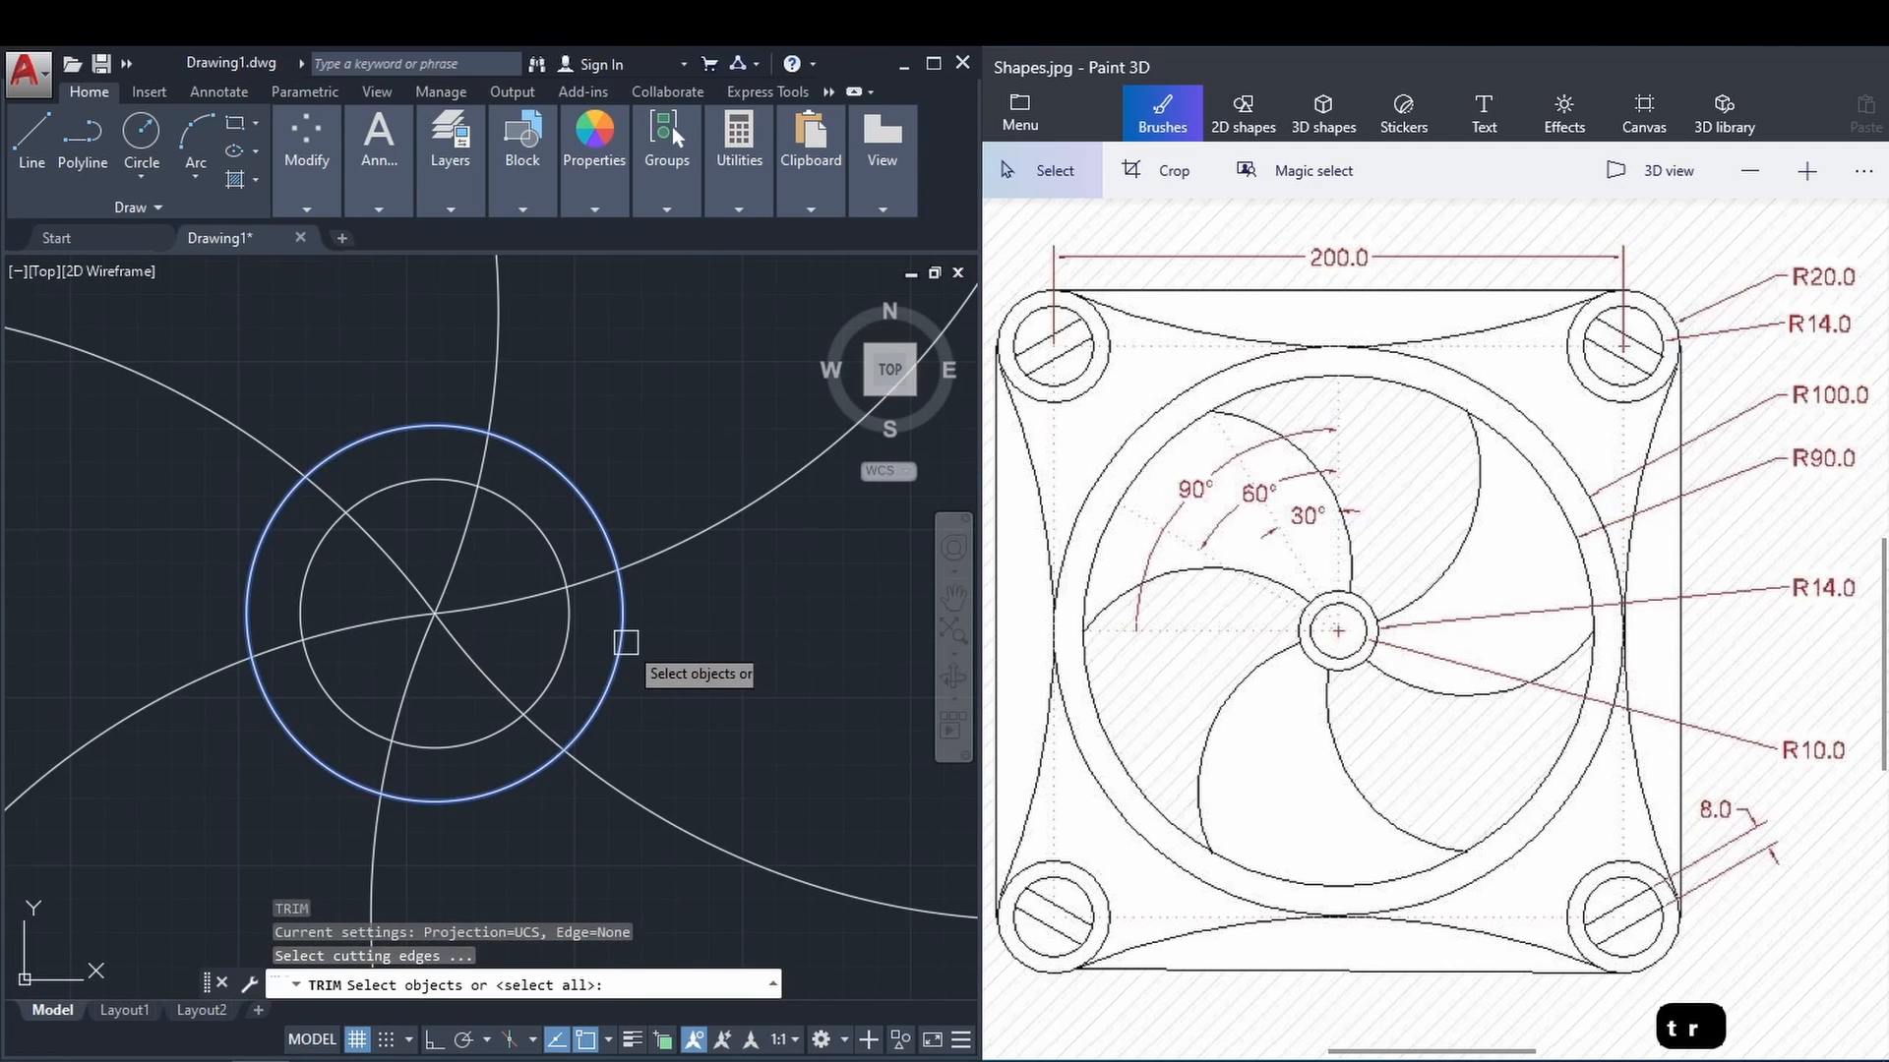
key("Return")
left_click(453, 561)
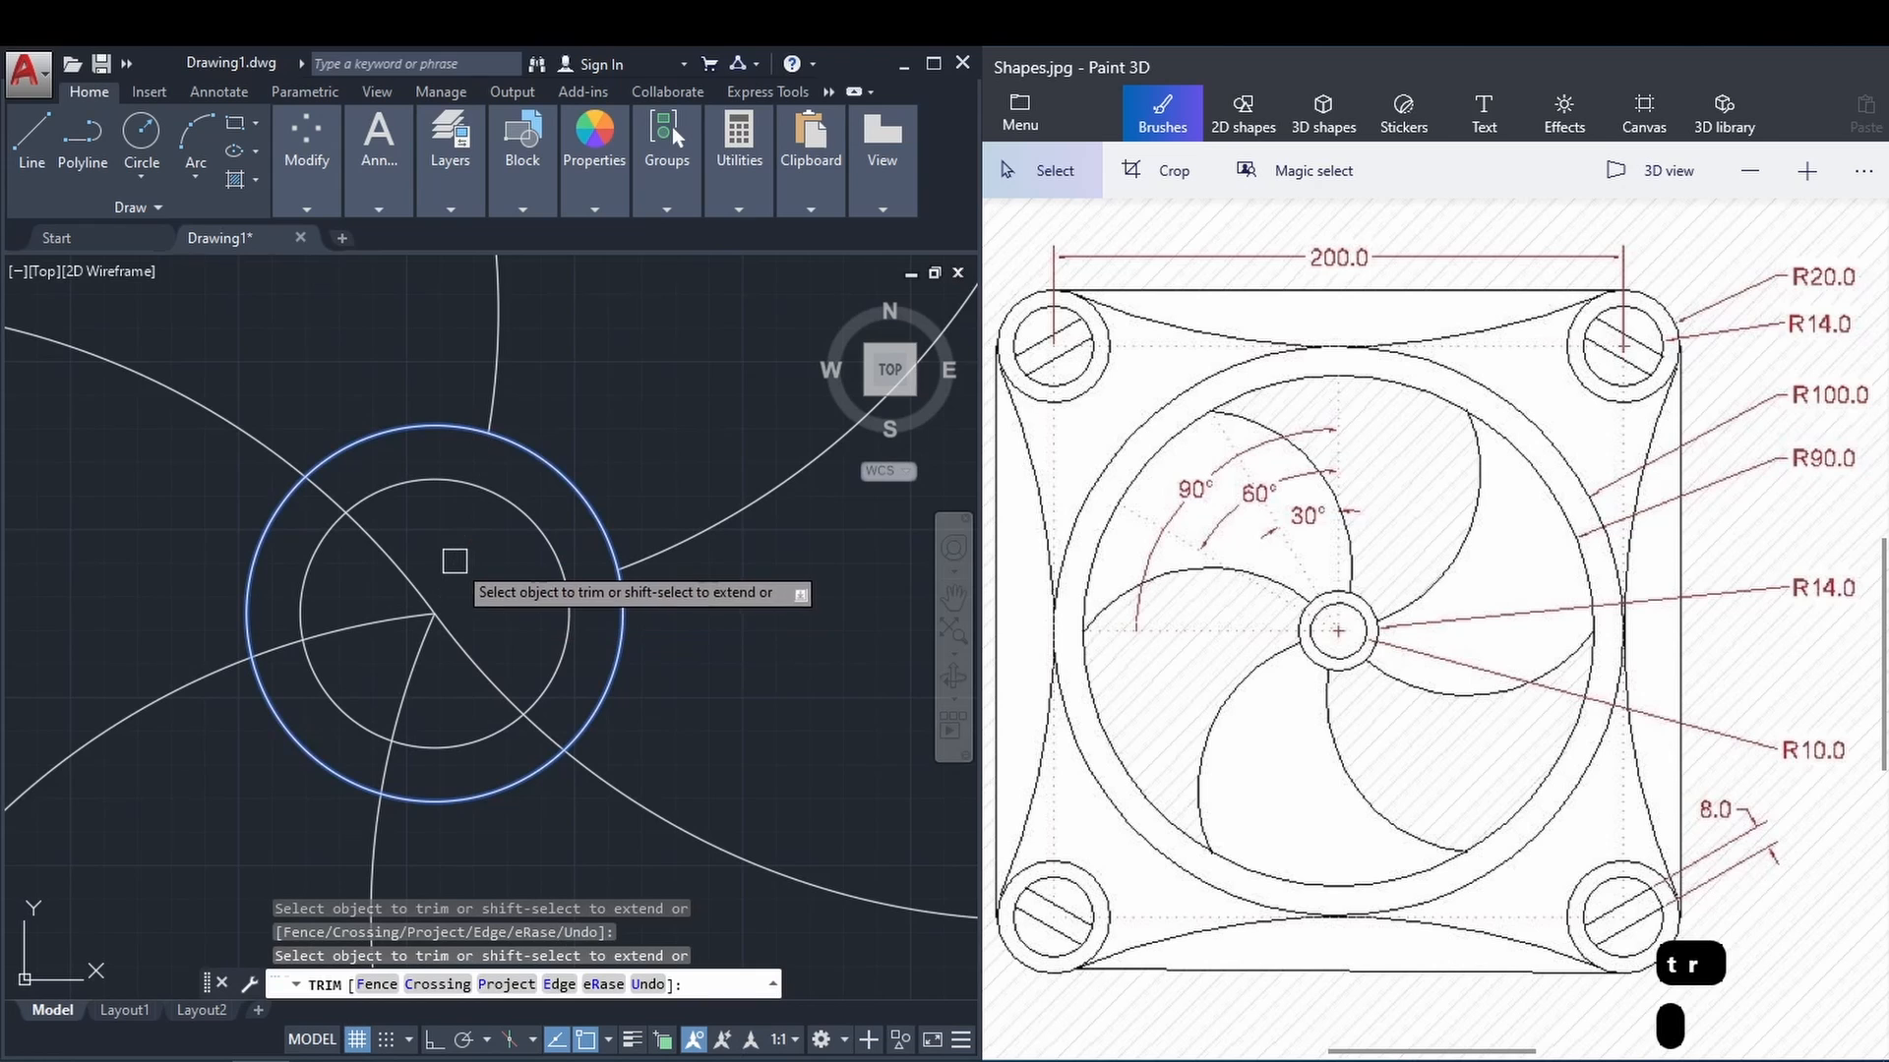
left_click(375, 615)
left_click(401, 653)
left_click(422, 657)
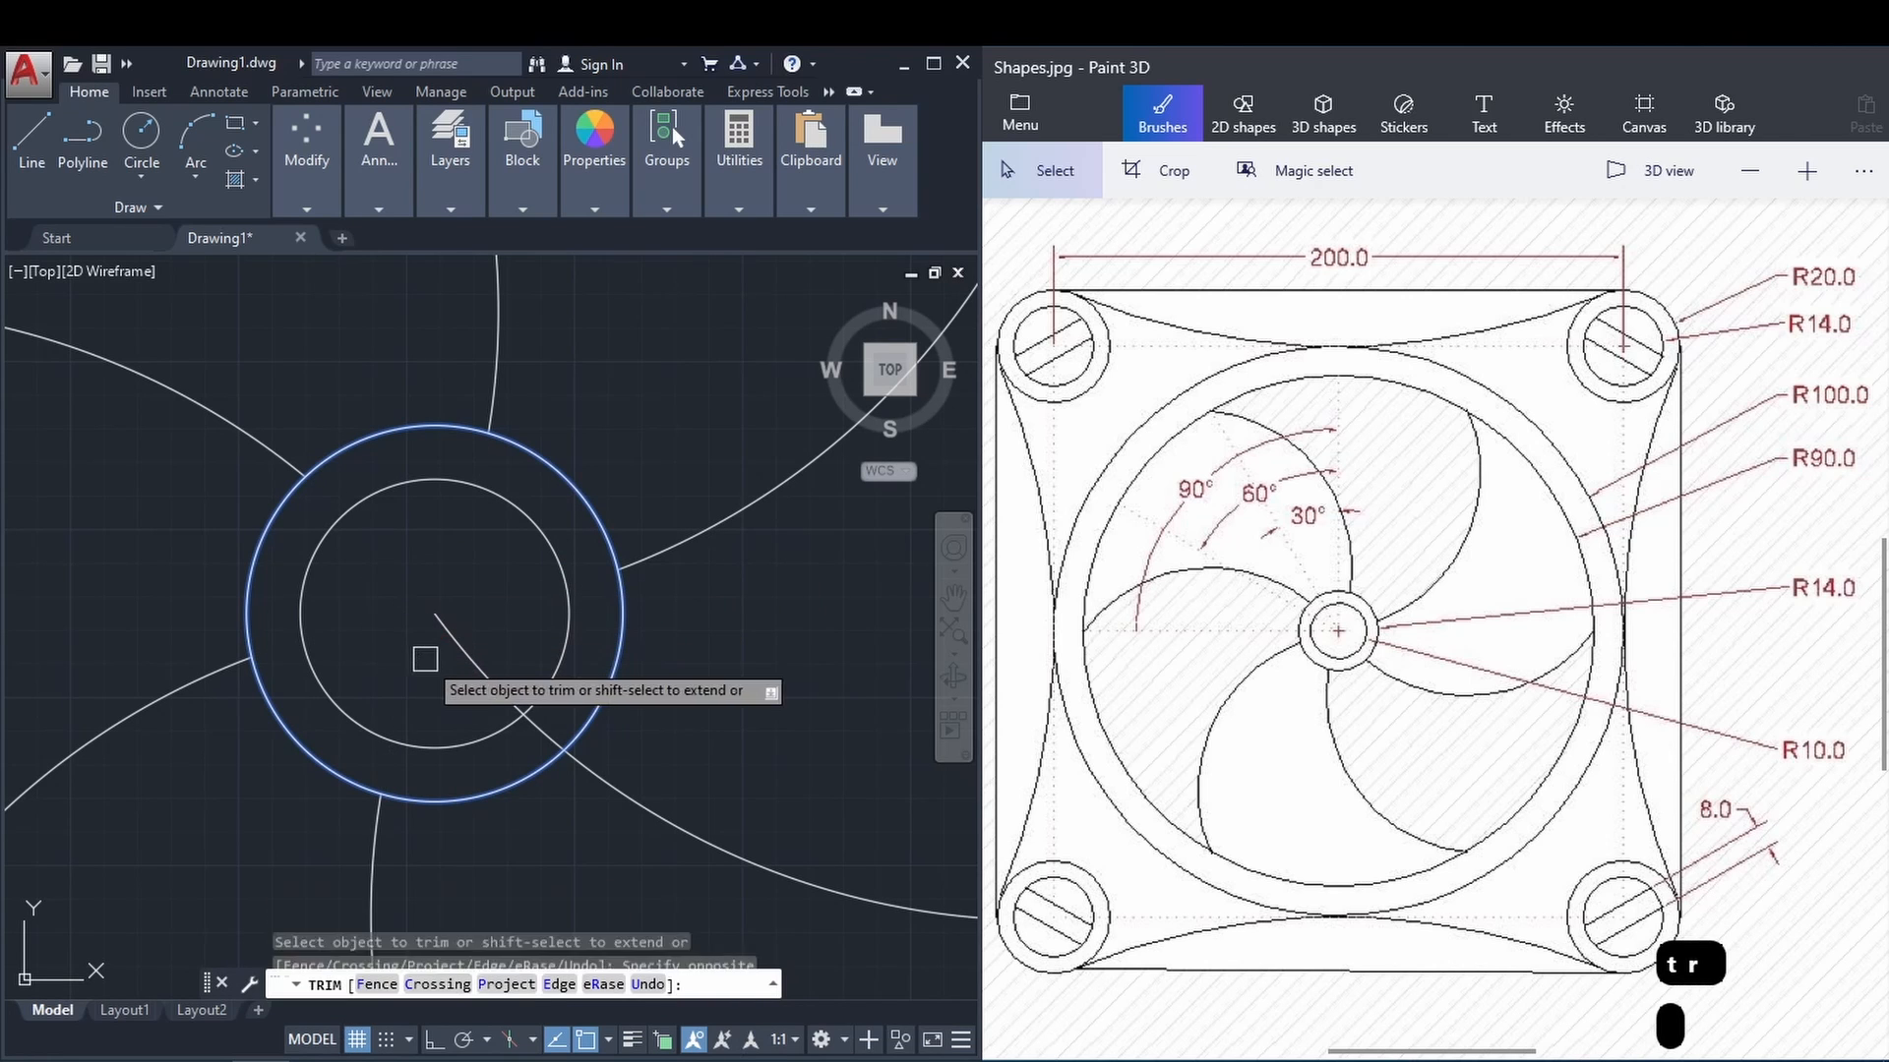
left_click(465, 665)
scroll(466, 666, "down", 4)
key("Escape")
Draw a Tan, Tan, Tan circle on the guard's right side, touching both right outer corner circles and the 100 mm radius ring.
scroll(546, 657, "down", 3)
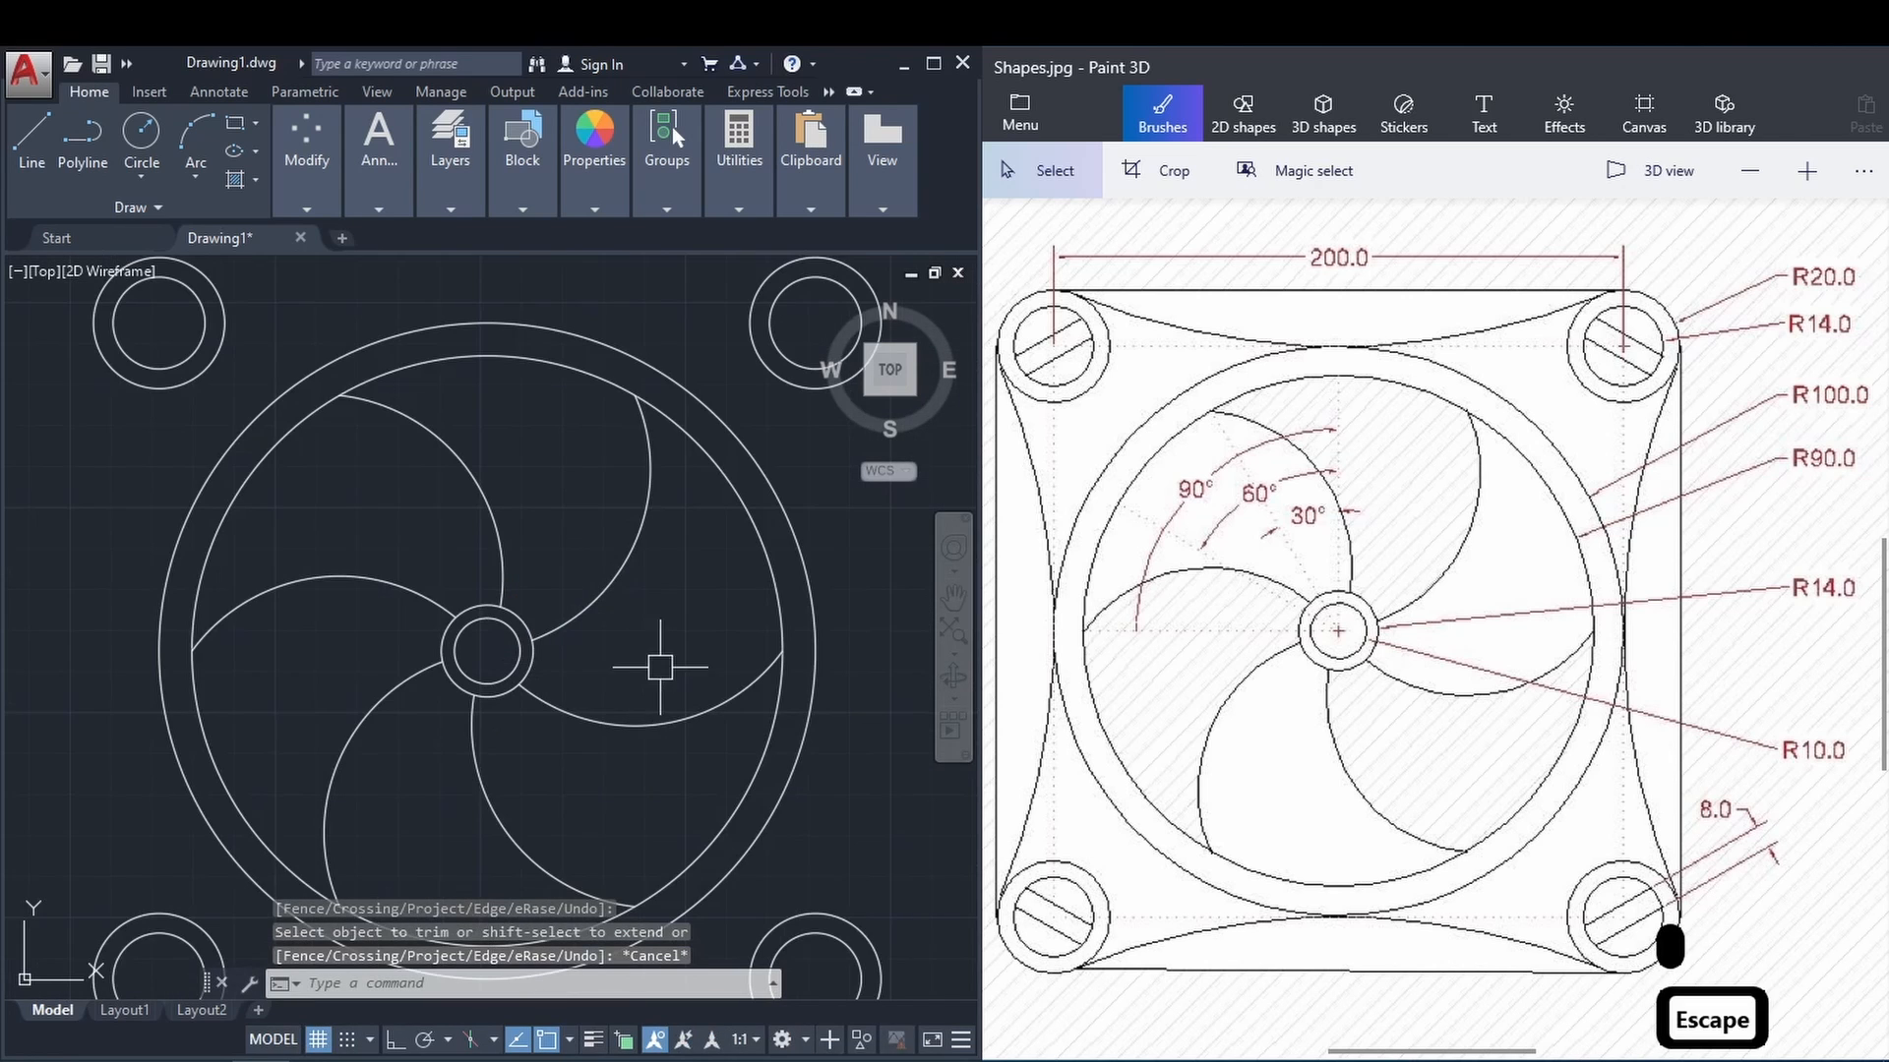
middle_click_drag(679, 671, 603, 603)
scroll(603, 603, "down", 2)
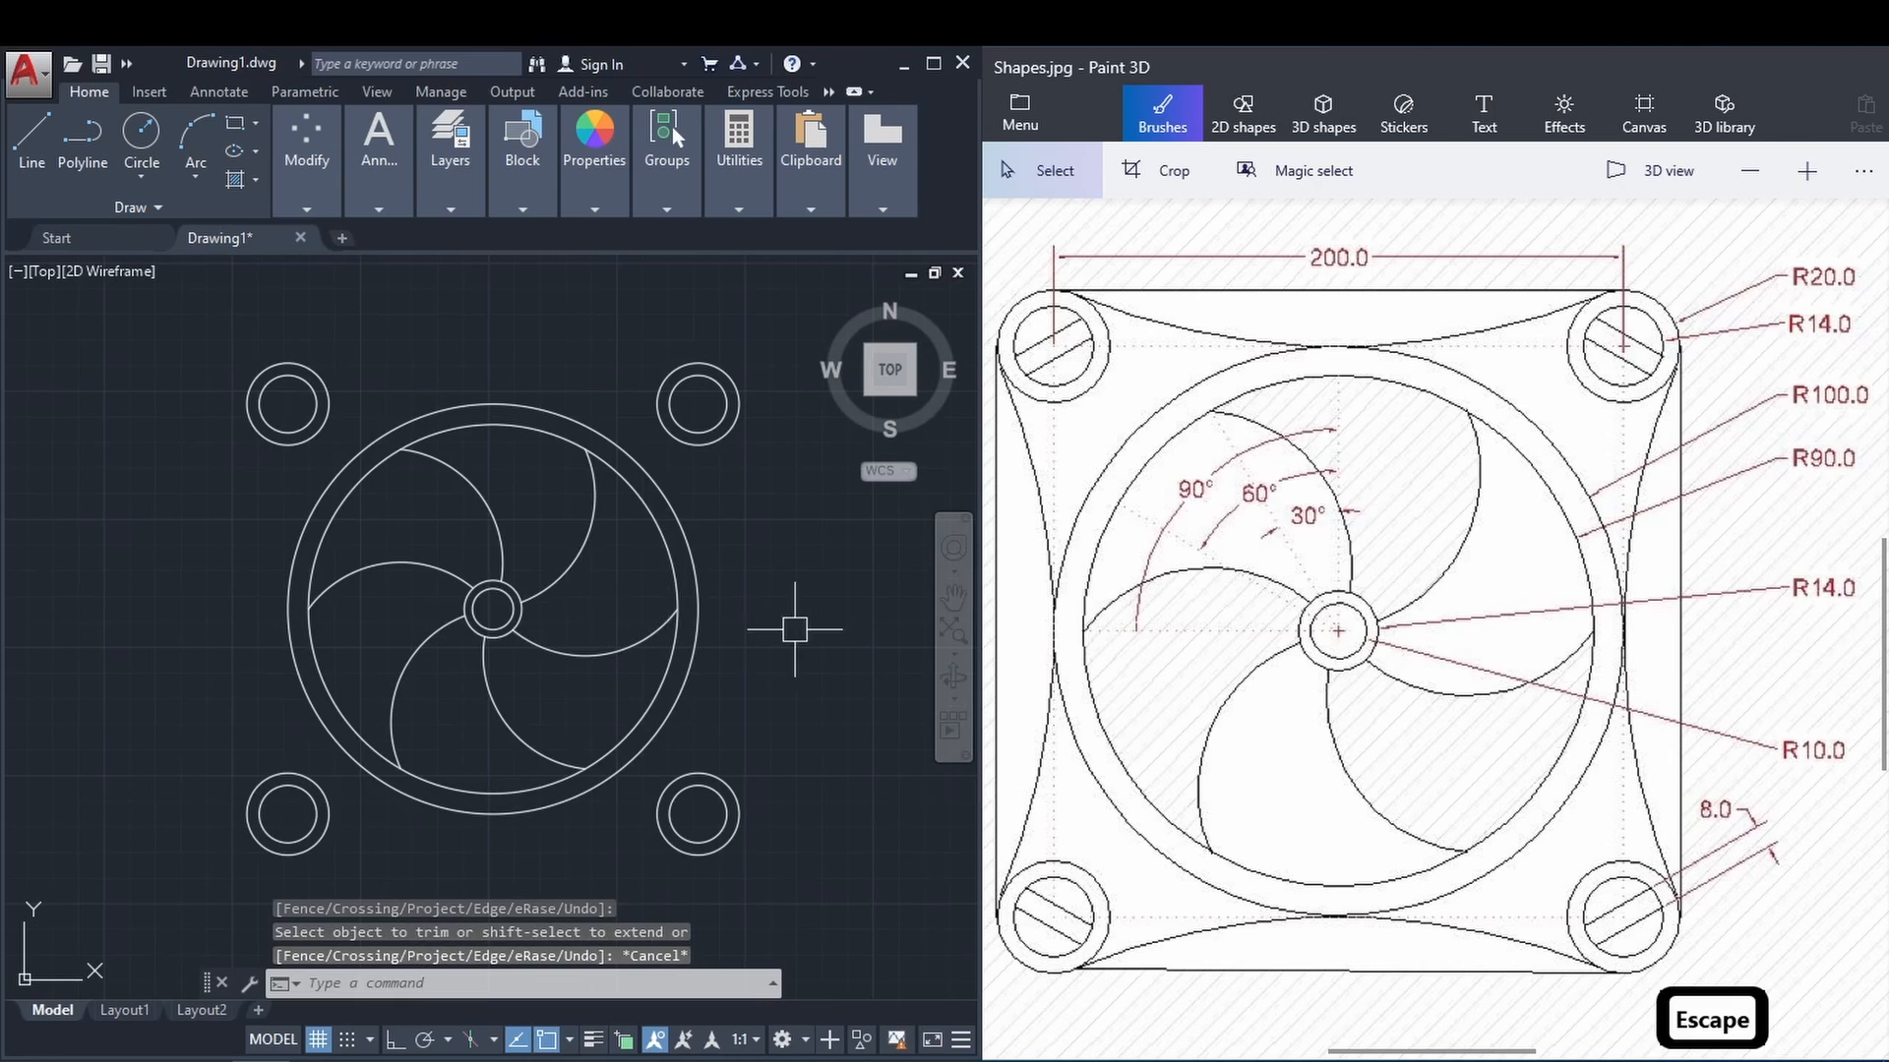
left_click(1023, 501)
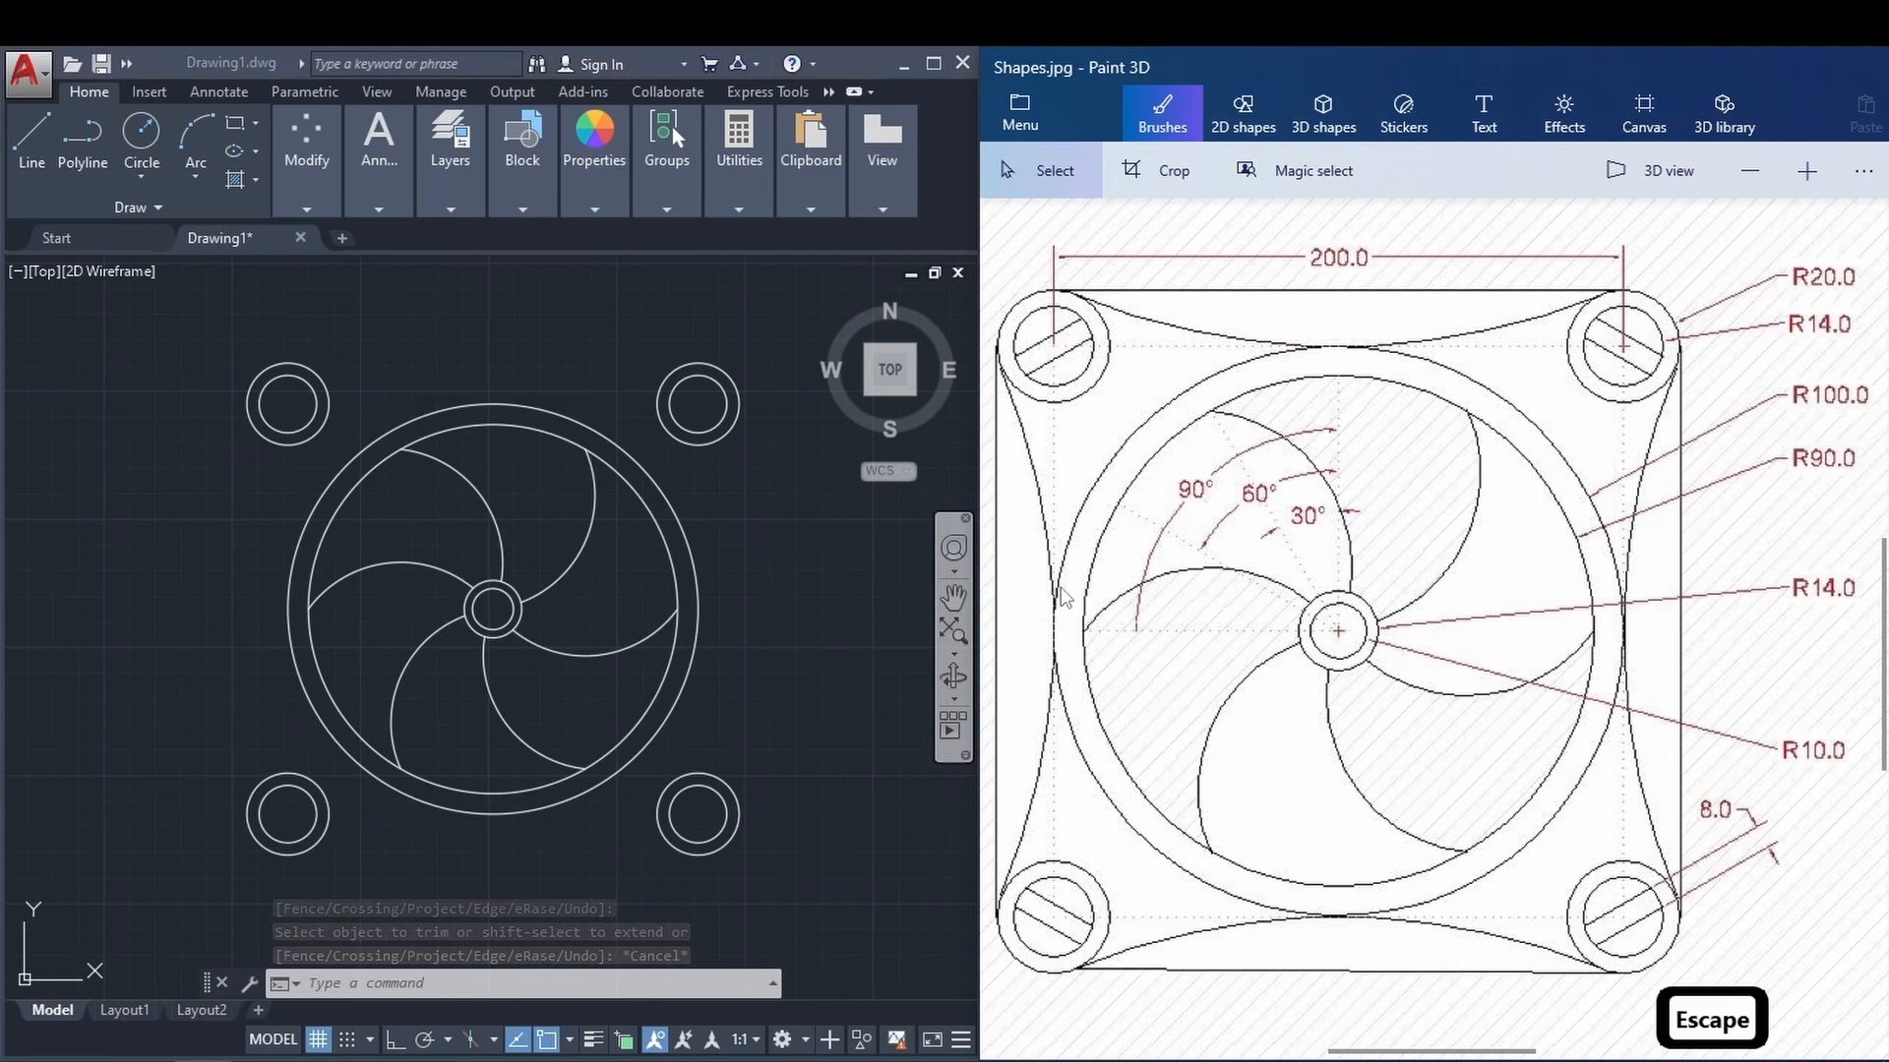
left_click(755, 749)
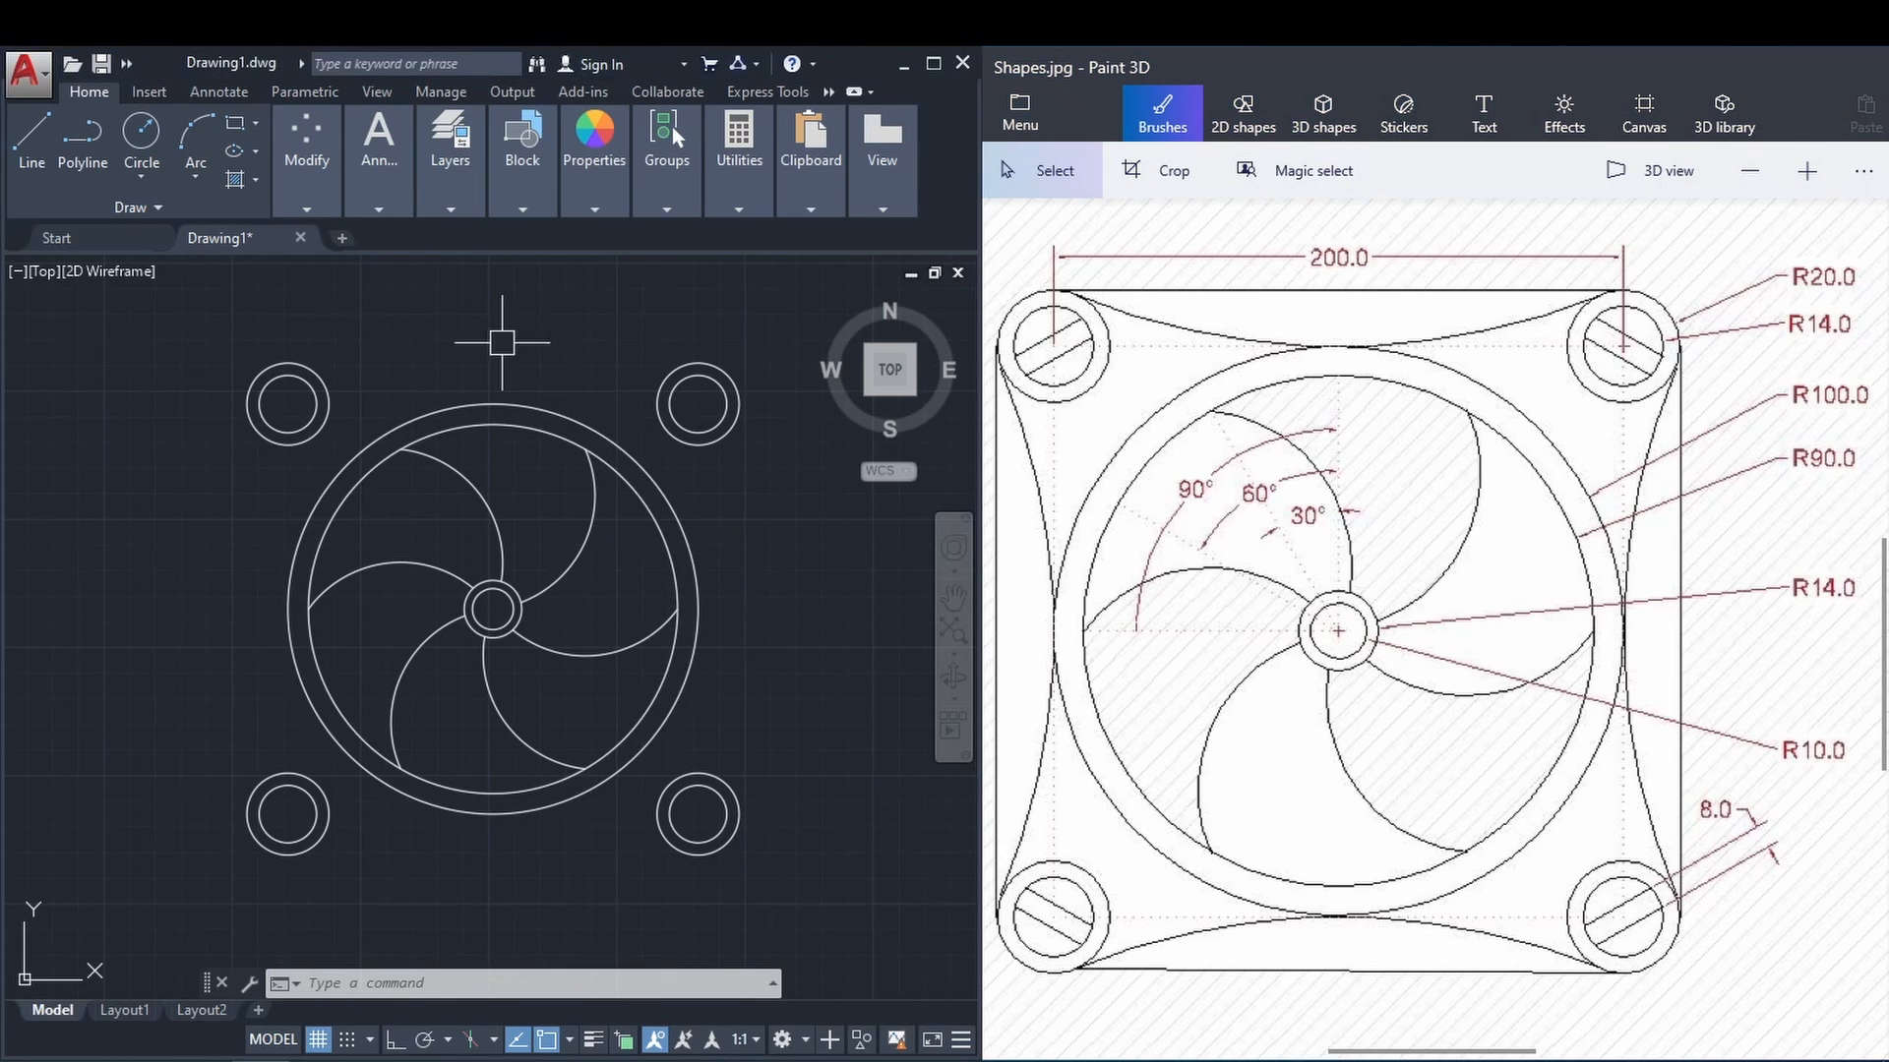
left_click(157, 172)
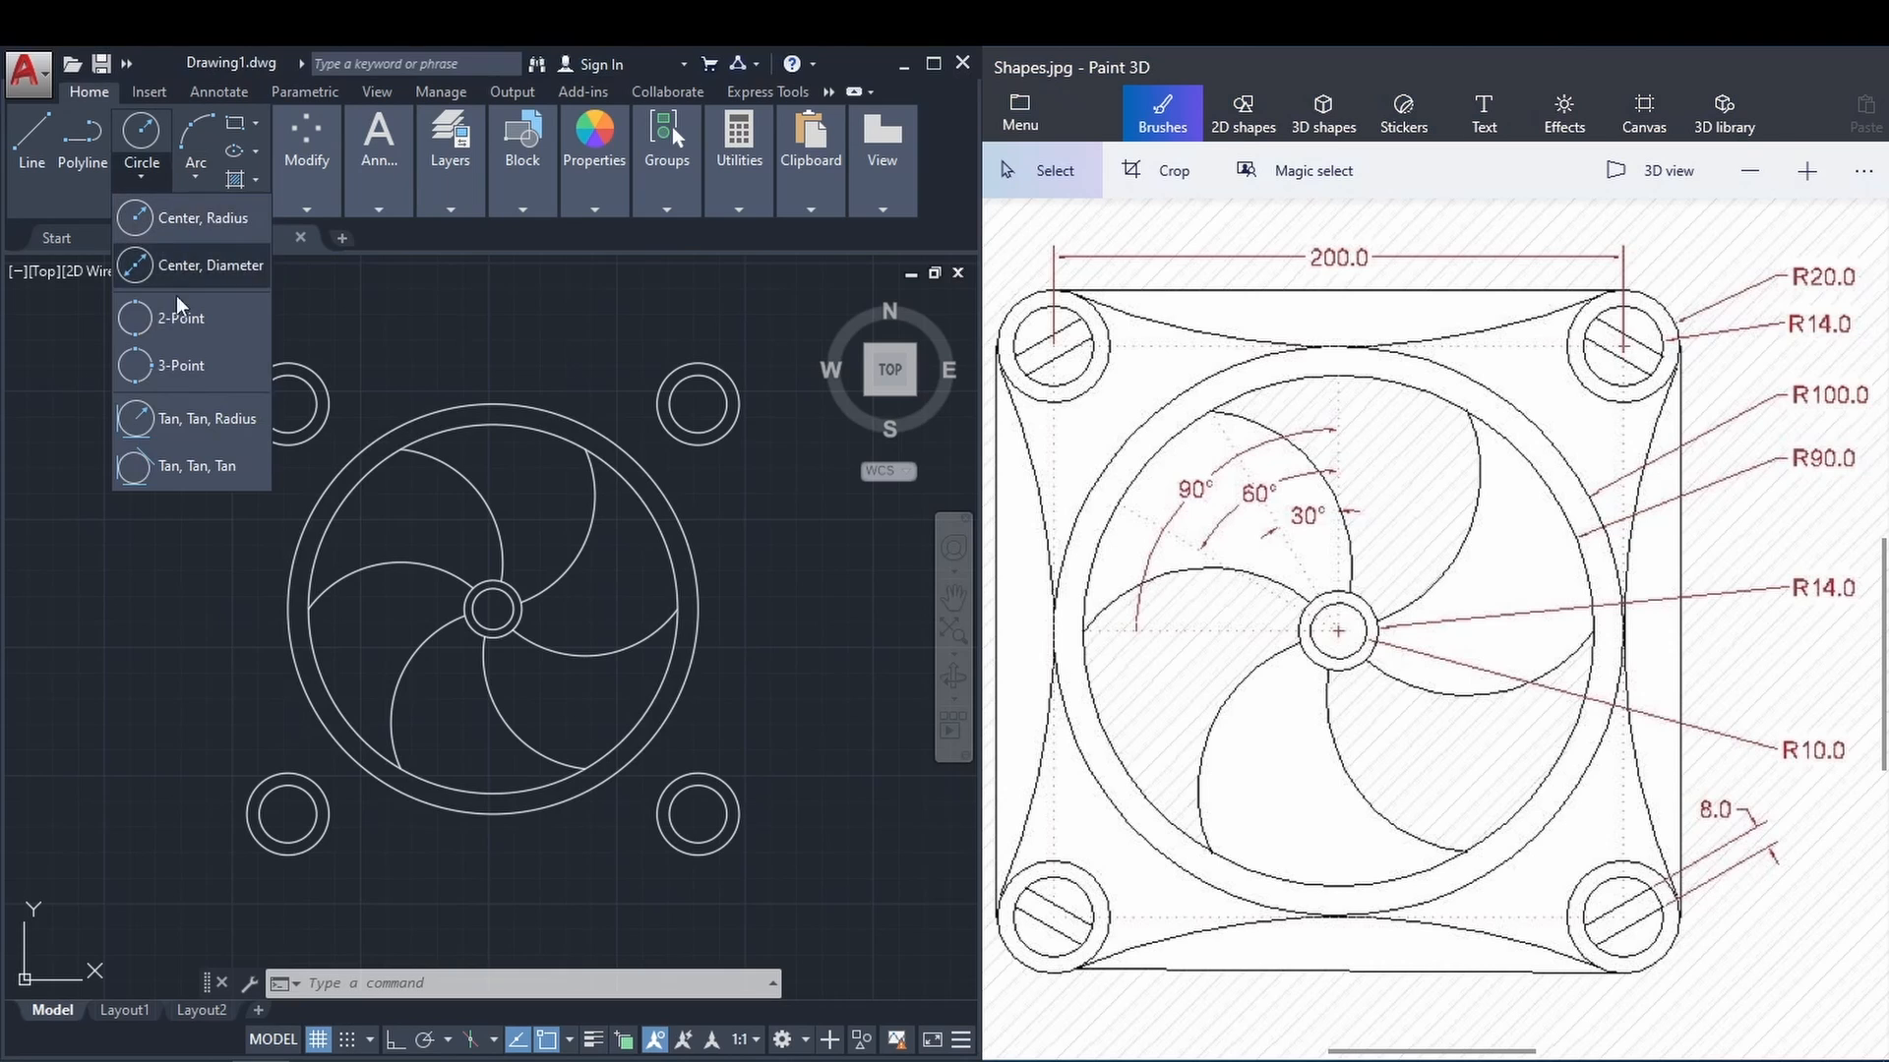
left_click(180, 466)
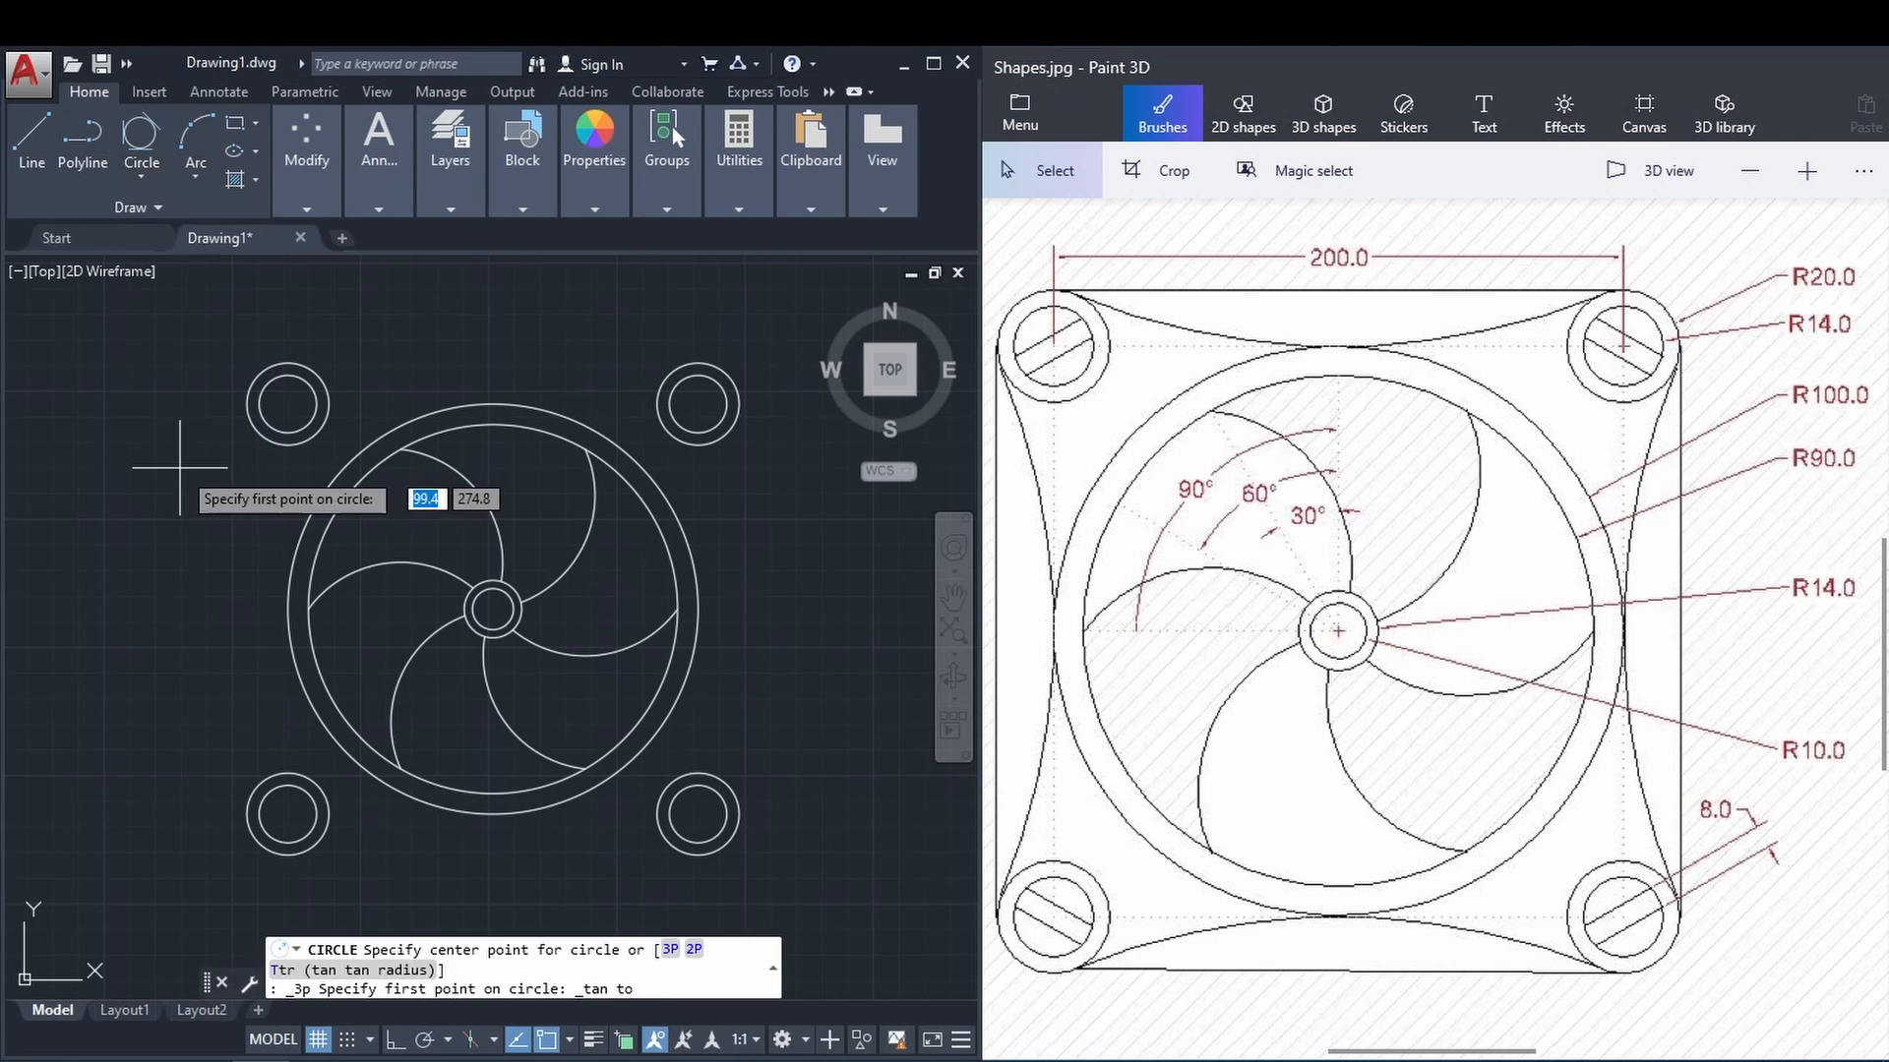
left_click(736, 428)
left_click(700, 591)
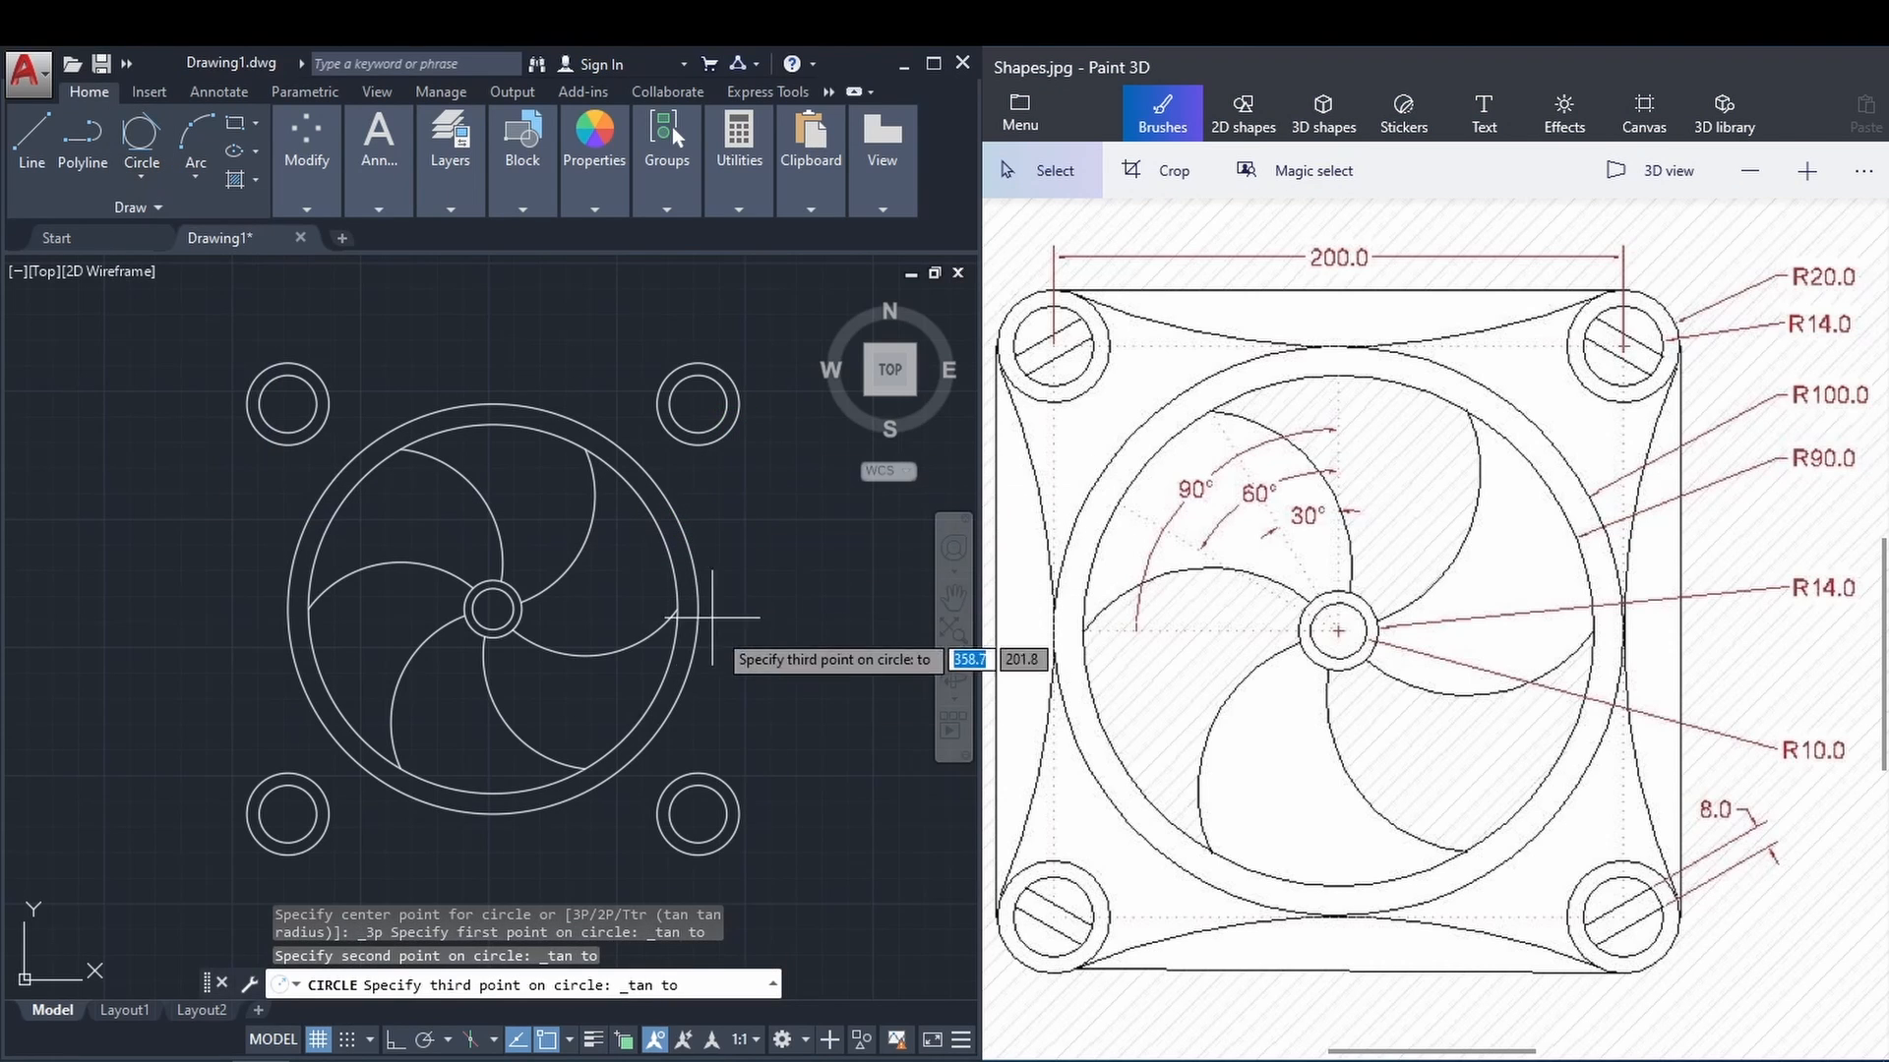
left_click(733, 773)
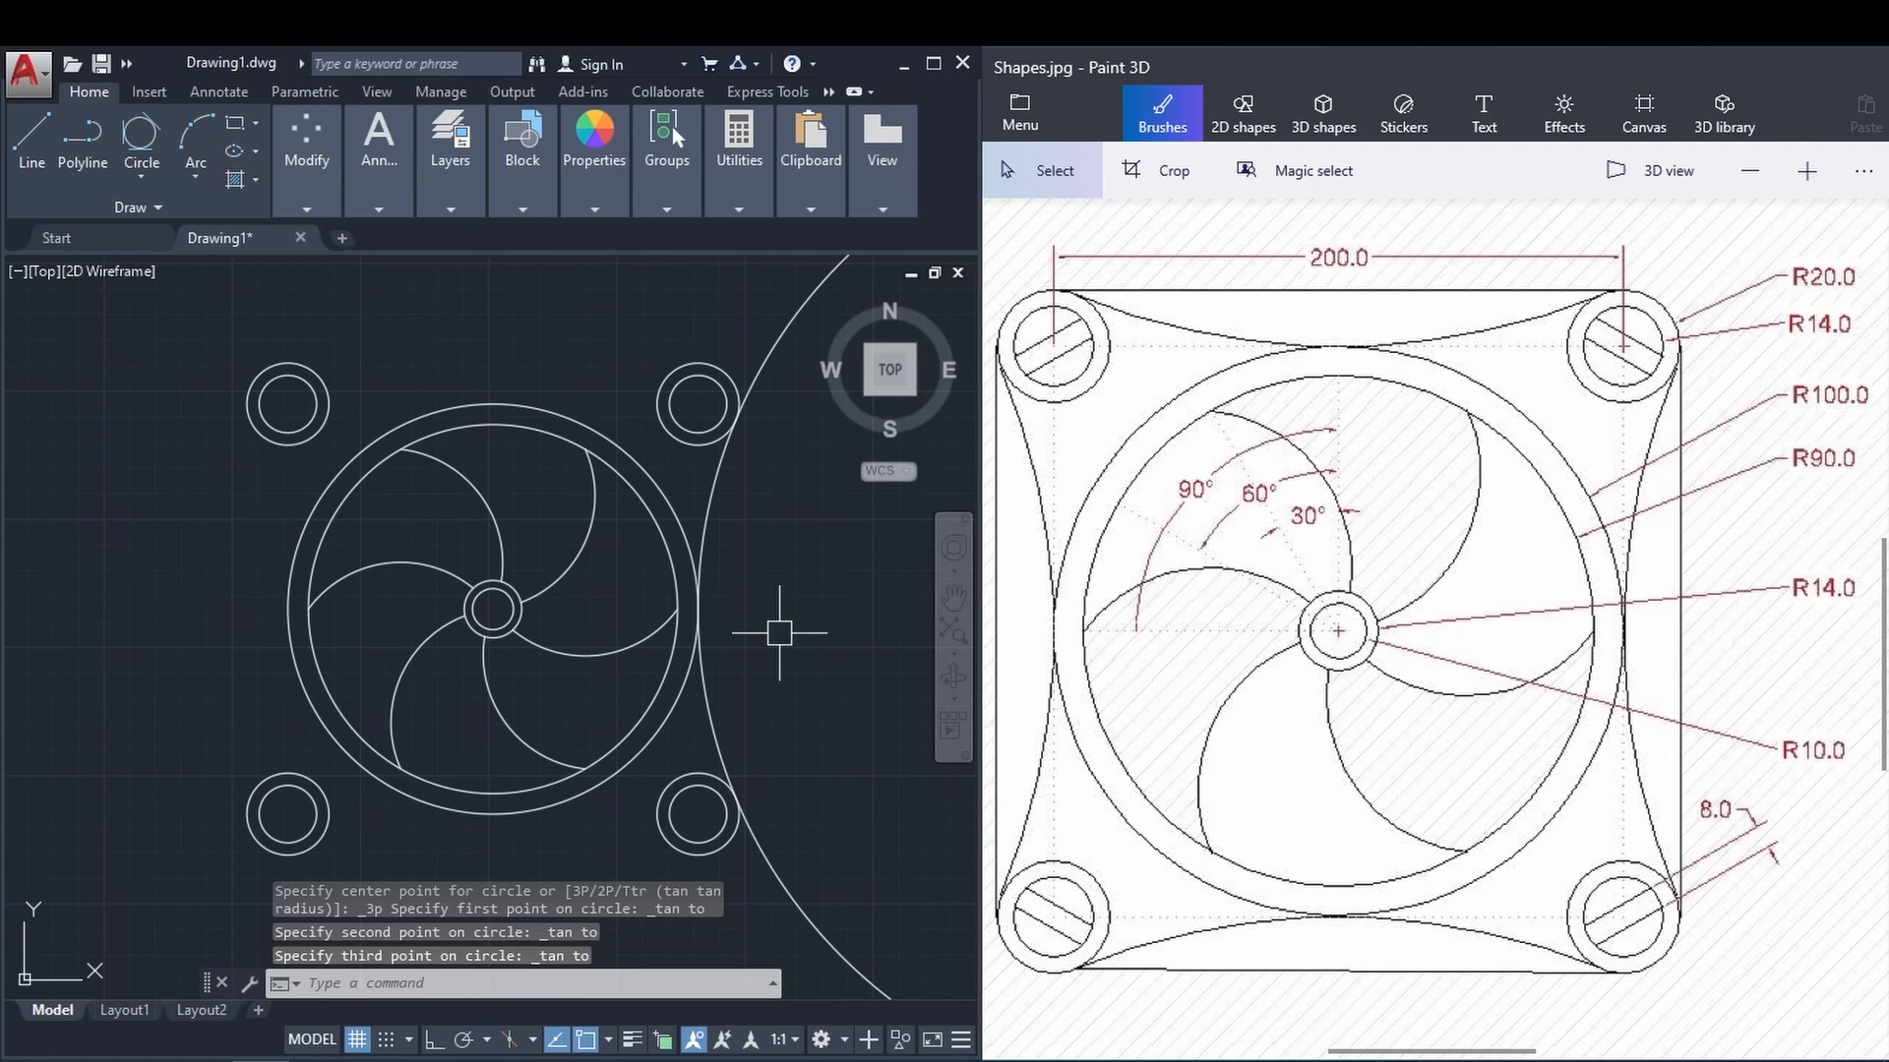
key("Return")
key("Escape")
Draw a Tan, Tan, Tan circle below the guard, touching both lower outer corner circles and the 100 mm radius ring.
left_click(141, 176)
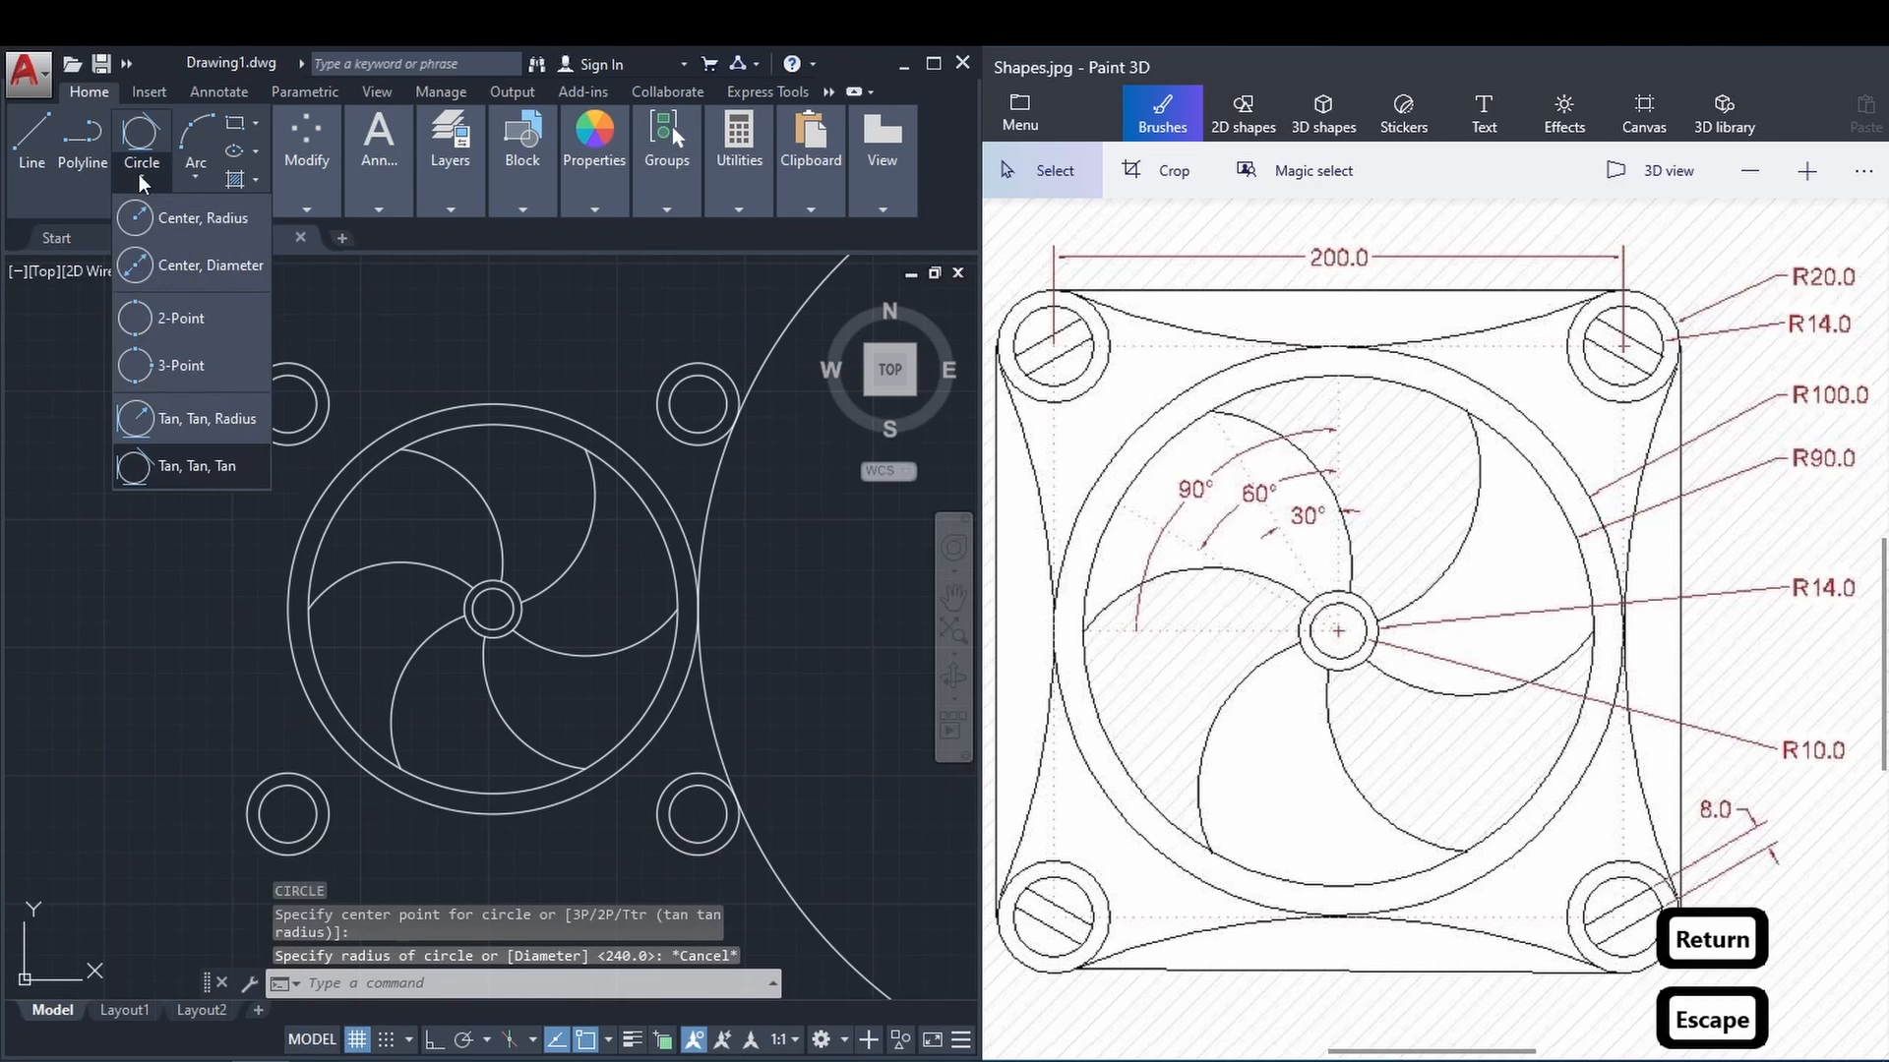
left_click(168, 466)
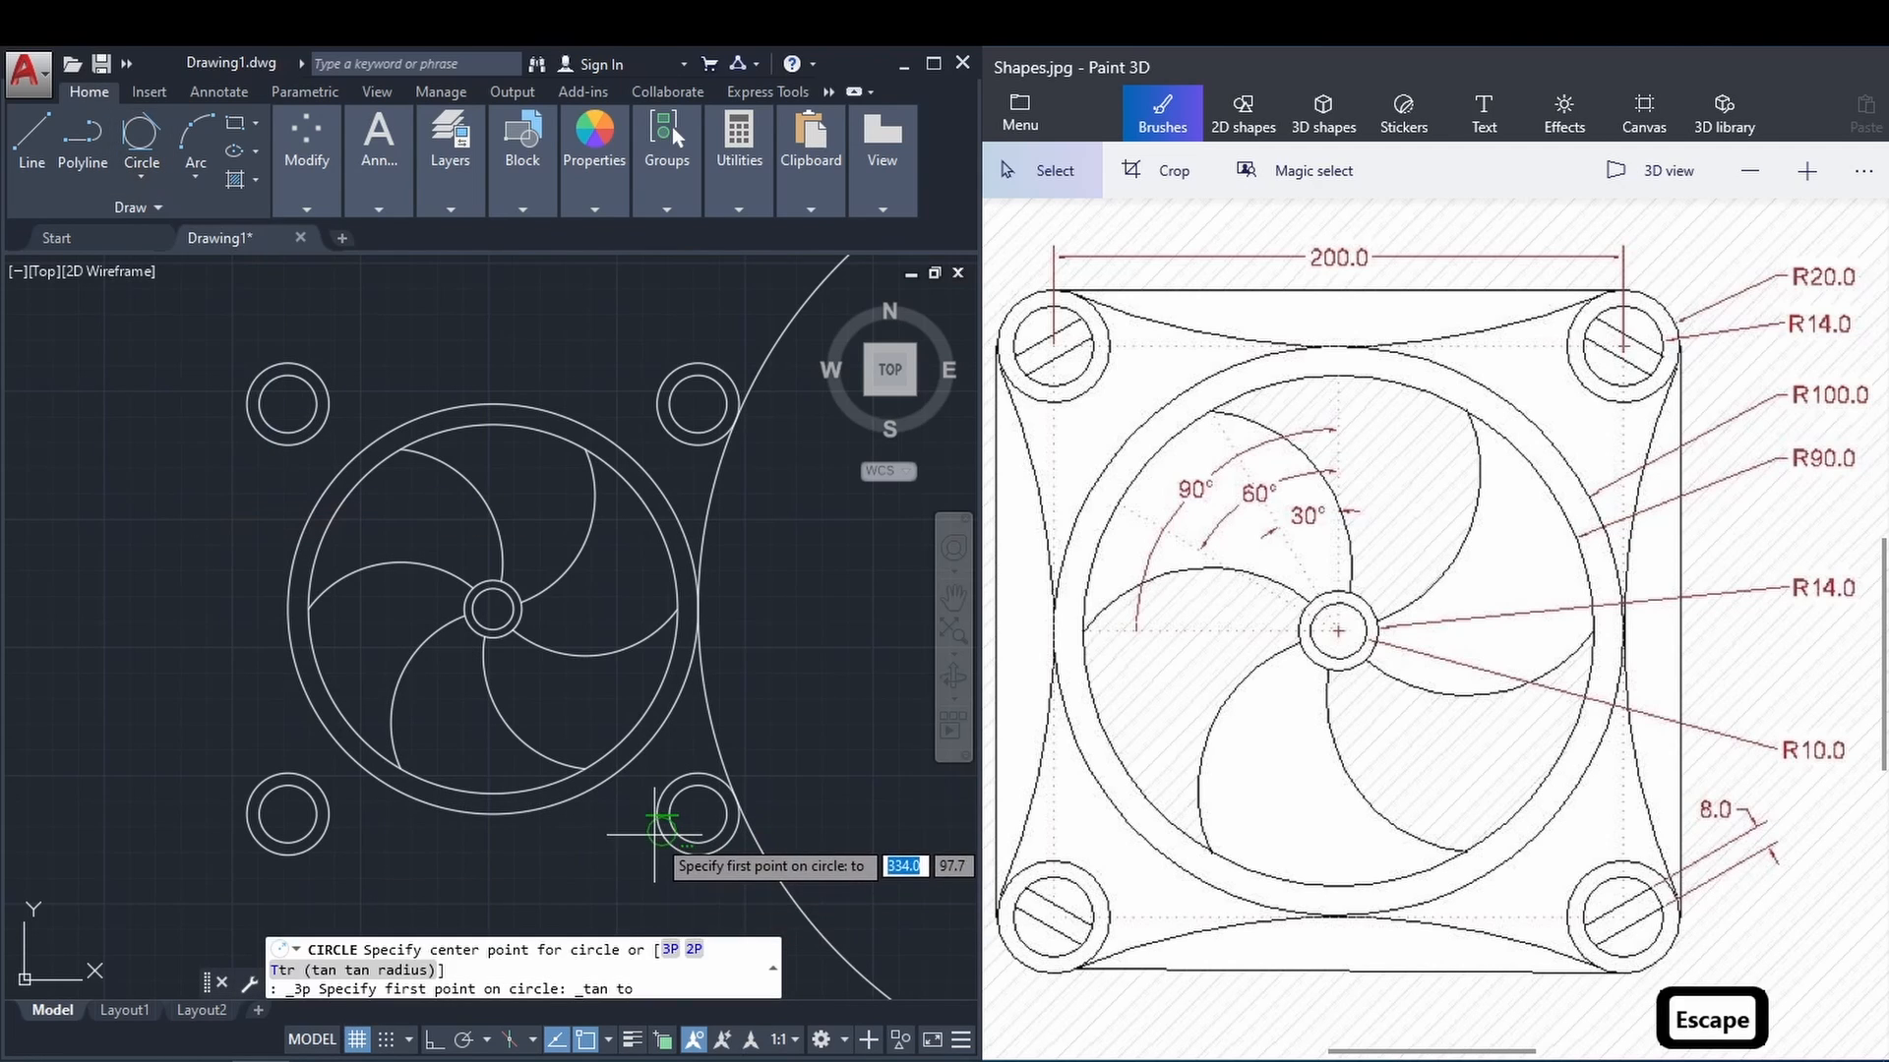
left_click(665, 795)
left_click(492, 812)
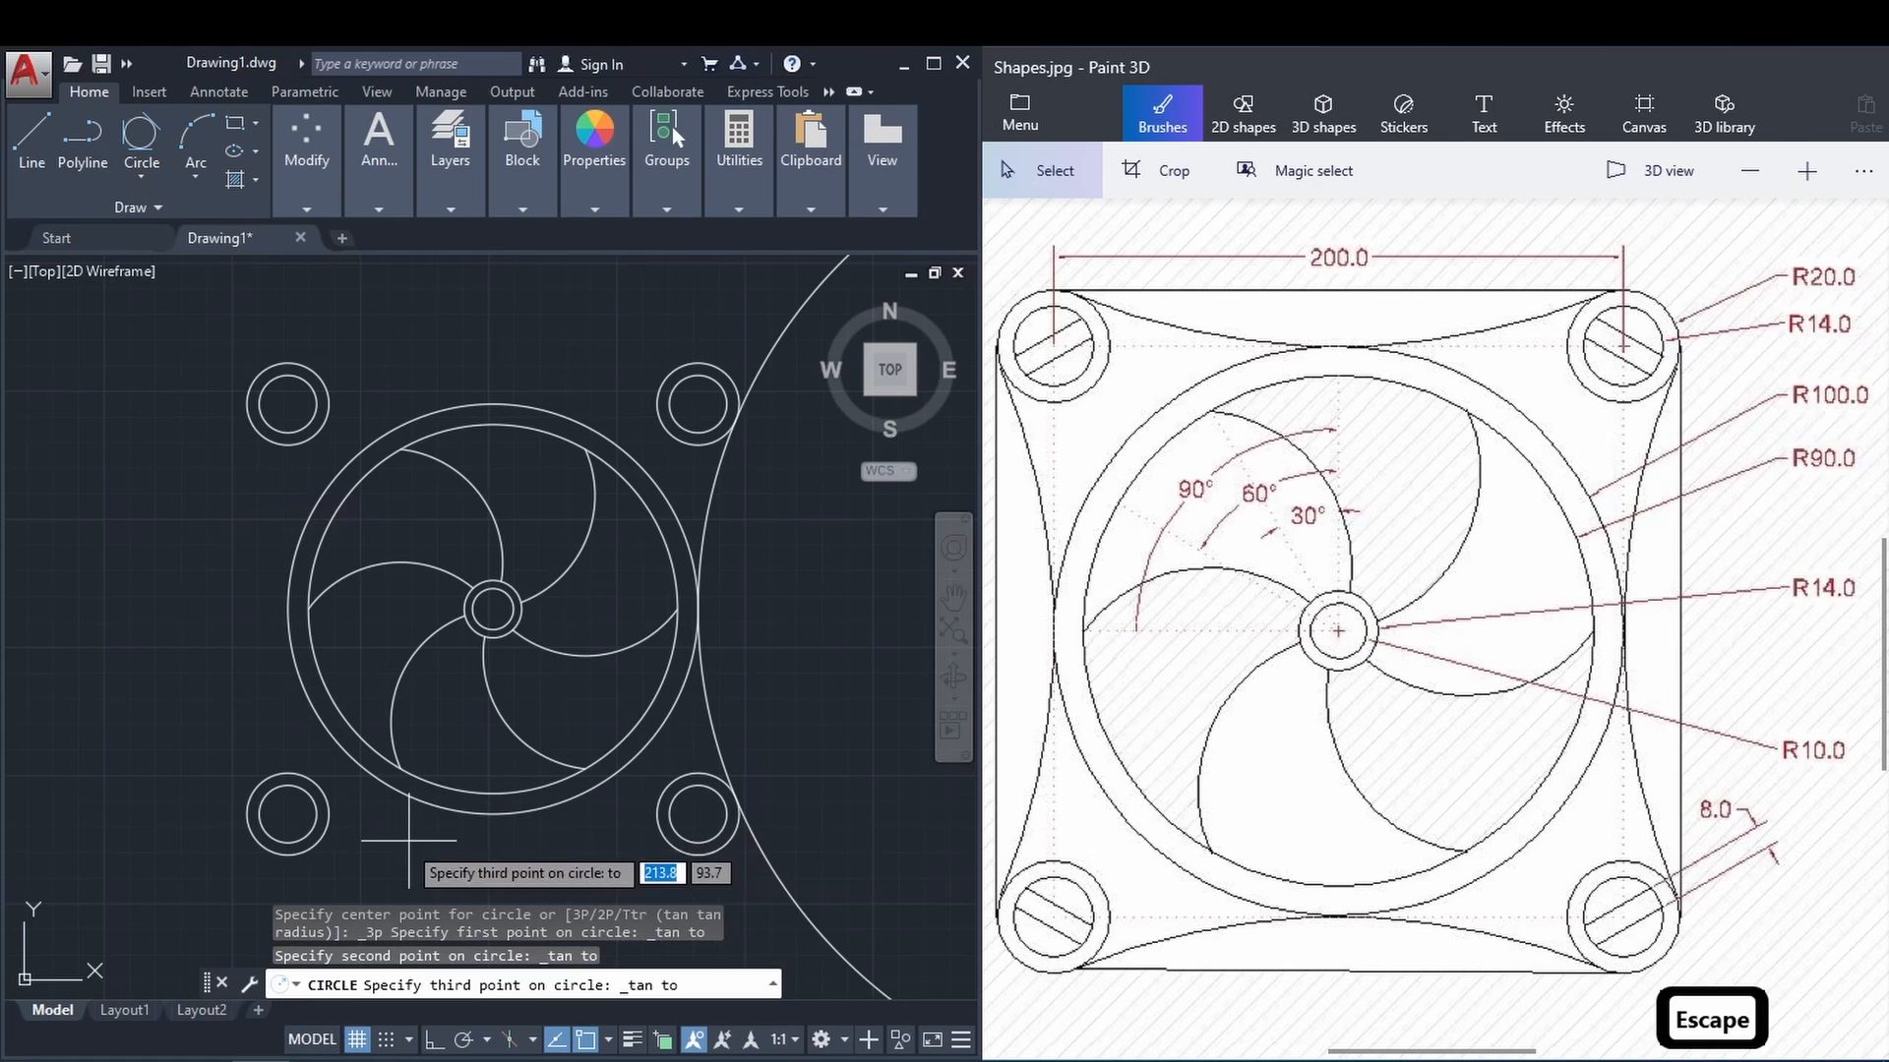
left_click(328, 828)
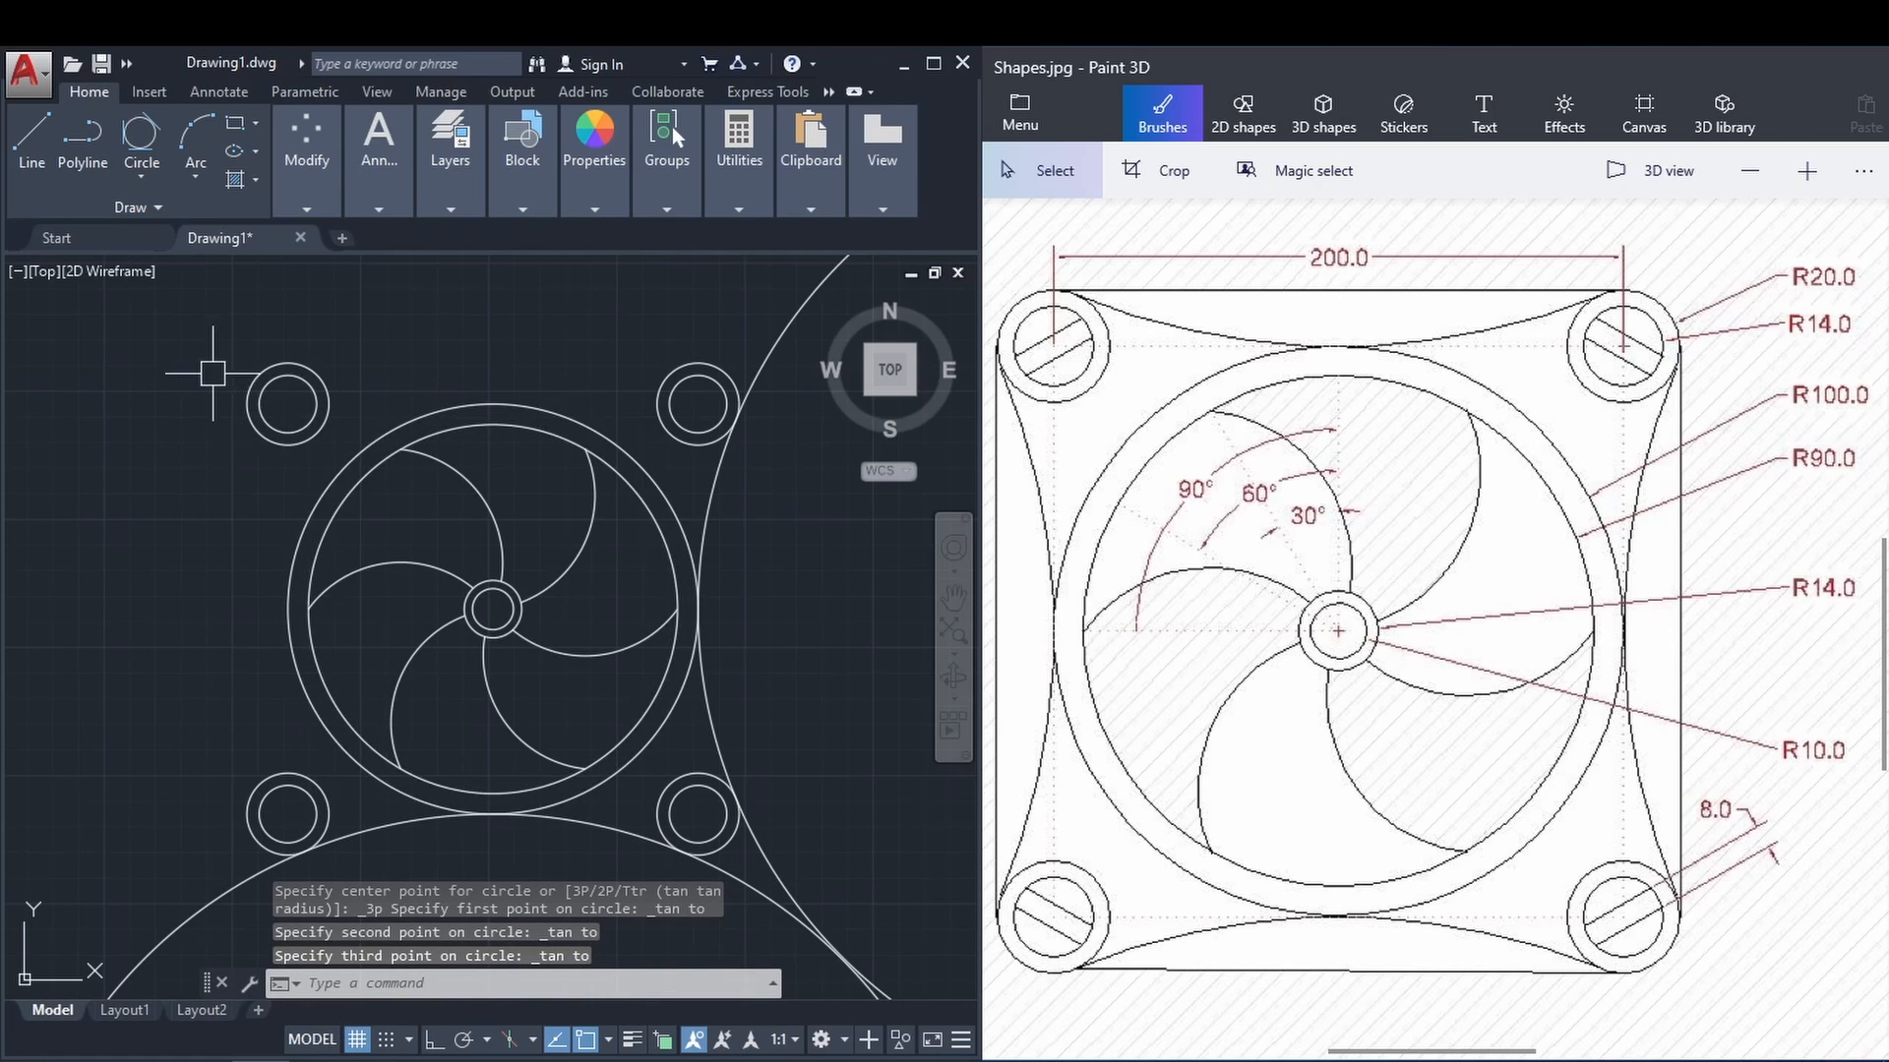
key("Return")
key("Escape")
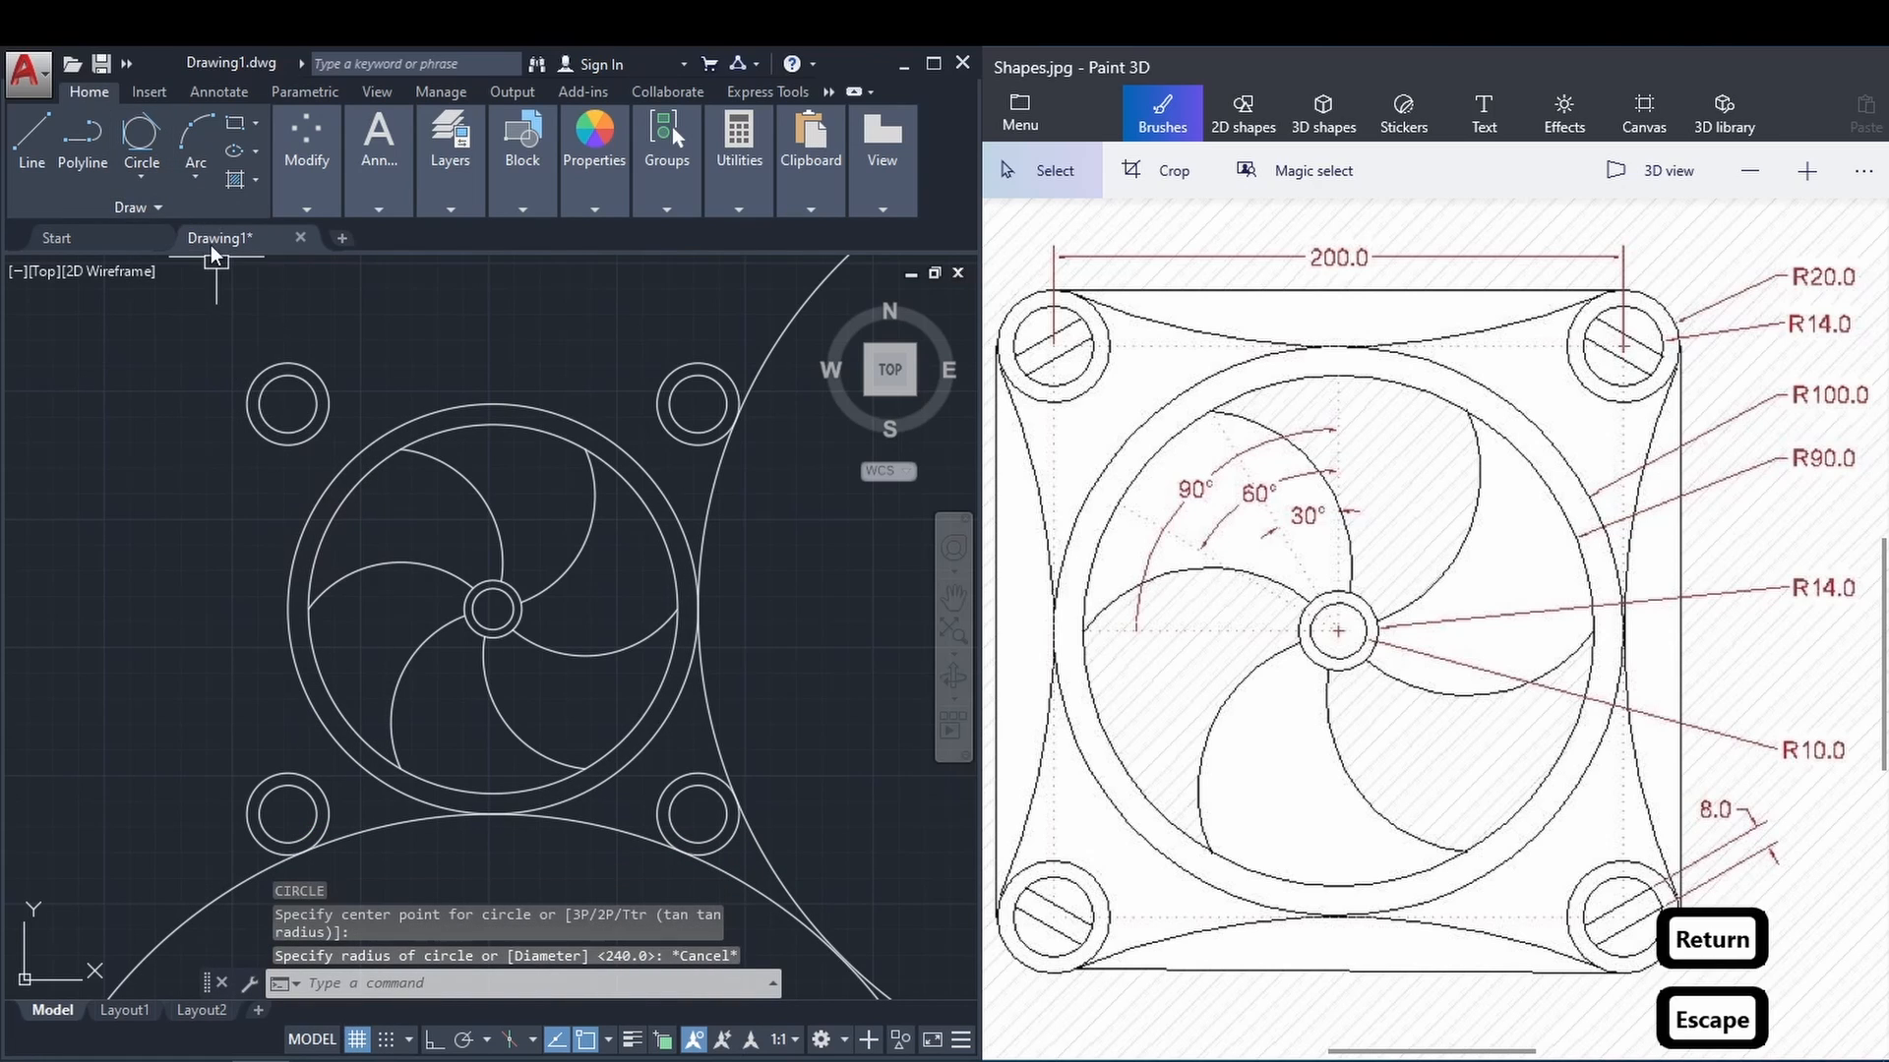
Draw a Tan, Tan, Tan circle on the guard's left side, touching both left outer corner circles and the 100 mm radius ring.
left_click(144, 178)
left_click(174, 464)
left_click(246, 444)
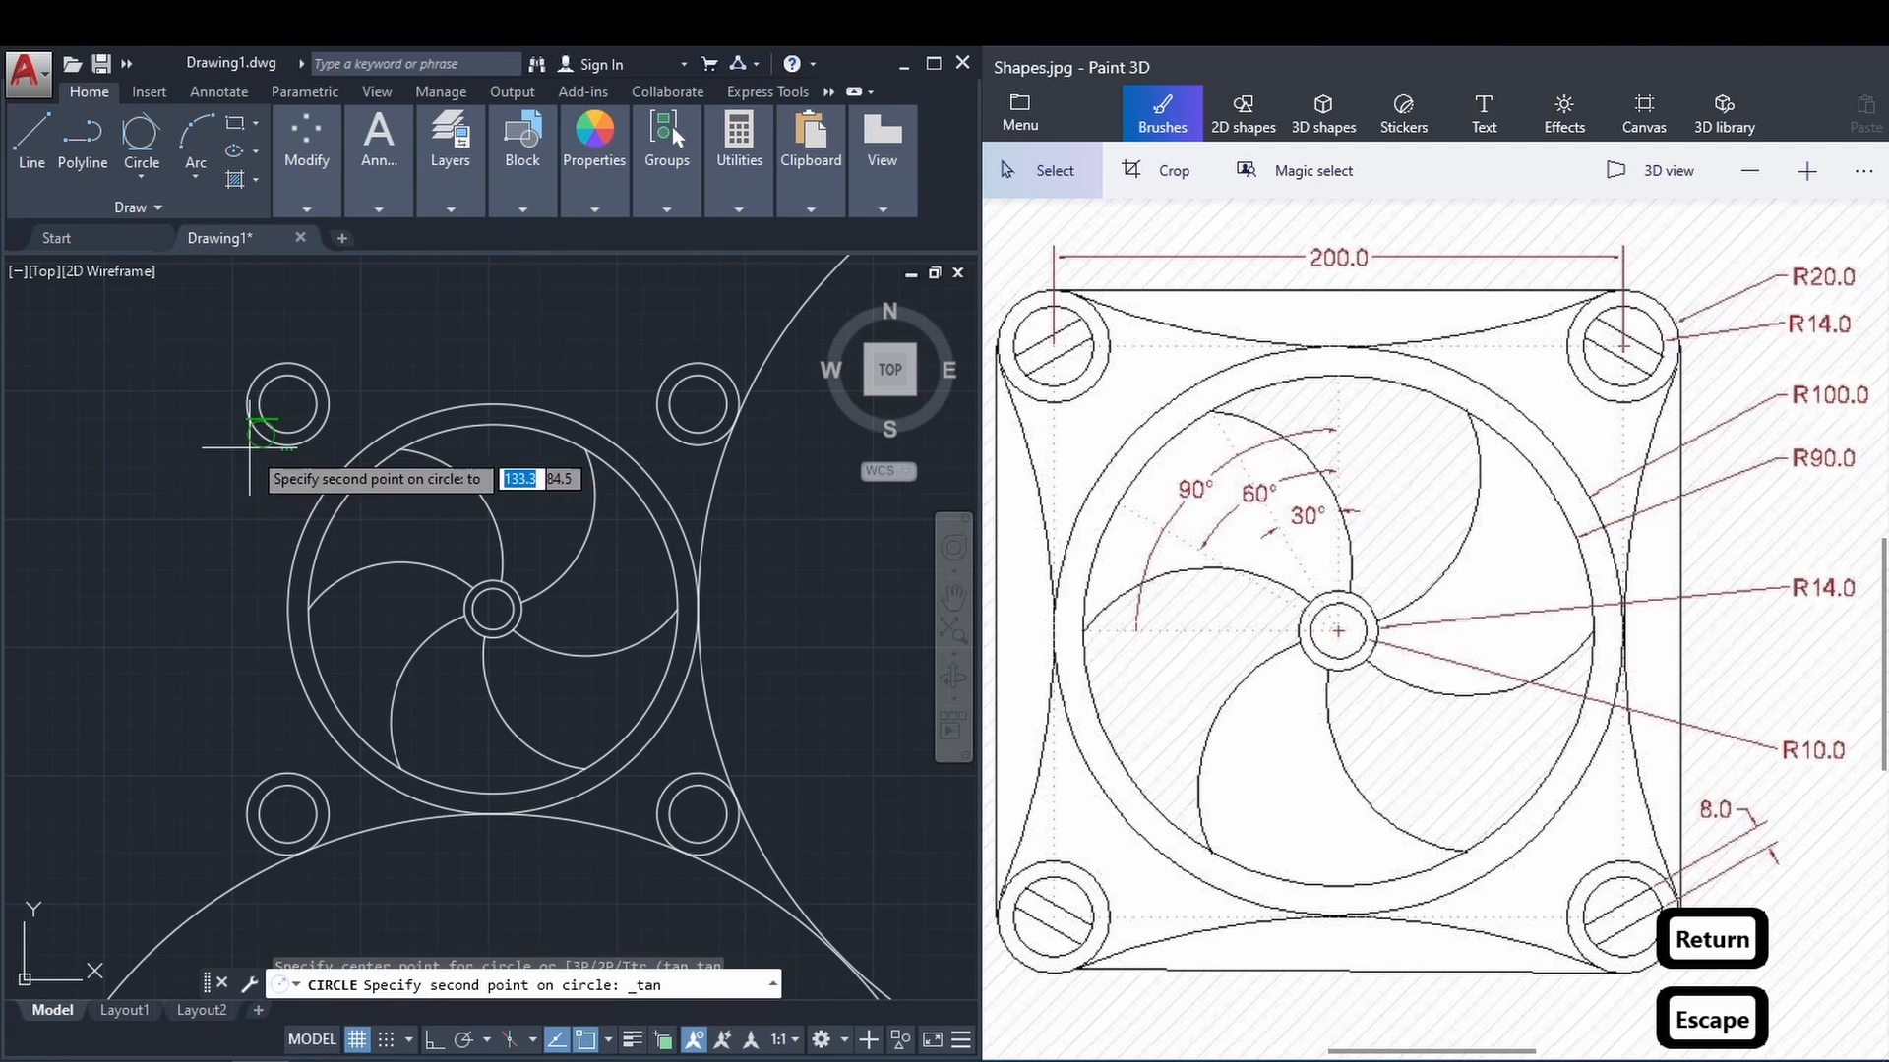
left_click(287, 593)
left_click(254, 775)
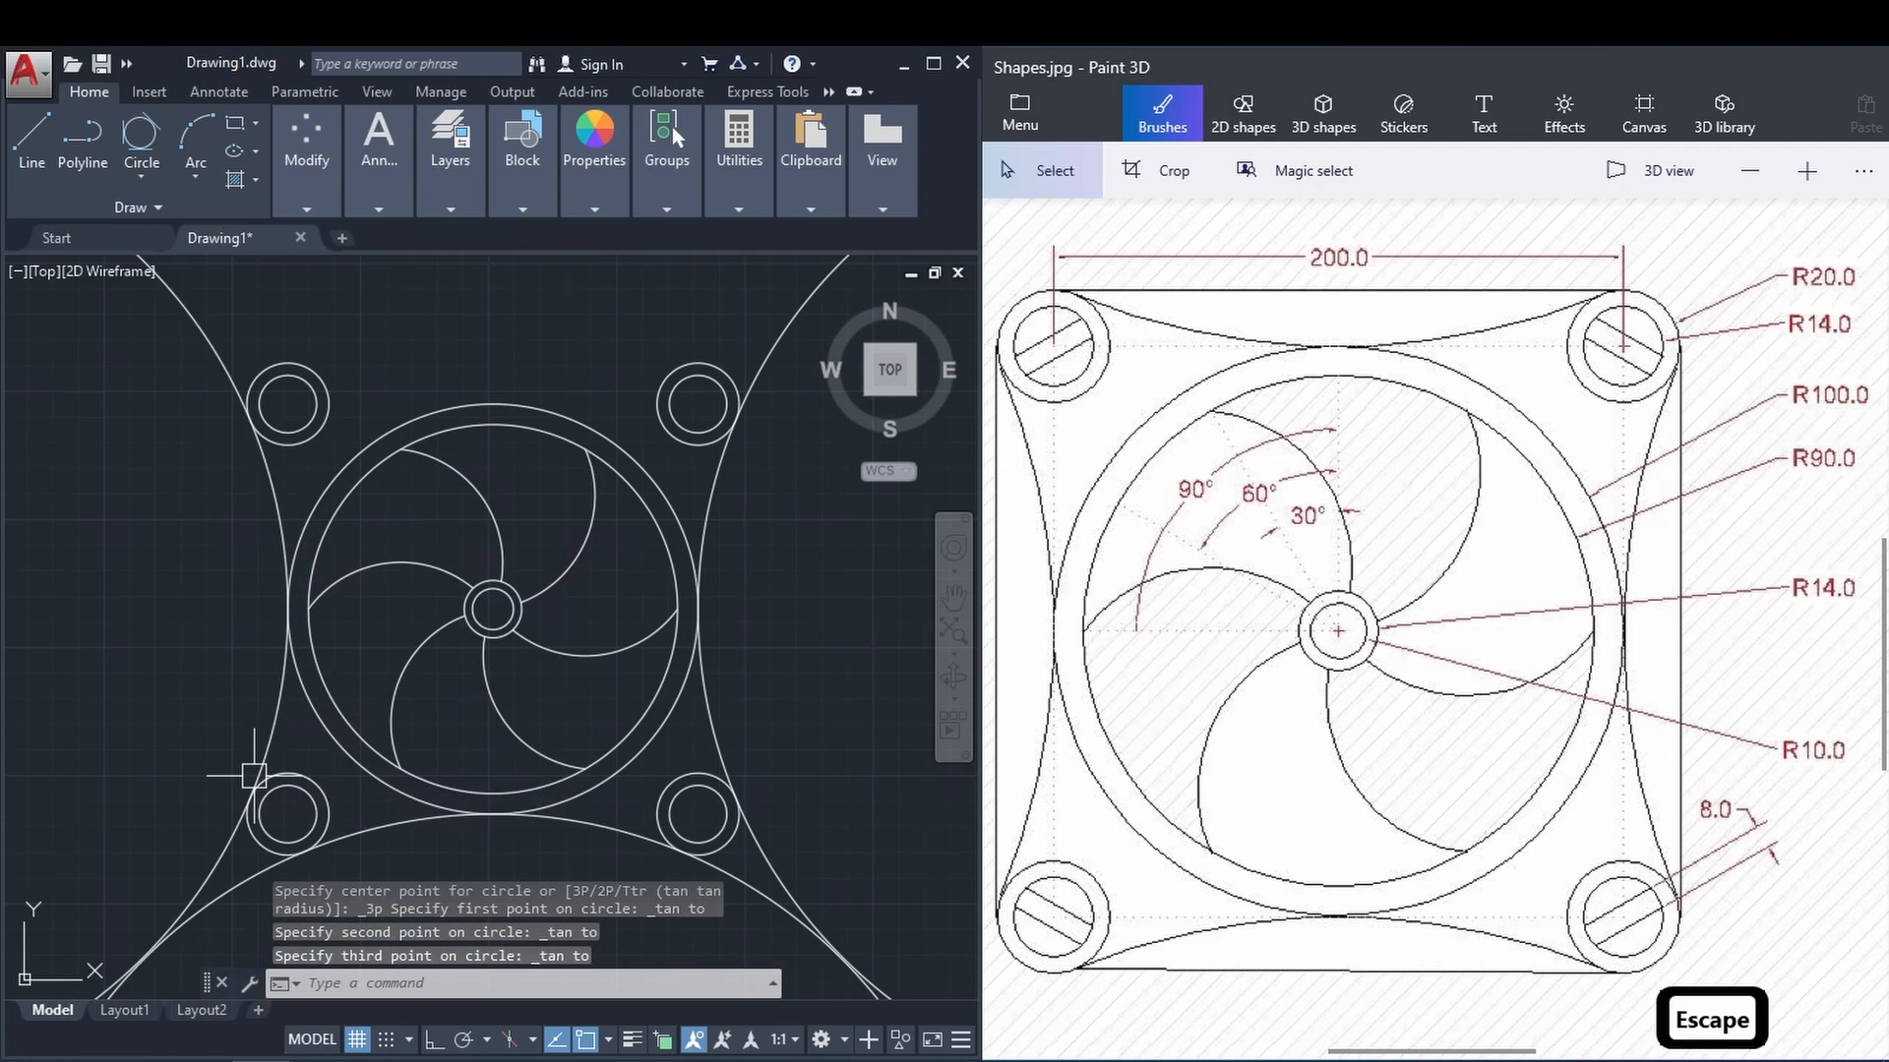
Draw a Tan, Tan, Tan circle above the guard, touching both upper outer corner circles and the 100 mm radius ring.
left_click(142, 175)
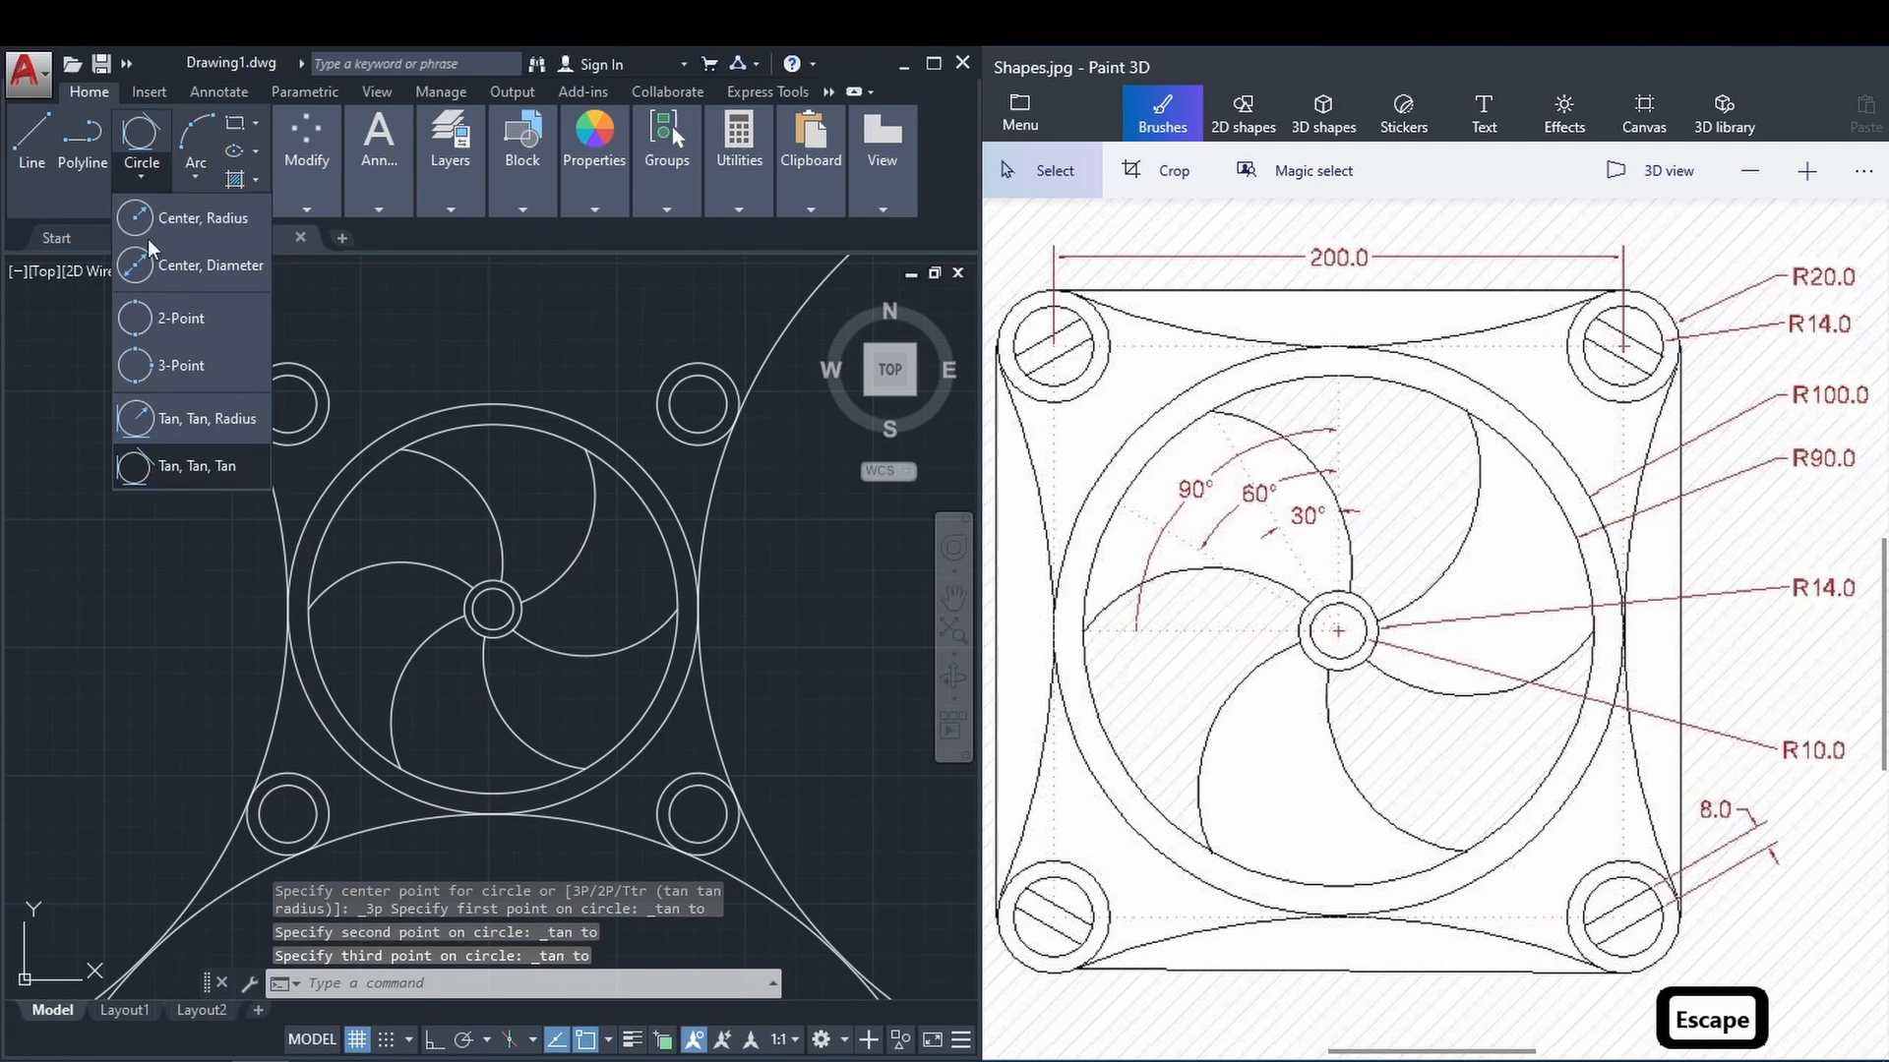
left_click(146, 465)
left_click(308, 372)
left_click(489, 393)
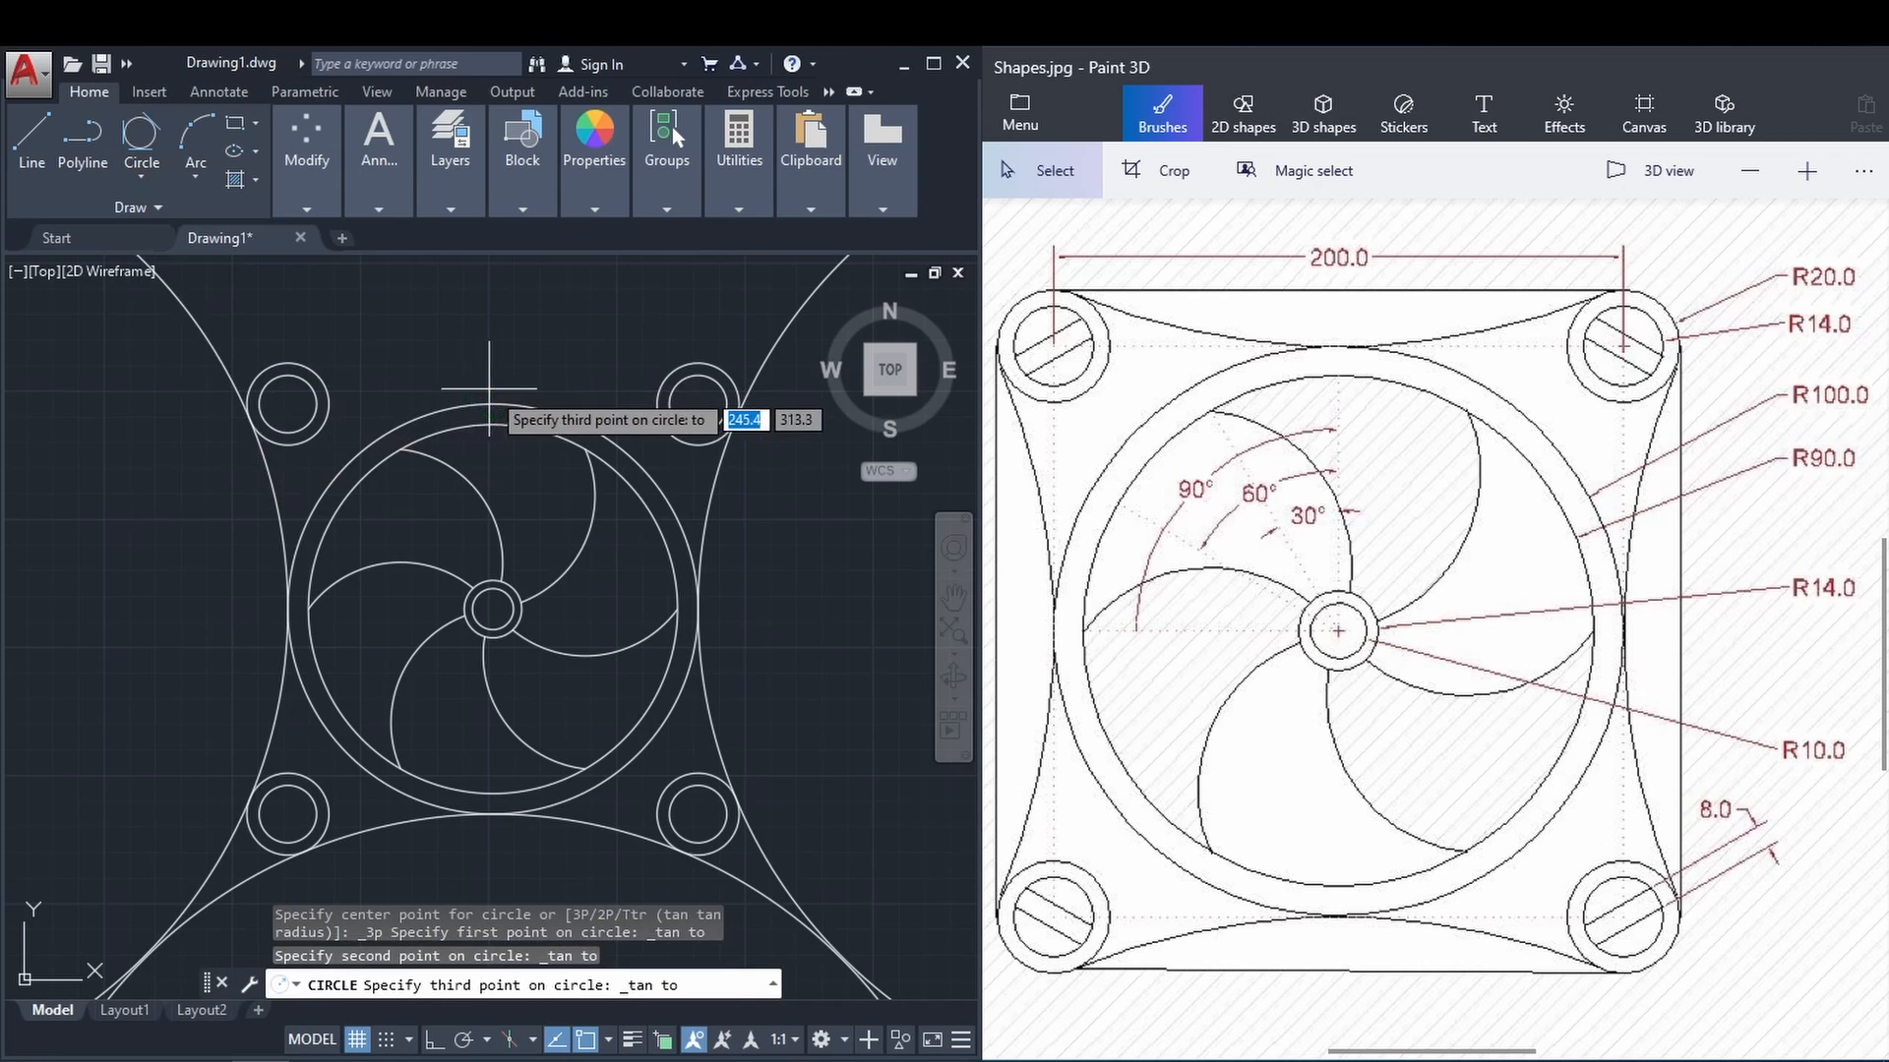
left_click(691, 370)
Trim away the outer portions of the four large tangent circles, keeping only the arcs between neighbouring corner circles.
scroll(468, 457, "down", 4)
type("t")
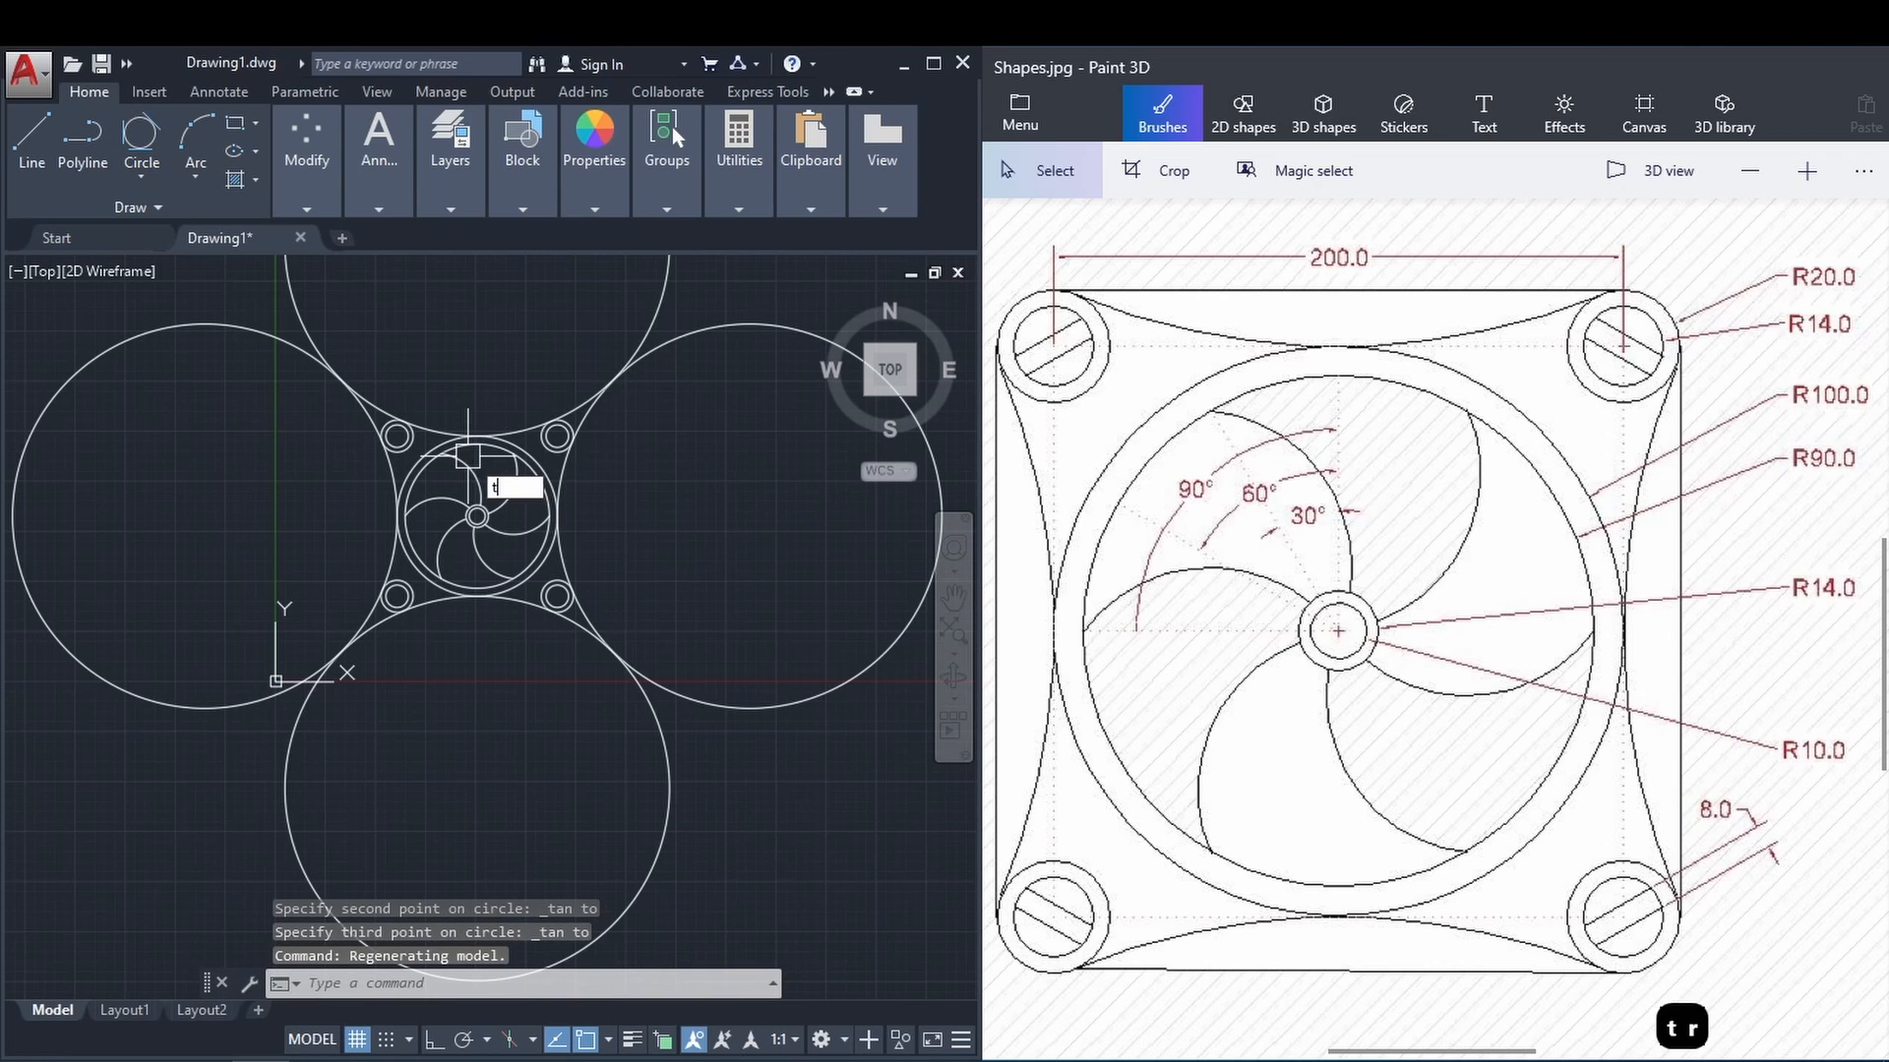
key("Return")
left_click(618, 356)
left_click(630, 366)
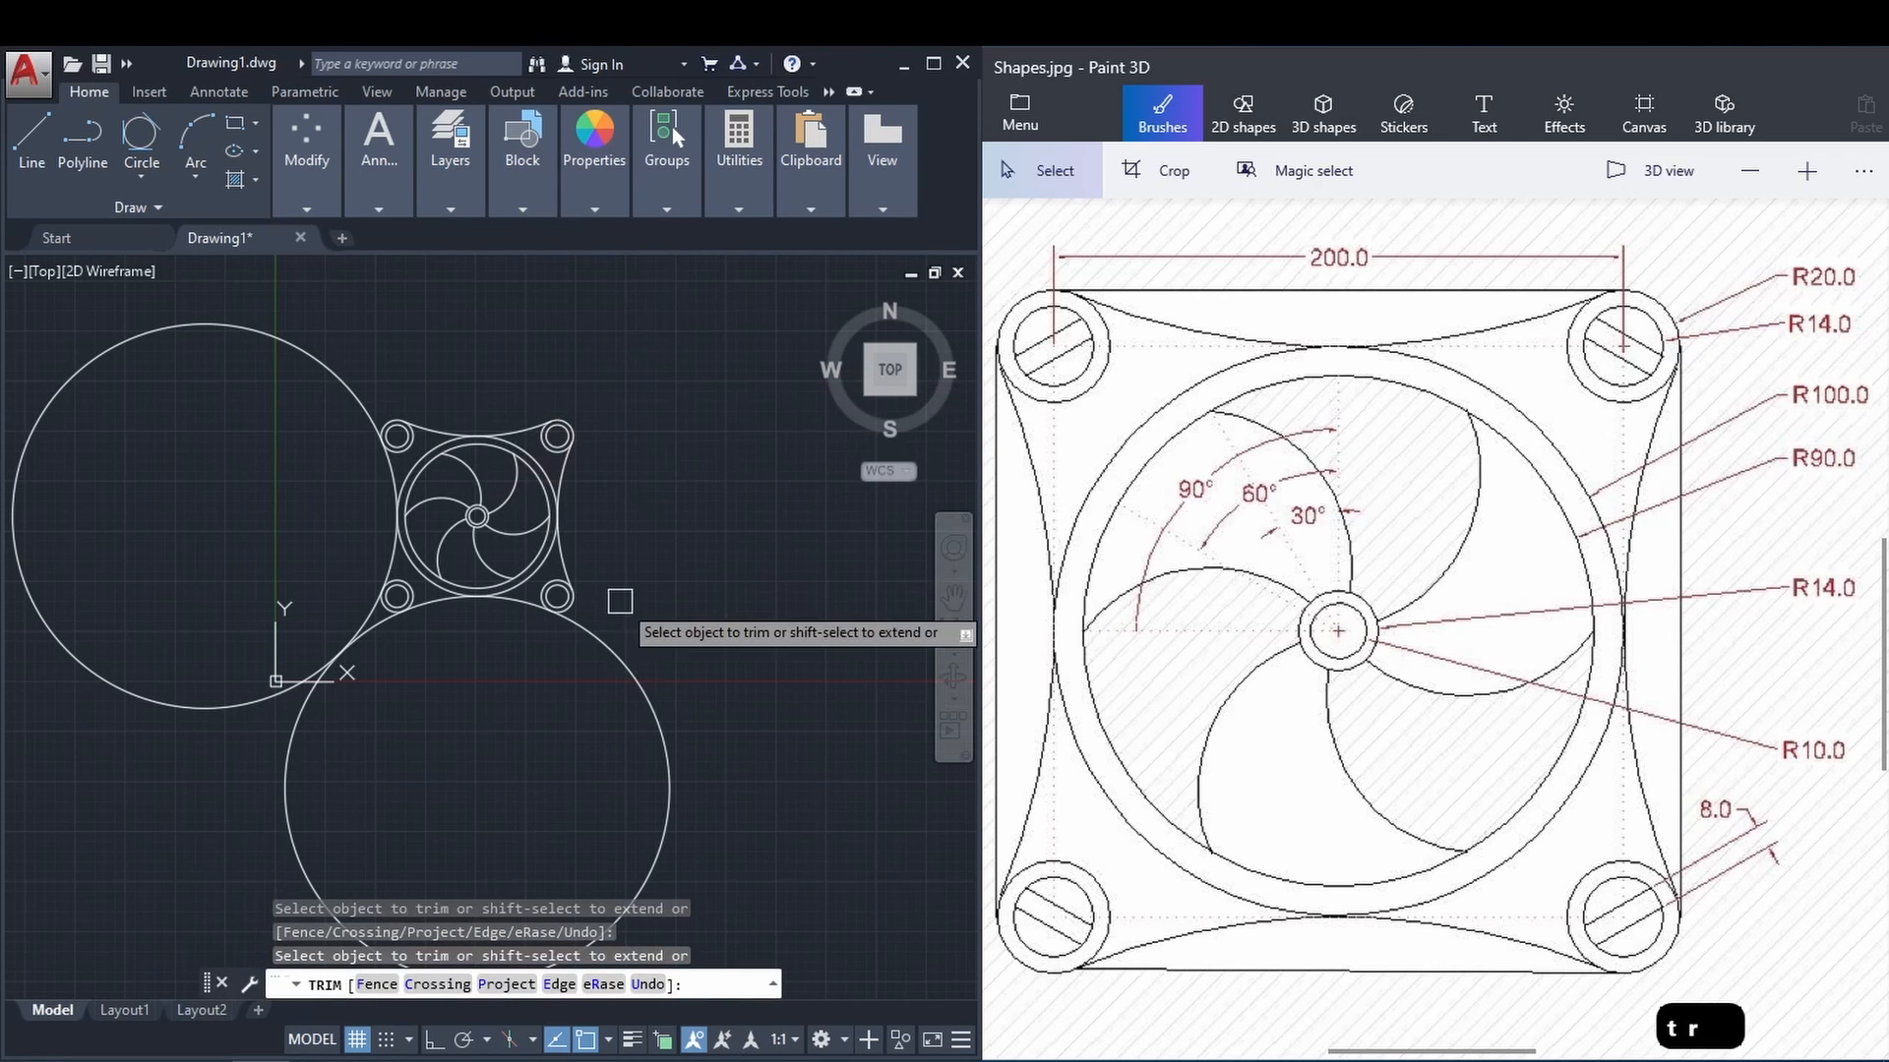
left_click(618, 658)
left_click(291, 679)
key("Escape")
scroll(428, 446, "up", 2)
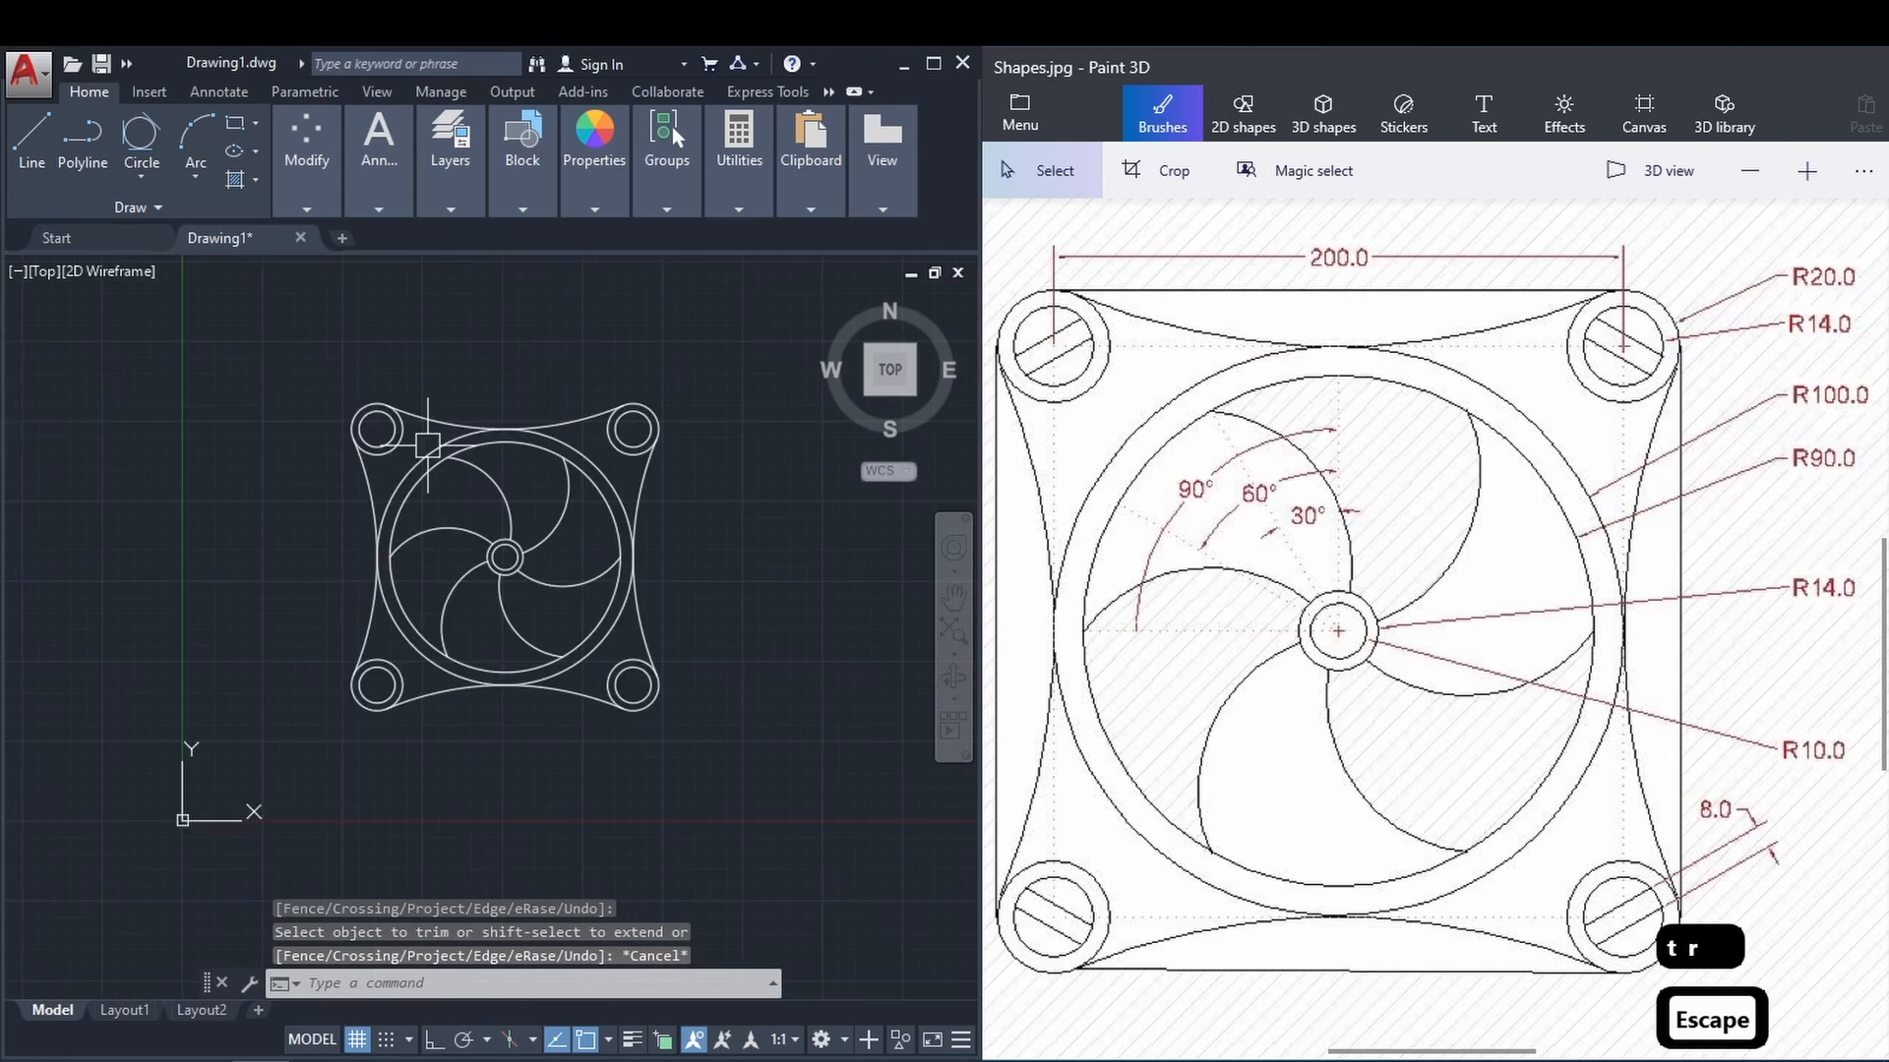
scroll(428, 446, "up", 2)
middle_click_drag(431, 445, 399, 415)
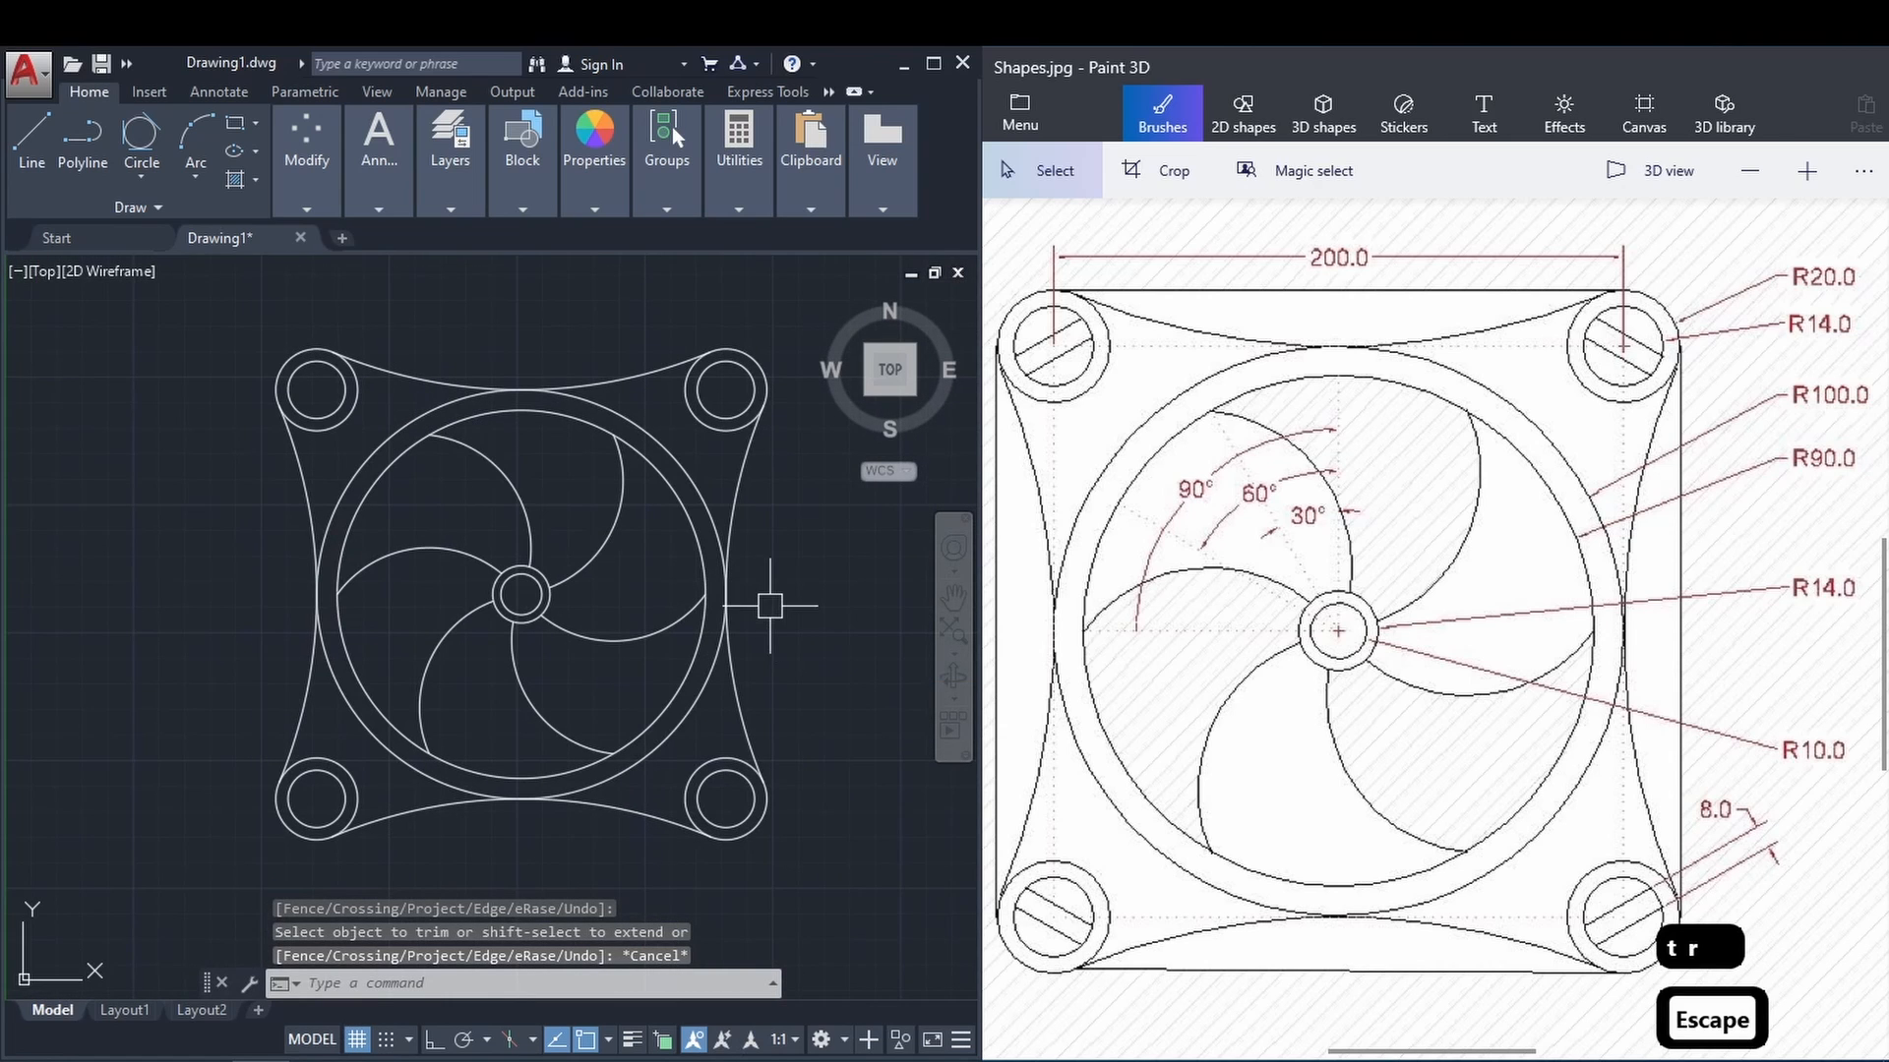
Draw the right and bottom frame lines between the outer quadrants of the adjacent R20 corner circles.
type("l")
key("Return")
left_click(767, 389)
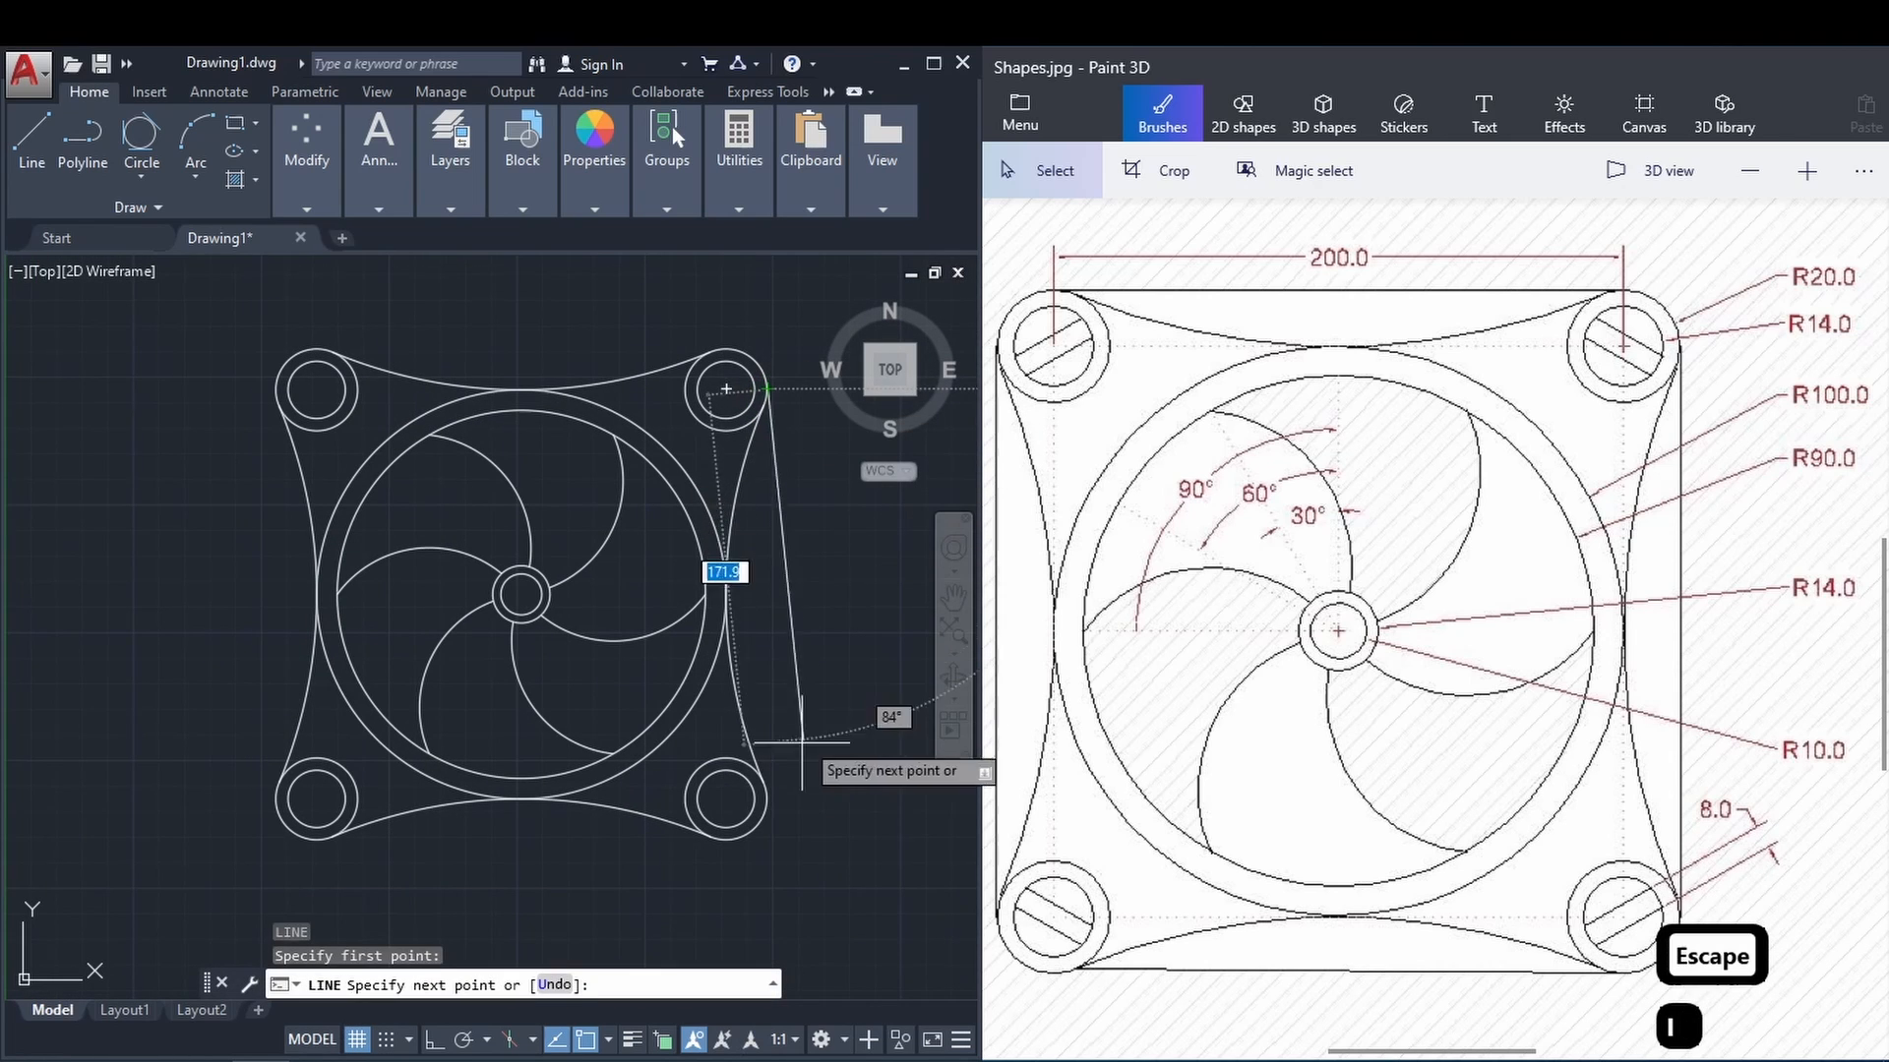
left_click(766, 798)
key("Escape")
key("Return")
left_click(726, 838)
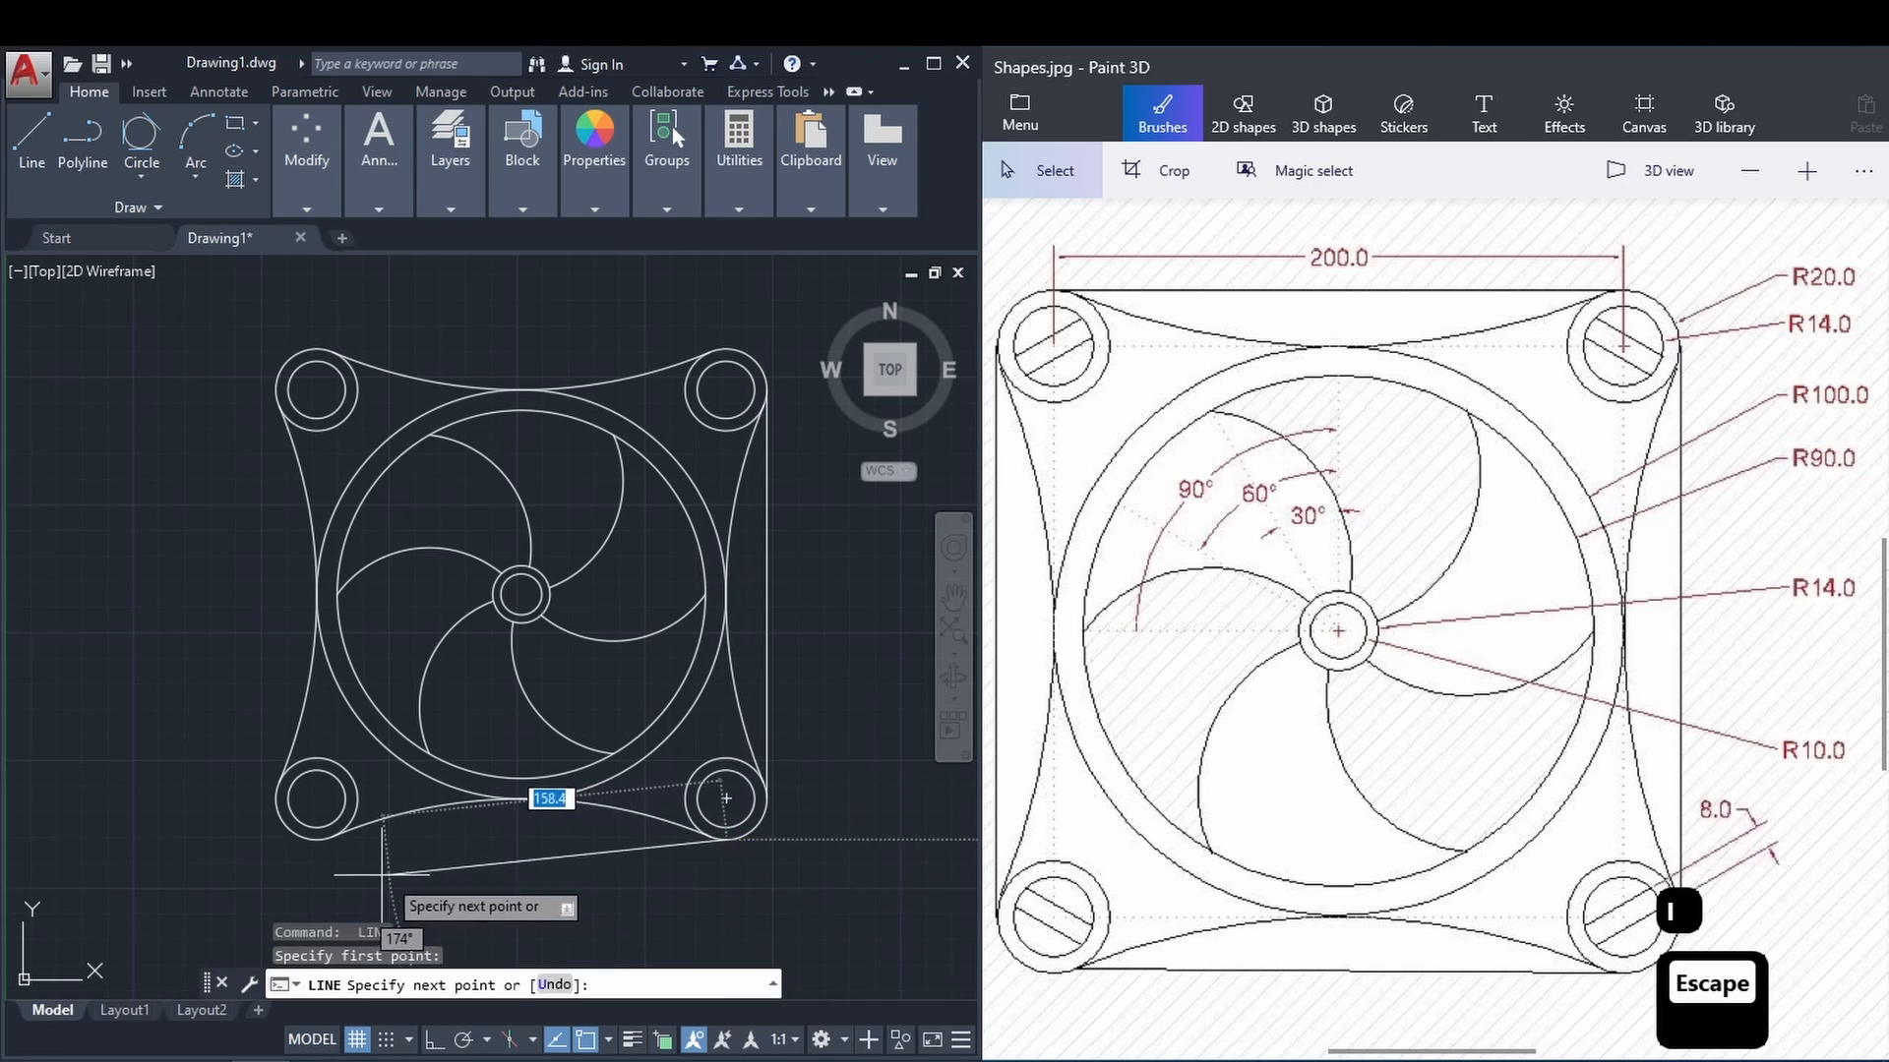
left_click(277, 838)
key("Escape")
Draw the left and top frame lines between the outer quadrants of the adjacent R20 corner circles.
type("l")
key("Return")
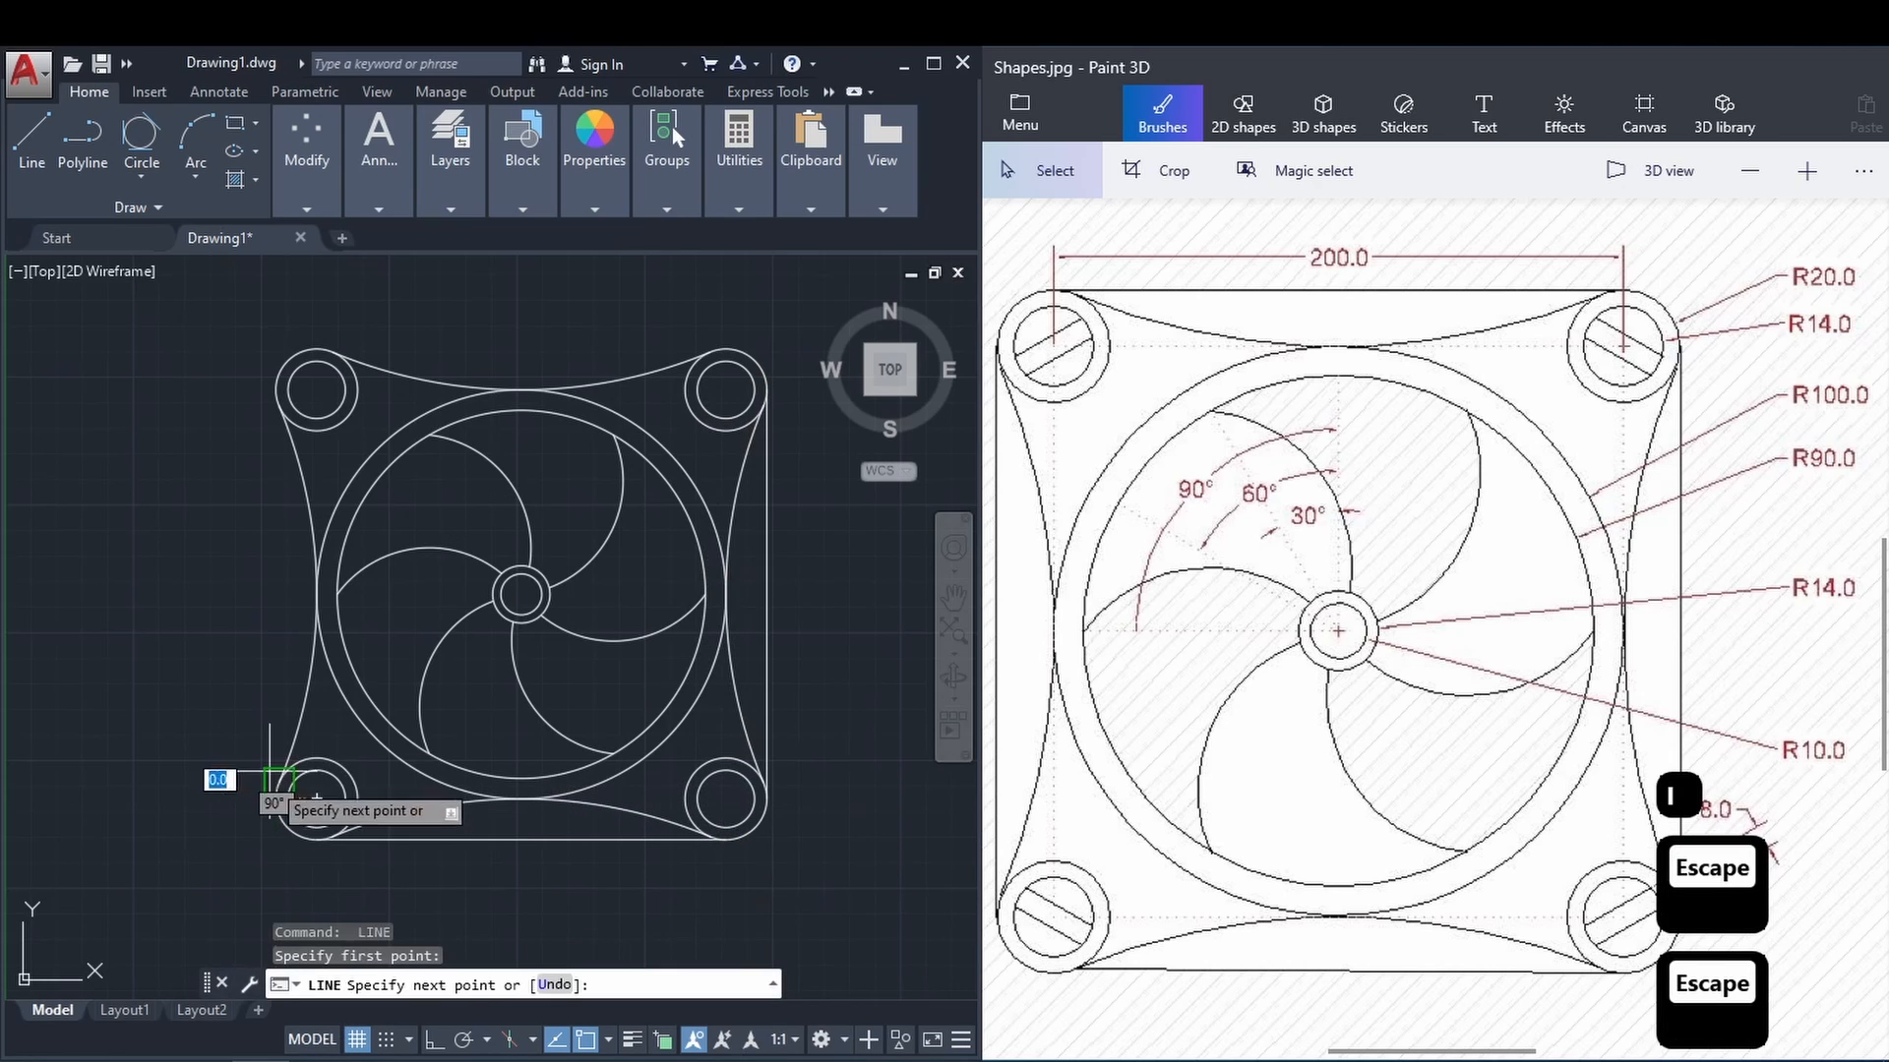
key("Escape")
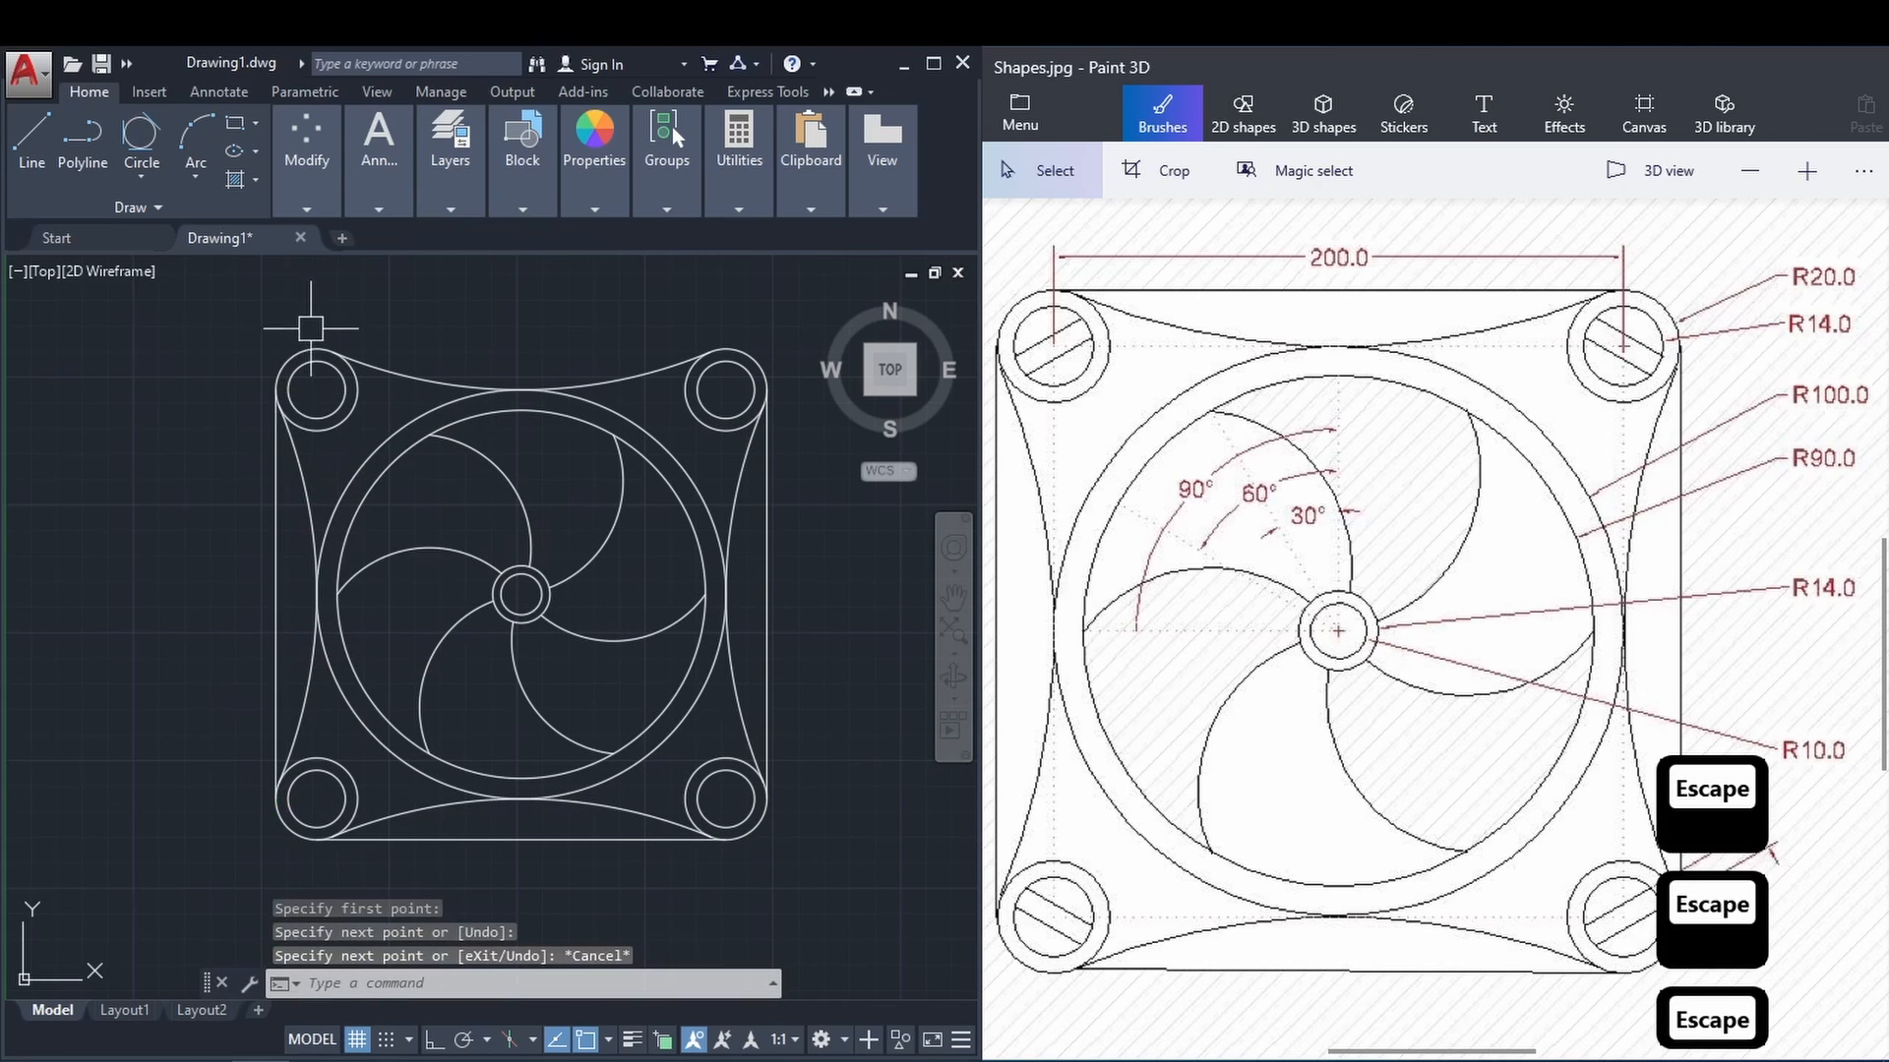
type("l")
key("Return")
left_click(316, 348)
left_click(726, 348)
key("Escape")
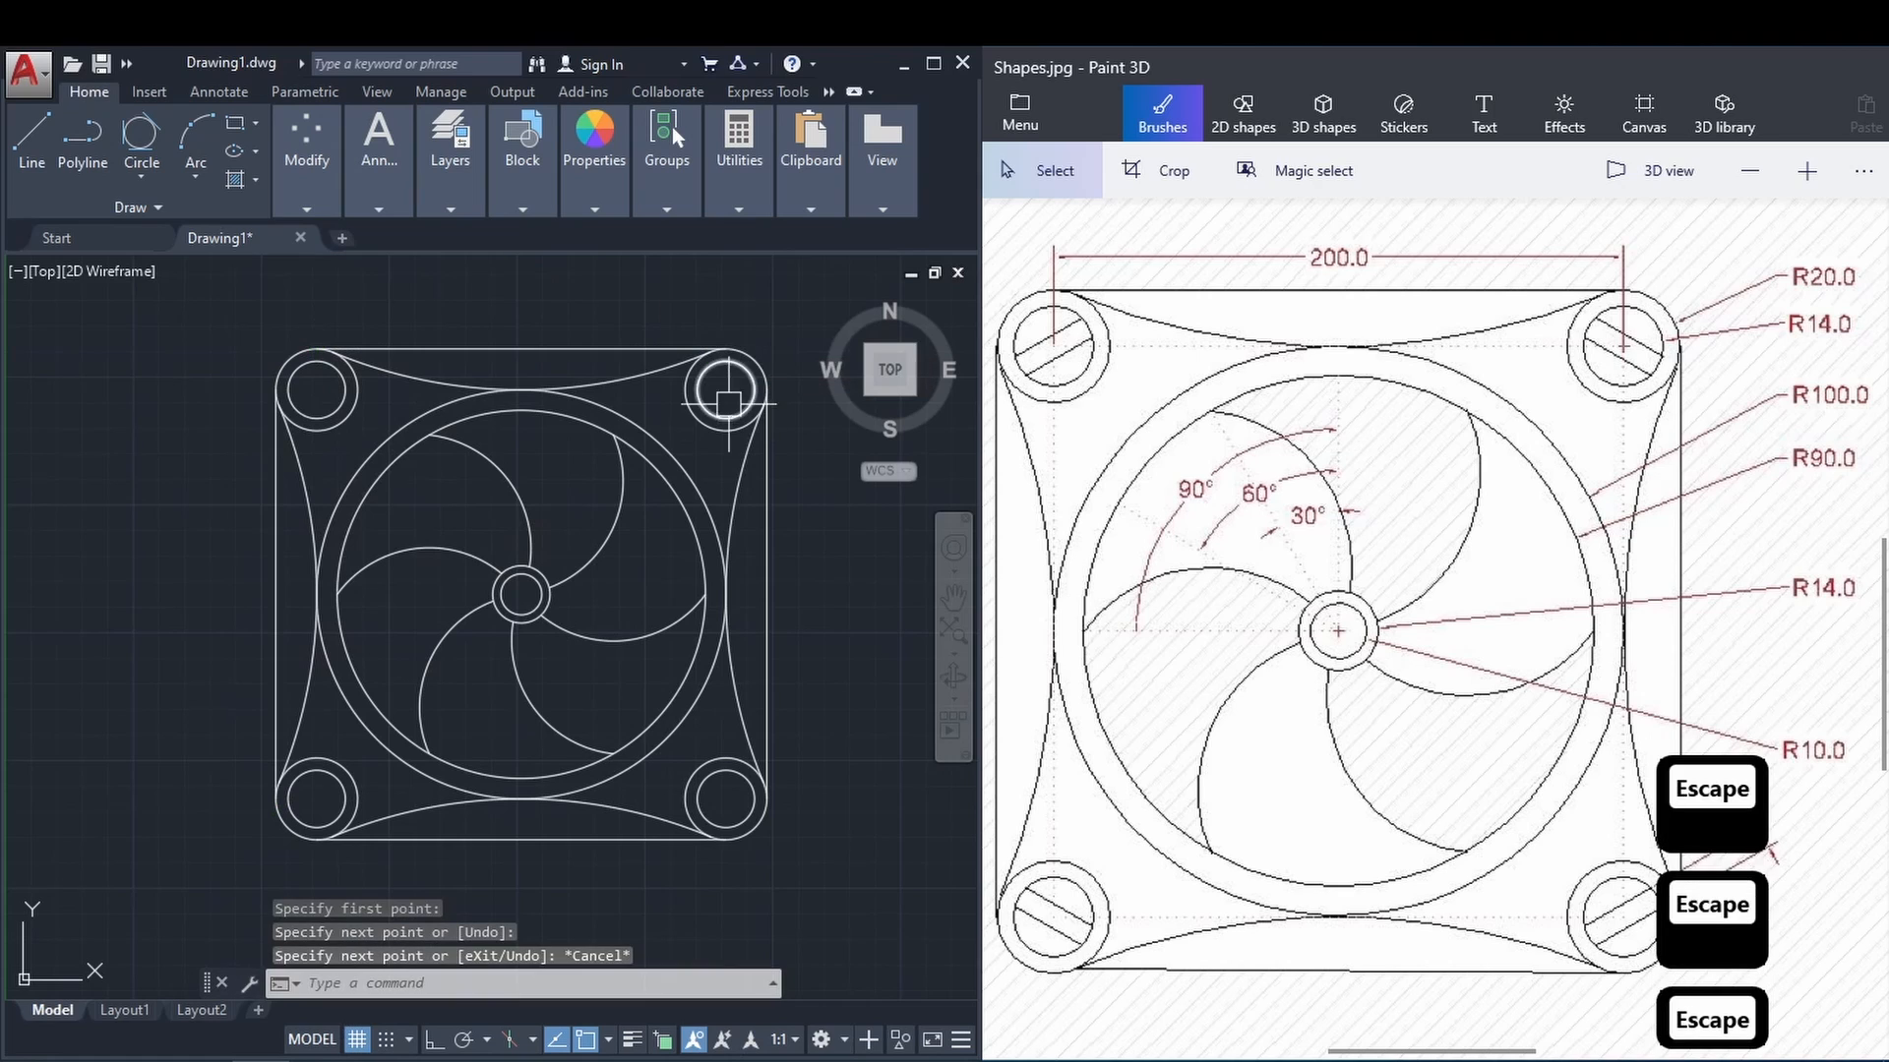
Draw a vertical diameter line across the upper-right inner corner circle, from its bottom quadrant to its top quadrant.
left_click(1466, 925)
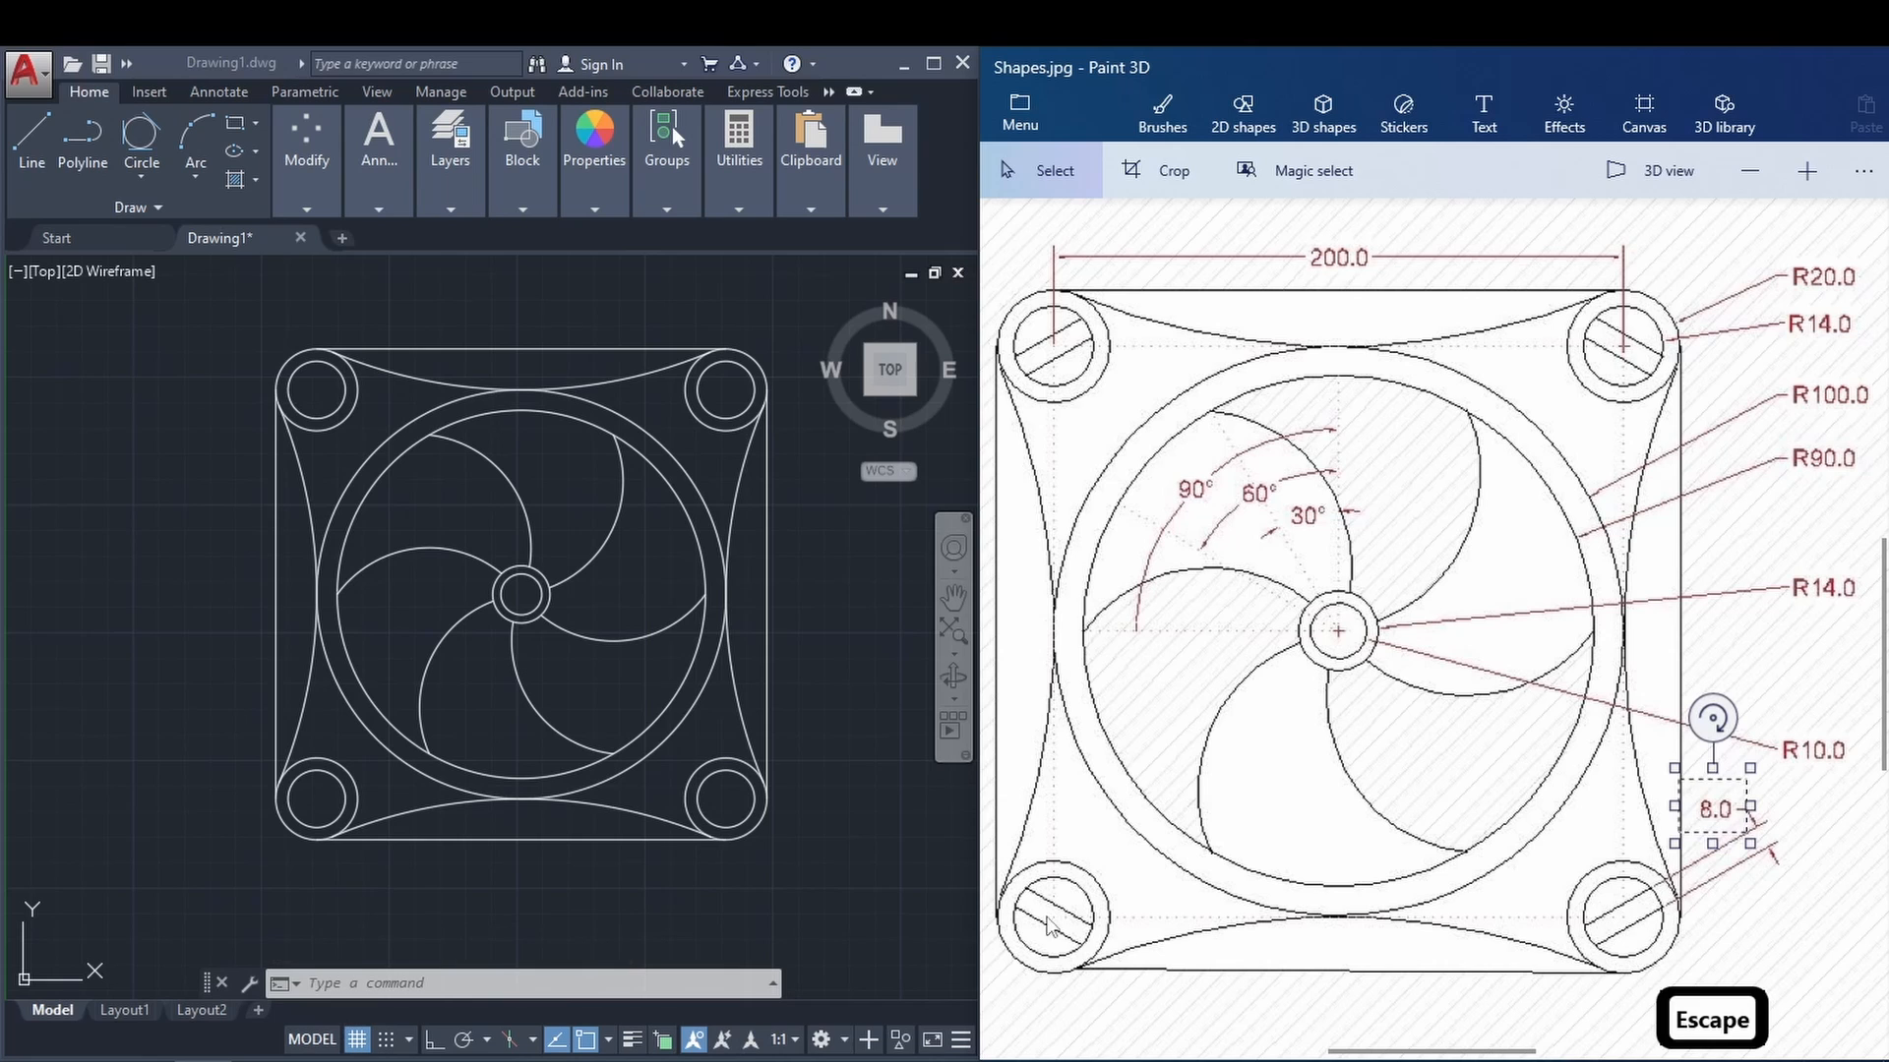
left_click(822, 451)
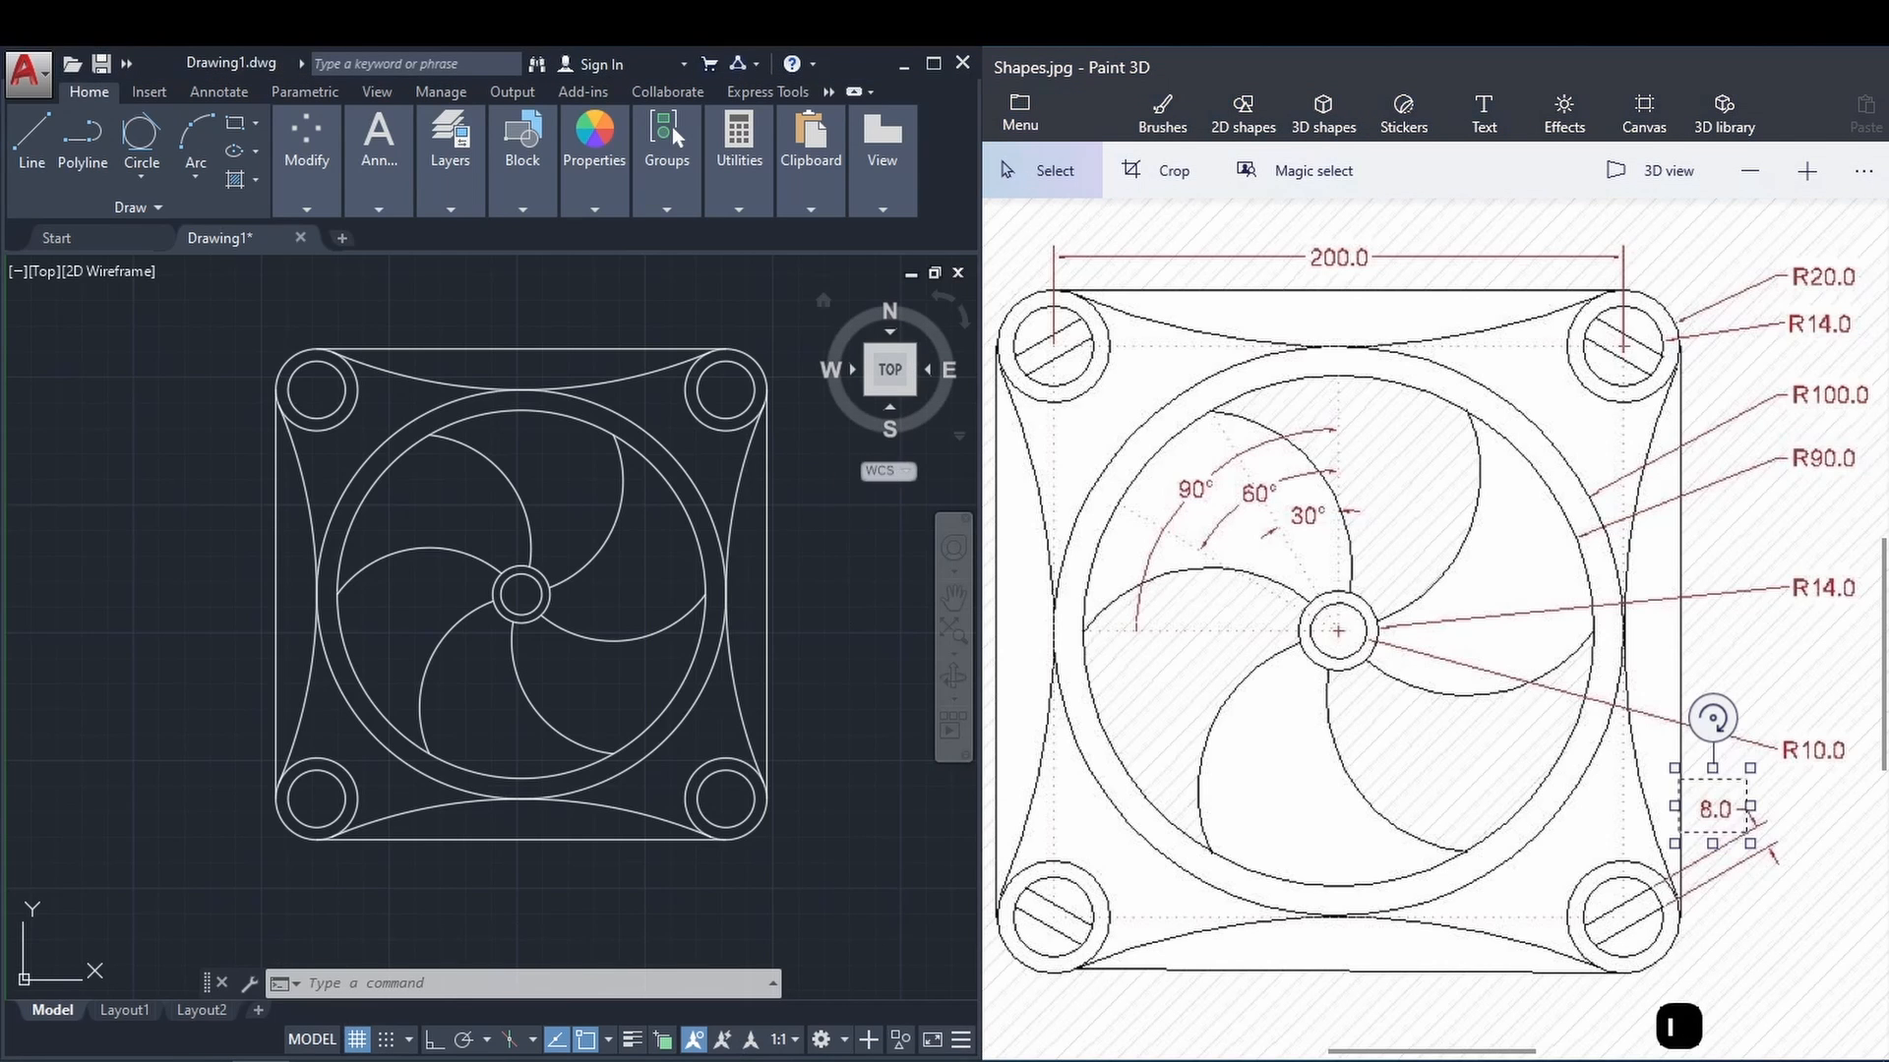
type("l")
key("Return")
scroll(762, 372, "up", 4)
left_click(670, 490)
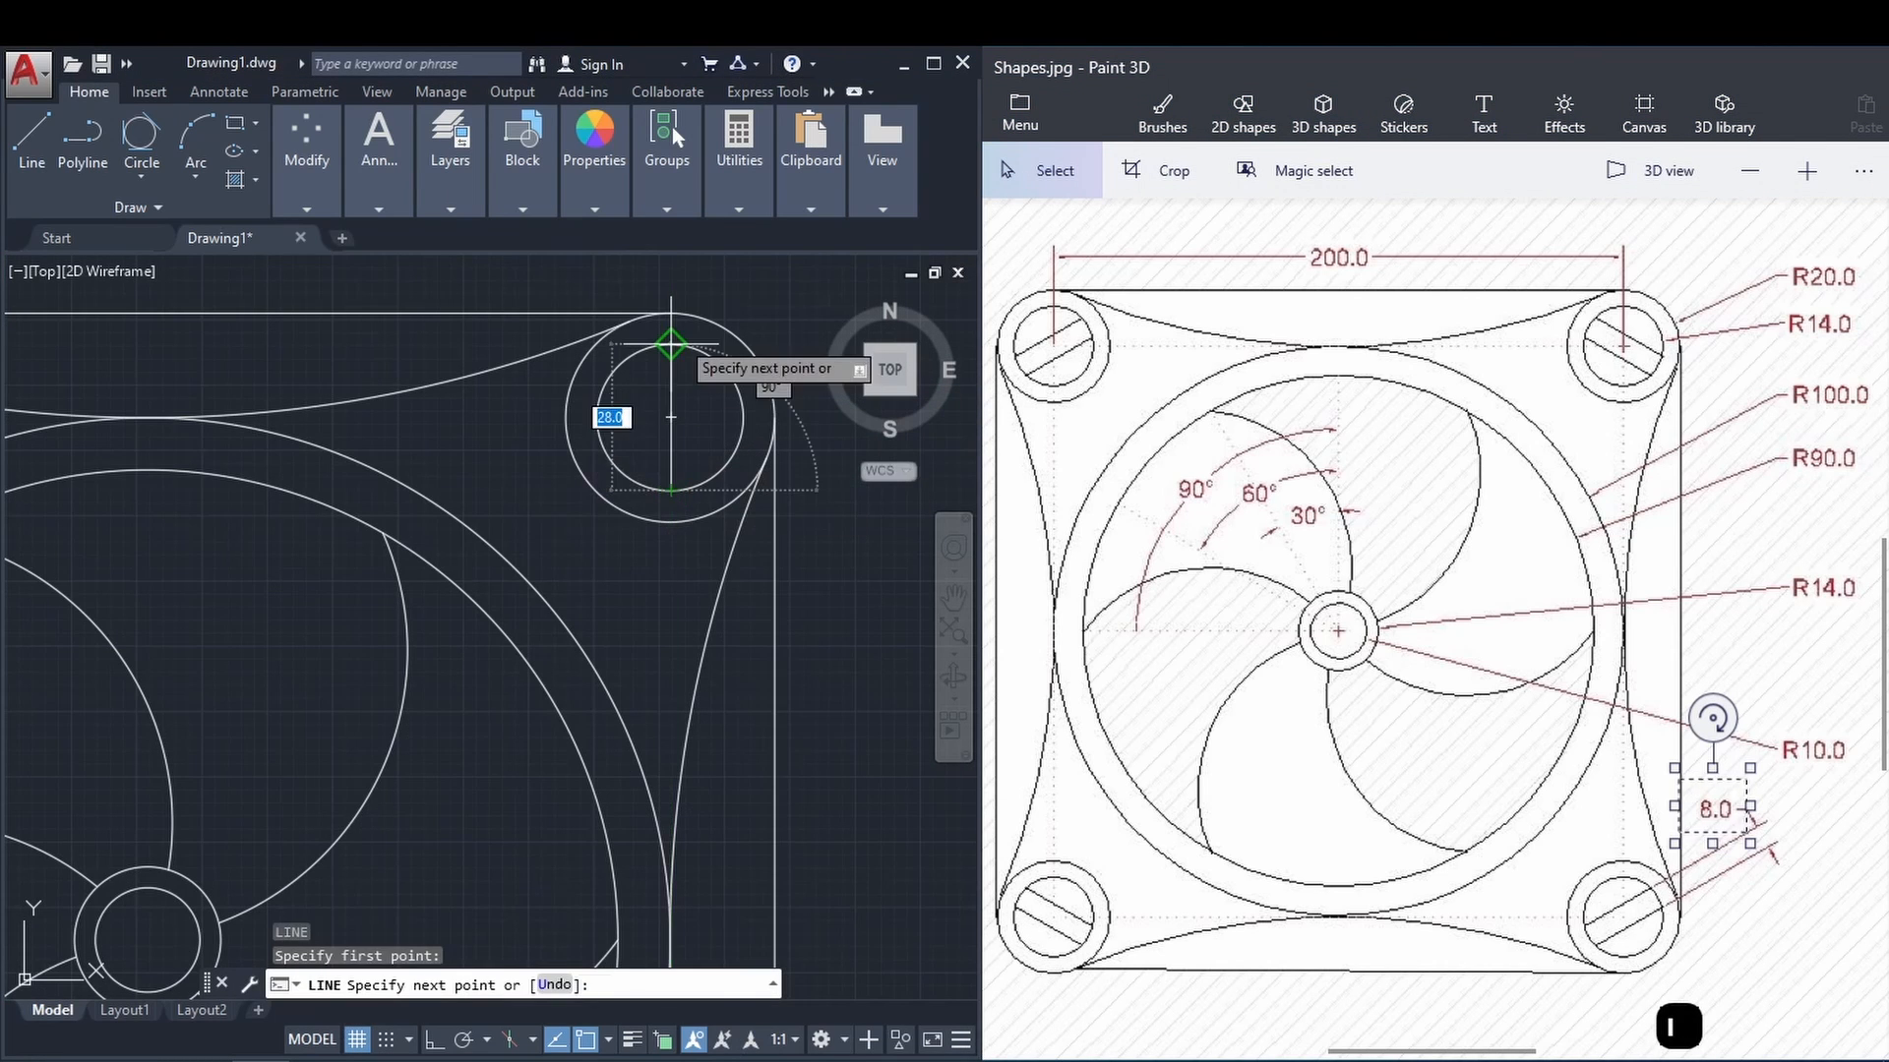
left_click(671, 345)
key("Escape")
Rotate the vertical diameter line by 60 degrees about the centre of the upper-right corner circle.
scroll(673, 354, "up", 3)
left_click(668, 369)
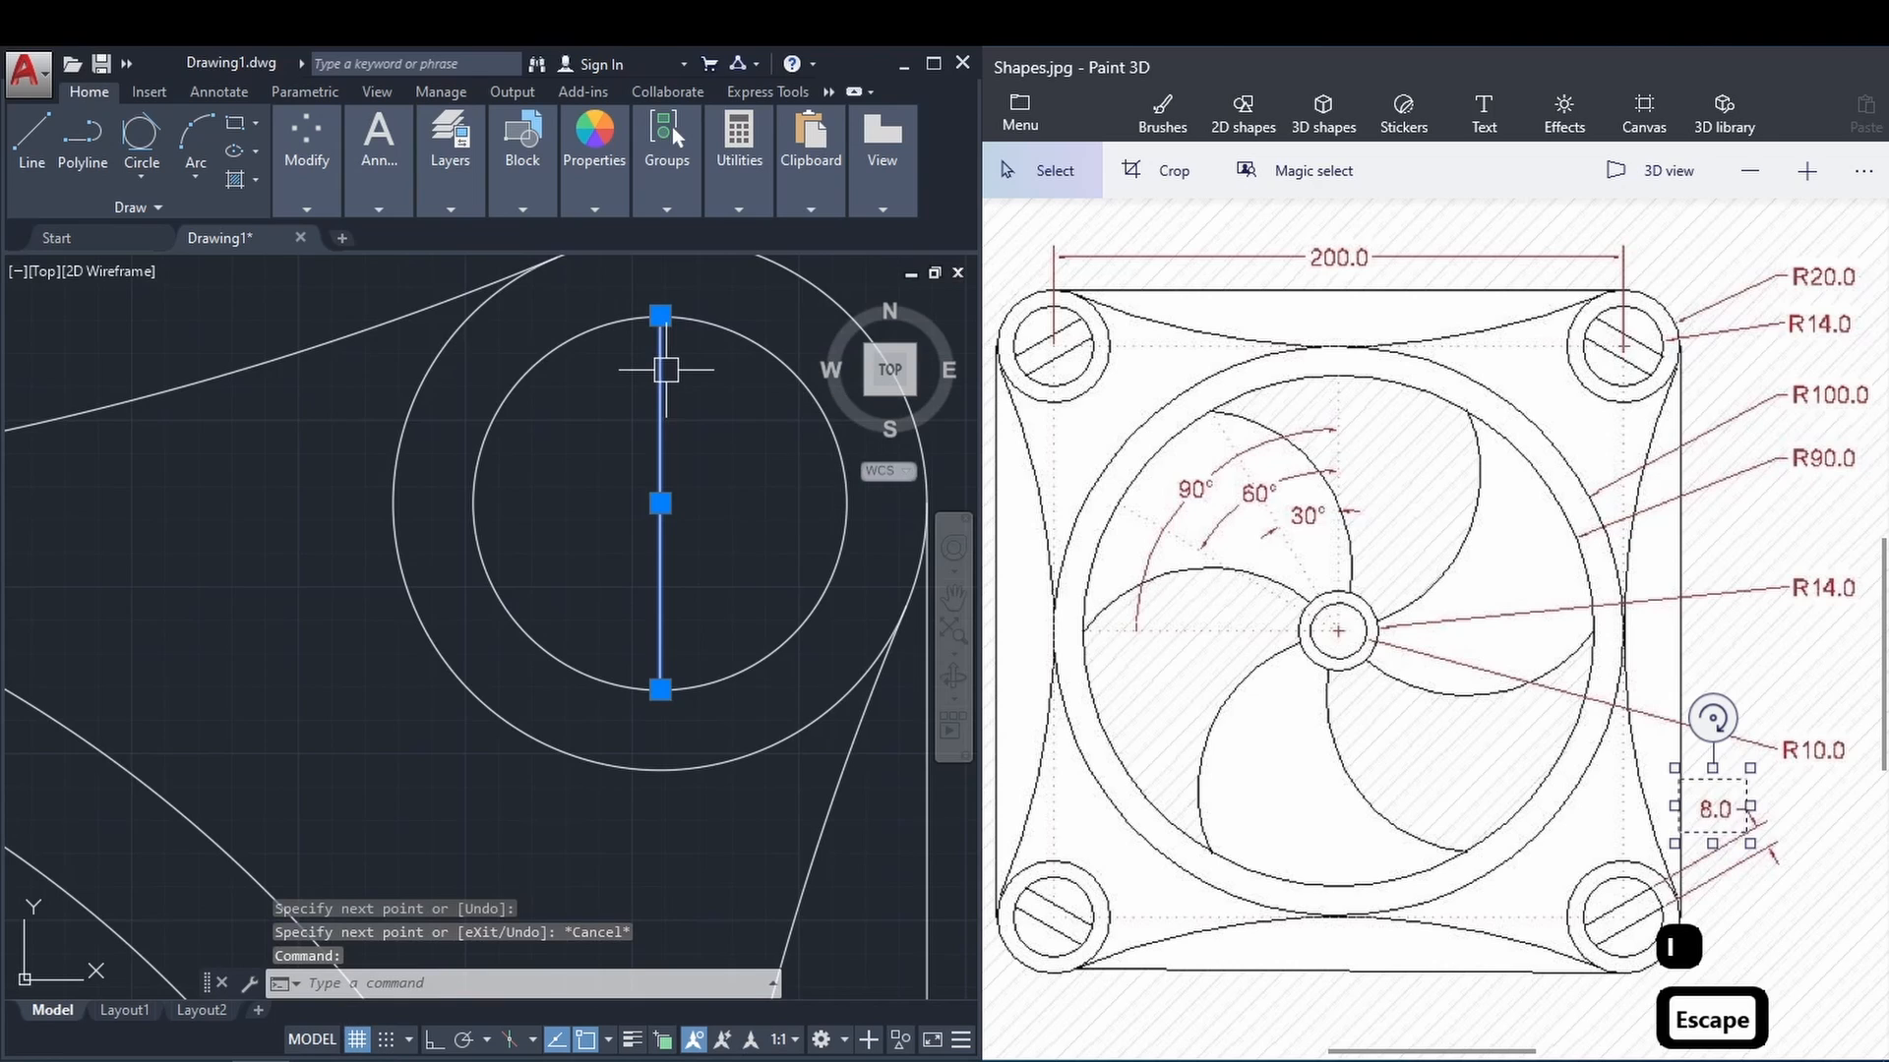
type("ro")
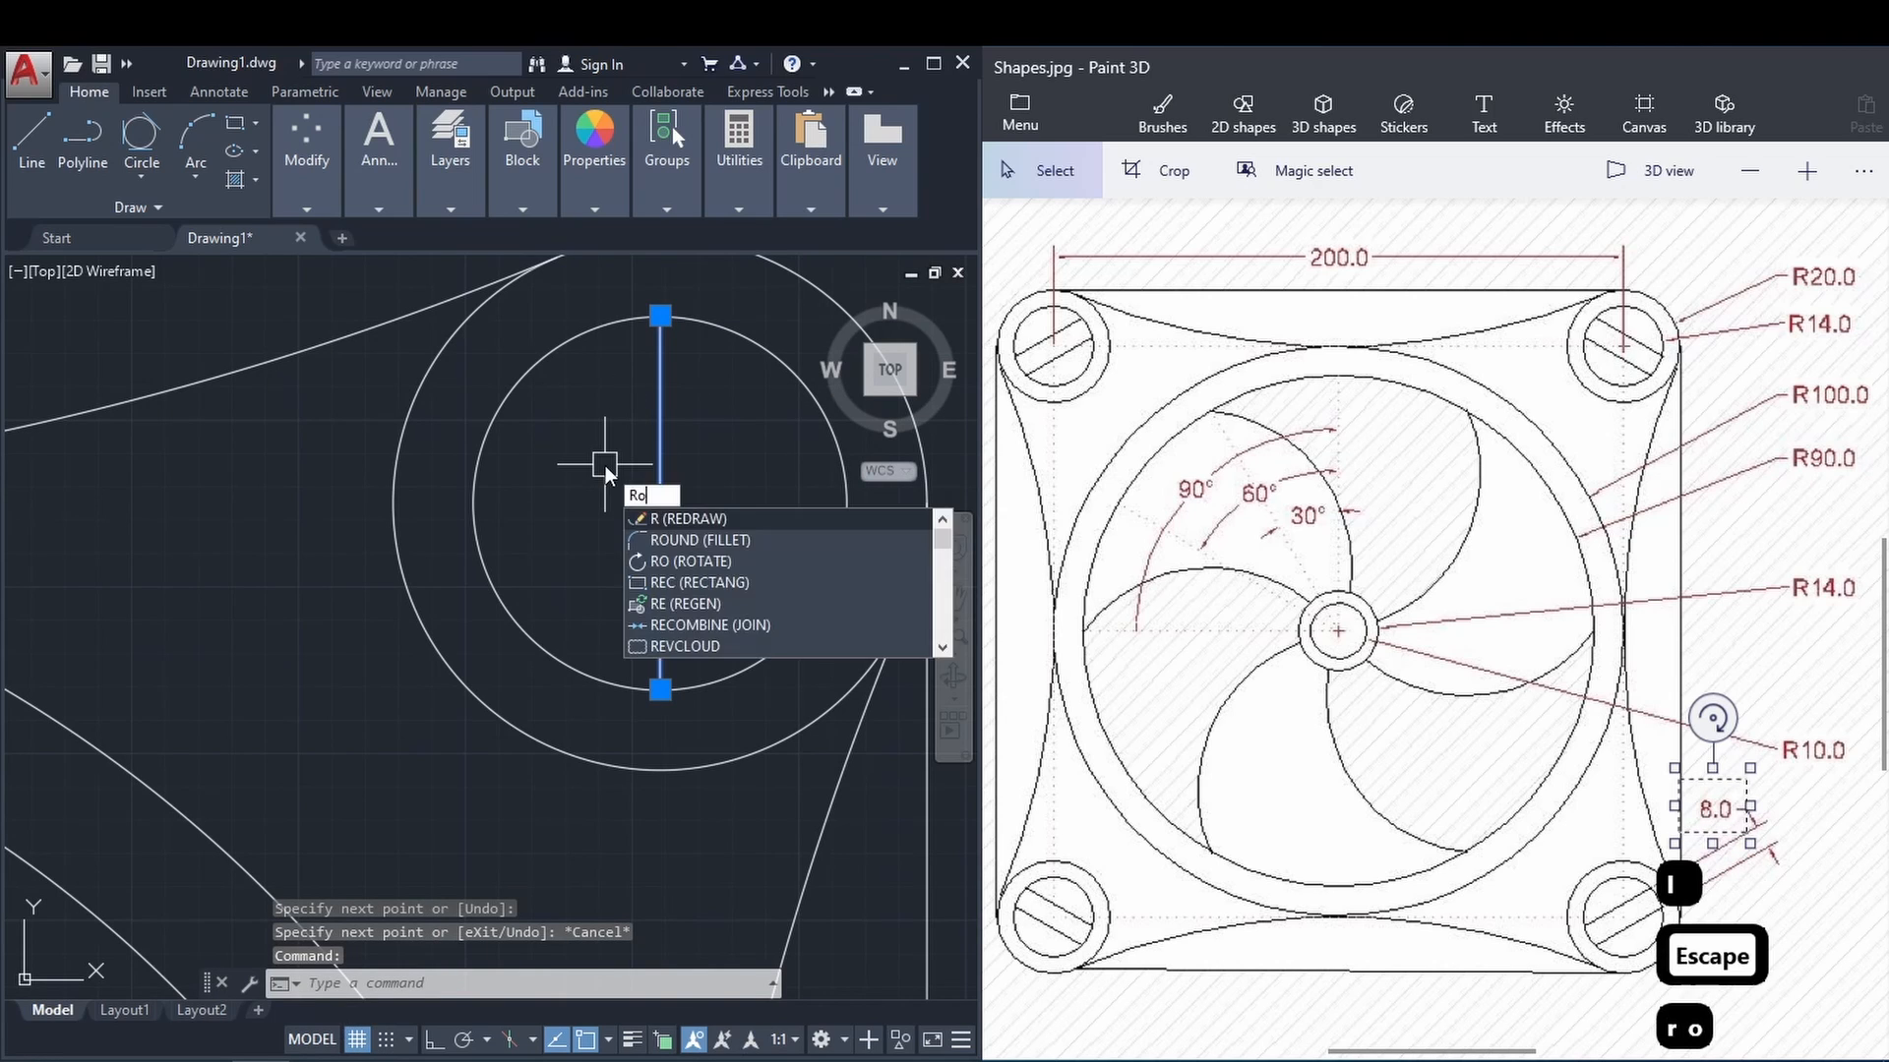
key("Return")
left_click(660, 503)
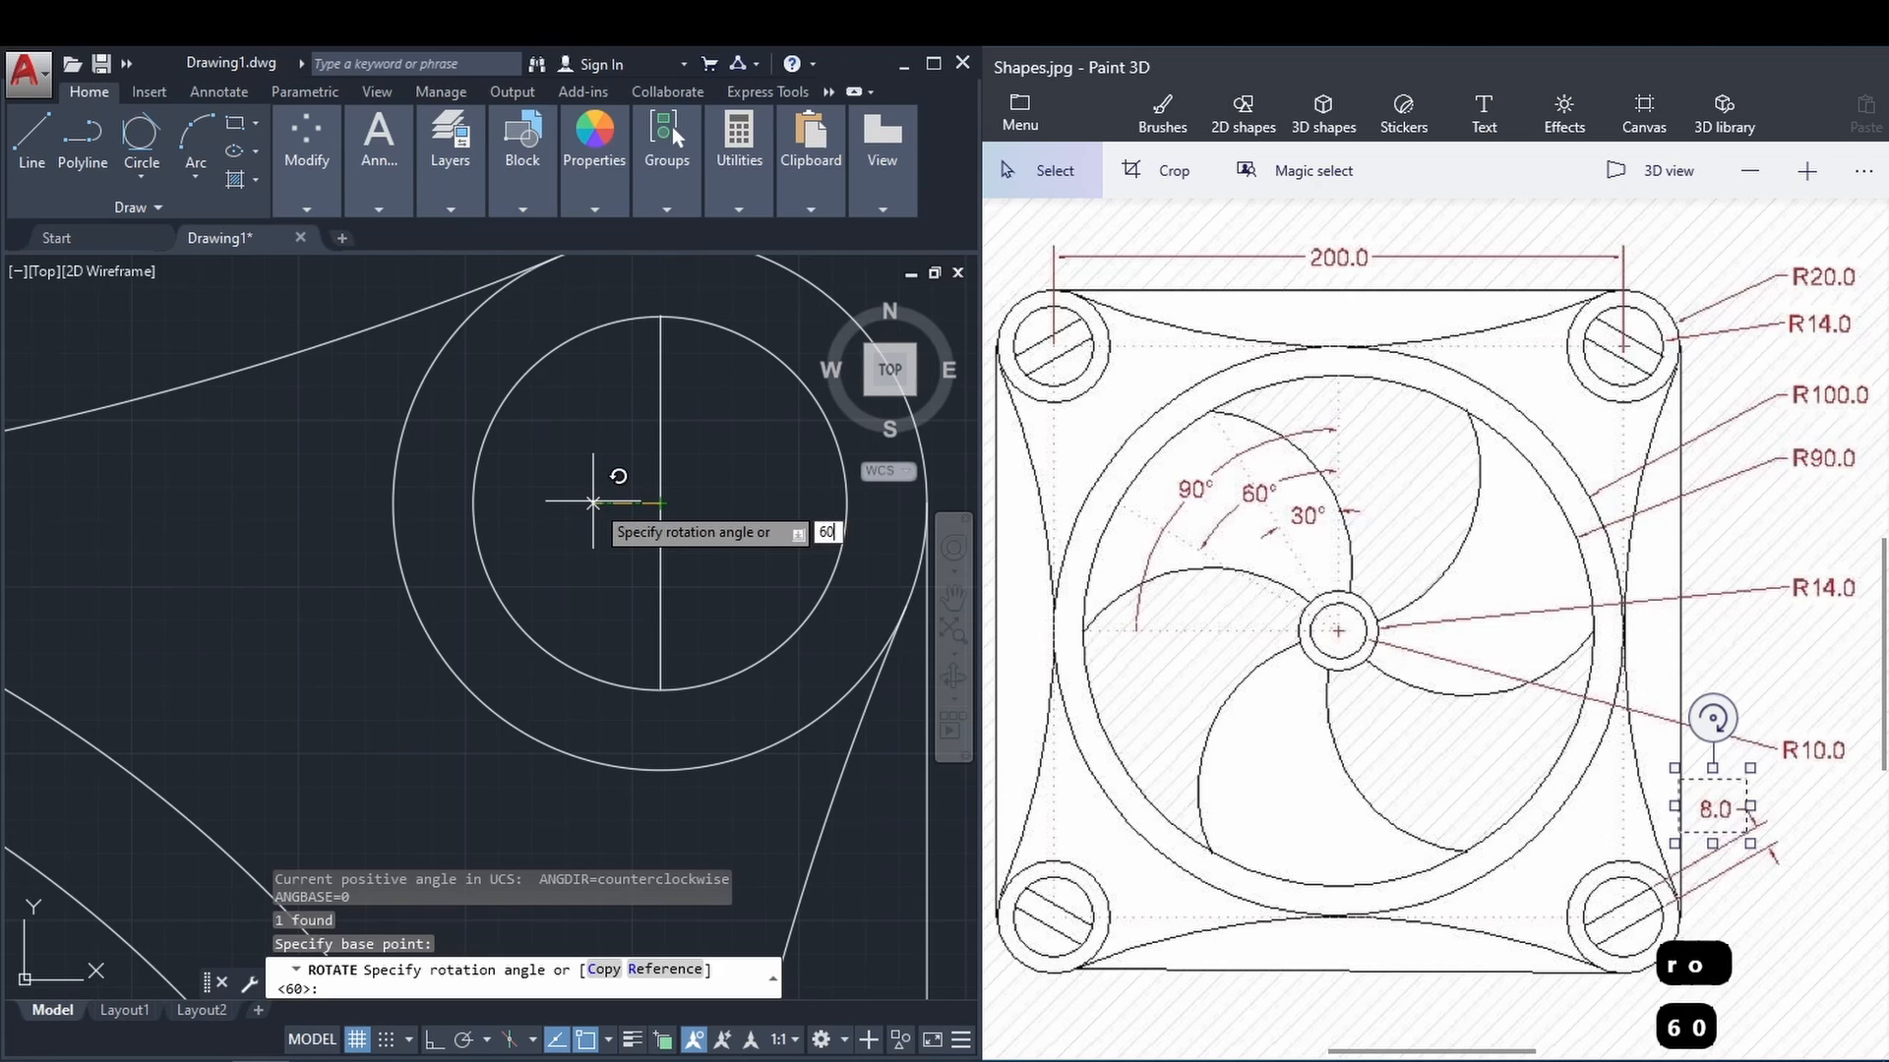
key("Return")
Offset the inclined diameter line by 5 mm to both sides and delete the original middle line.
type("o")
key("Return")
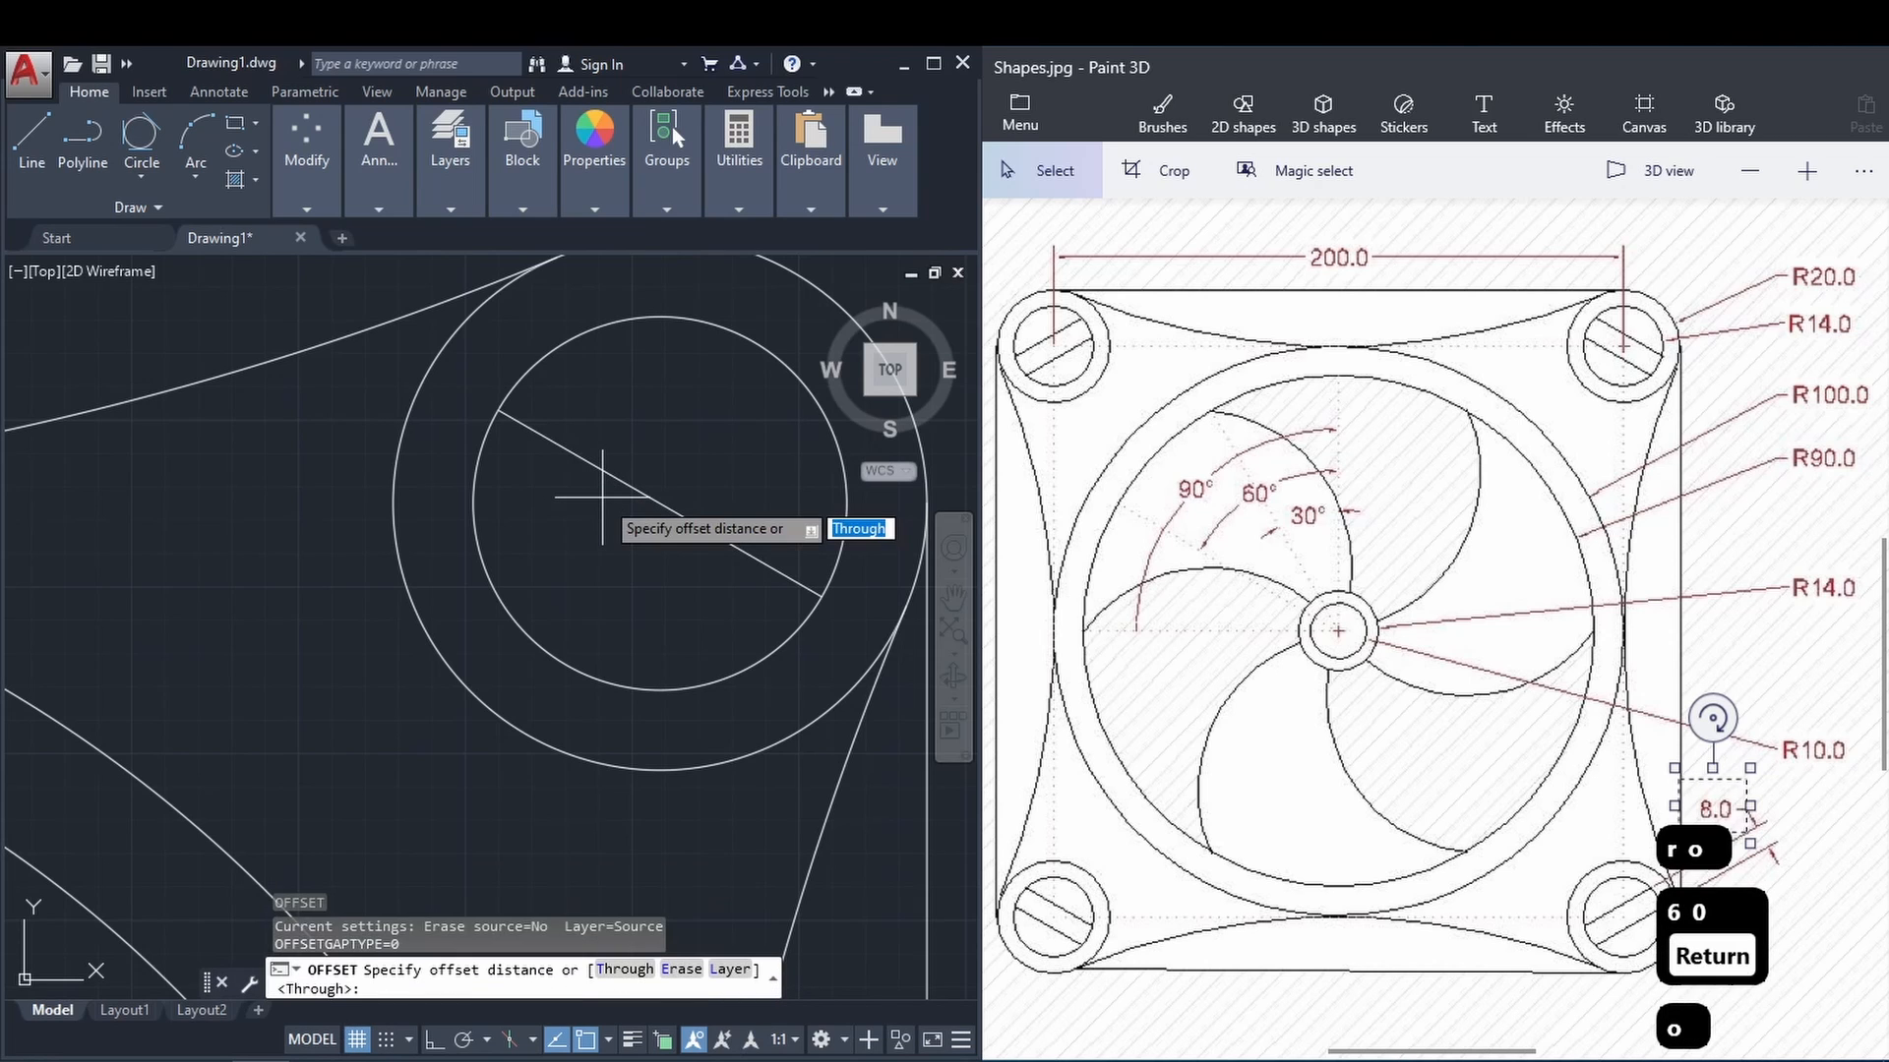
type("5")
key("Return")
left_click(610, 475)
left_click(590, 498)
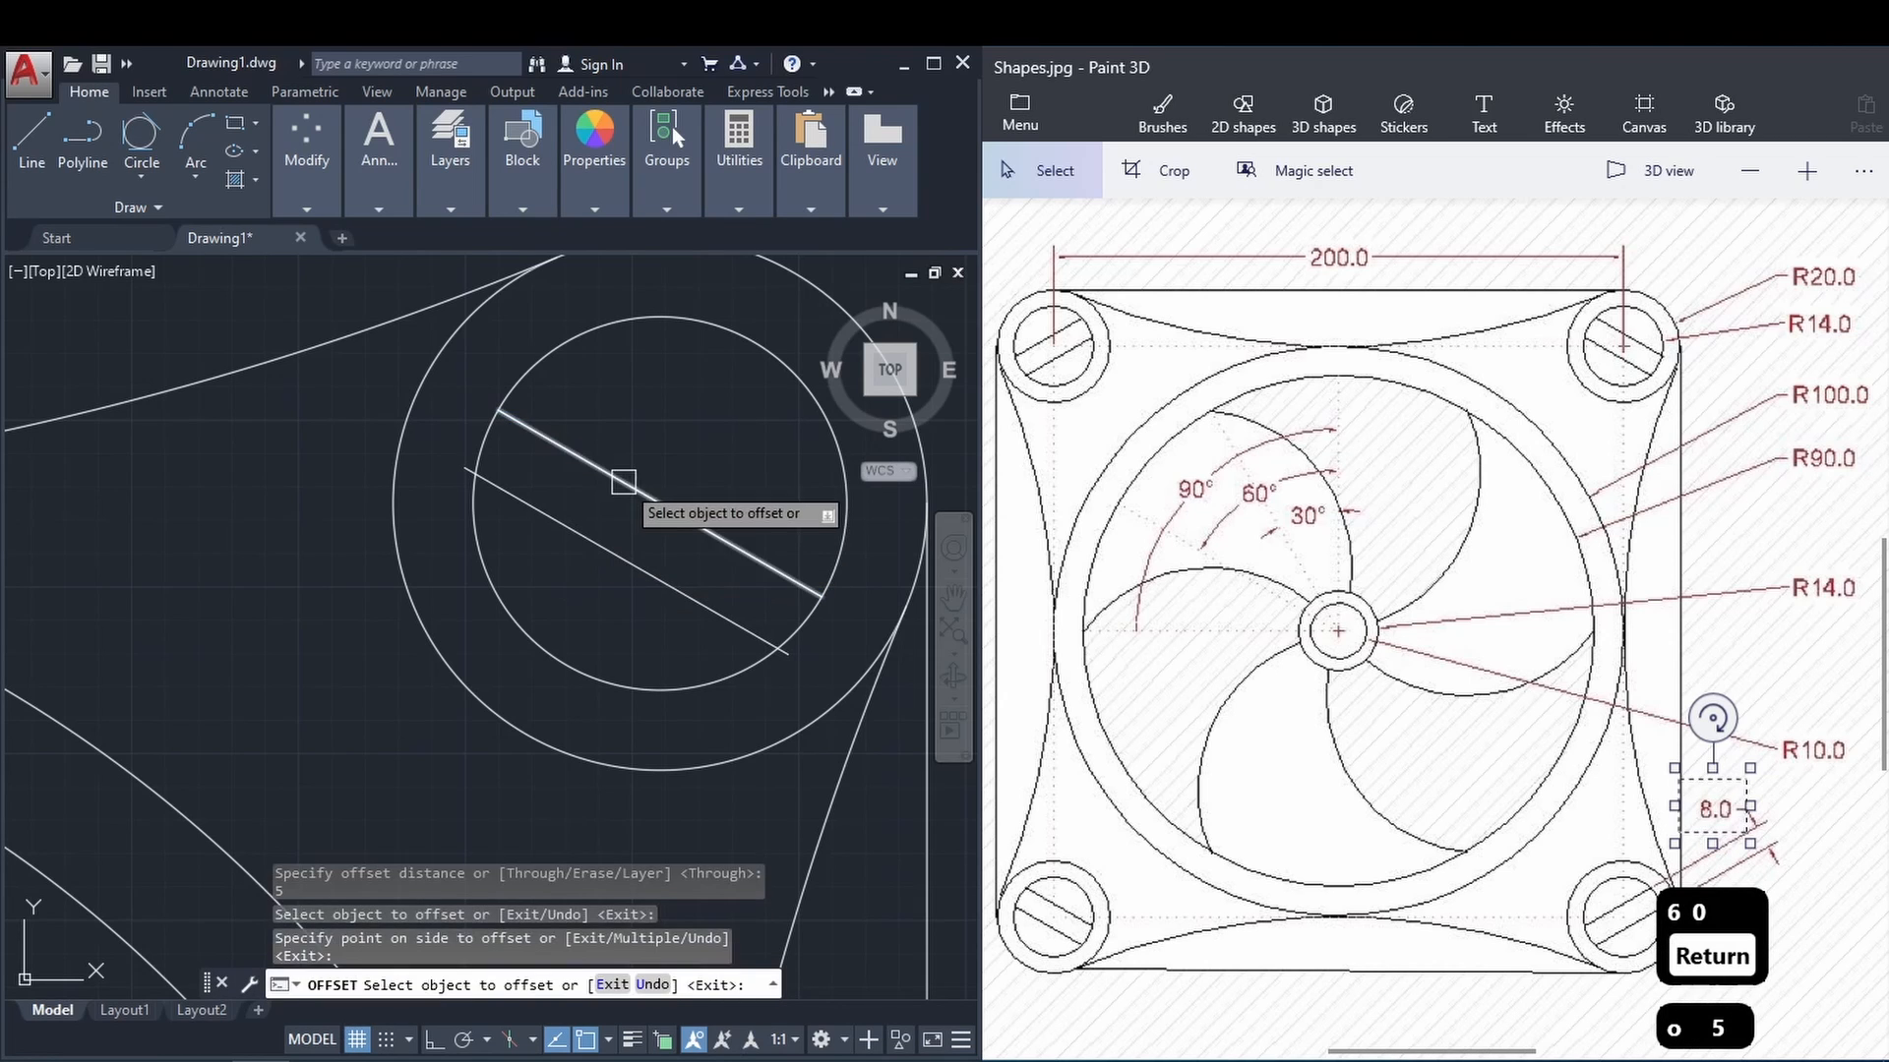
left_click(623, 482)
left_click(692, 414)
key("Escape")
left_click(622, 477)
key("Delete")
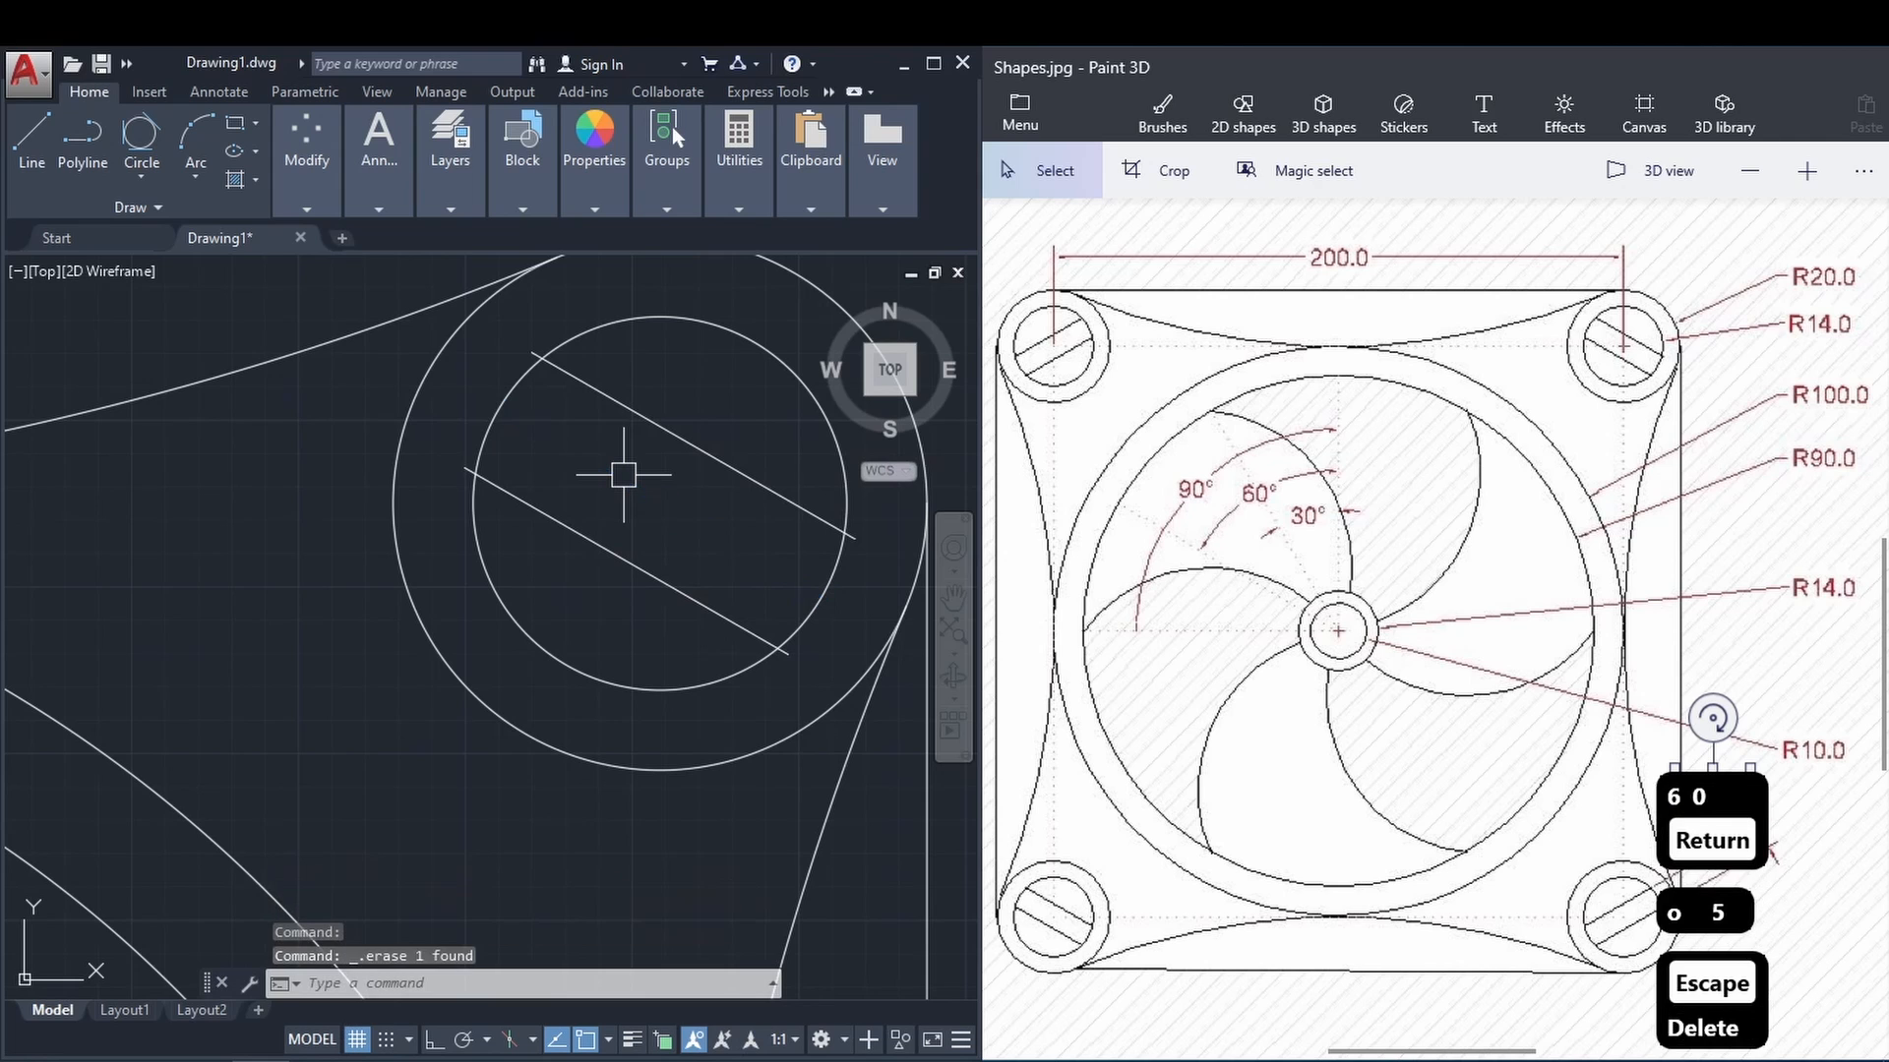
Trim the ends of both slot lines that extend beyond the upper-right inner corner circle.
type("tr")
key("Return")
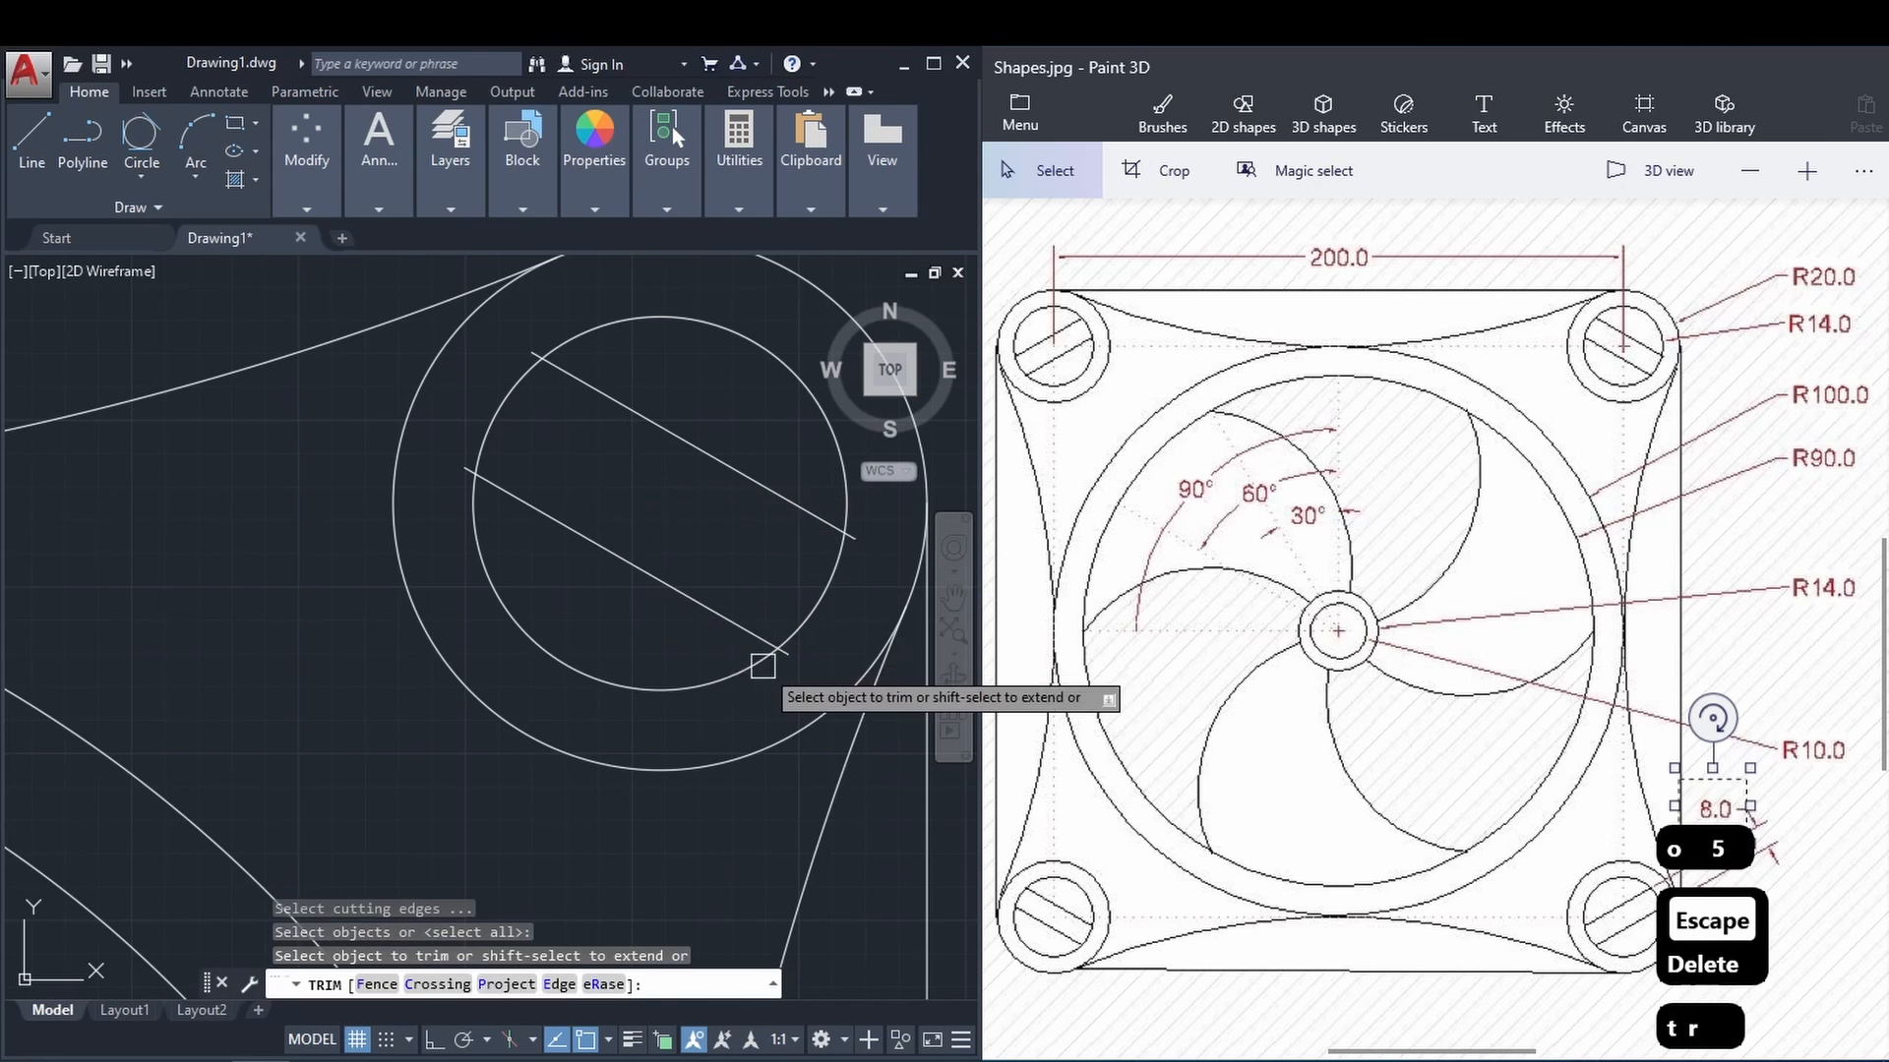
scroll(787, 709, "up", 3)
scroll(767, 629, "down", 3)
scroll(815, 587, "up", 3)
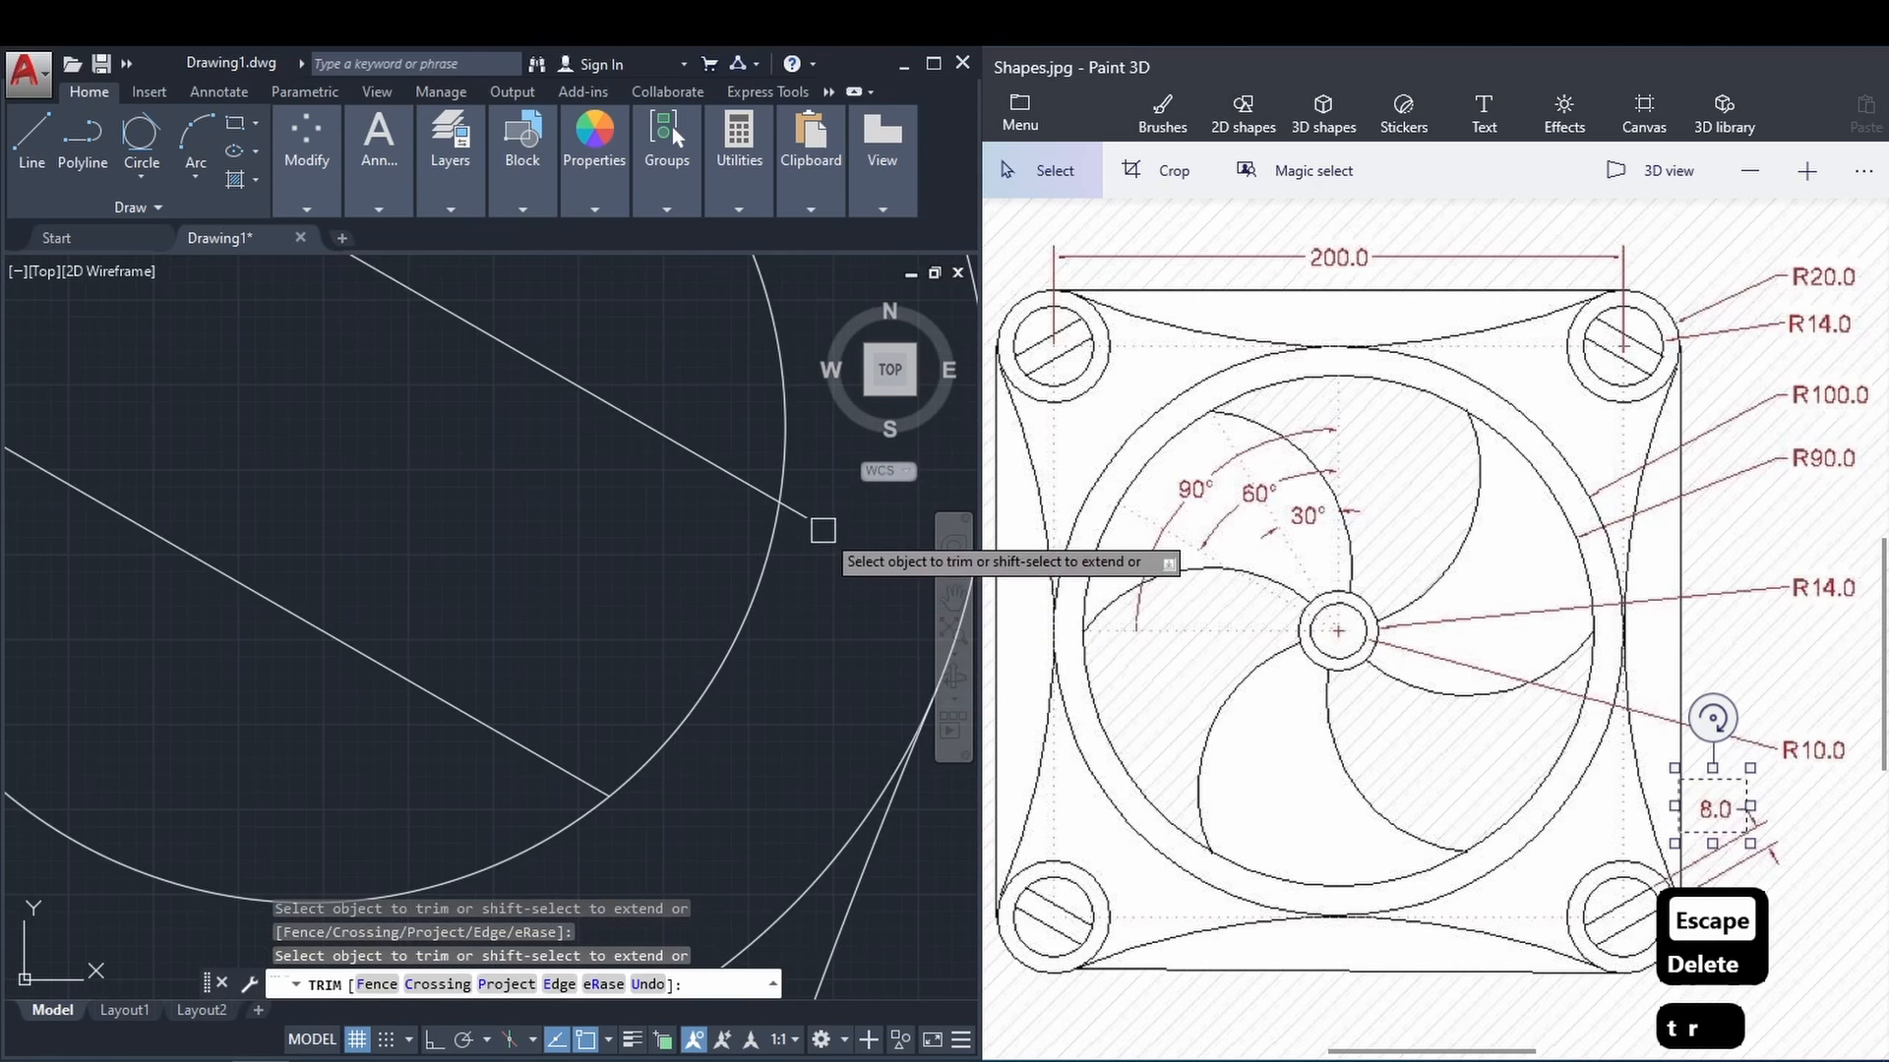
scroll(767, 620, "down", 3)
scroll(419, 542, "up", 3)
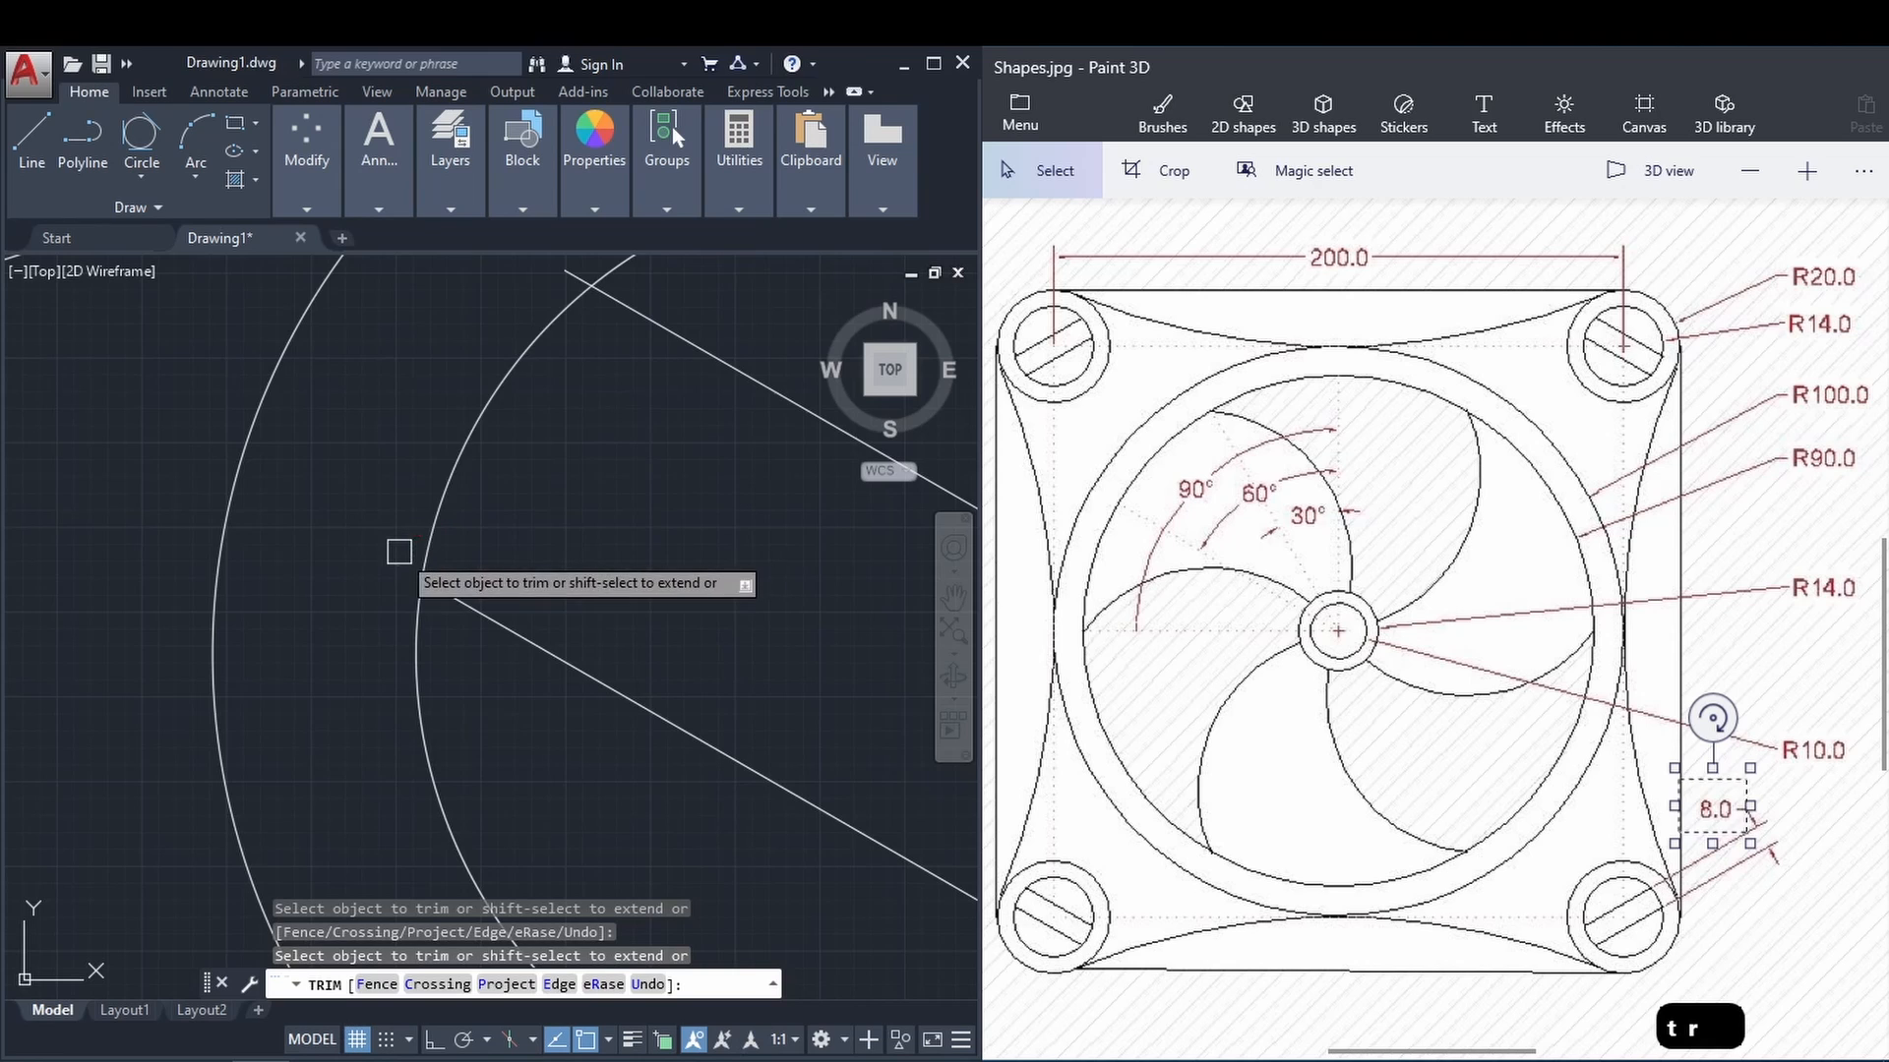
scroll(403, 511, "down", 3)
scroll(438, 476, "up", 3)
key("Escape")
scroll(464, 475, "down", 3)
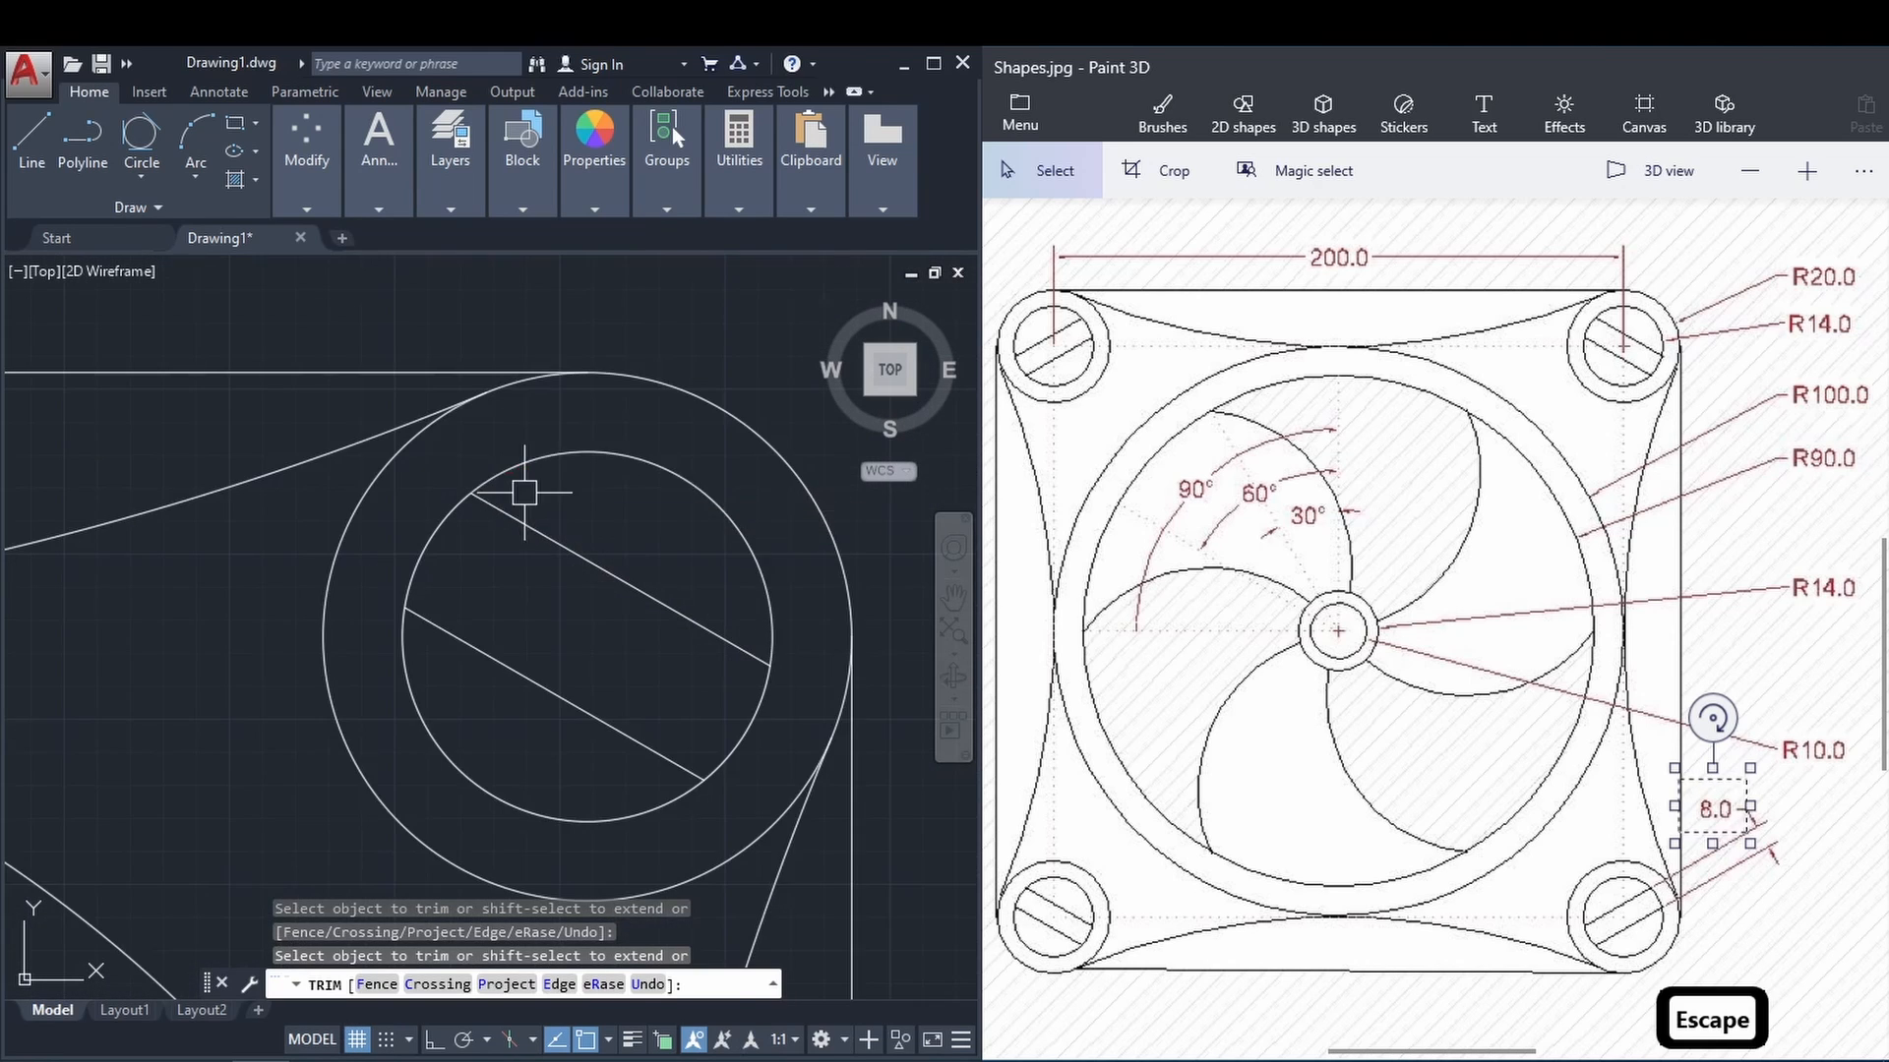
Mirror the two slot lines to the upper-left corner circle about the guard's vertical centreline, keeping the originals.
scroll(523, 493, "up", 3)
left_click(631, 529)
left_click(580, 602)
left_click(578, 610)
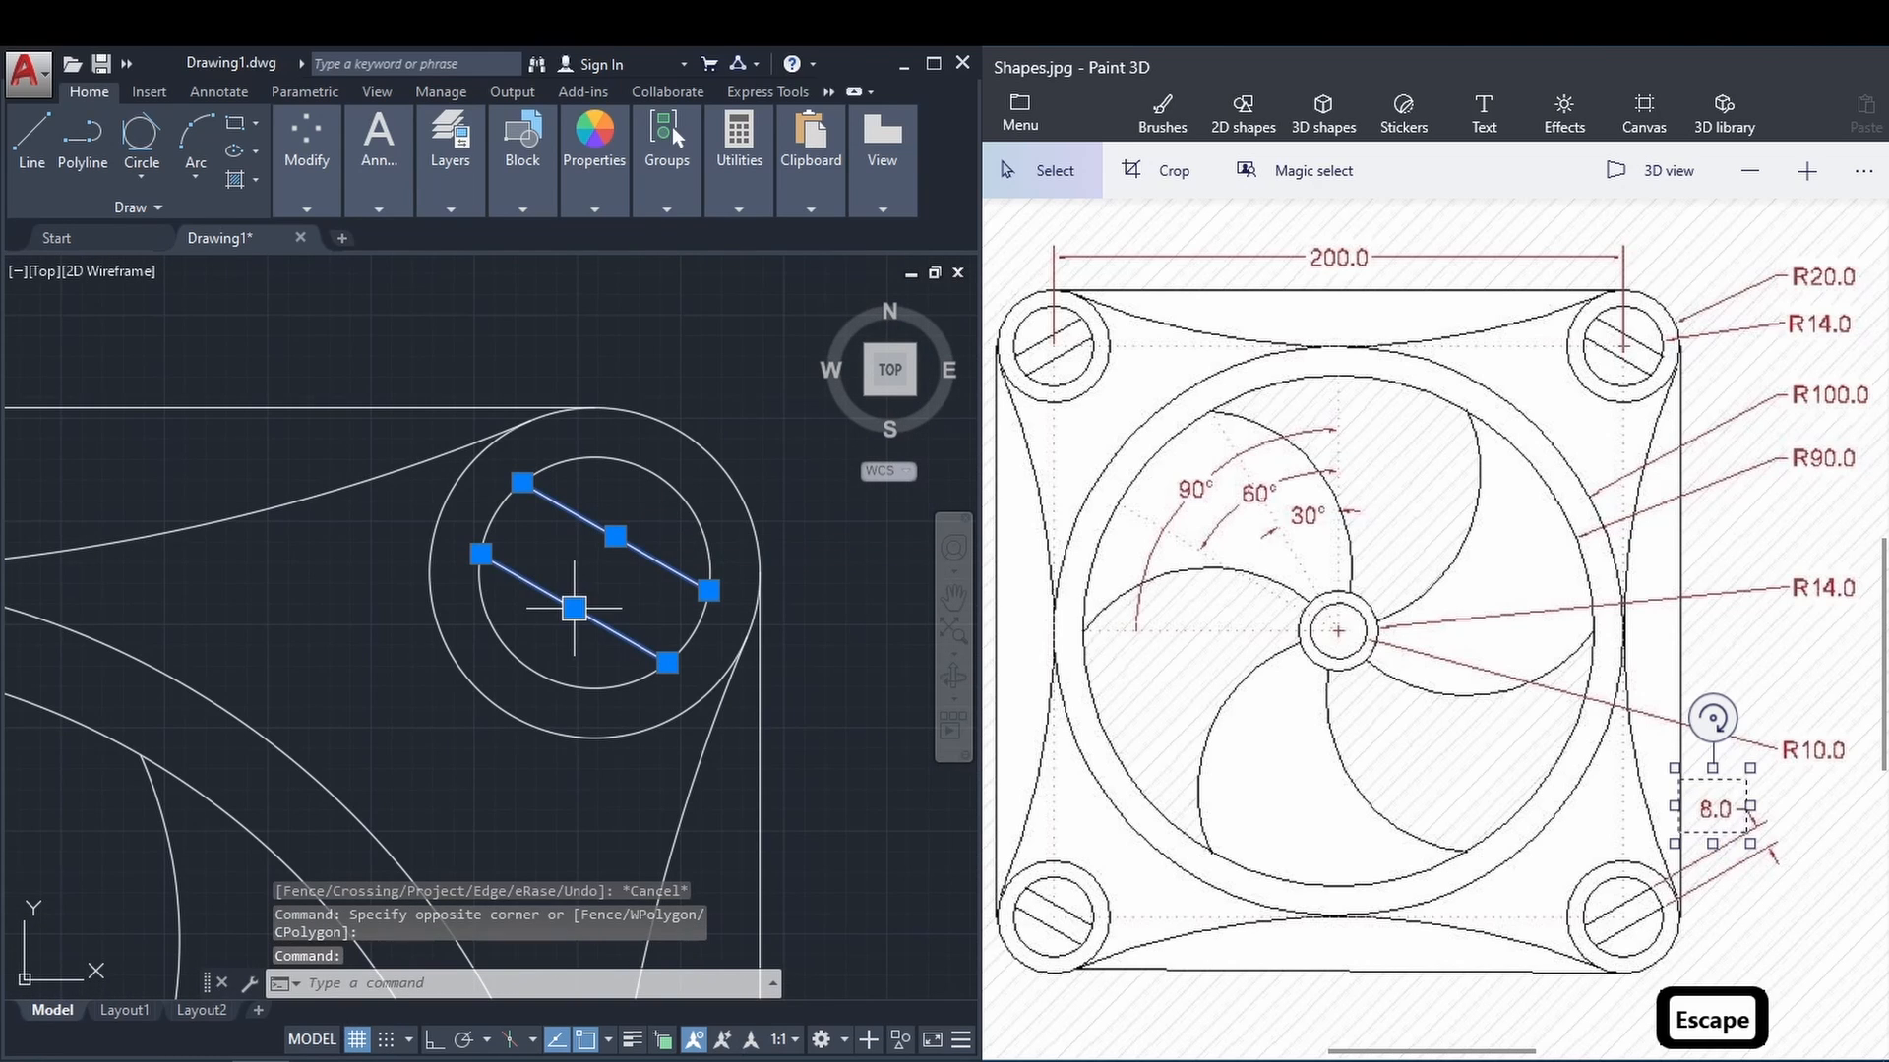
type("mi")
key("space")
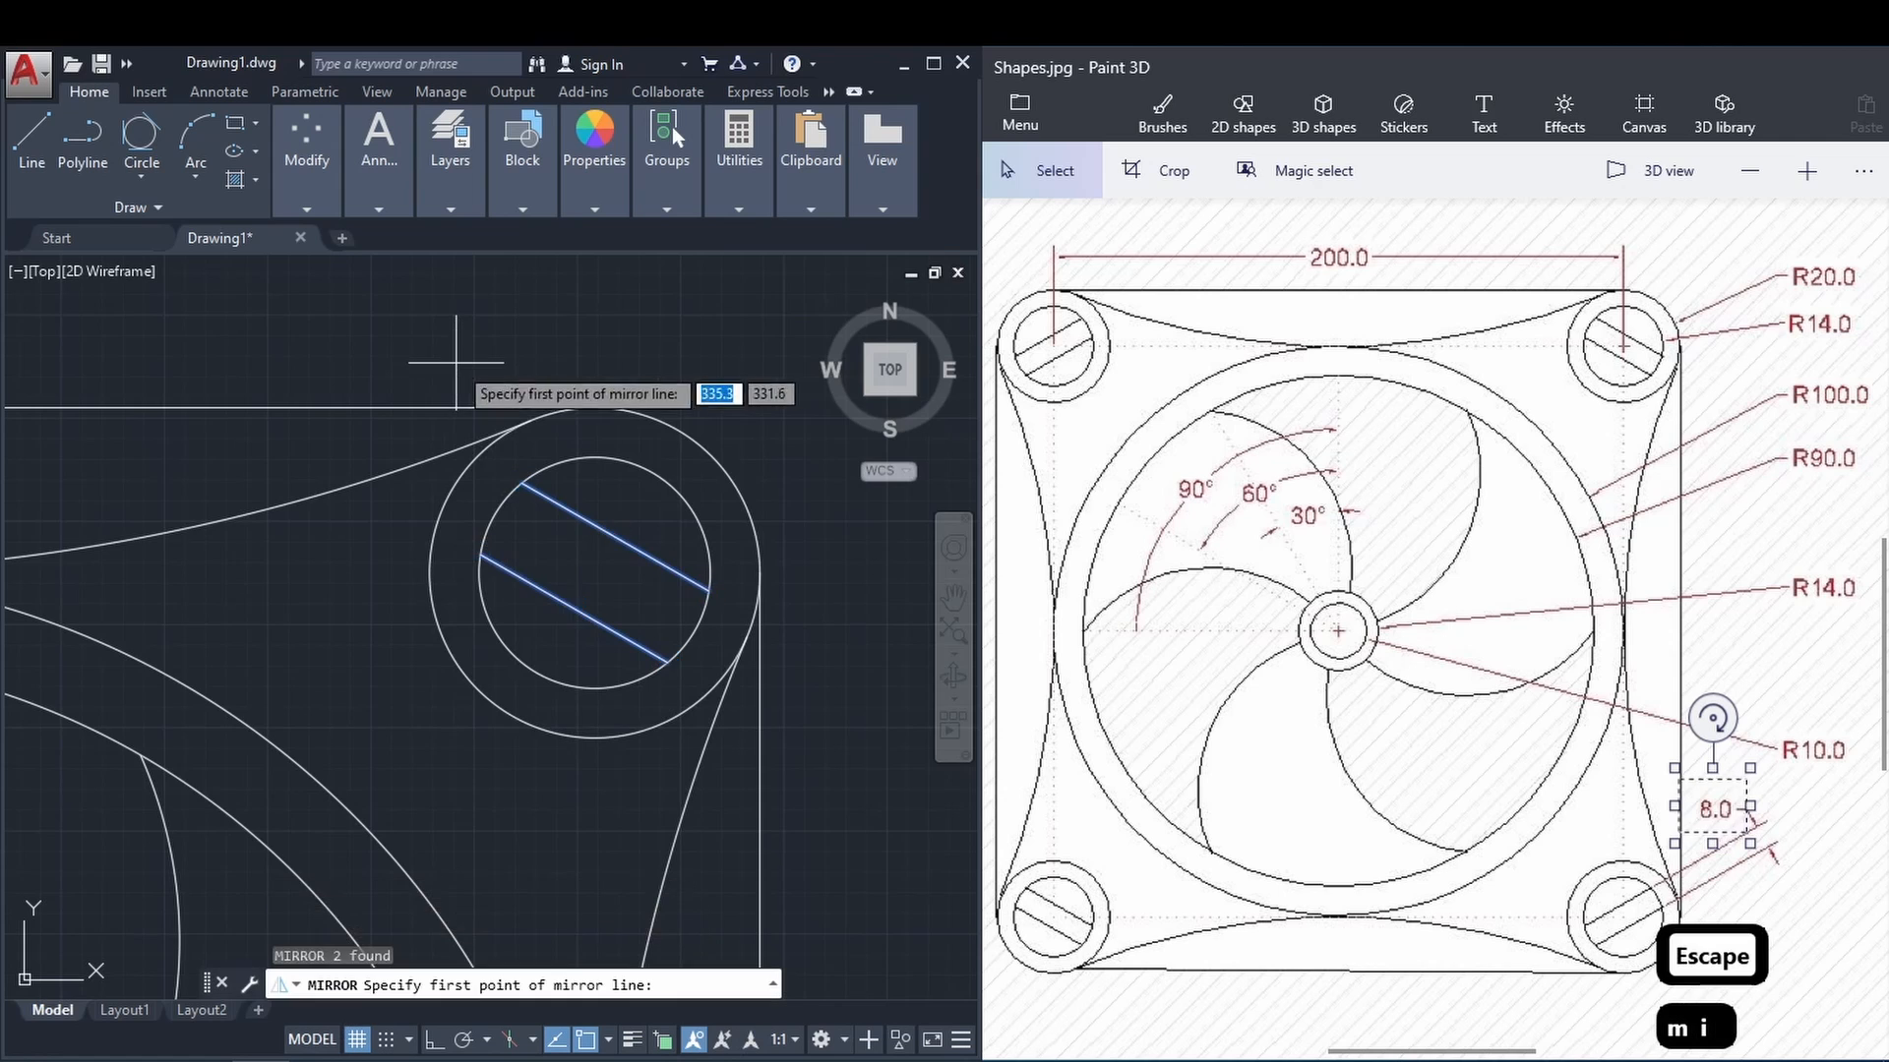
scroll(464, 390, "down", 3)
left_click(460, 403)
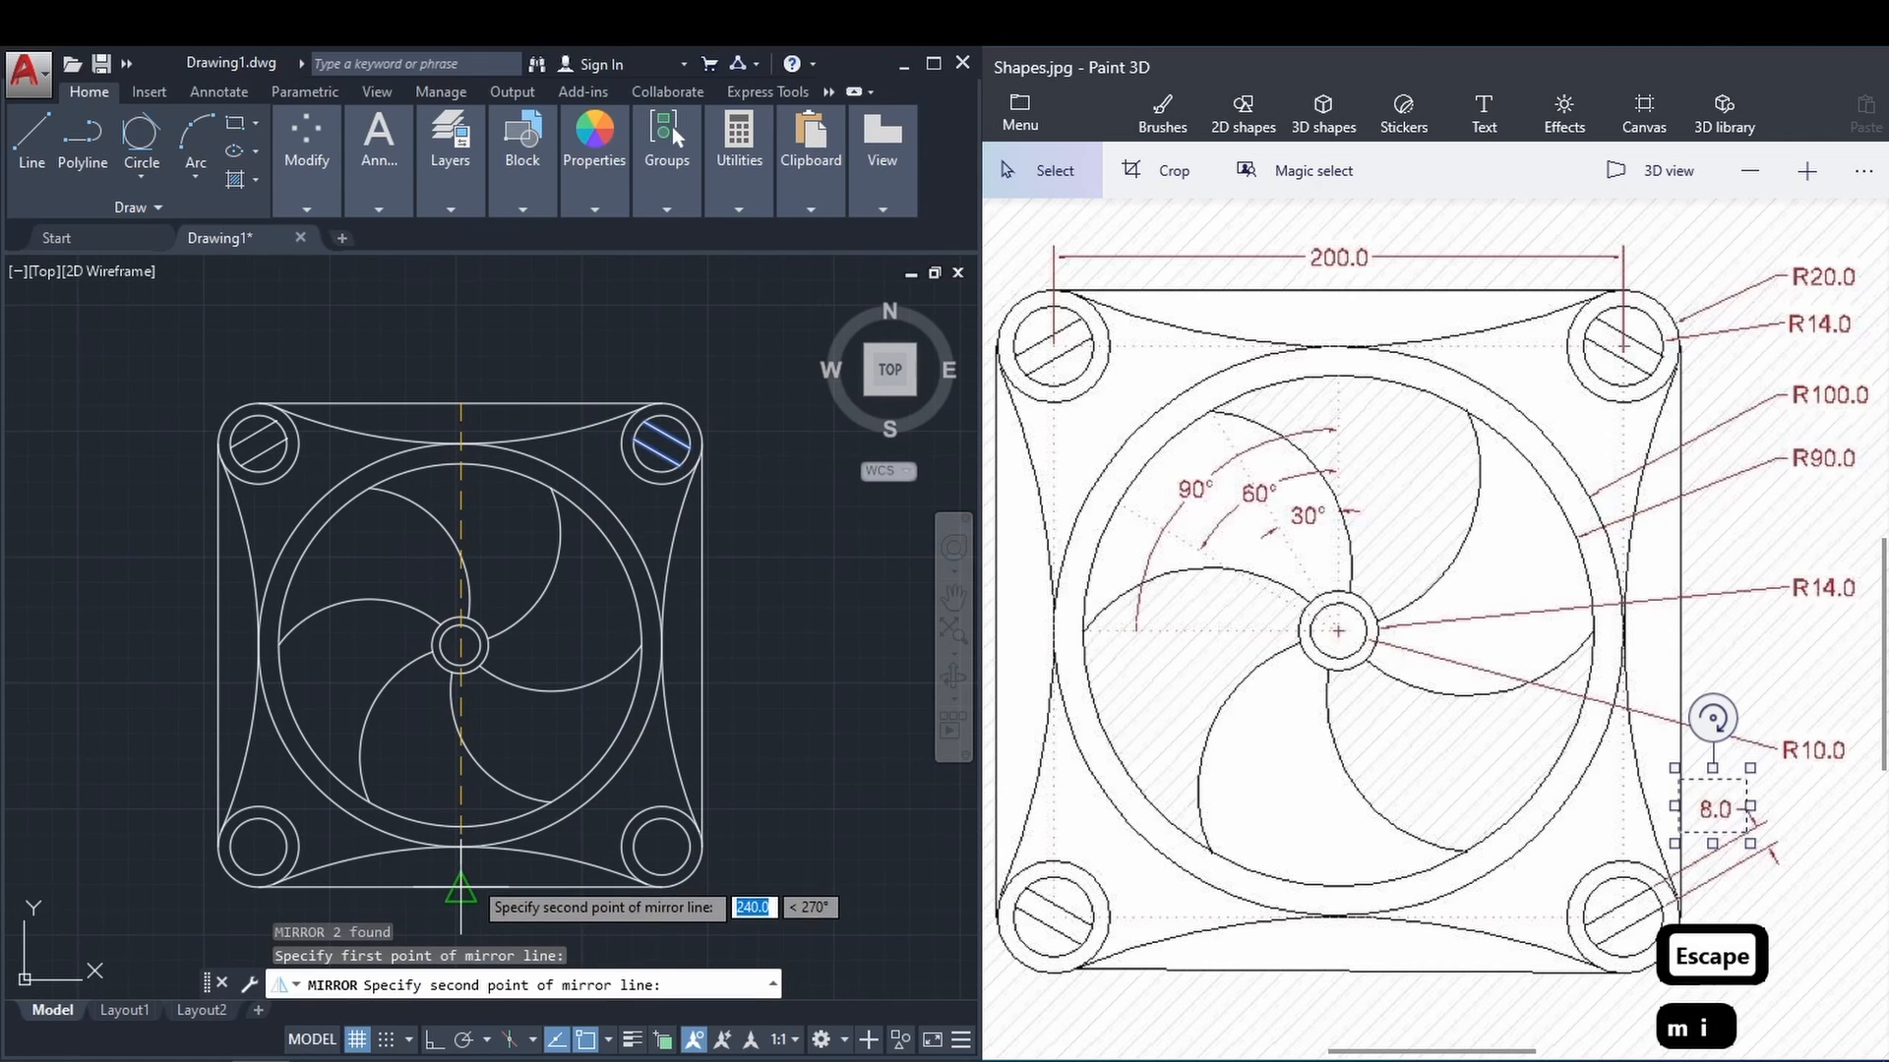
left_click(458, 885)
key("space")
Mirror the upper-left slot lines to the lower-left corner circle about the guard's horizontal centreline, keeping the originals.
scroll(333, 526, "up", 4)
left_click(274, 434)
left_click(219, 404)
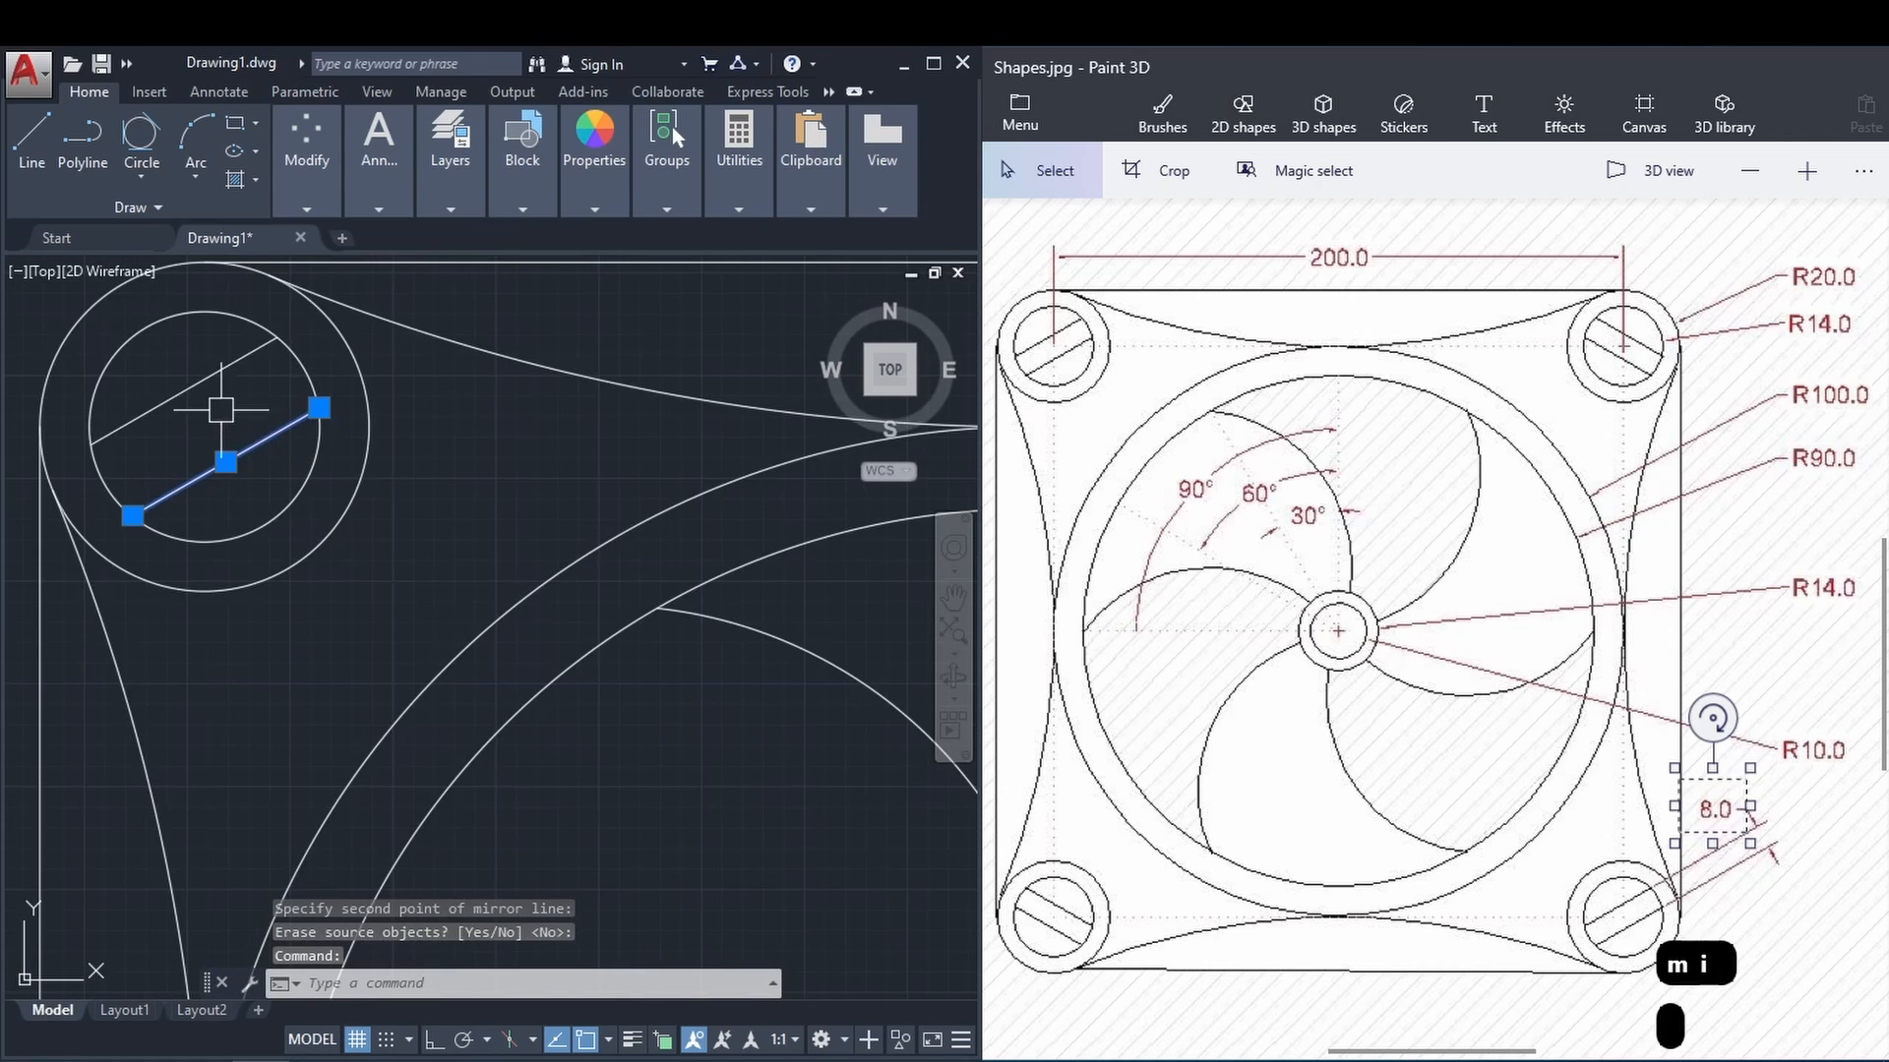
scroll(388, 363, "down", 3)
type("mi")
key("space")
left_click(259, 714)
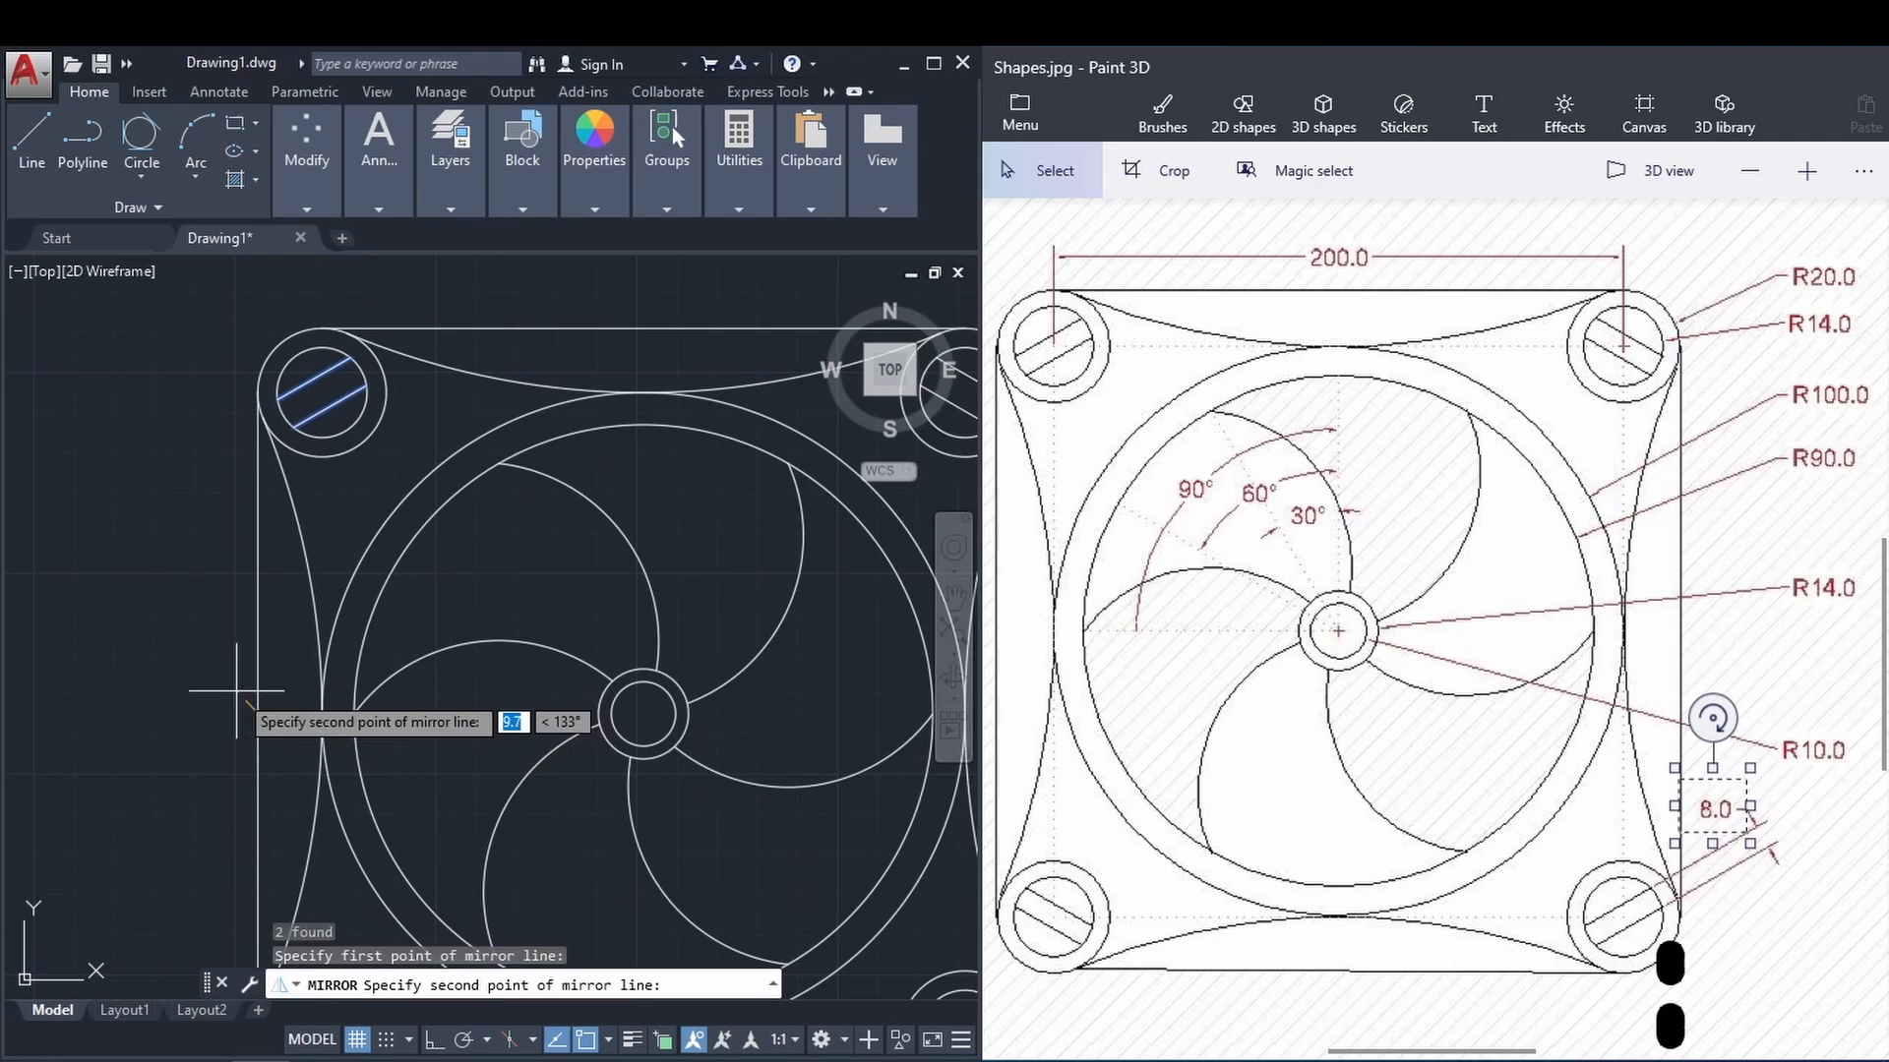
scroll(236, 693, "down", 2)
left_click(739, 705)
key("space")
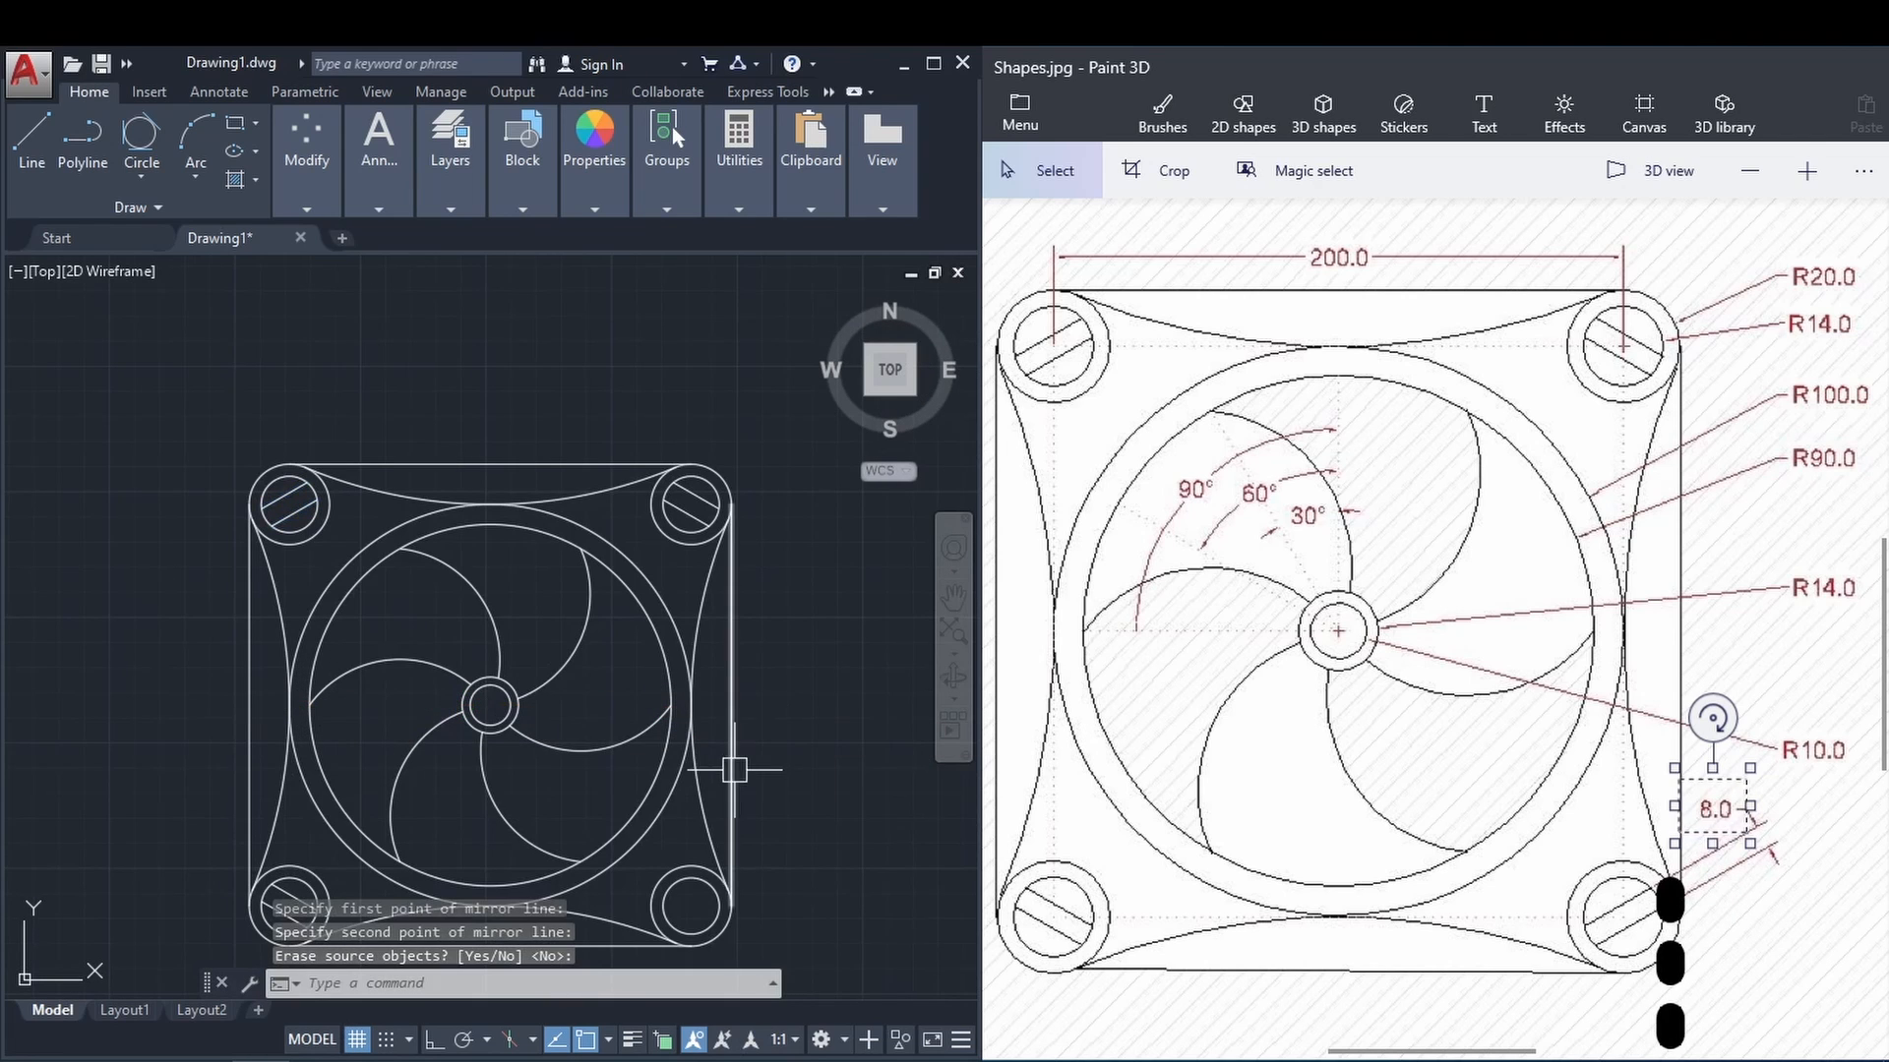
Mirror the lower-left slot lines to the lower-right corner circle about the guard's vertical centreline, keeping the originals.
middle_click_drag(562, 608, 612, 384)
scroll(359, 684, "up", 4)
left_click(314, 647)
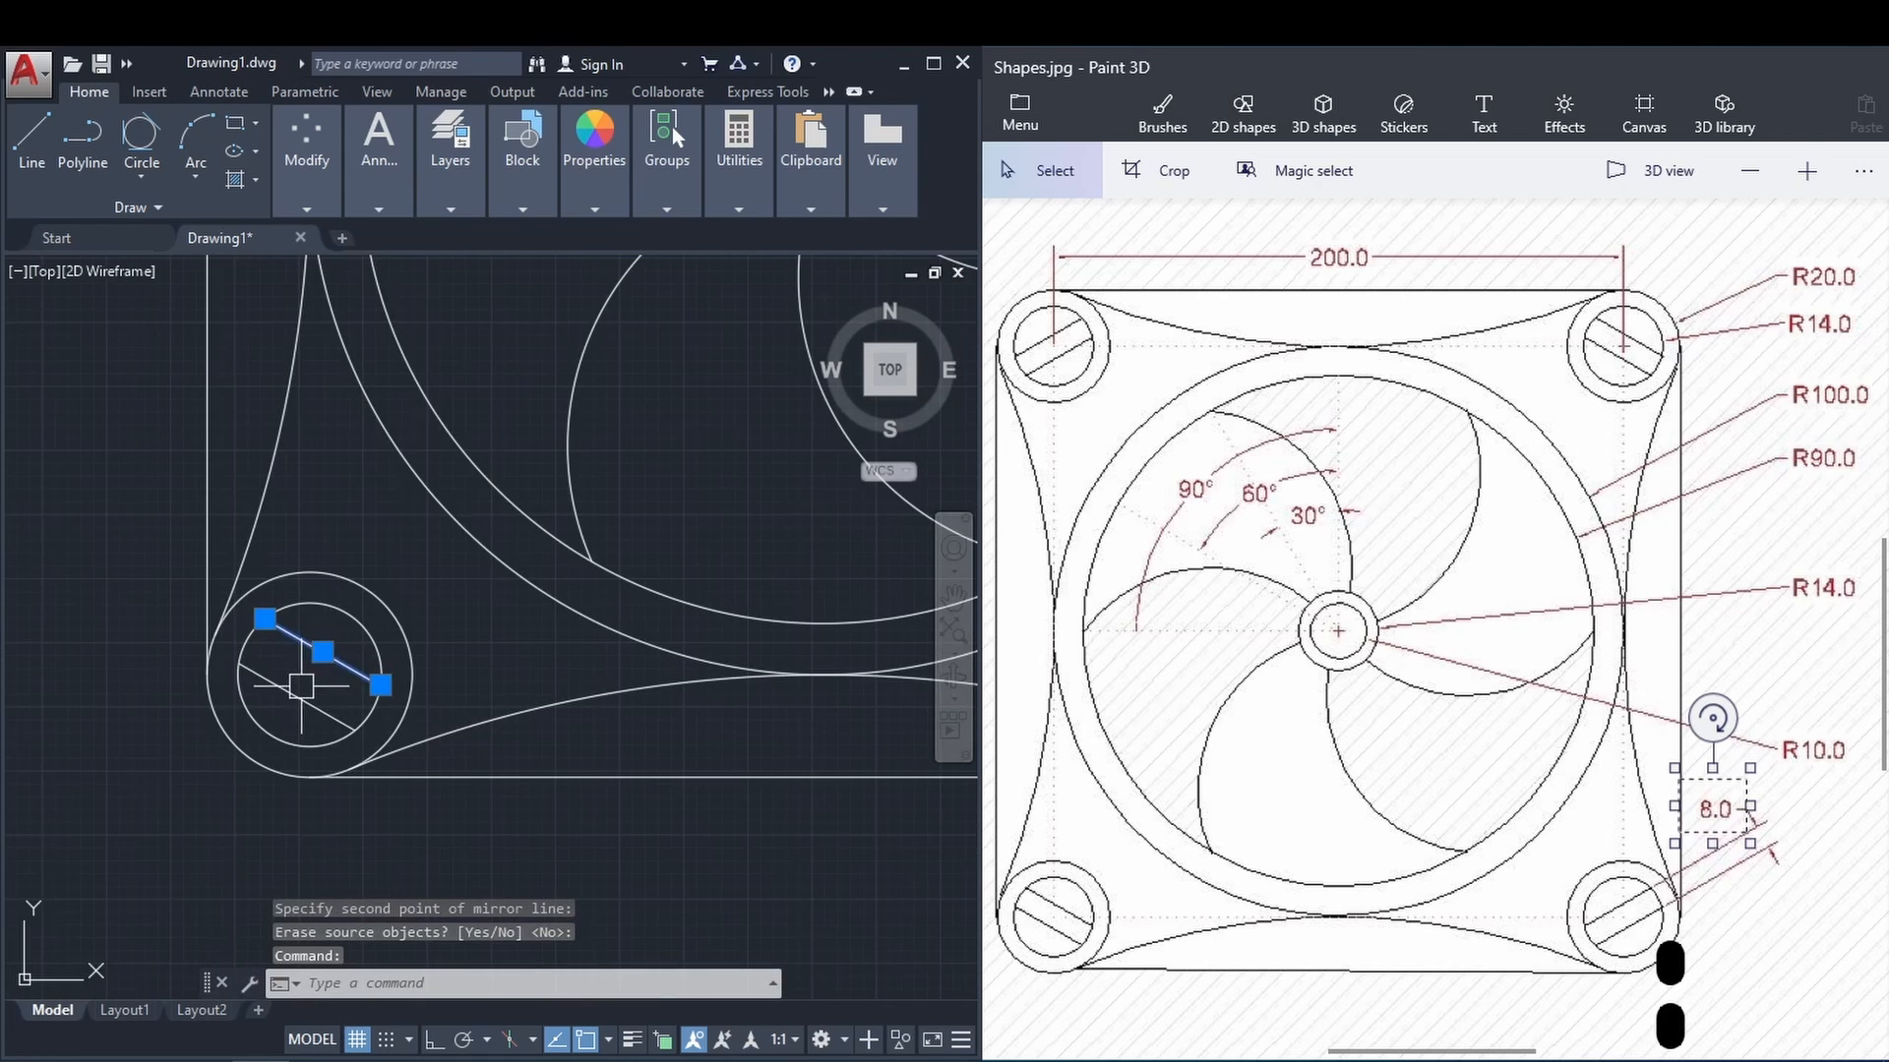
scroll(220, 670, "down", 2)
type("mi")
key("space")
left_click(597, 735)
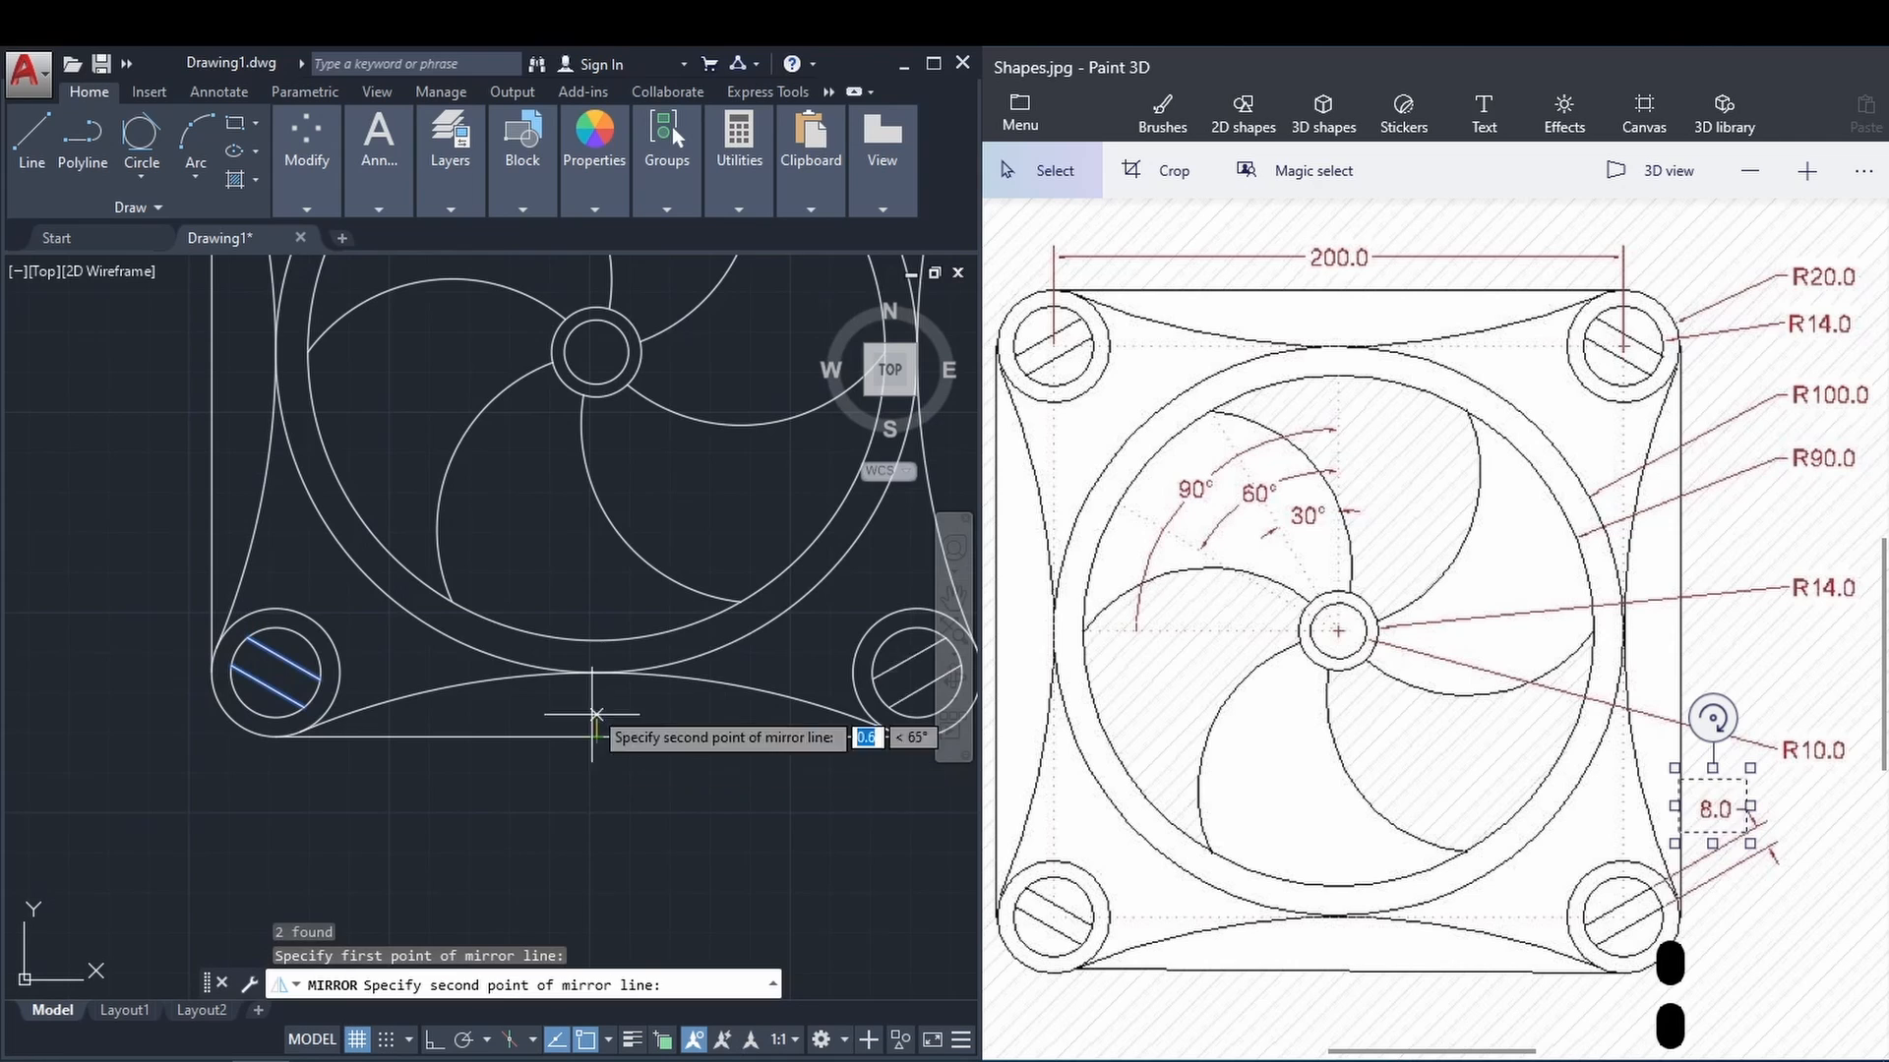
left_click(597, 689)
key("space")
scroll(477, 688, "down", 2)
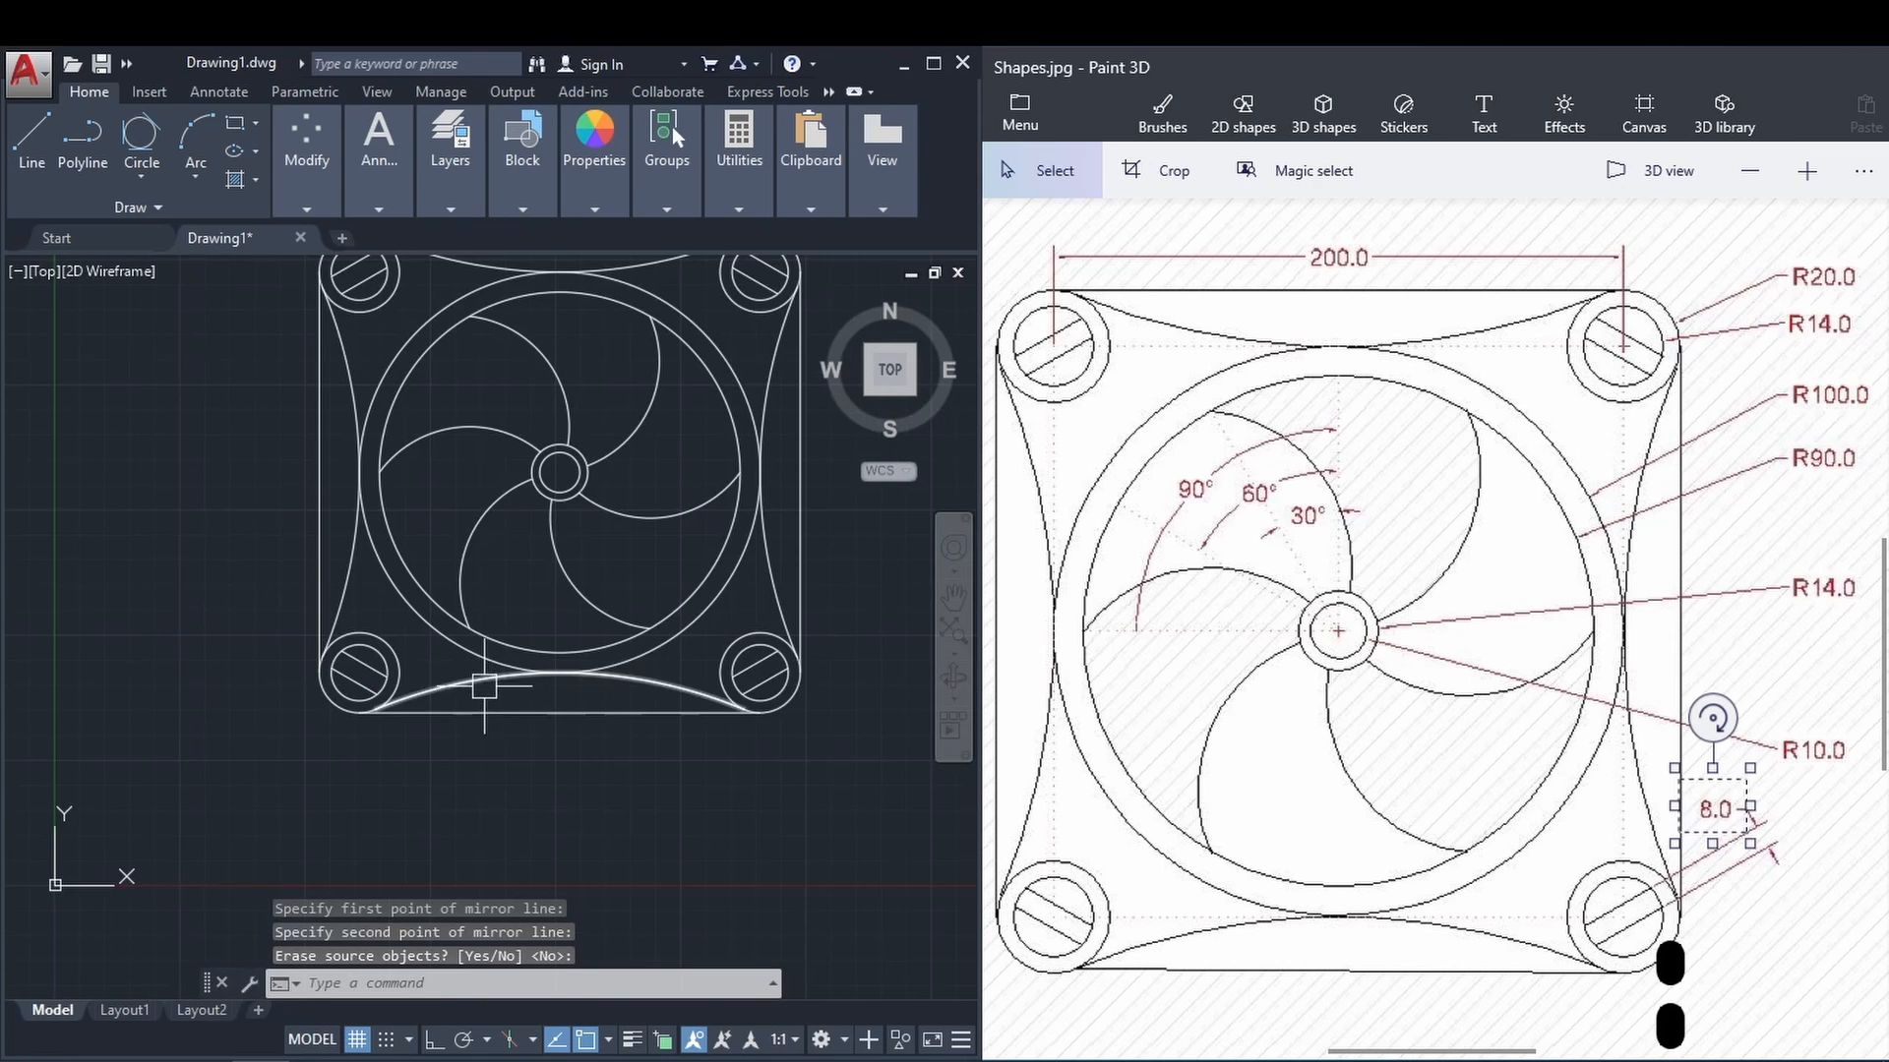
middle_click_drag(645, 553, 518, 665)
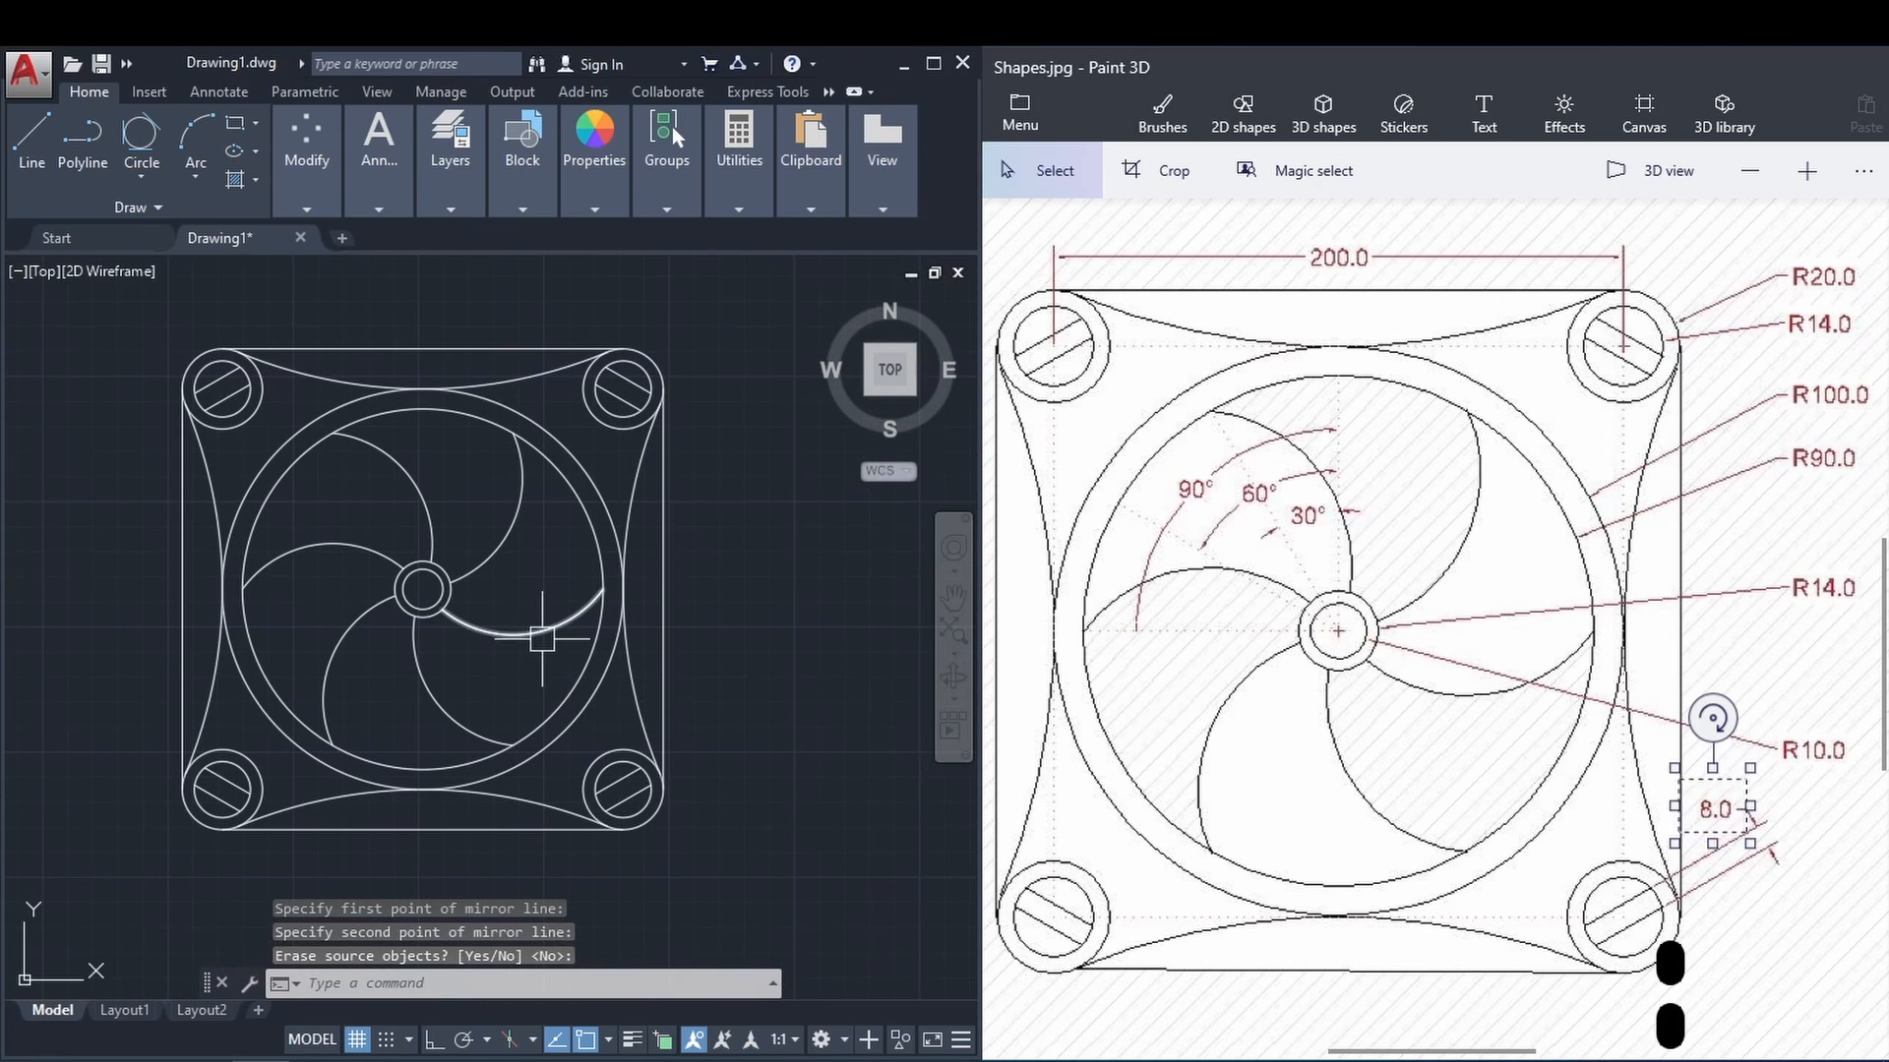
left_click(764, 661)
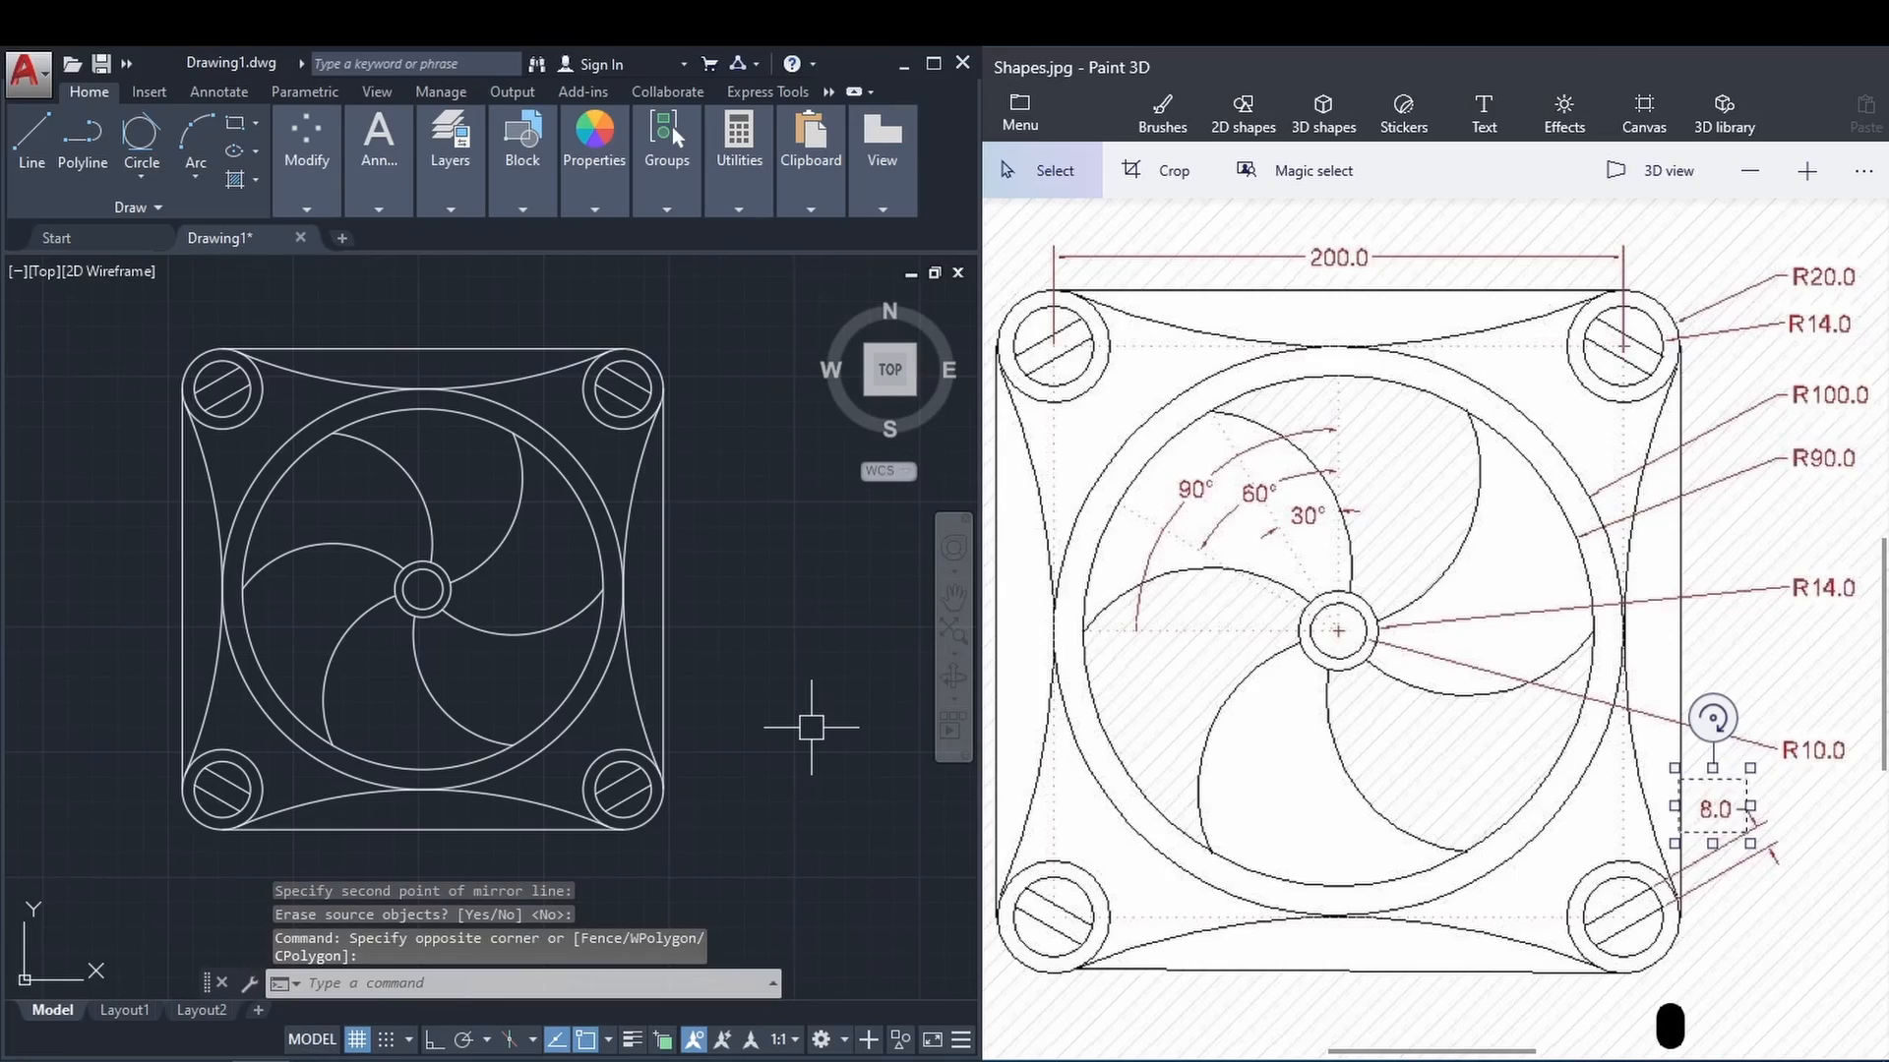